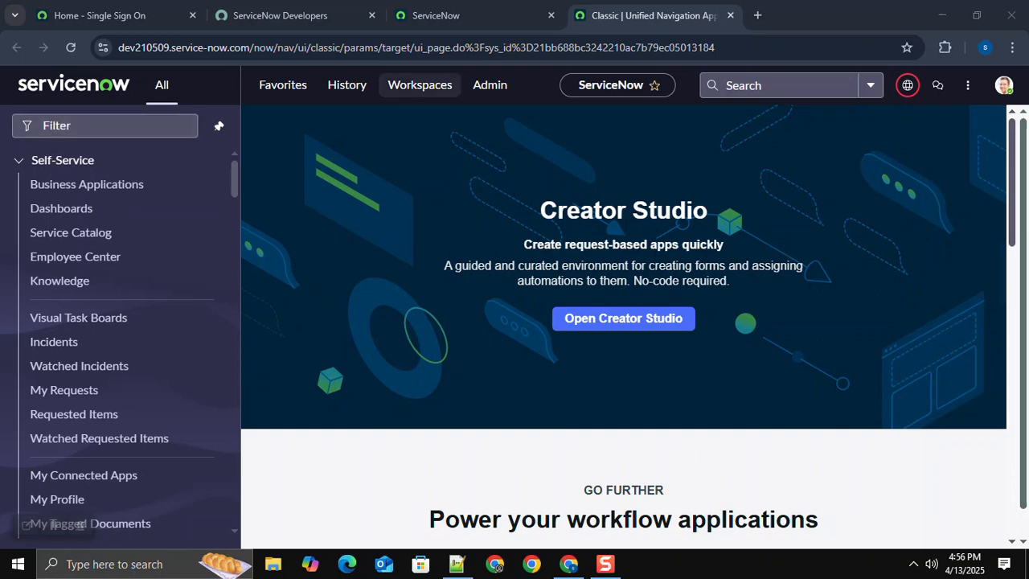
Step: Open the YouTube video "1.Table Creation" in a new browser tab and mute its sound
key("ctrl+t")
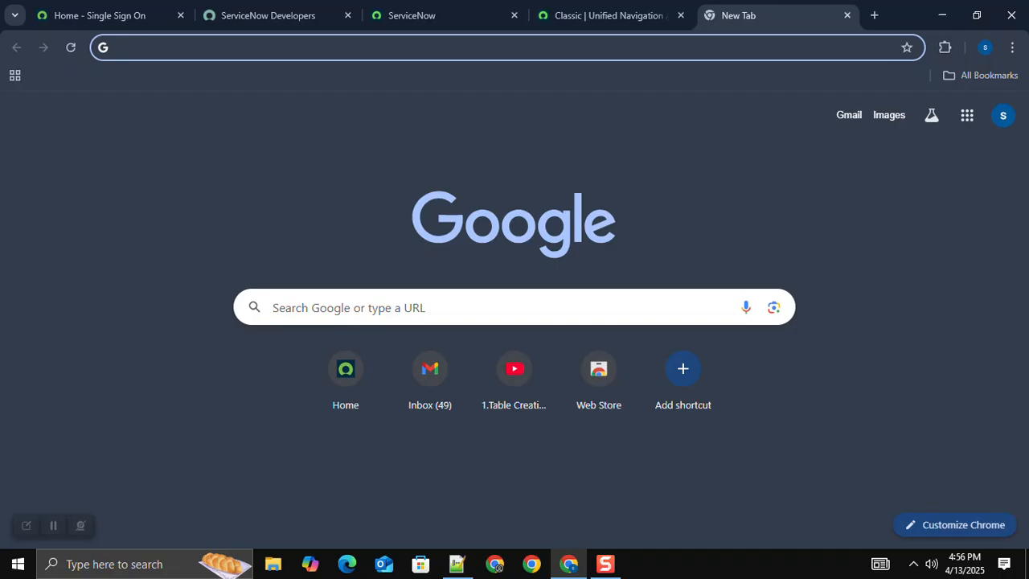
left_click(514, 385)
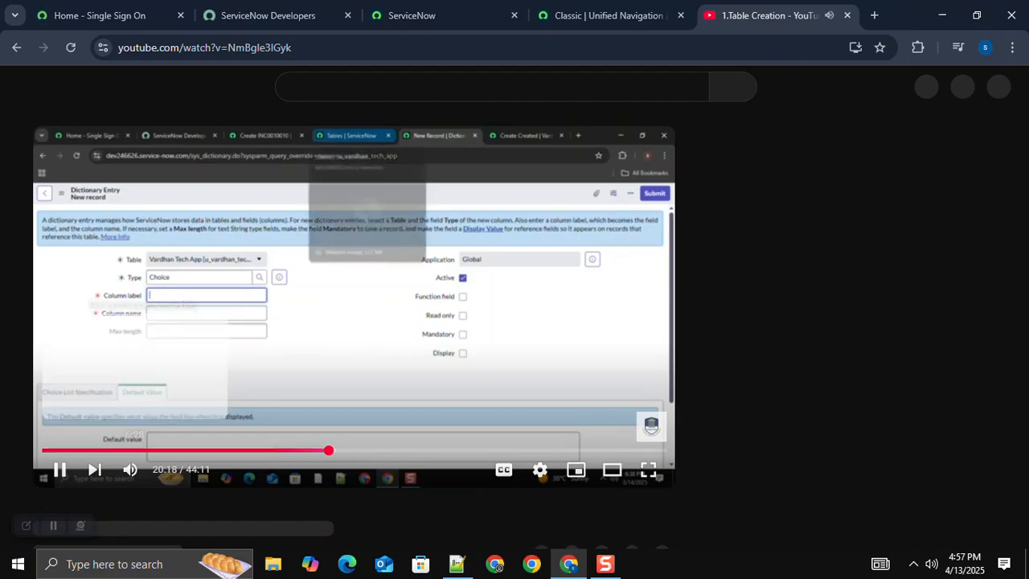
left_click(131, 470)
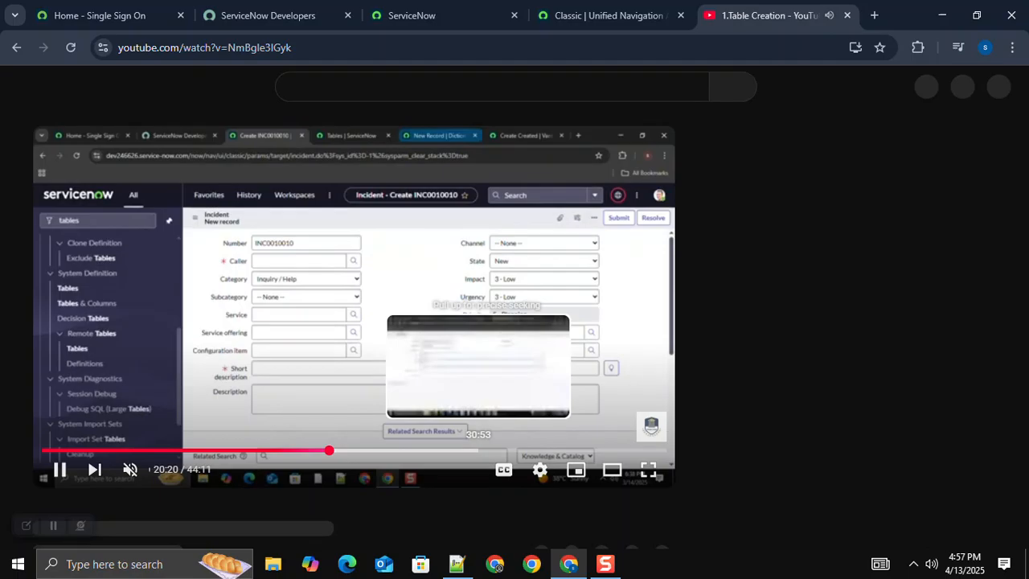
Step: Skip ahead through the table creation video to about 43:20, near its end
left_click(472, 450)
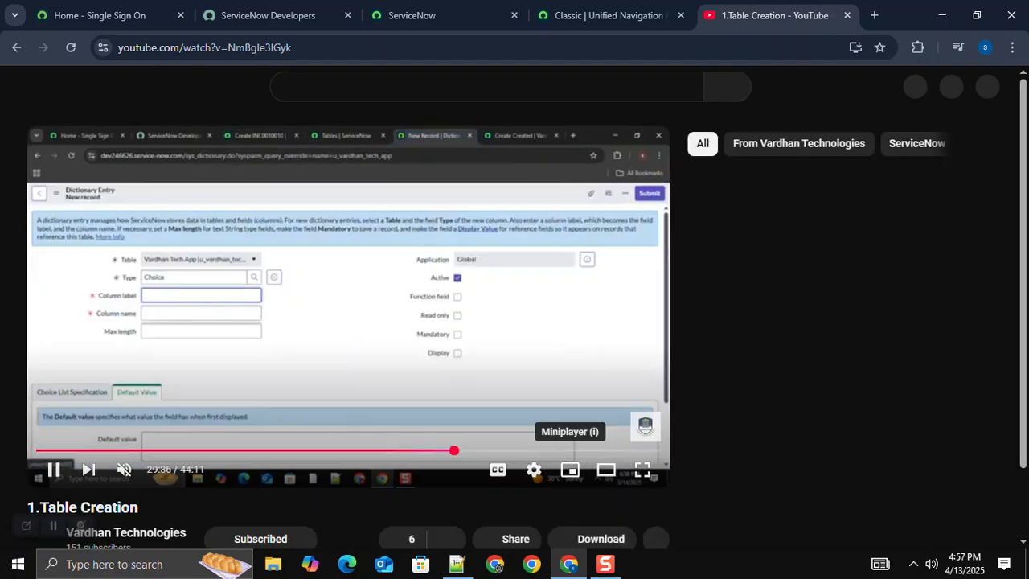
left_click_drag(568, 450, 568, 451)
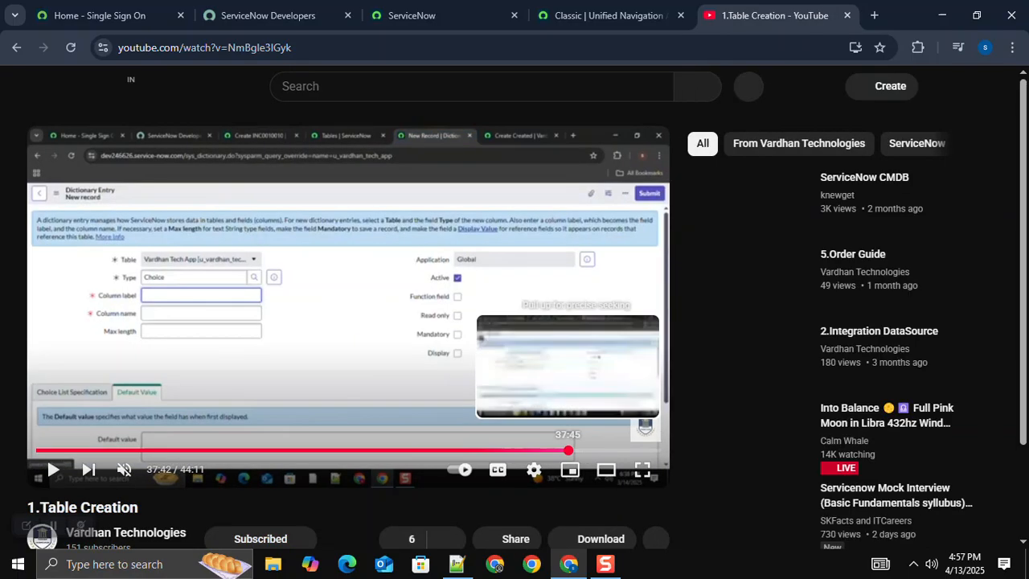
left_click(595, 450)
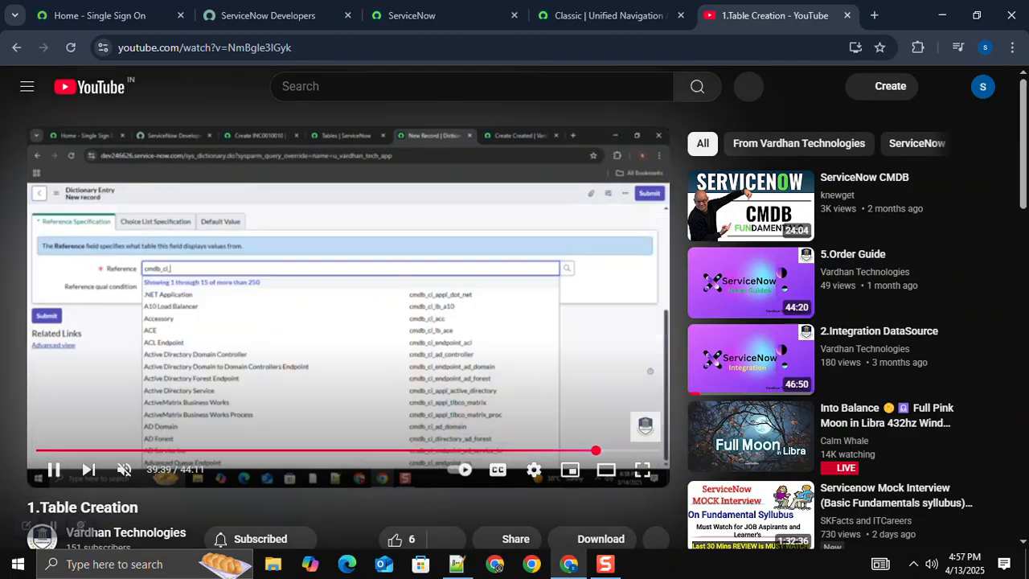
left_click(621, 450)
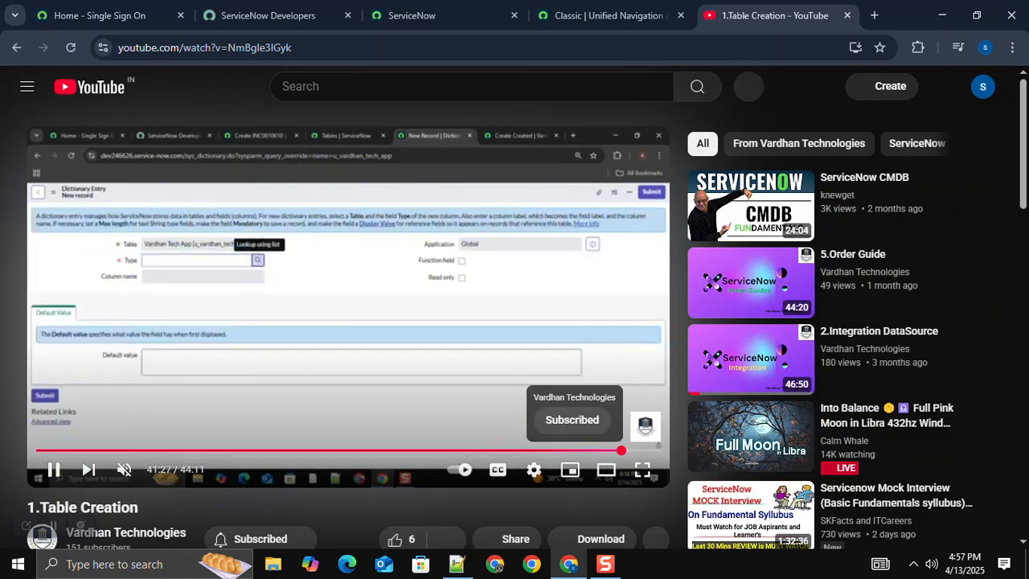
left_click(630, 450)
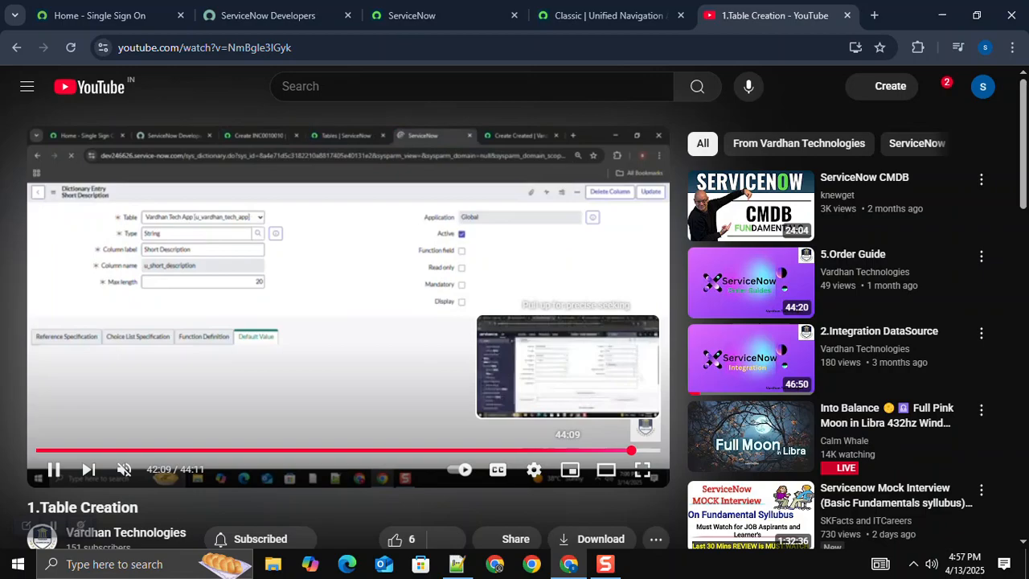
left_click(646, 450)
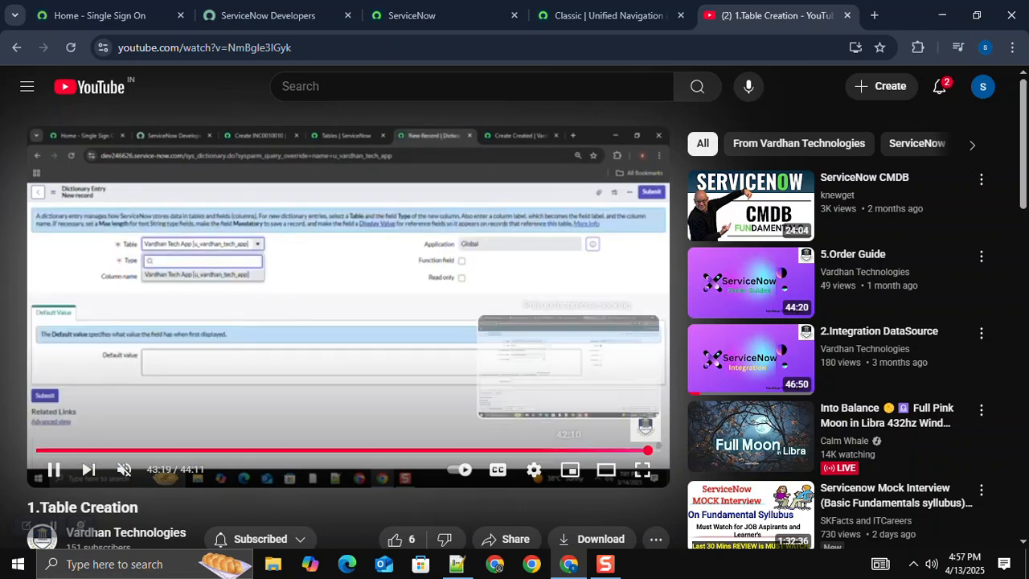
left_click_drag(645, 451, 648, 450)
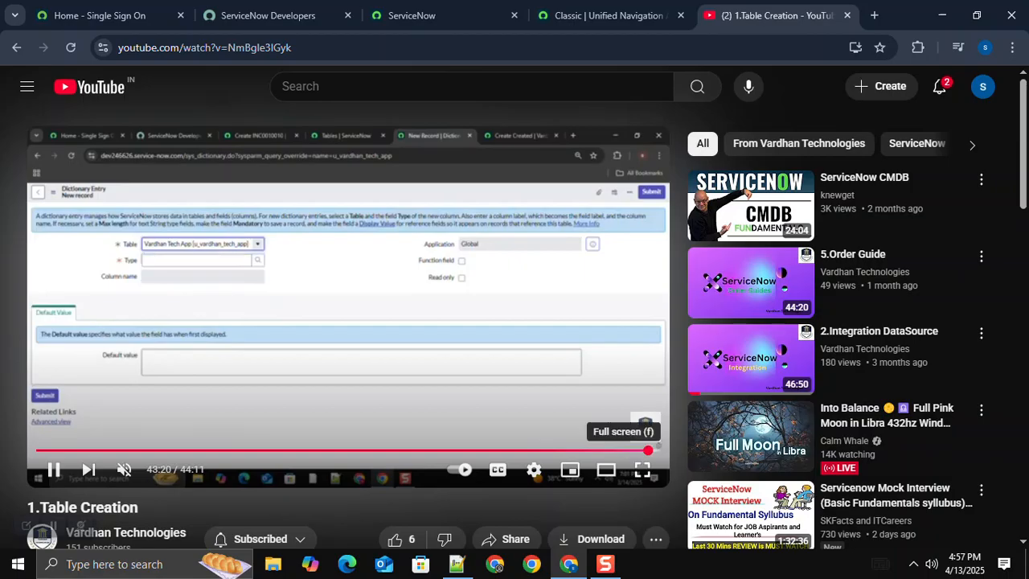
Step: View the video full screen, advance to the Vardhan Tech App new record form at about 43:50, pause there and leave full screen
left_click(643, 469)
left_click(643, 405)
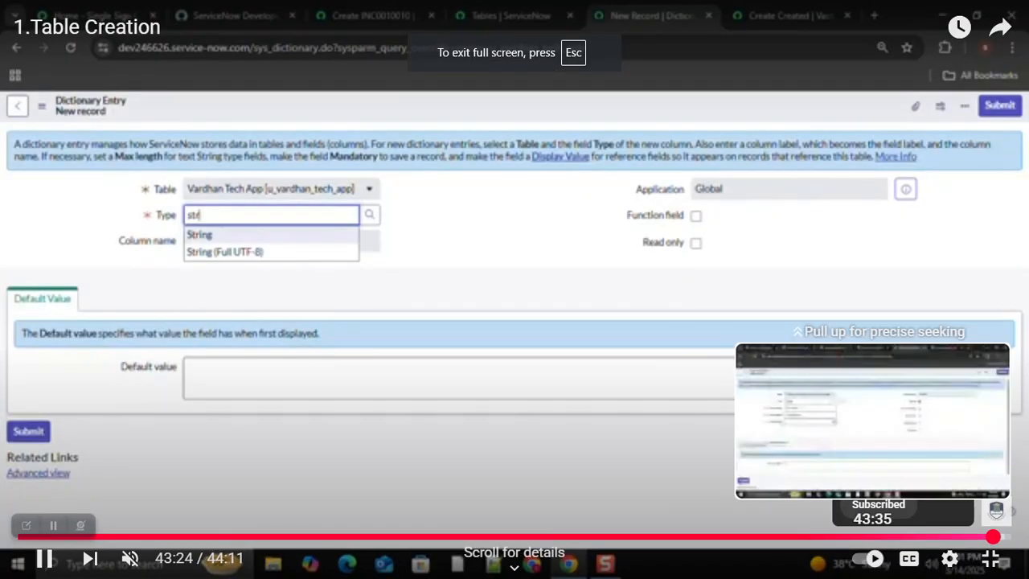
left_click_drag(995, 536, 1001, 536)
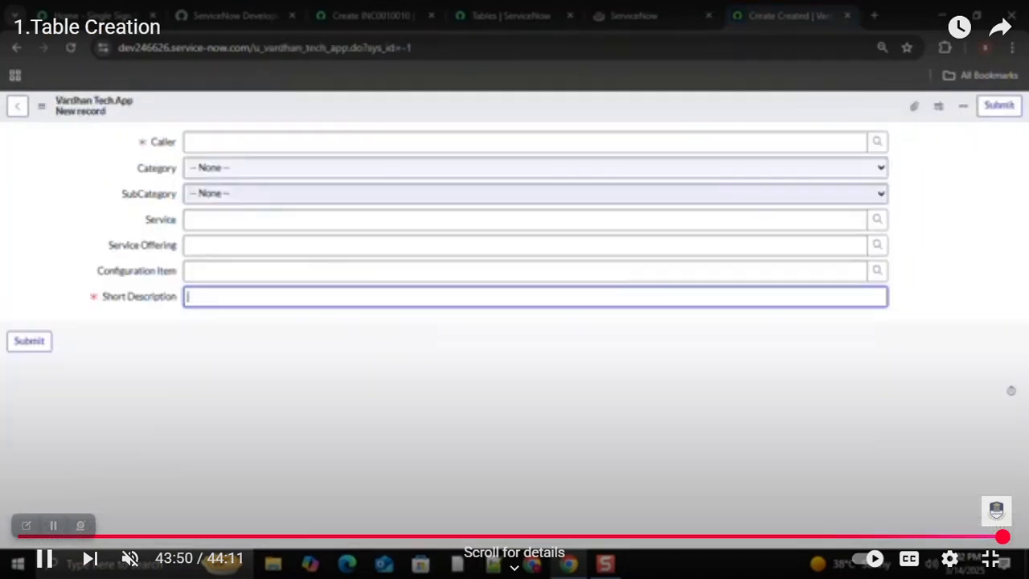
key("space")
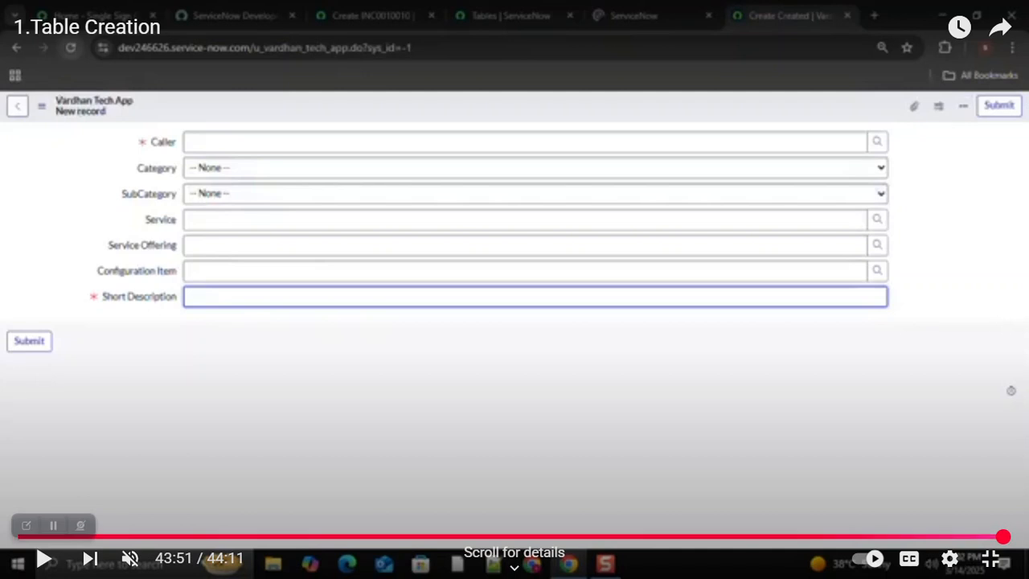
left_click(991, 558)
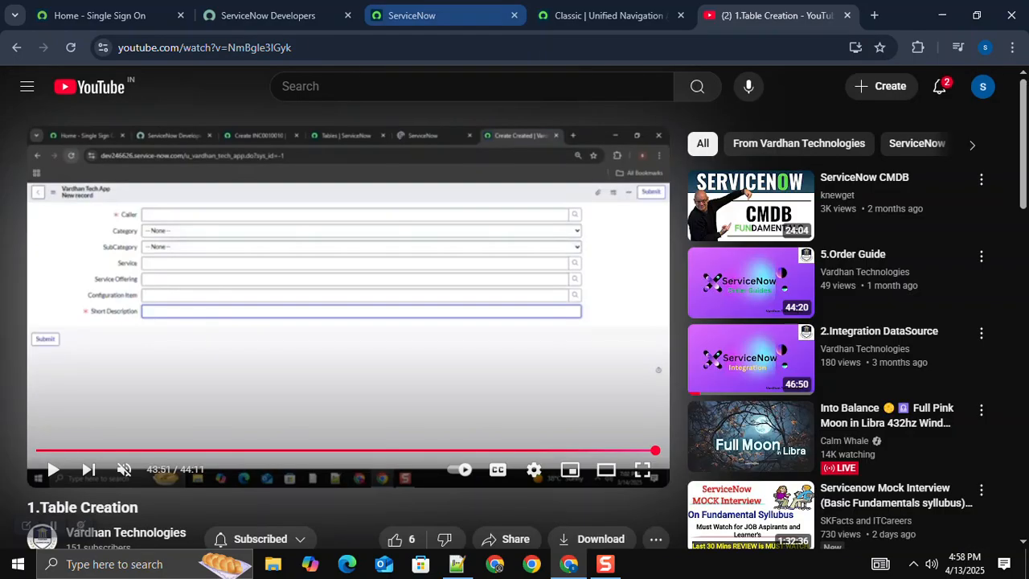
Step: Switch back to the ServiceNow instance and open the incident table's list with incident.LIST in the navigator filter
left_click(434, 15)
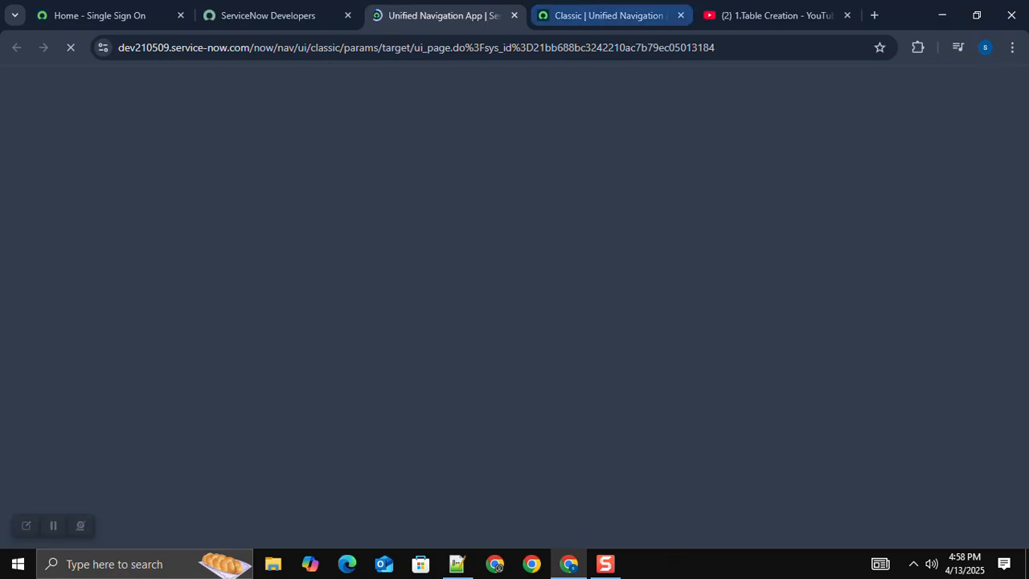
left_click(608, 15)
type("inc")
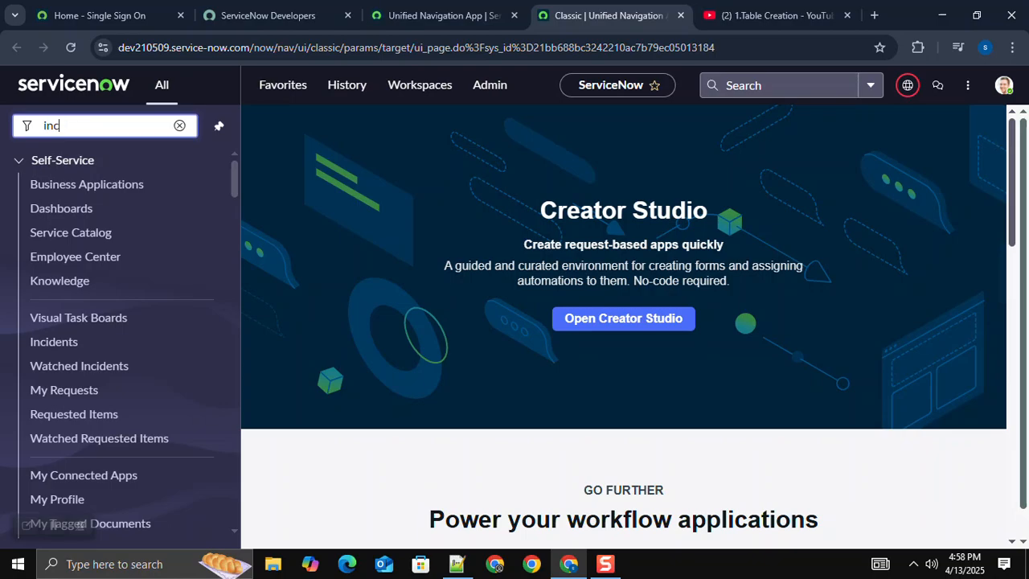
type("ident")
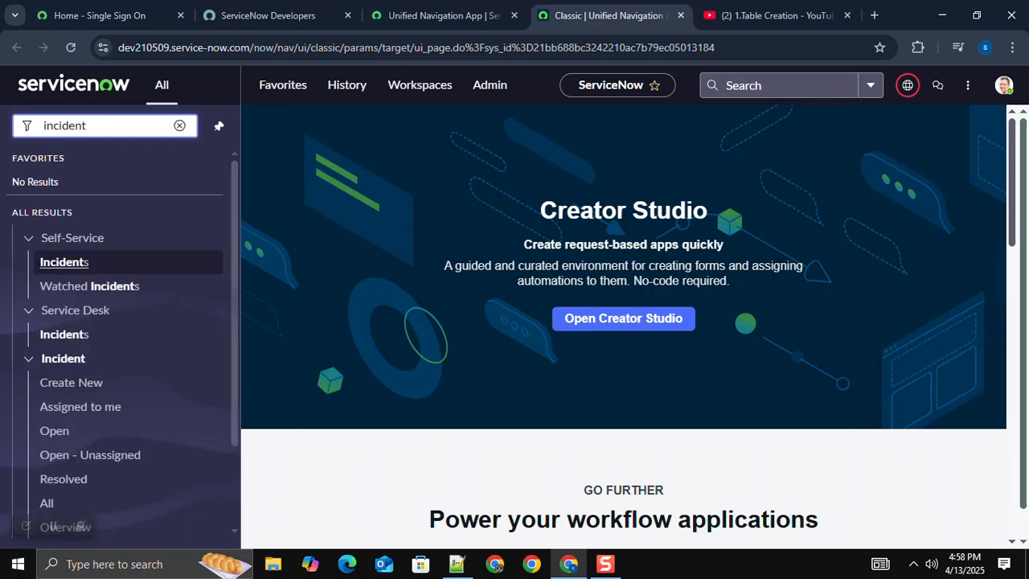
type(".LIST")
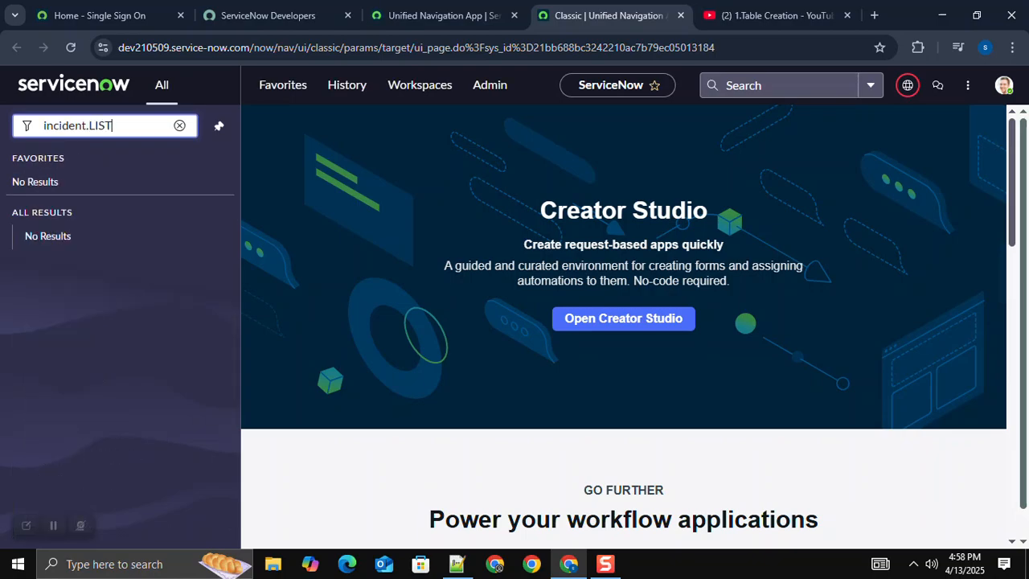
key("Return")
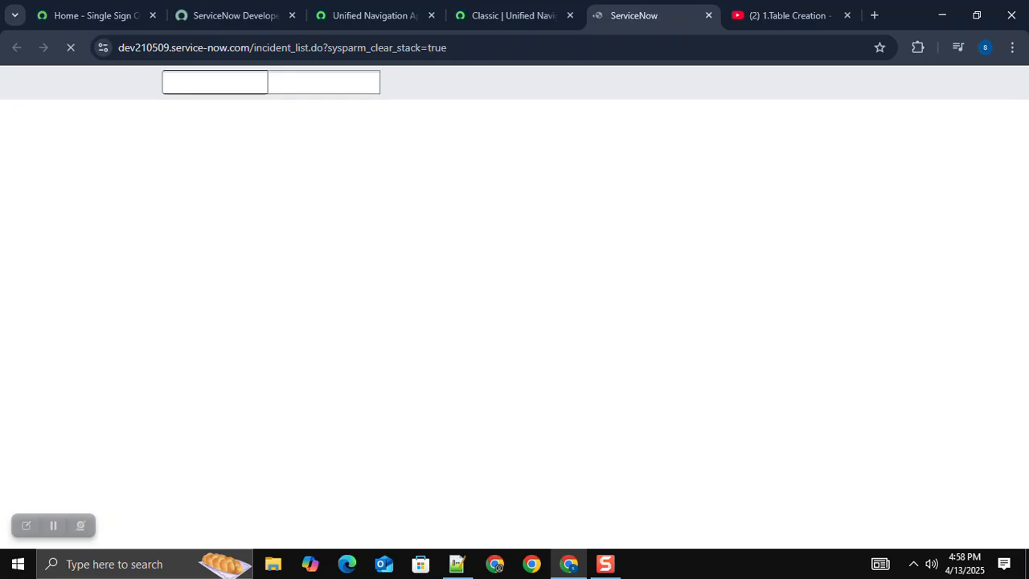
Step: Open incident INC0009009 from the list and compare its form with the custom table form in the paused video
left_click(784, 15)
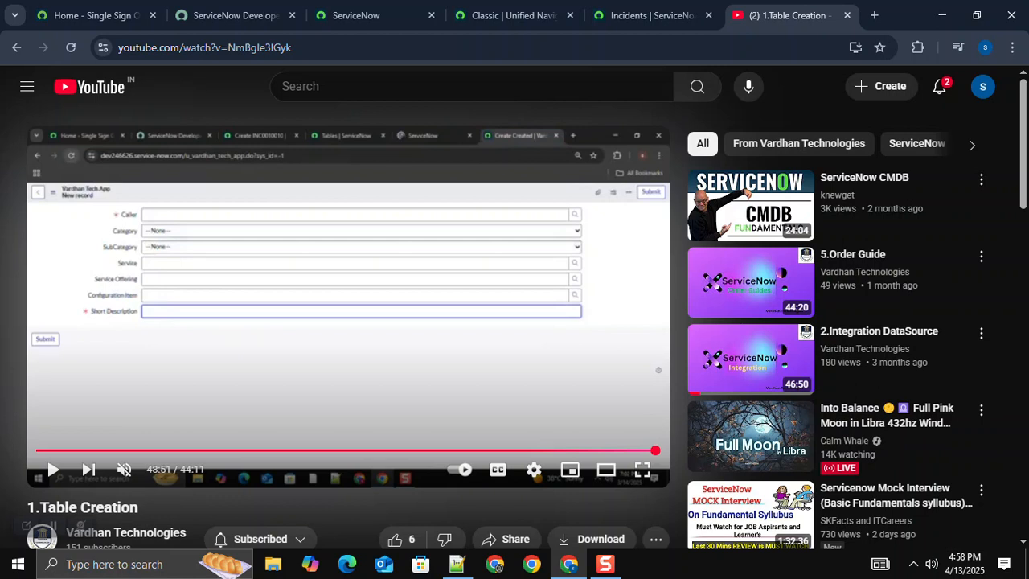
left_click(651, 15)
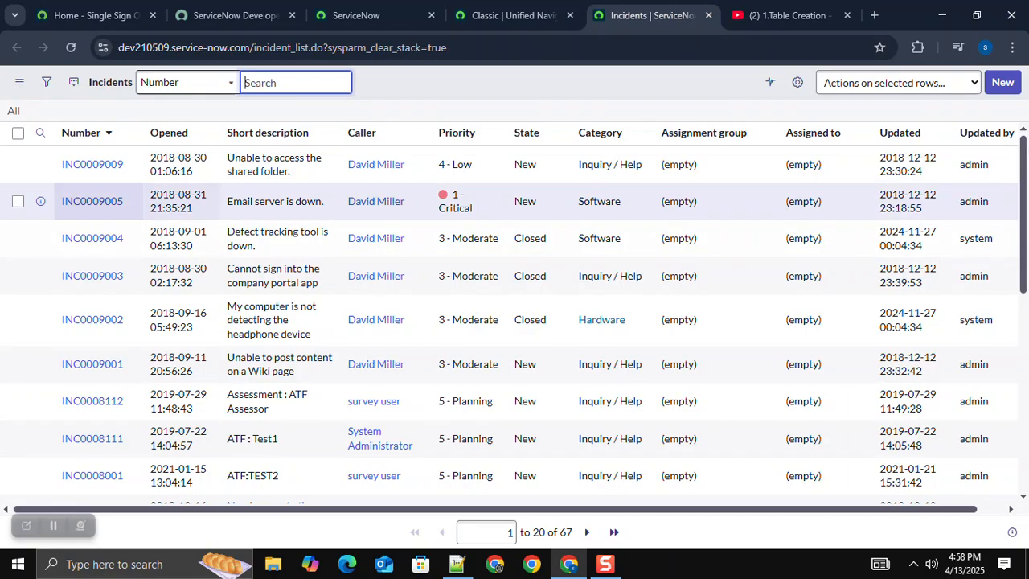
left_click(92, 165)
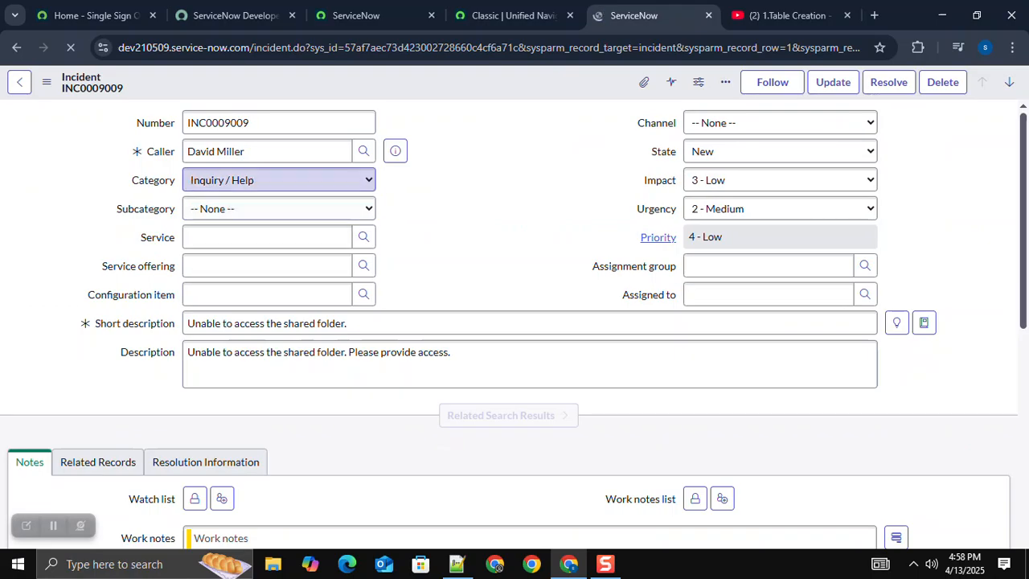
left_click(788, 15)
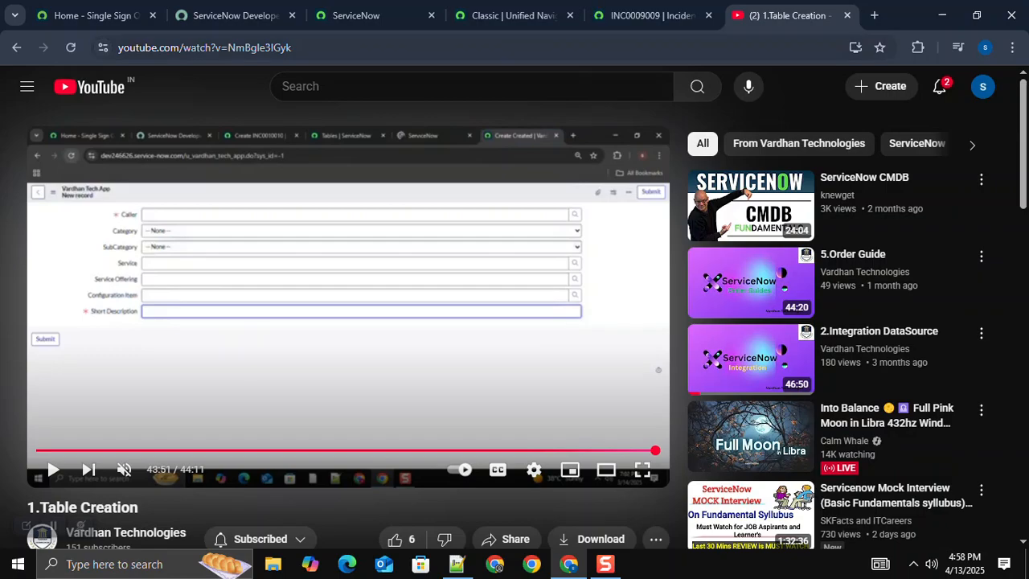
left_click(653, 15)
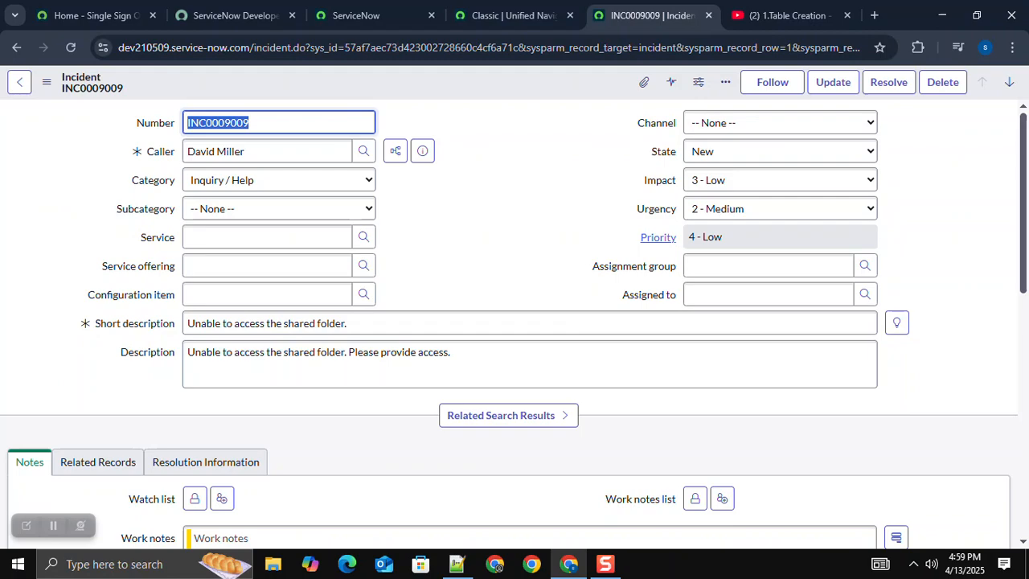
Step: Examine the incident's Number field and the choices offered by the State field, leaving both unchanged
left_click_drag(136, 123, 175, 123)
left_click(168, 123)
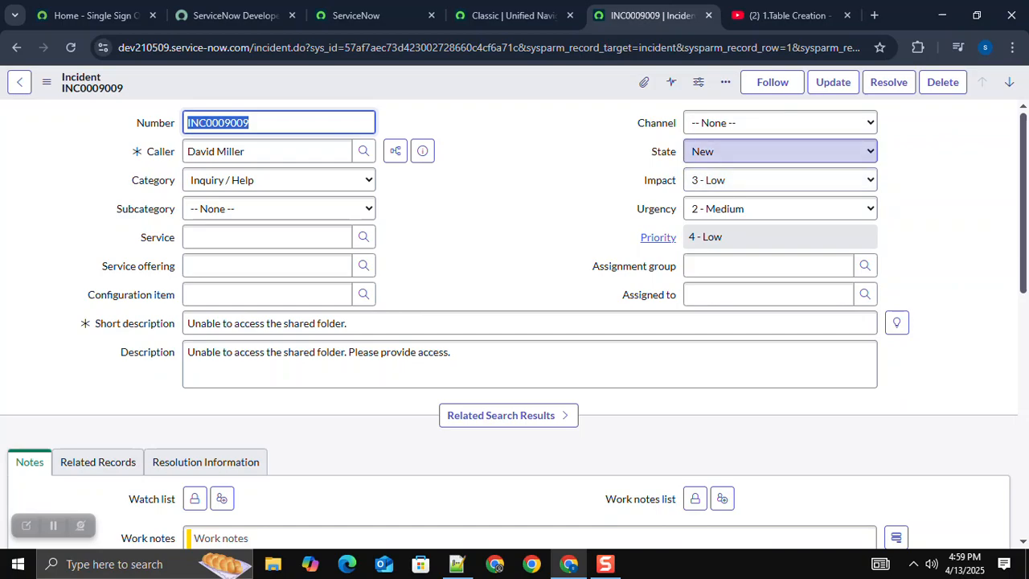
left_click(780, 151)
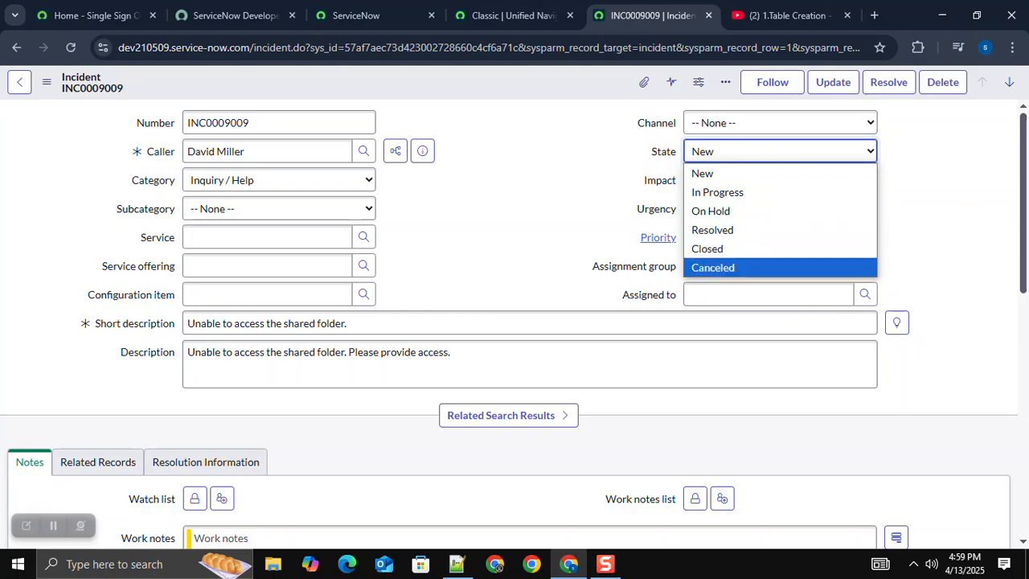
key("Escape")
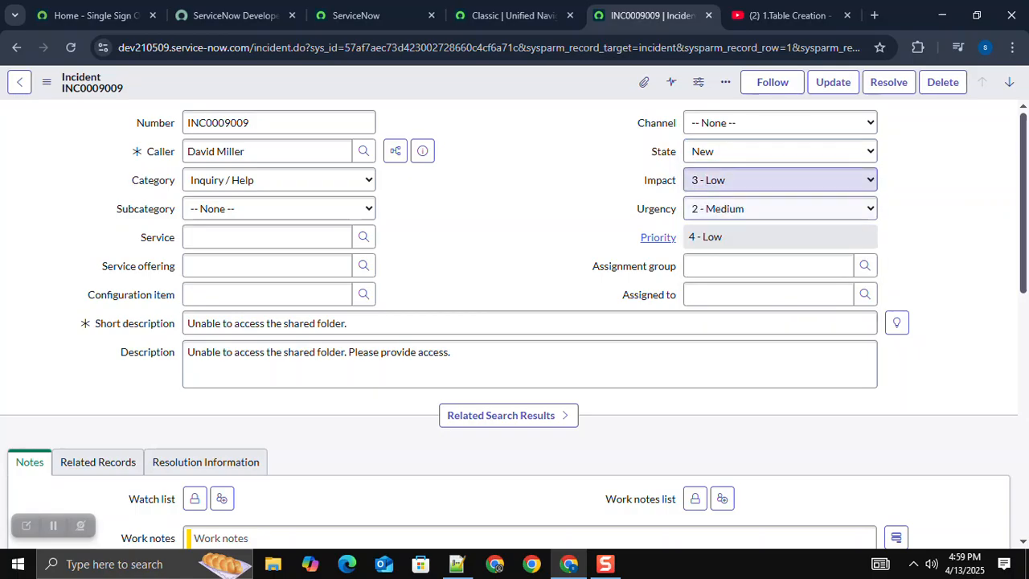
Step: Set the incident's Impact to 1 - High and review the Impact and Urgency choices
left_click(780, 180)
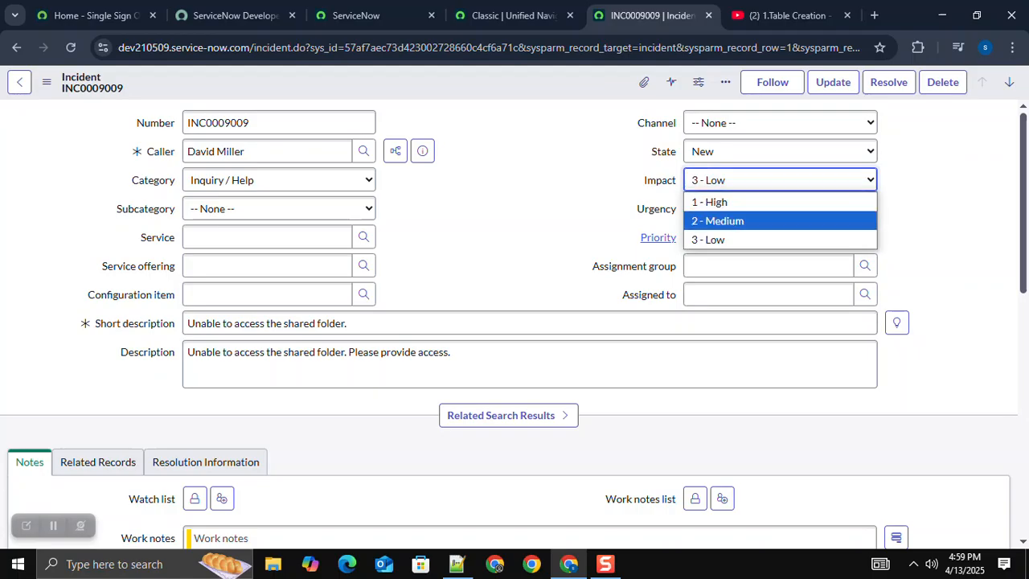
left_click(724, 201)
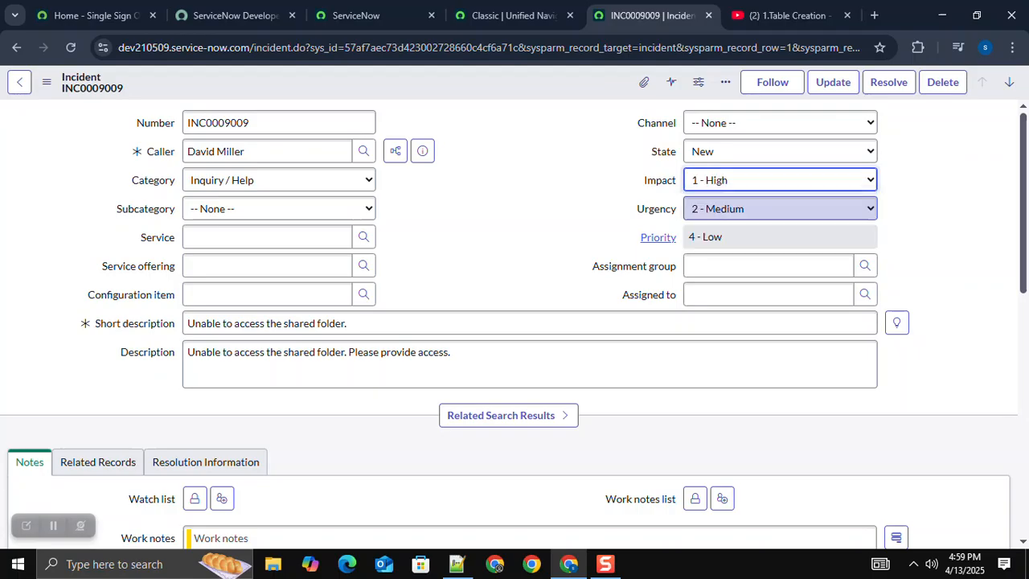
left_click(780, 180)
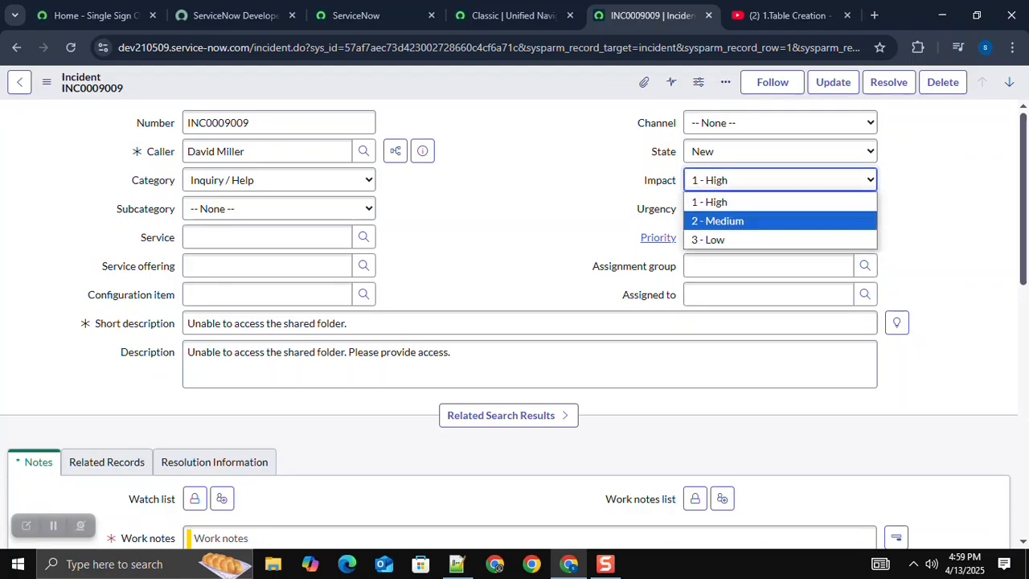
left_click(657, 209)
left_click(780, 209)
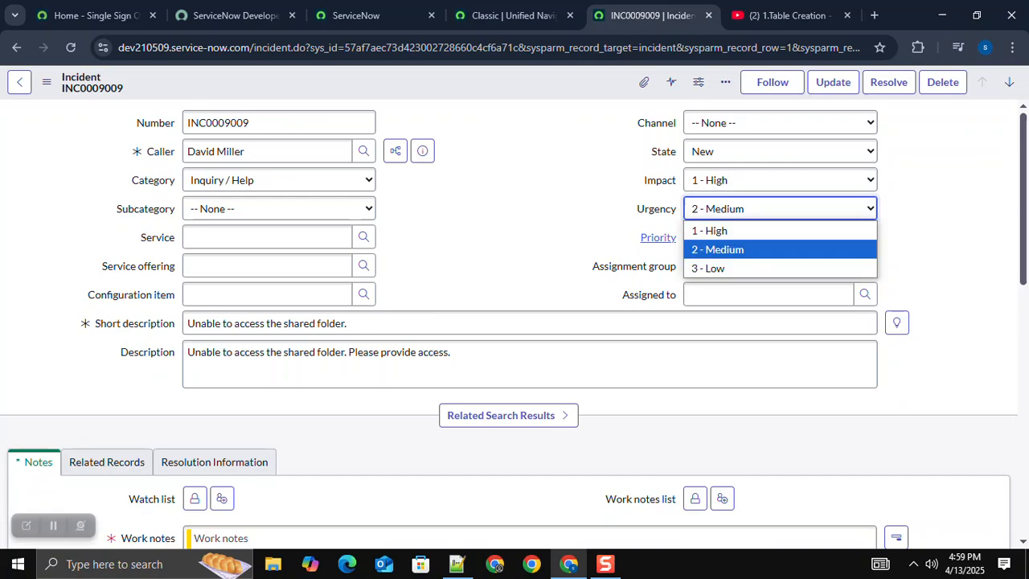
left_click(627, 251)
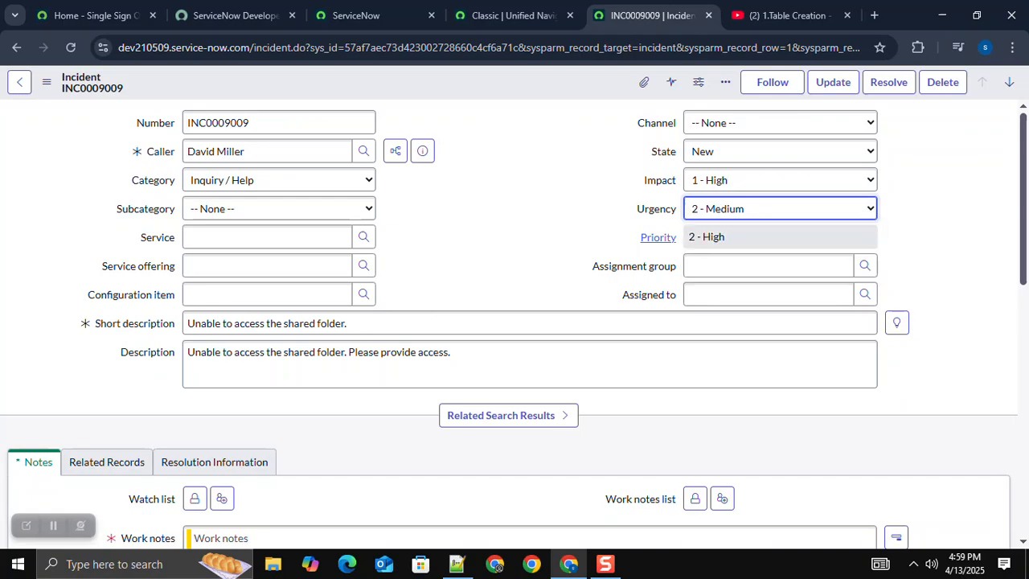
Step: Keep the incident's Impact at 1 - High and set its Urgency to 1 - High
left_click(780, 180)
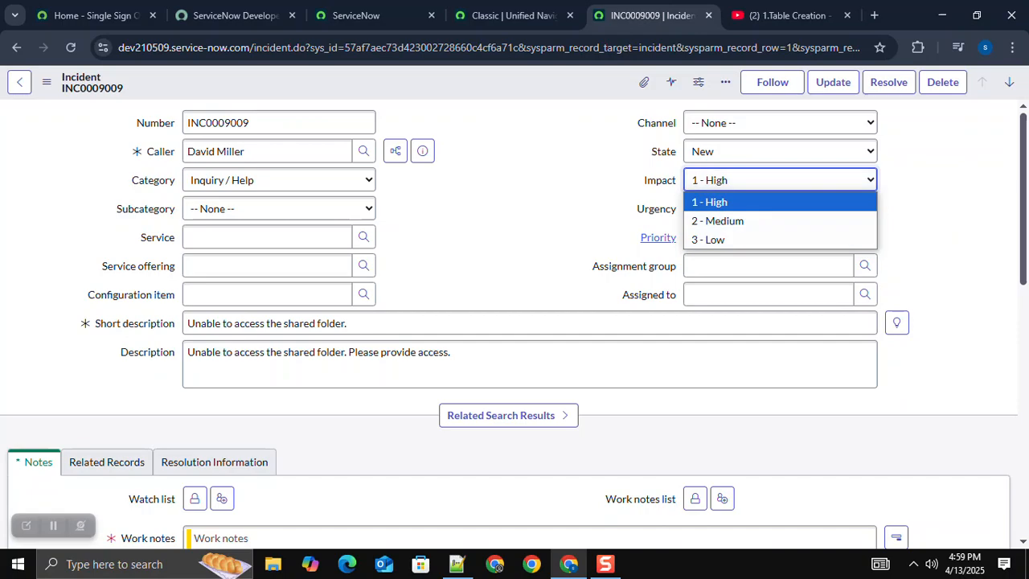
left_click(724, 203)
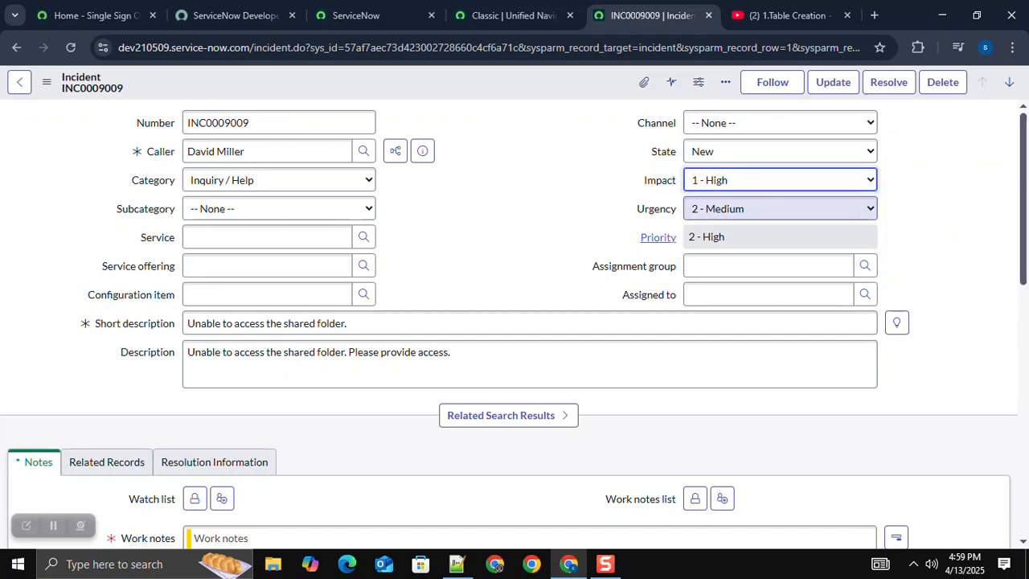
left_click(724, 209)
left_click(724, 230)
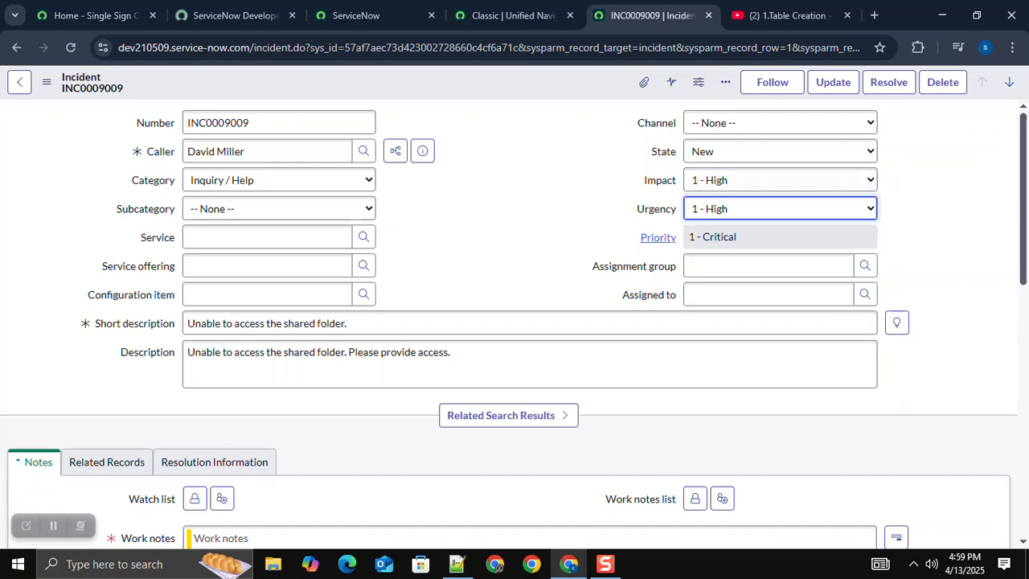
Step: Set the incident's Impact to 2 - Medium and its Urgency to 3 - Low, and highlight the incident number
left_click(780, 209)
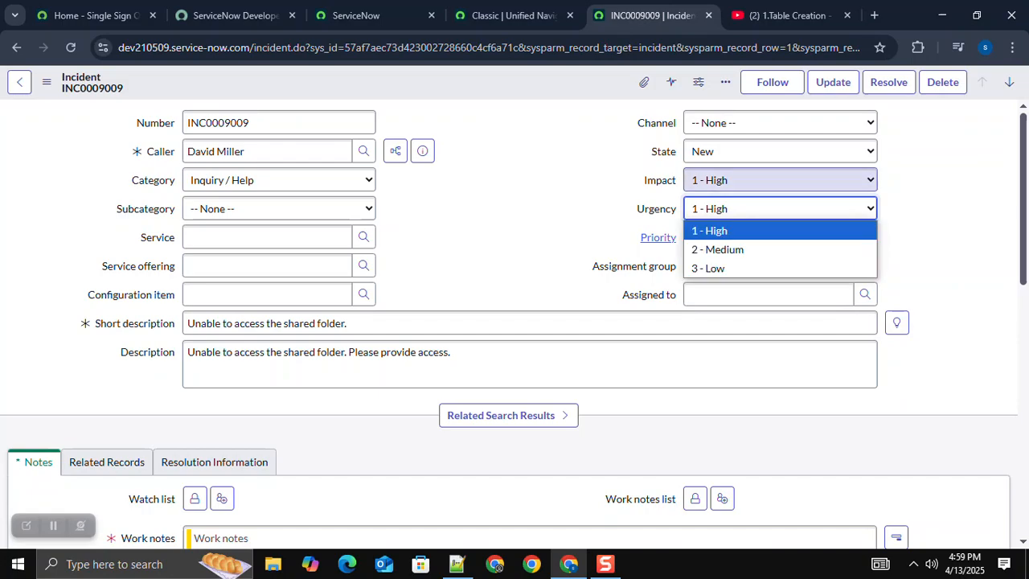
left_click(780, 180)
left_click(717, 221)
left_click(780, 209)
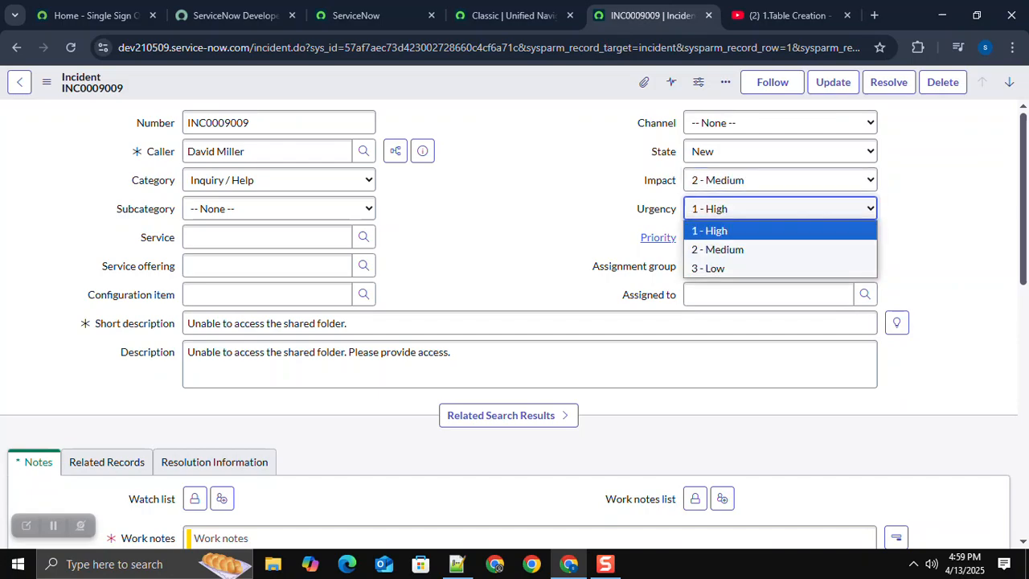
left_click(708, 269)
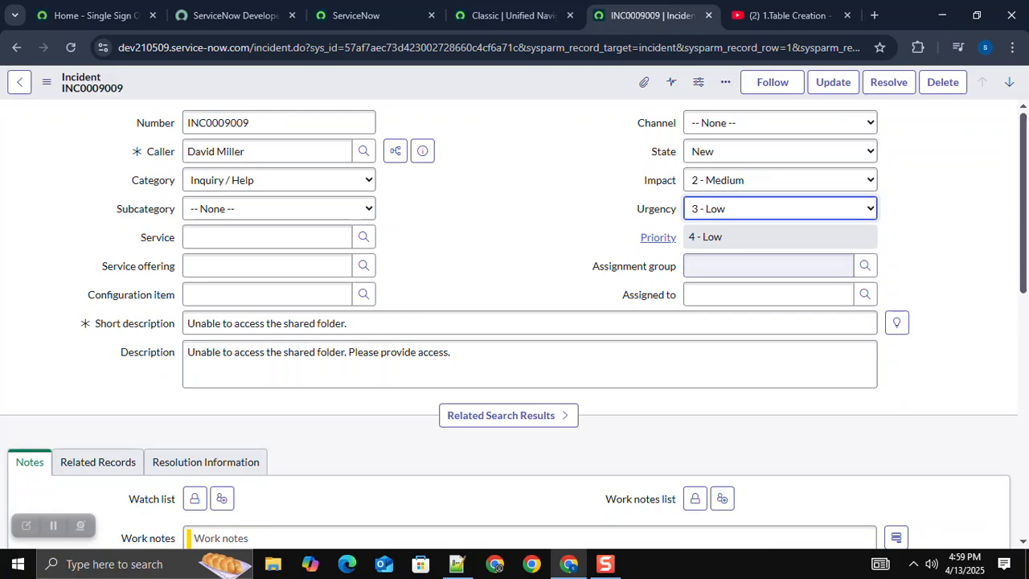
double_click(217, 123)
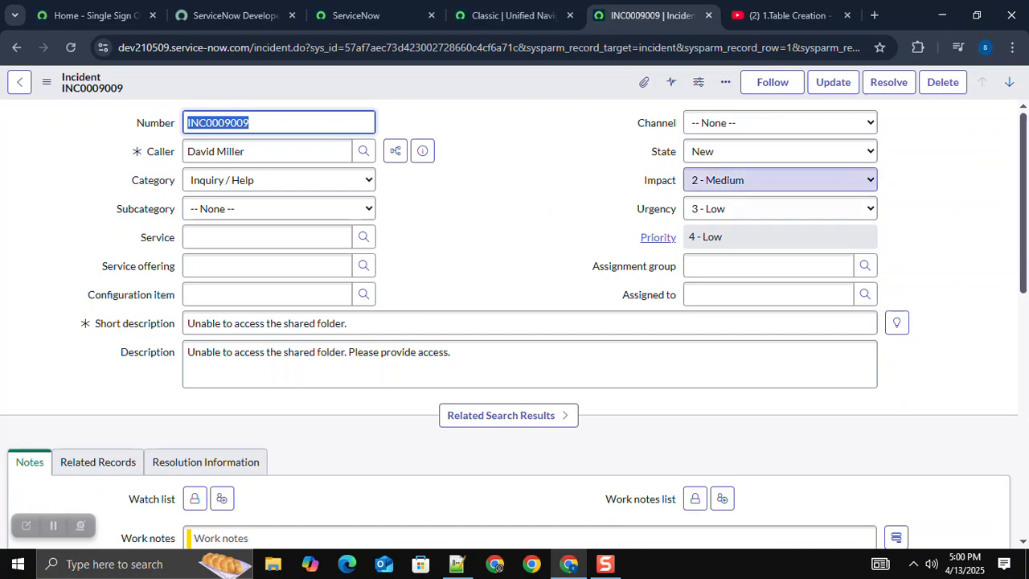
Step: Filter the ServiceNow navigator for "tables" and open the Tables module under System Definition in a new browser tab
key("ctrl+shift+Tab")
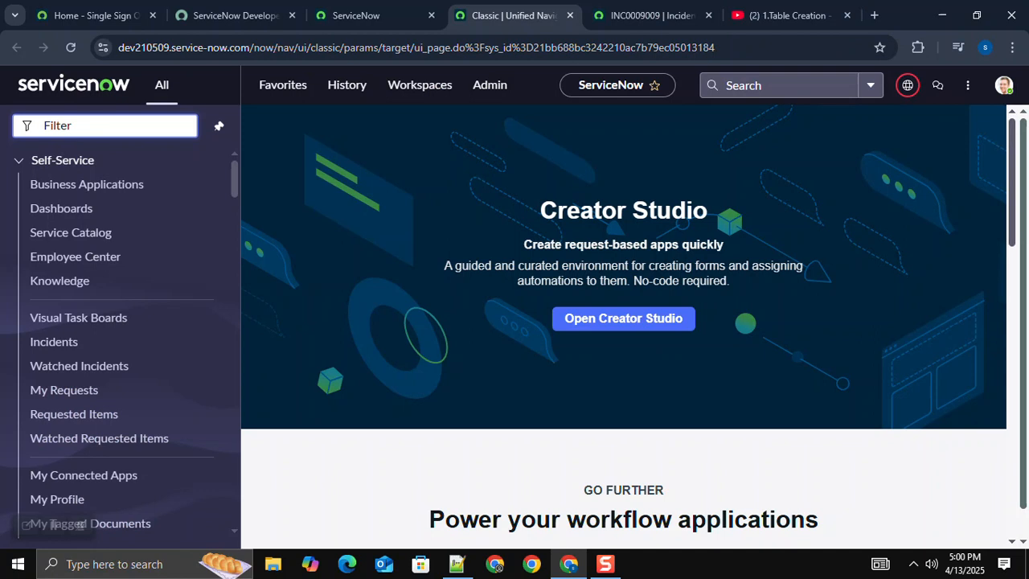
type("tables")
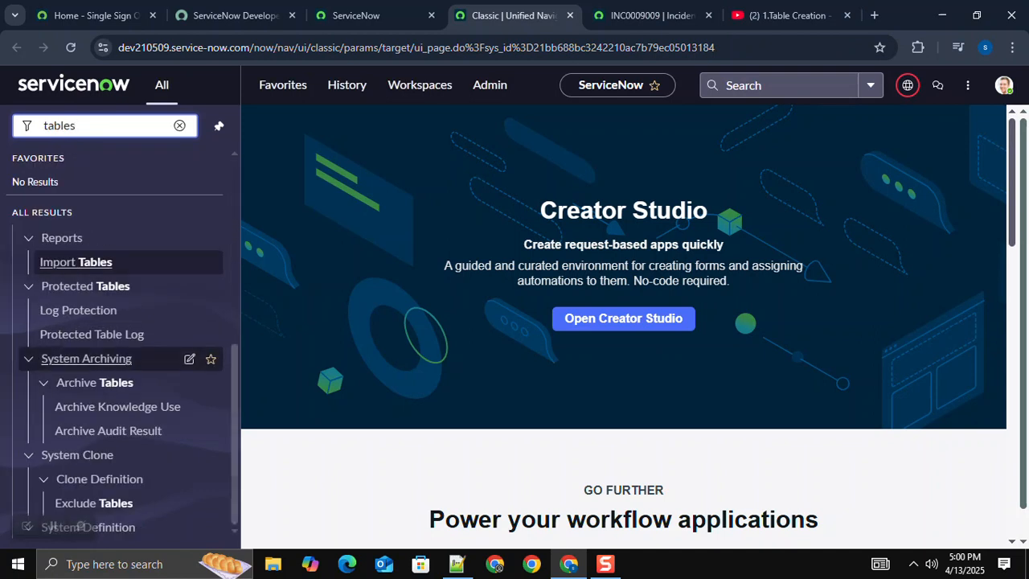
scroll(104, 359, "down", 5)
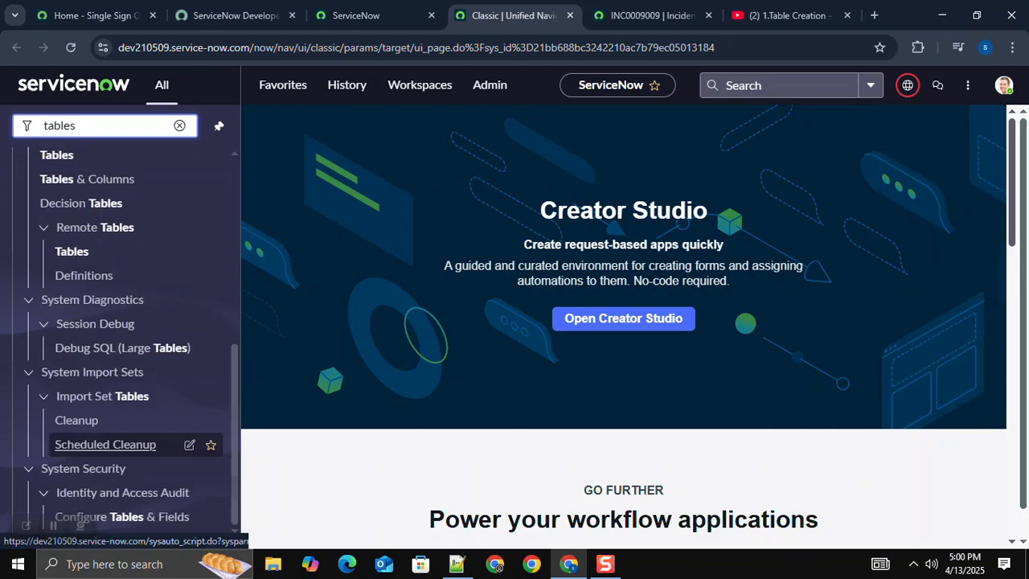
scroll(121, 338, "up", 2)
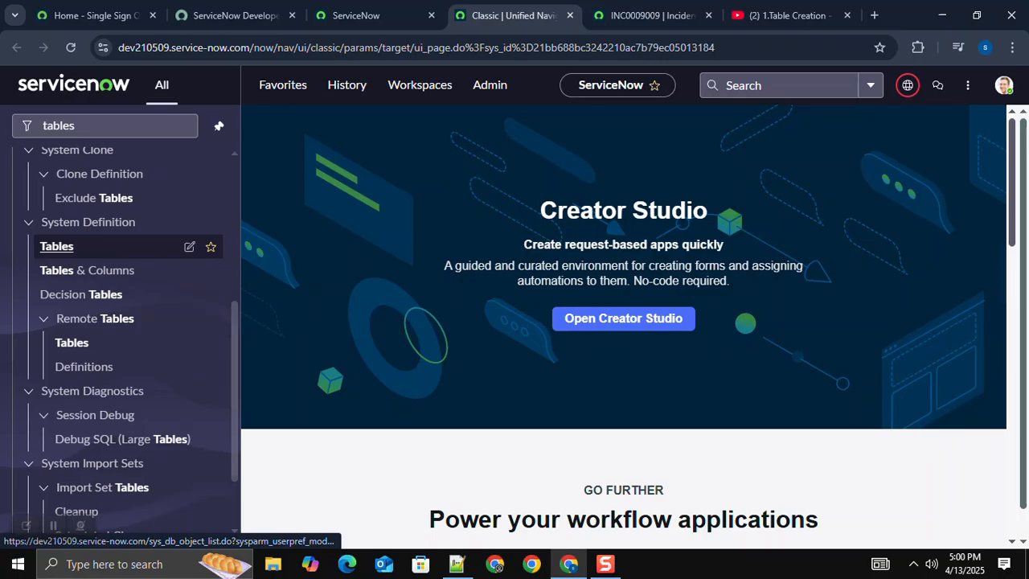
middle_click(57, 246)
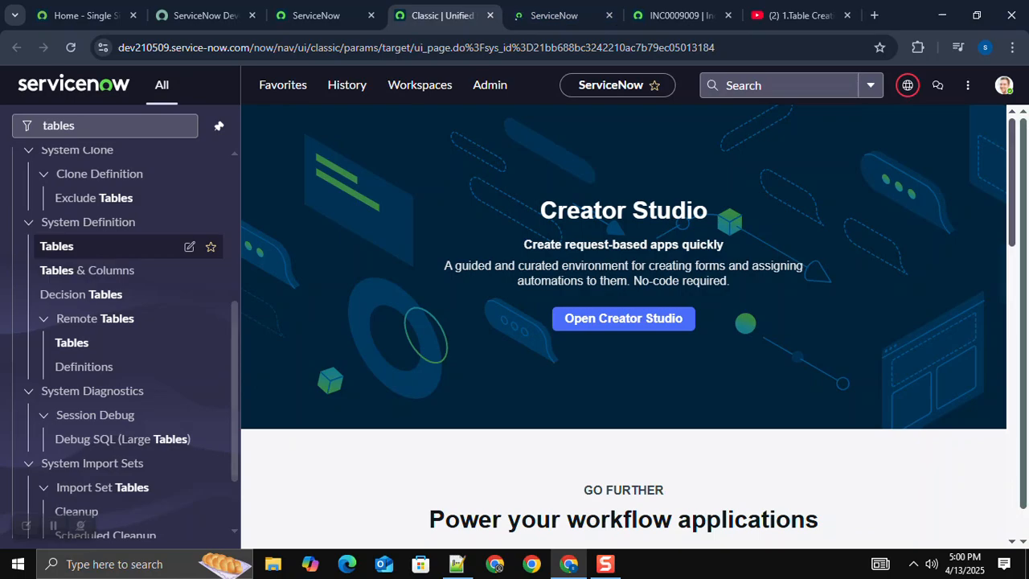
Step: Glance at the priority matrix in Notepad++, return to incident INC0009009 in Chrome, and check its Urgency choices without changing them
left_click(457, 564)
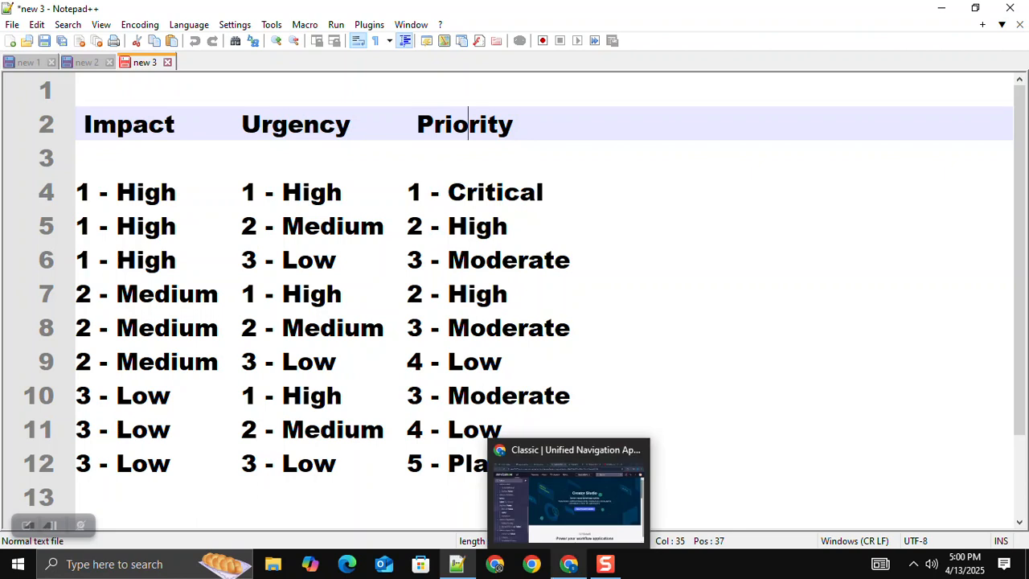
left_click(568, 563)
left_click(675, 15)
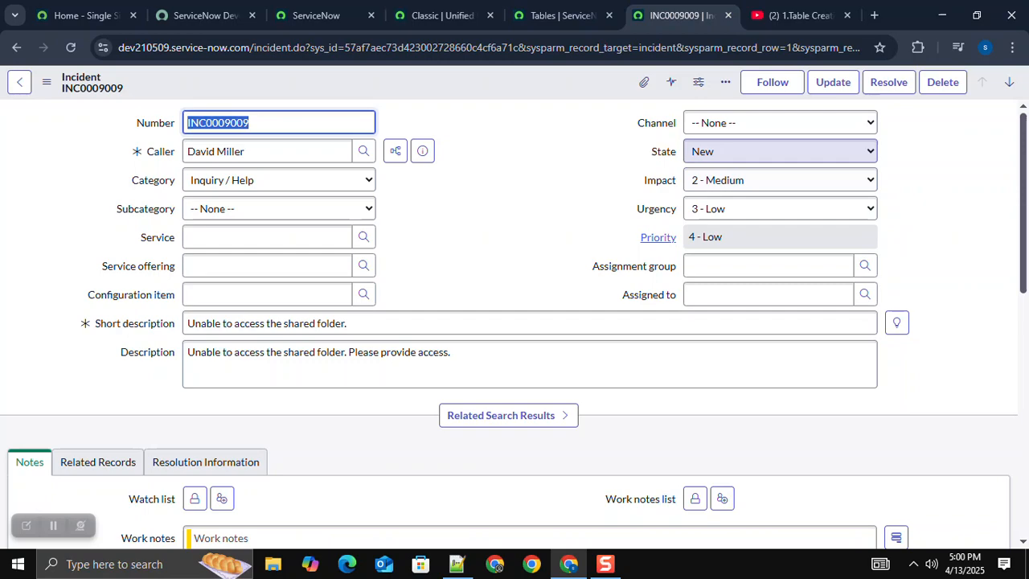
left_click(780, 208)
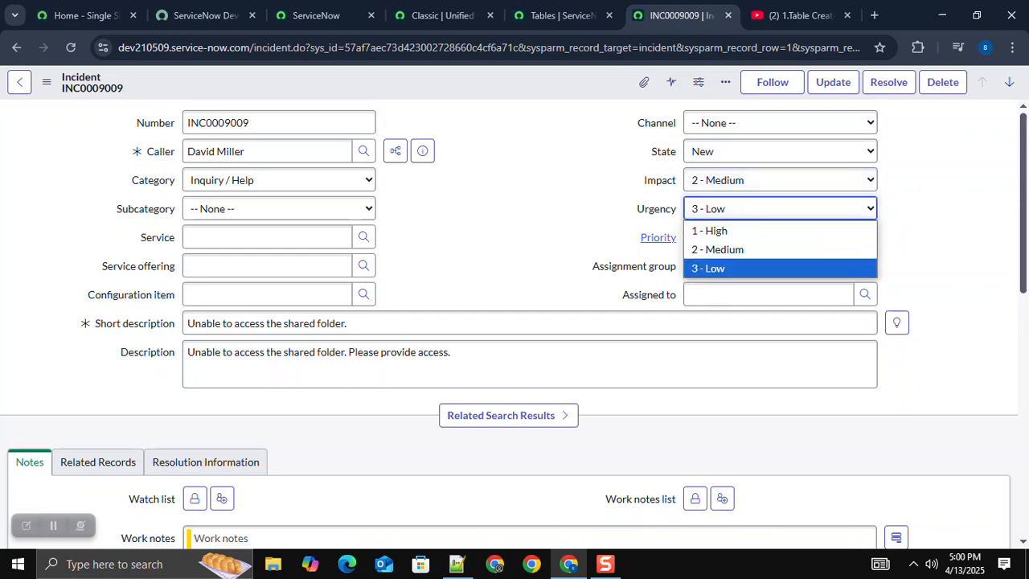
left_click(554, 236)
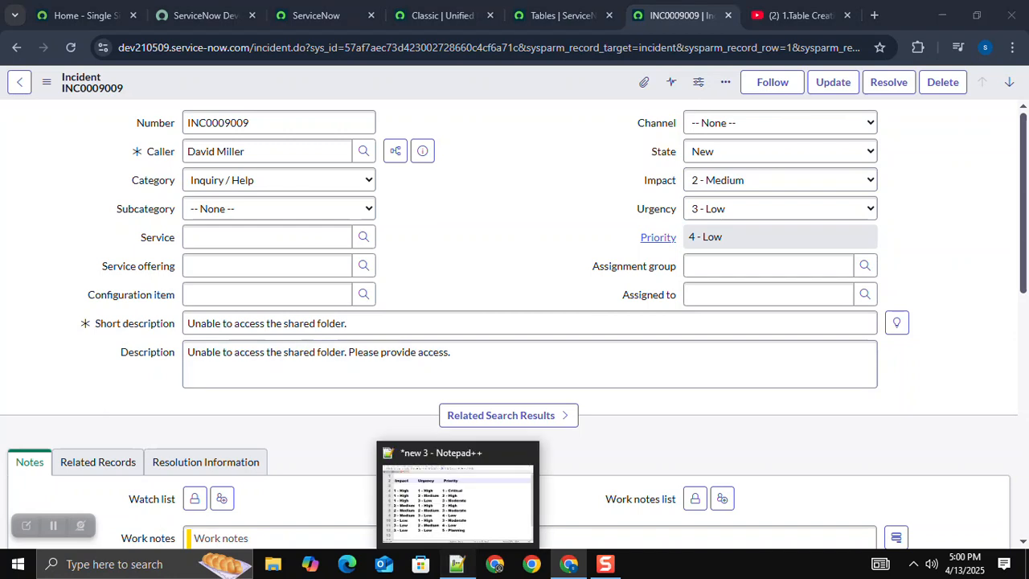
Step: Switch to Notepad++ and examine the matrix headings and the row pairing Impact 1 - High with Urgency 1 - High
left_click(457, 564)
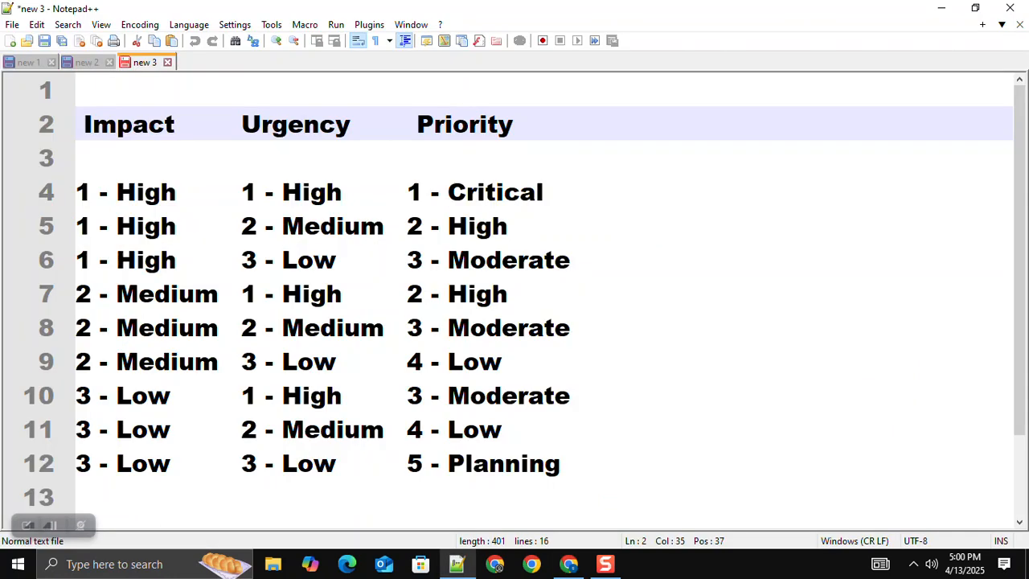
left_click(148, 124)
left_click(334, 125)
left_click(452, 125)
left_click_drag(176, 192, 75, 192)
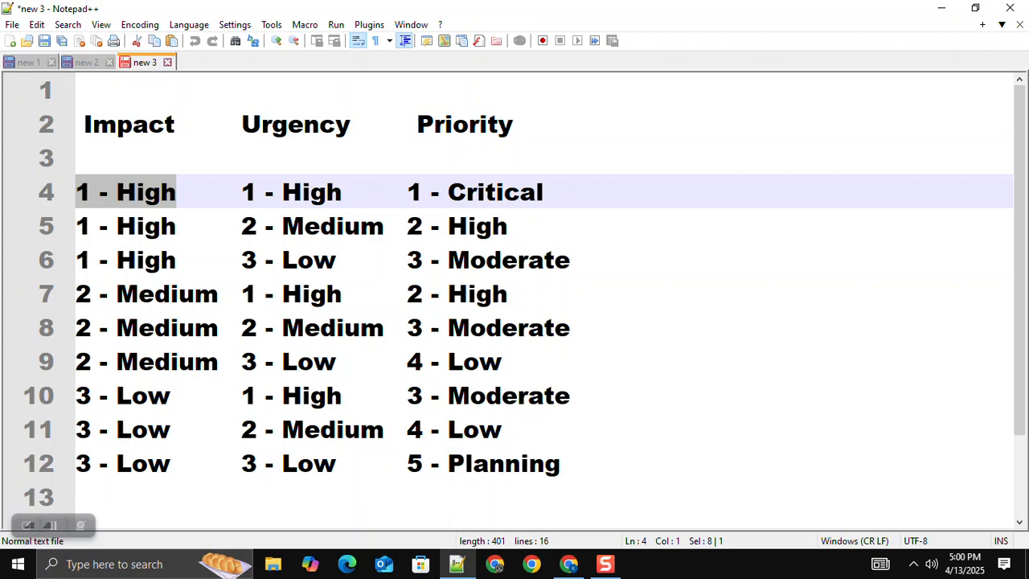
left_click_drag(343, 193, 241, 192)
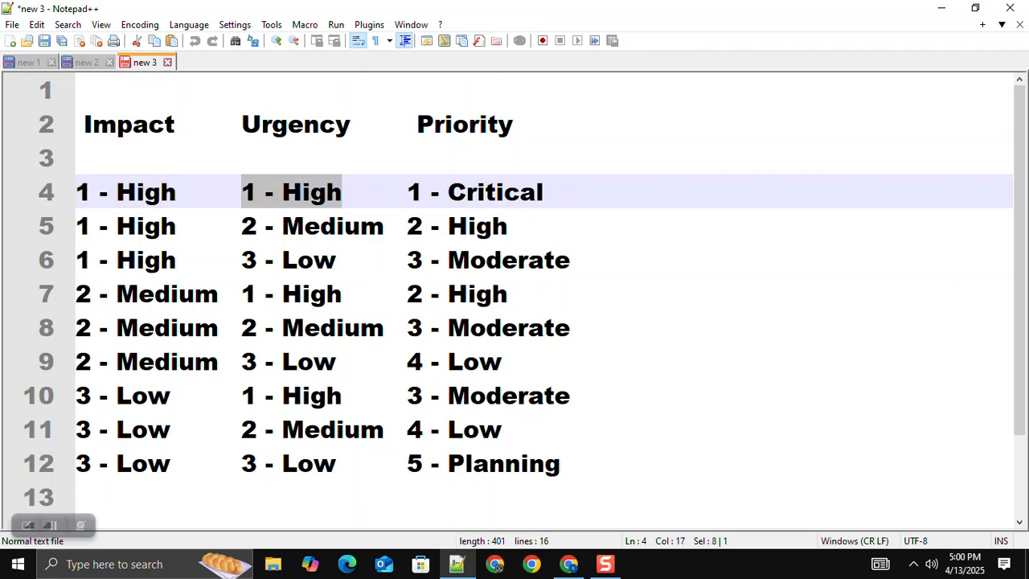
left_click(545, 192)
left_click_drag(545, 192, 398, 192)
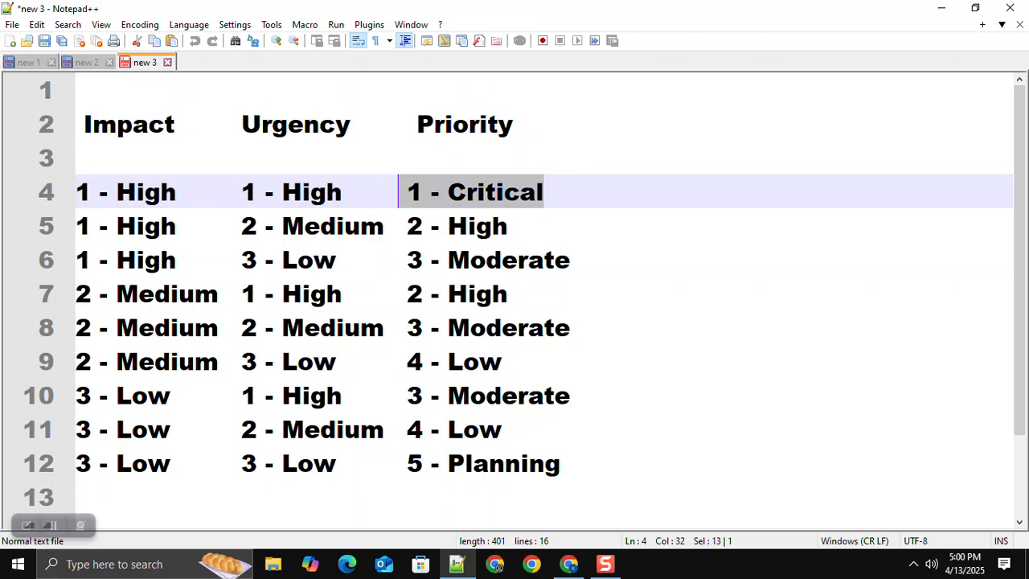
Step: Examine the matrix row pairing Impact 1 - High with Urgency 2 - Medium, including its Priority value
left_click_drag(176, 226, 92, 225)
left_click_drag(384, 226, 241, 226)
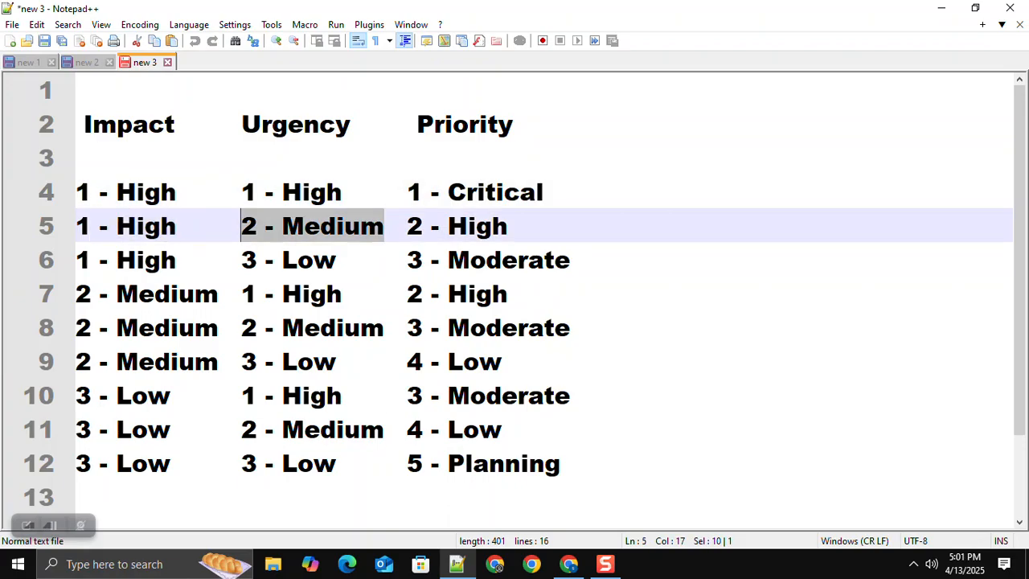
left_click(509, 226)
left_click_drag(508, 226, 407, 226)
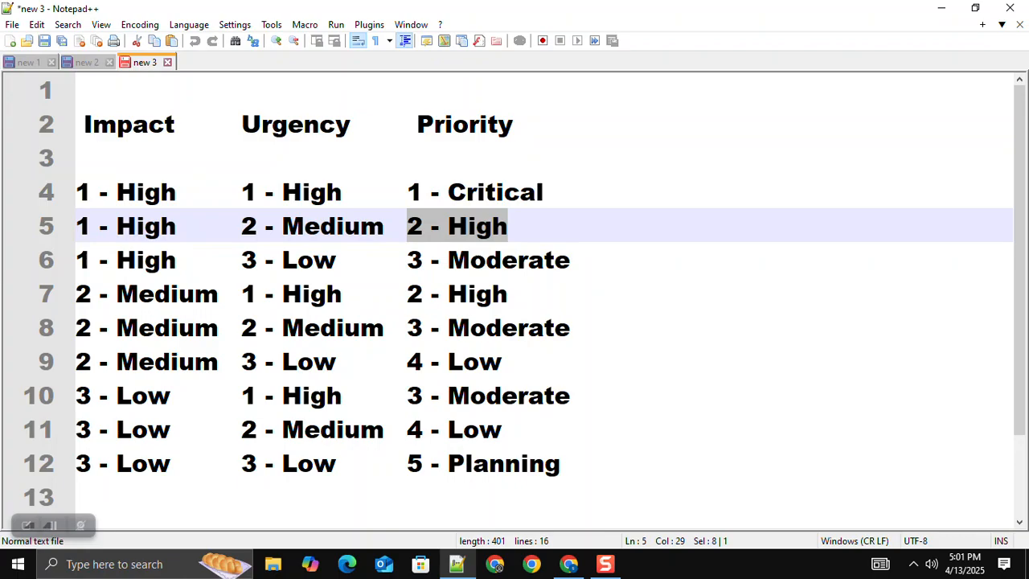
Step: Switch back to the Tables list in Chrome and start a new table record with the label "vardan tech app"
left_click(569, 563)
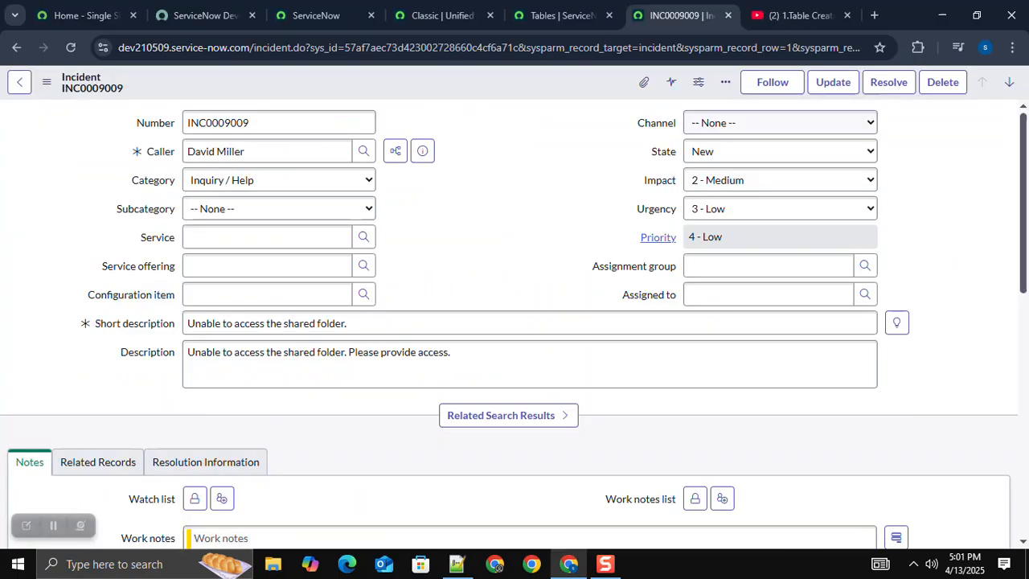
key("ctrl+shift+Tab")
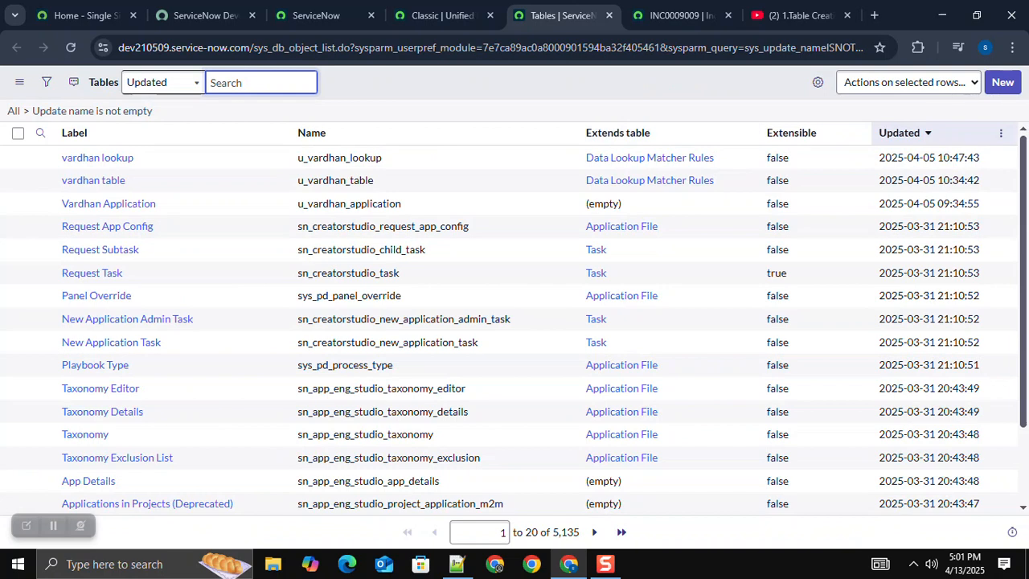
left_click(1003, 82)
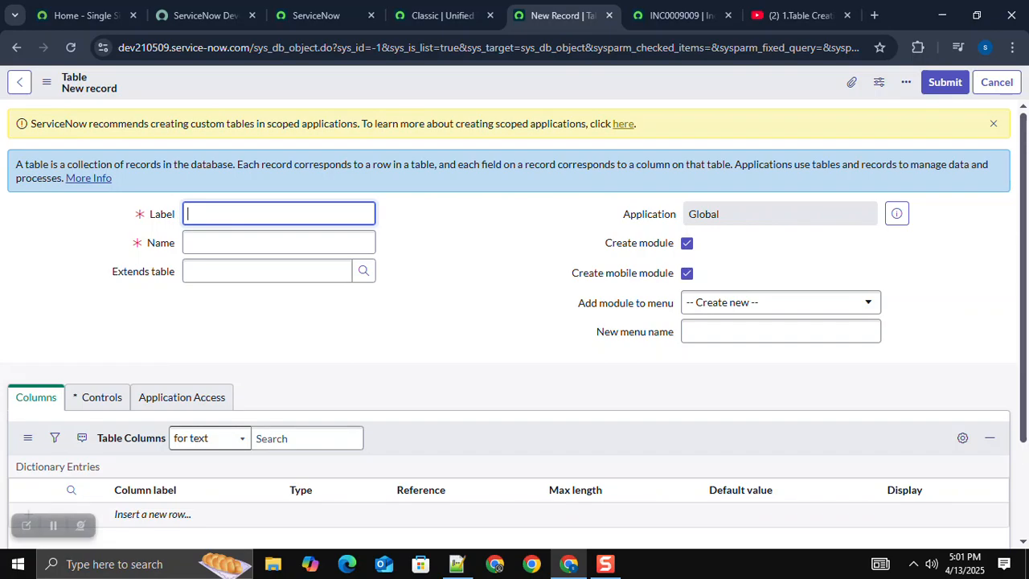
type("vardan tech app")
key("Tab")
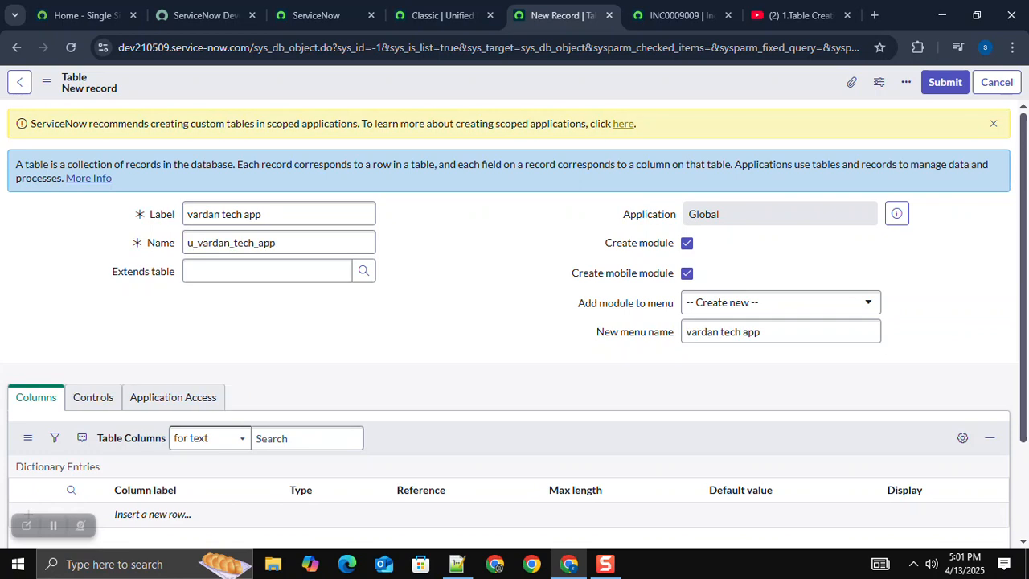
Step: Turn off Create module for the new table and save the record, keeping its form open
left_click(686, 244)
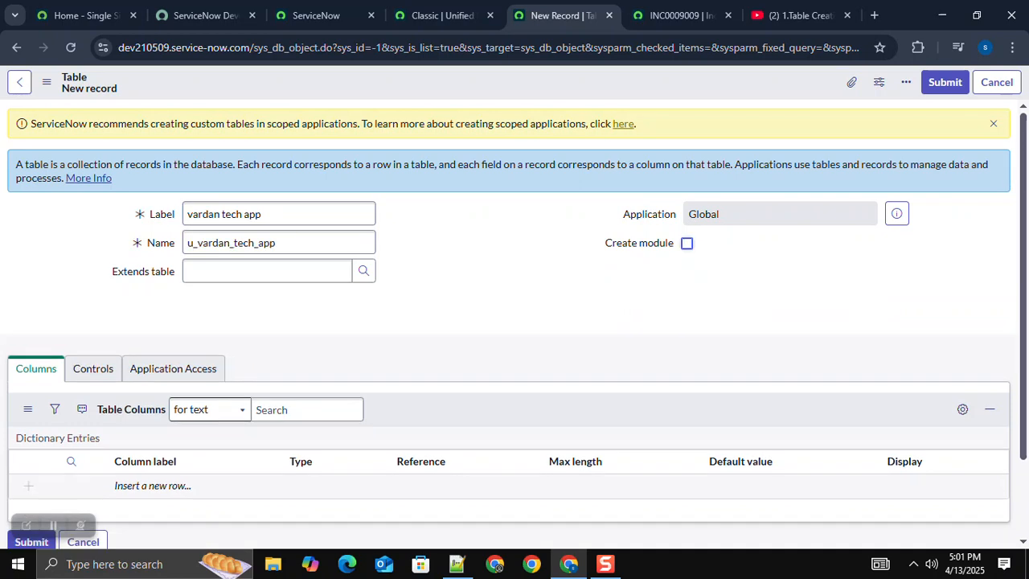
right_click(456, 86)
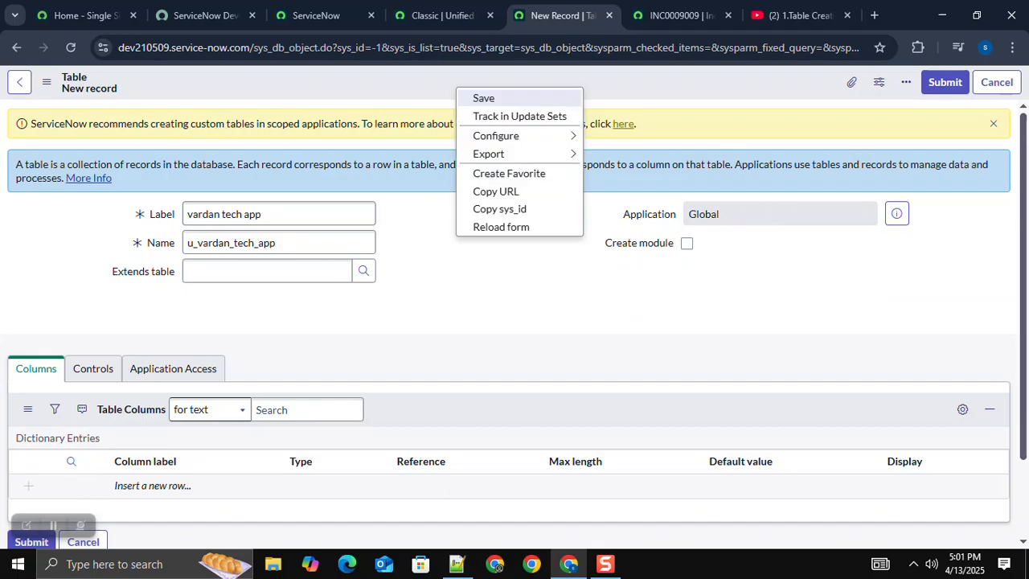
left_click(484, 98)
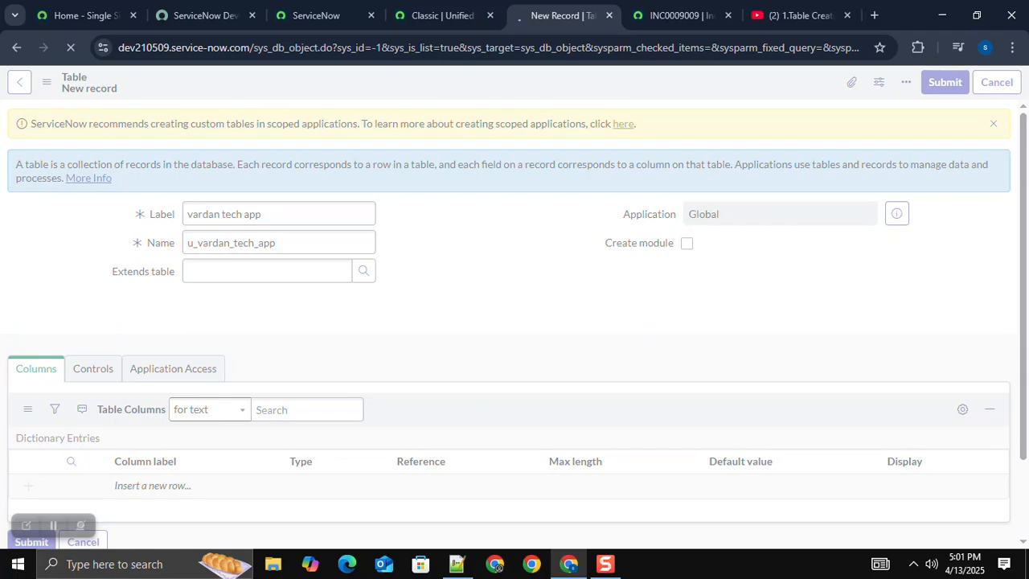
Step: Review the Urgency and Priority headings of the matrix in Notepad++, and return to the table record in Chrome
mouse_move(457, 564)
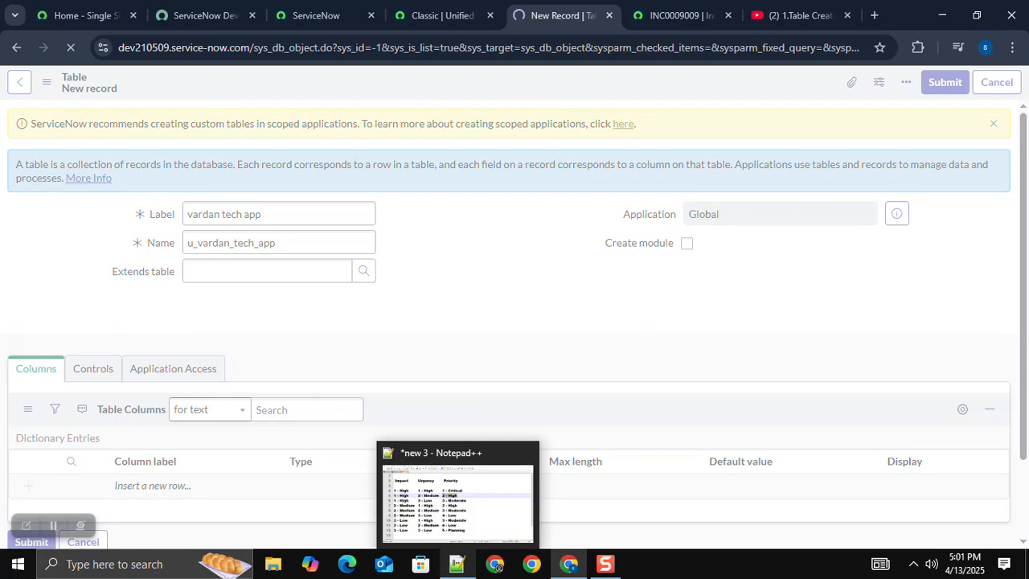
left_click(457, 499)
left_click_drag(375, 124, 367, 124)
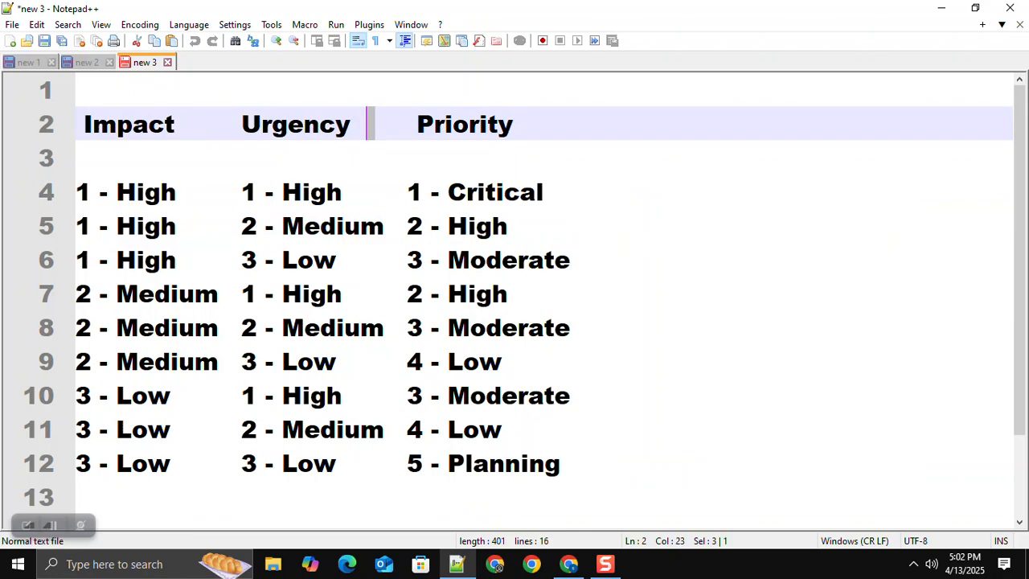
left_click_drag(515, 124, 392, 124)
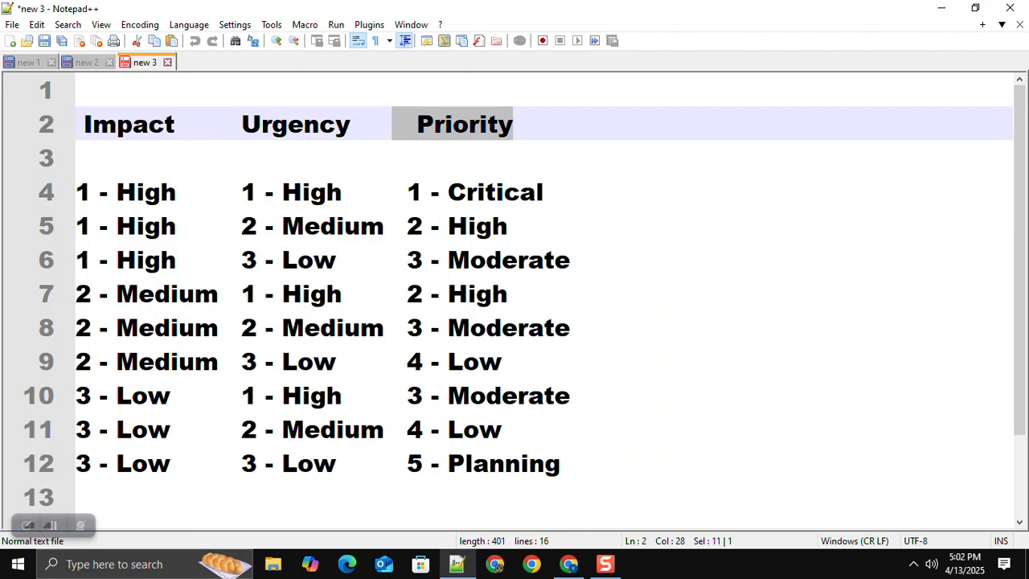
key("alt+Tab")
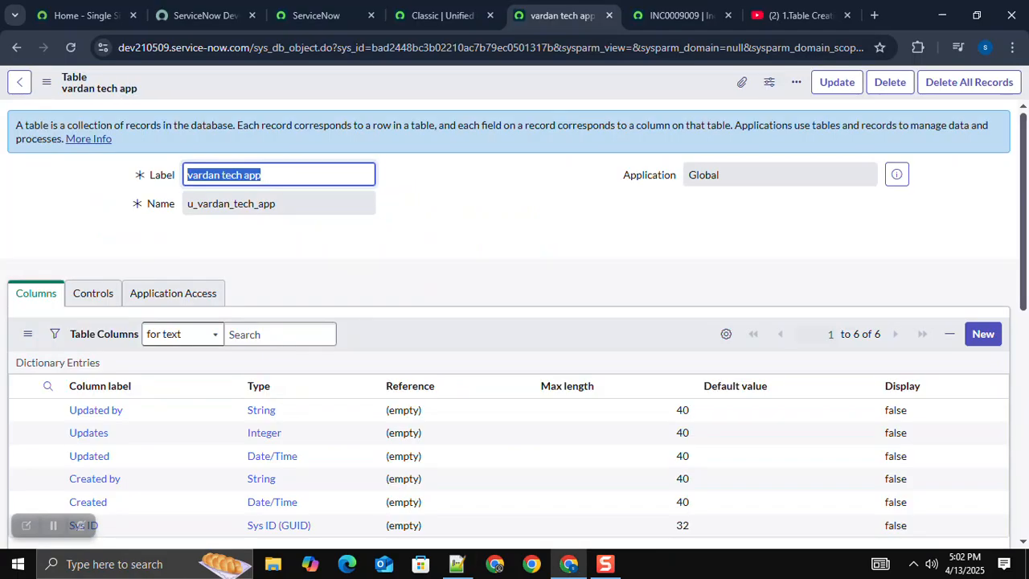
Step: Review the vardan tech app table's columns, related links and access controls, and compare with incident INC0009009's form fields
scroll(514, 322, "down", 8)
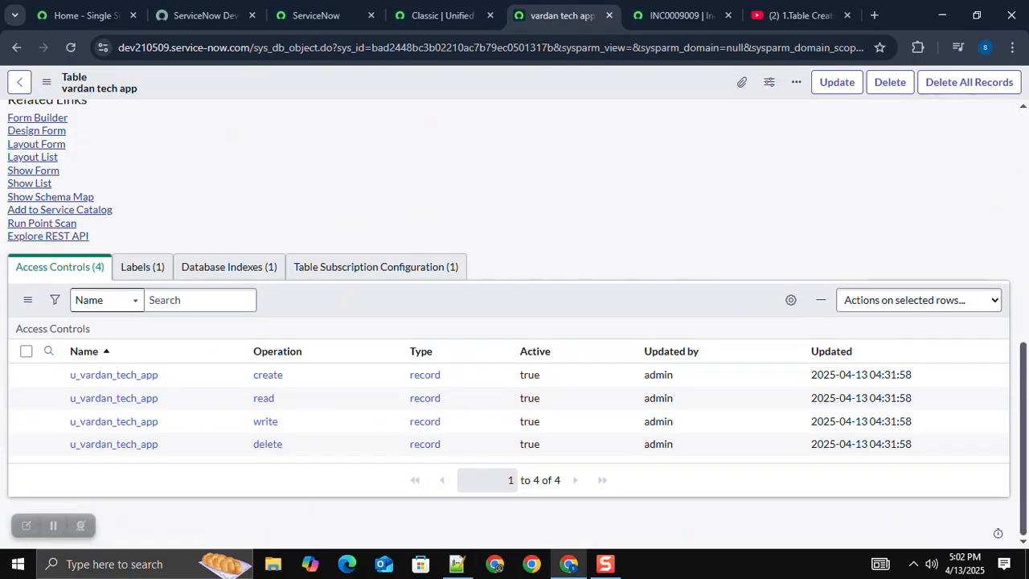
scroll(515, 321, "up", 8)
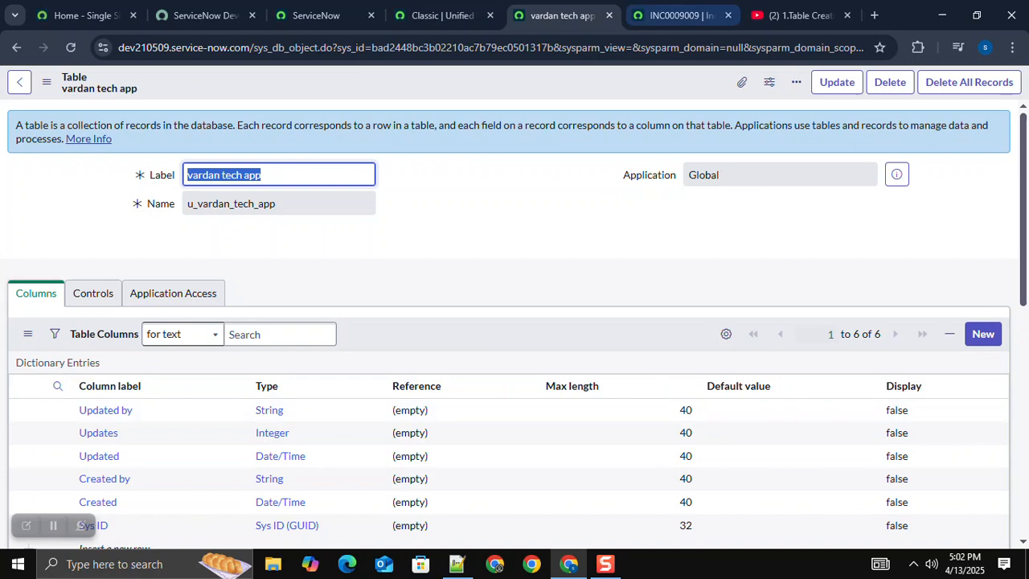
left_click(680, 15)
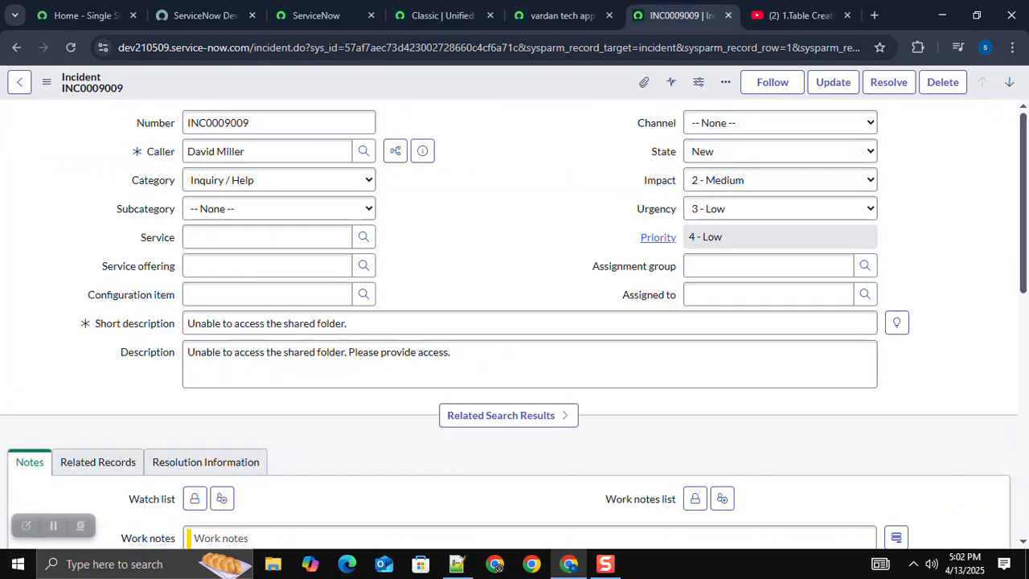
left_click(555, 15)
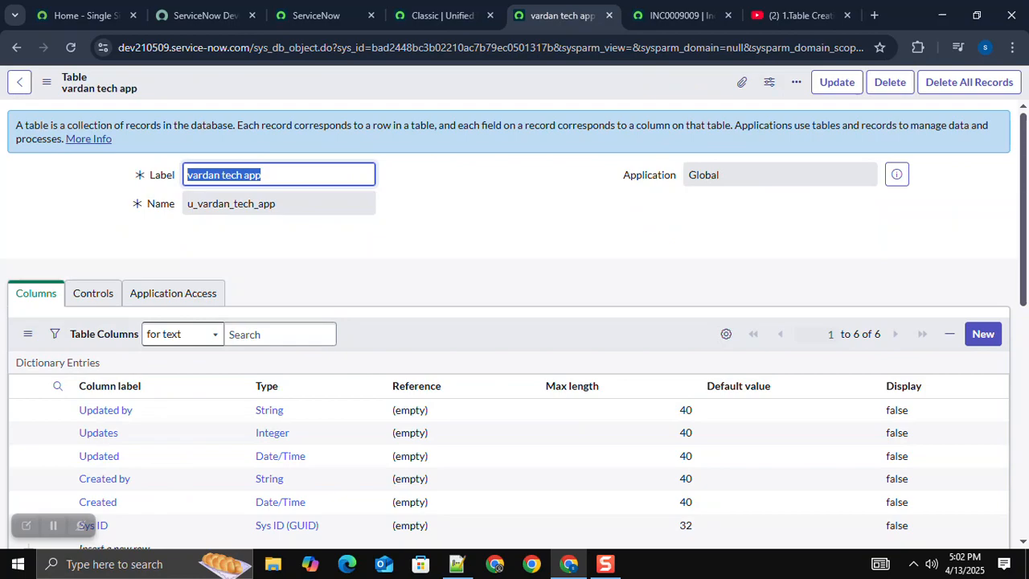
scroll(515, 321, "down", 3)
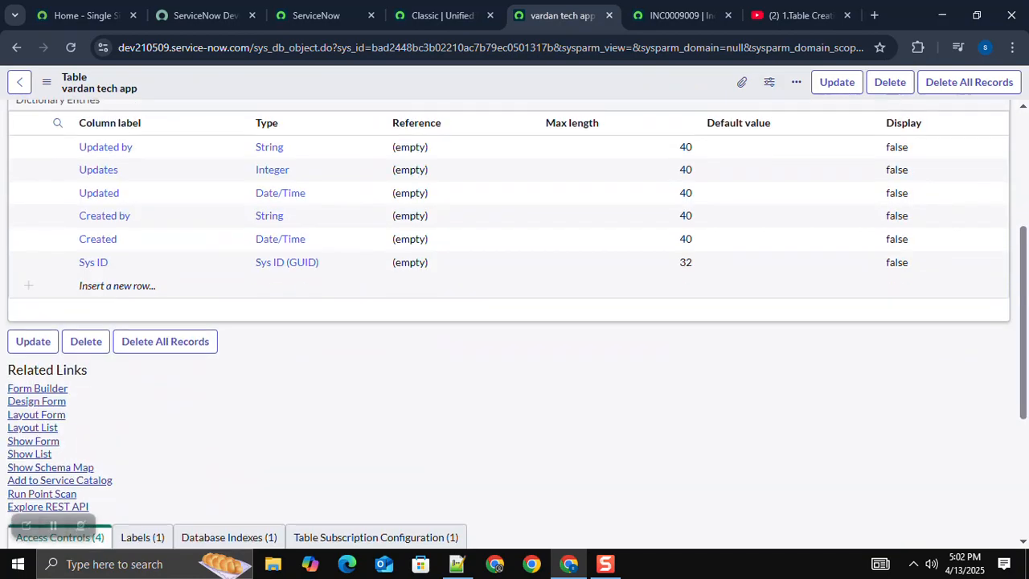
Step: Preview the vardan tech app table's new record form and return to the table record
scroll(515, 321, "up", 3)
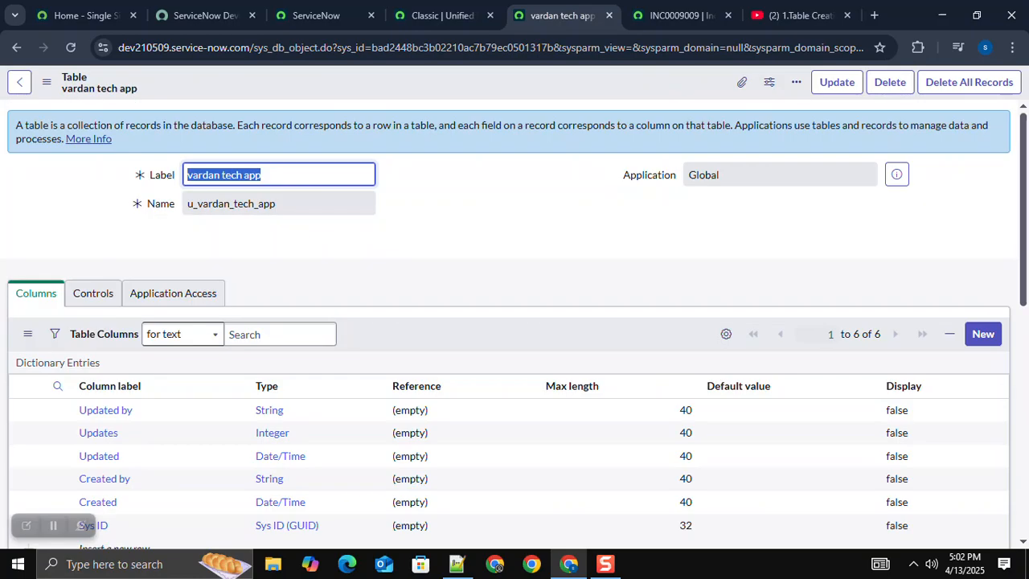
scroll(515, 322, "down", 5)
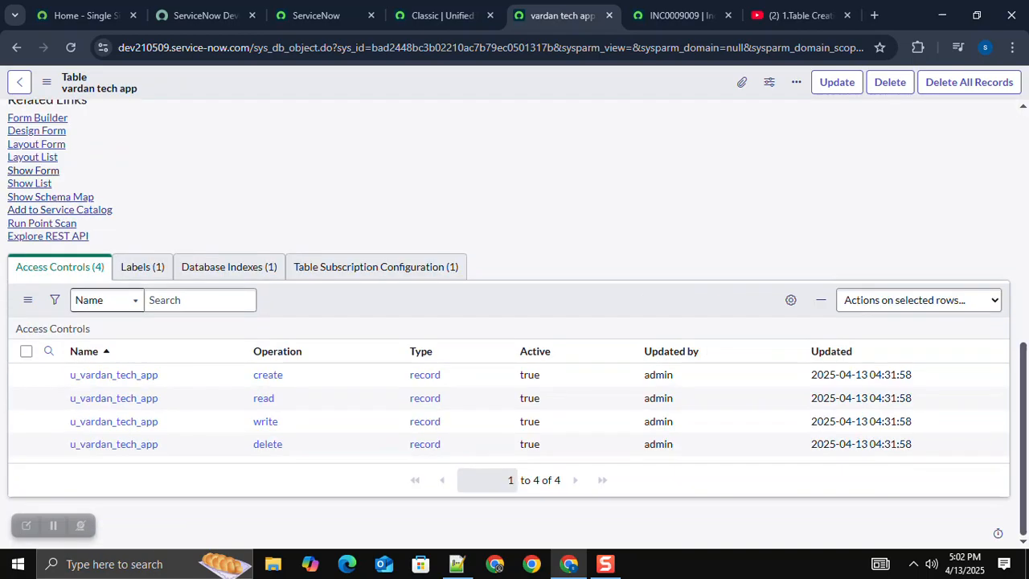
left_click(33, 171)
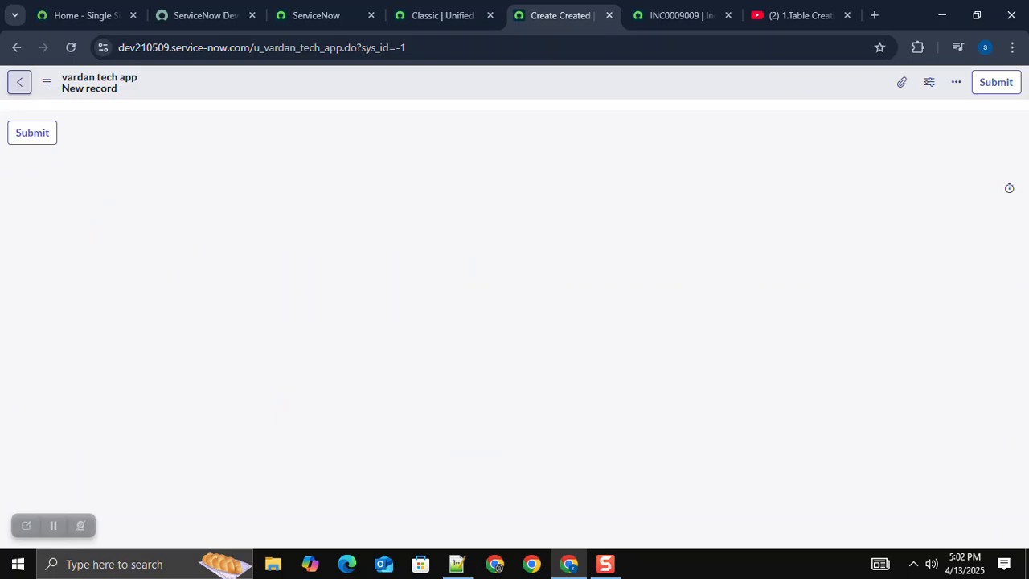
left_click(20, 82)
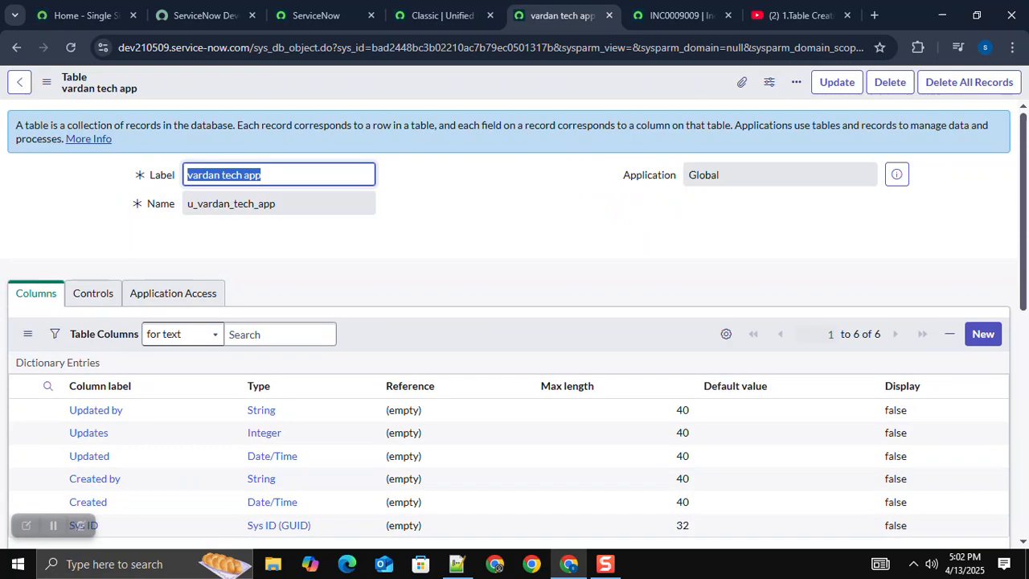
Step: Turn on auto-numbering for the vardan tech app table, checking the number format of incident INC0009009 for reference
left_click(93, 294)
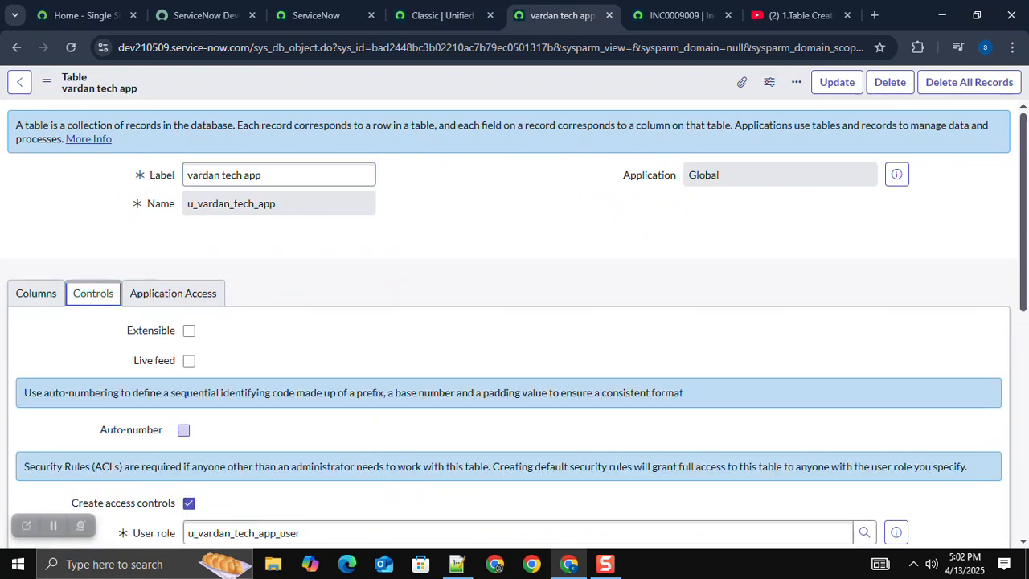
left_click(183, 430)
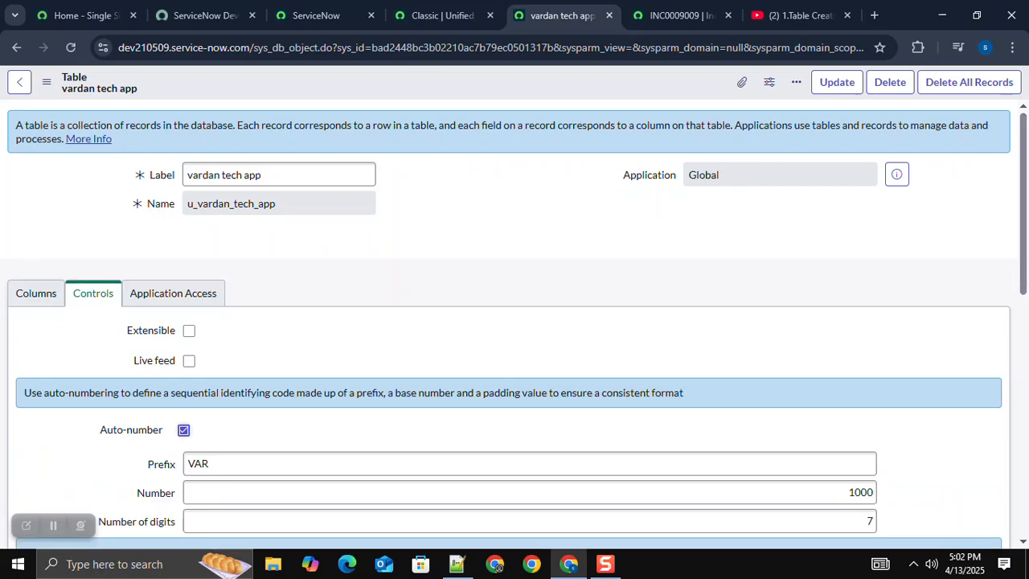
left_click(681, 15)
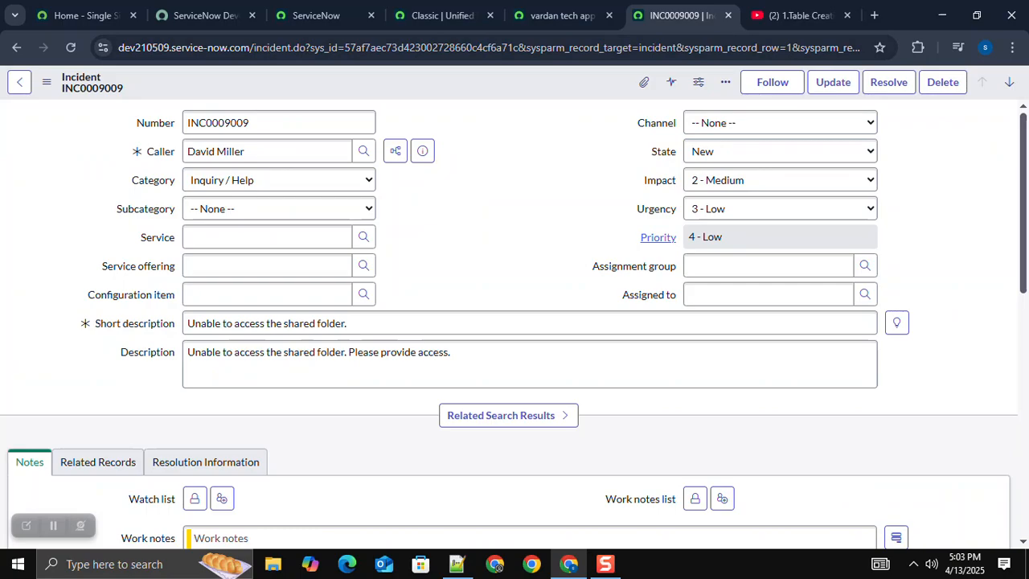
left_click_drag(206, 123, 249, 123)
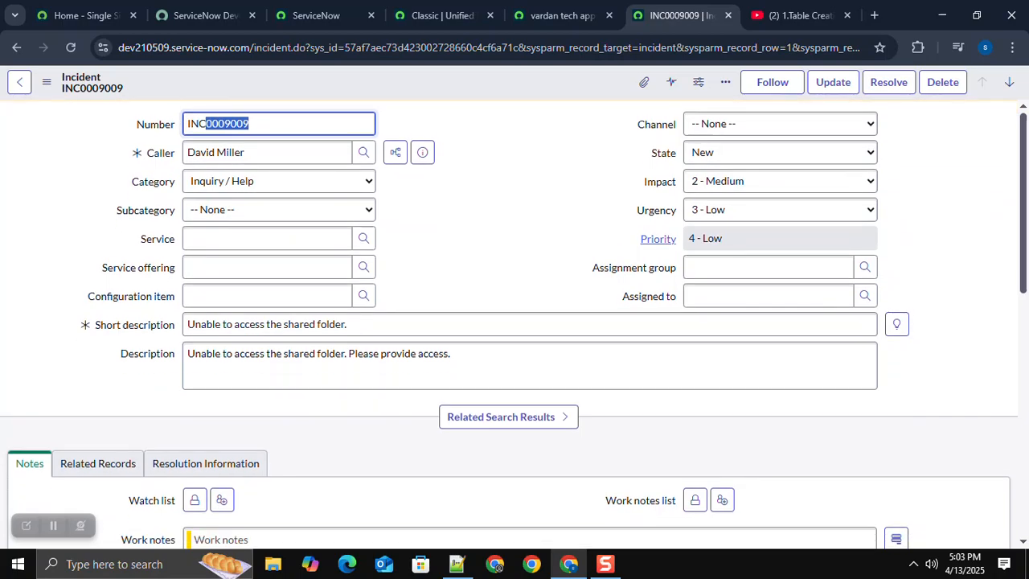
left_click(251, 124)
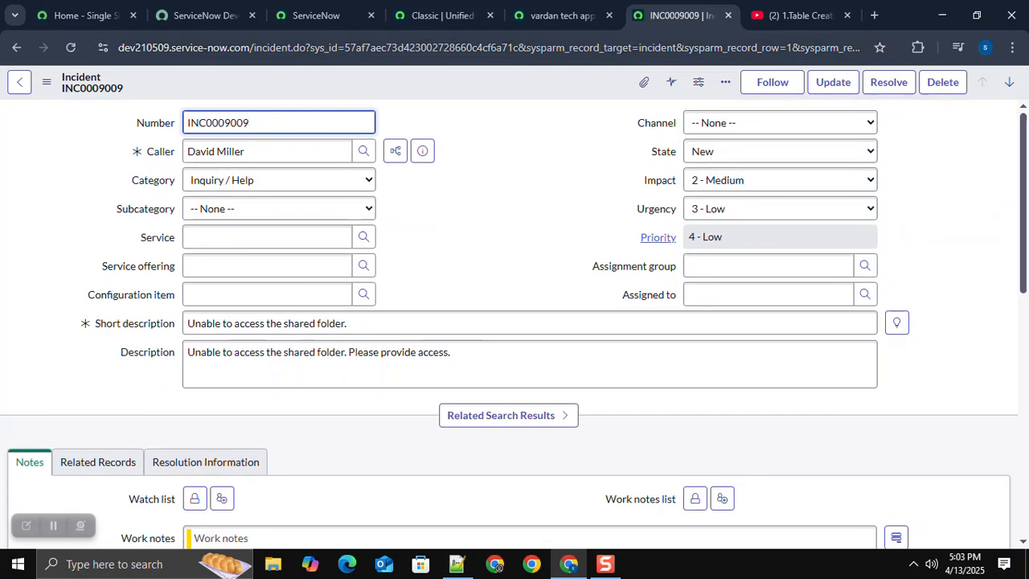
left_click(555, 16)
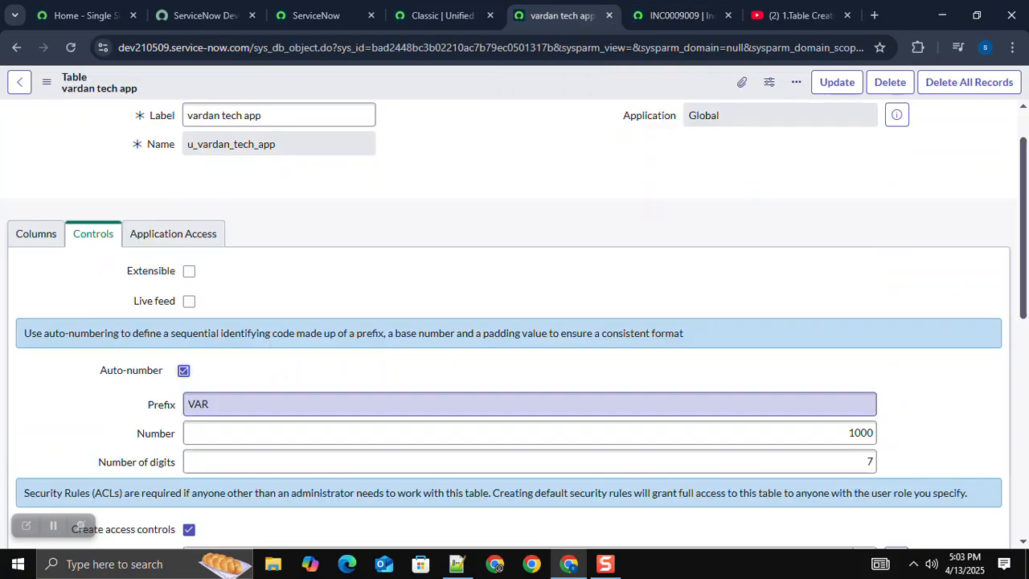
Step: Set the table's auto-numbering start number to 100000 and save the table record, keeping it open
left_click_drag(219, 405, 165, 404)
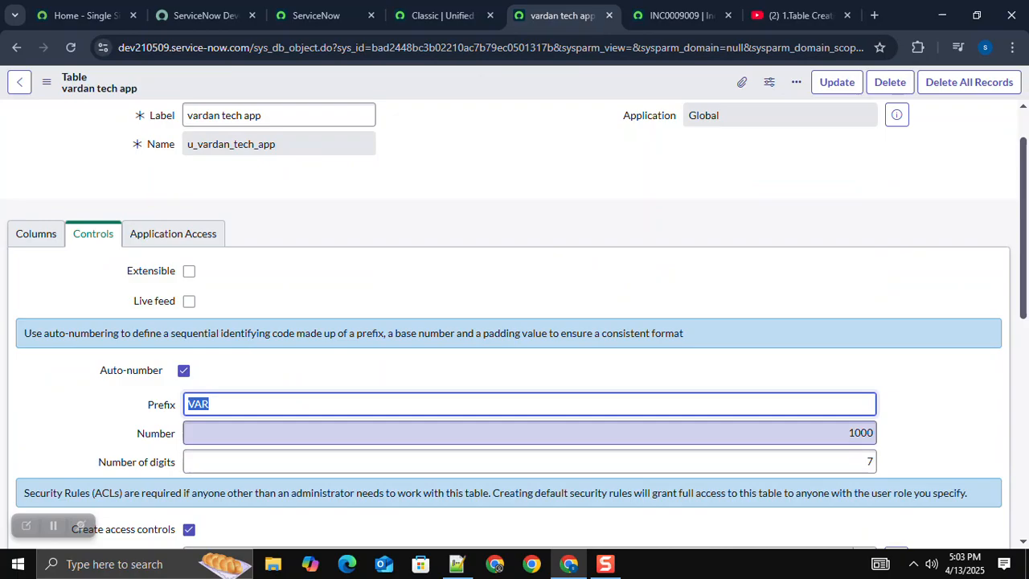
left_click(868, 462)
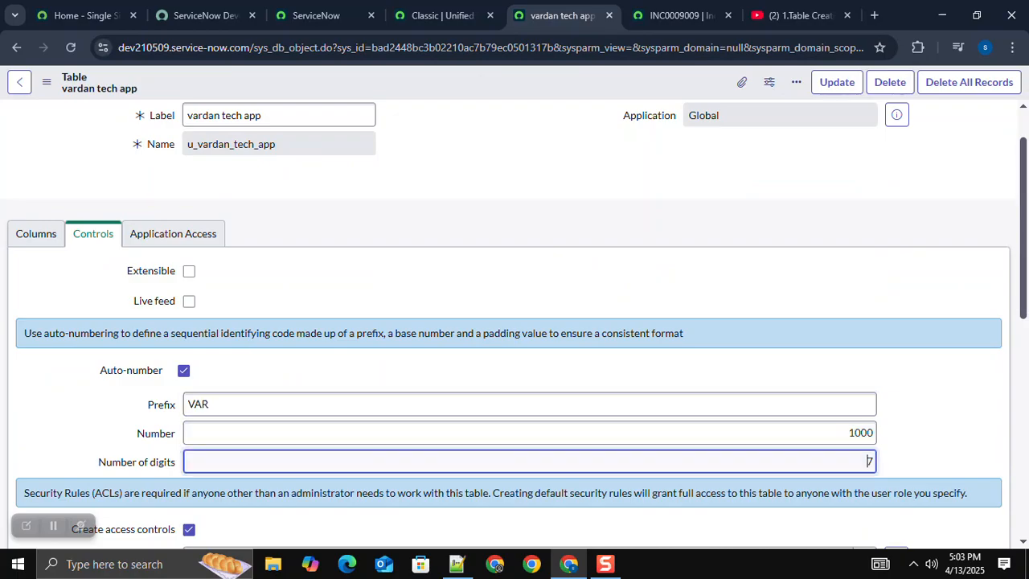
left_click(870, 432)
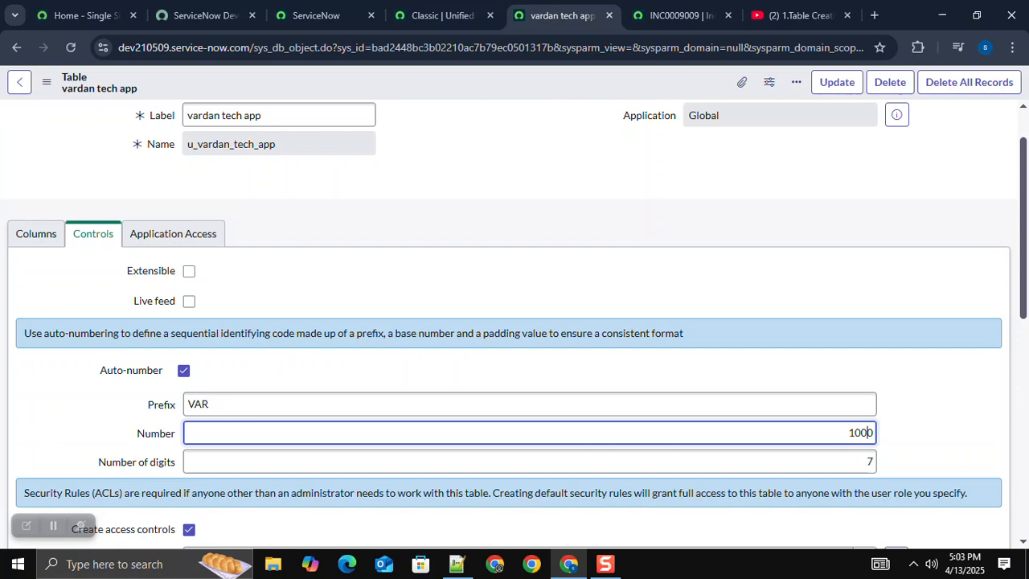
type("00")
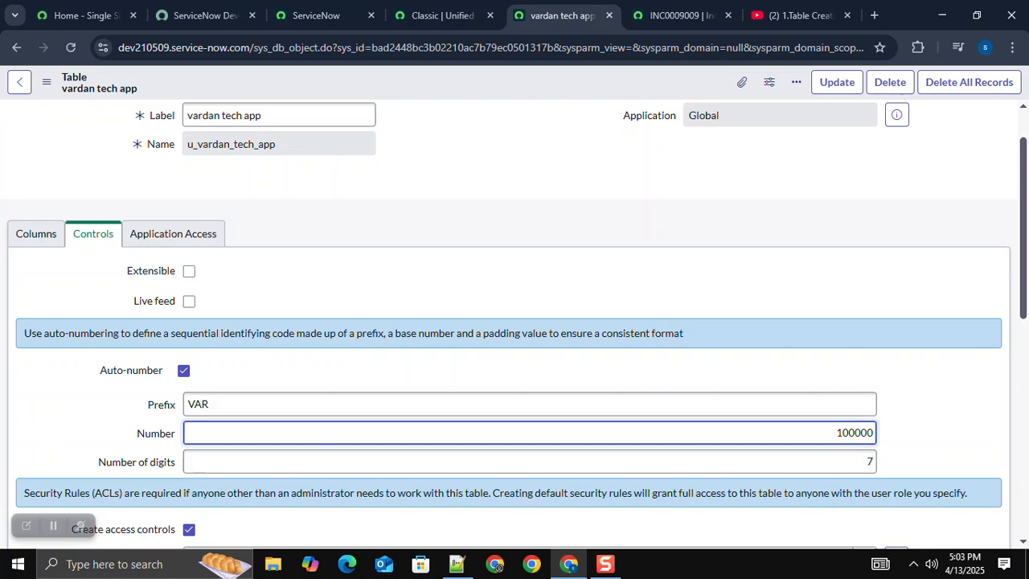
right_click(459, 82)
left_click(484, 93)
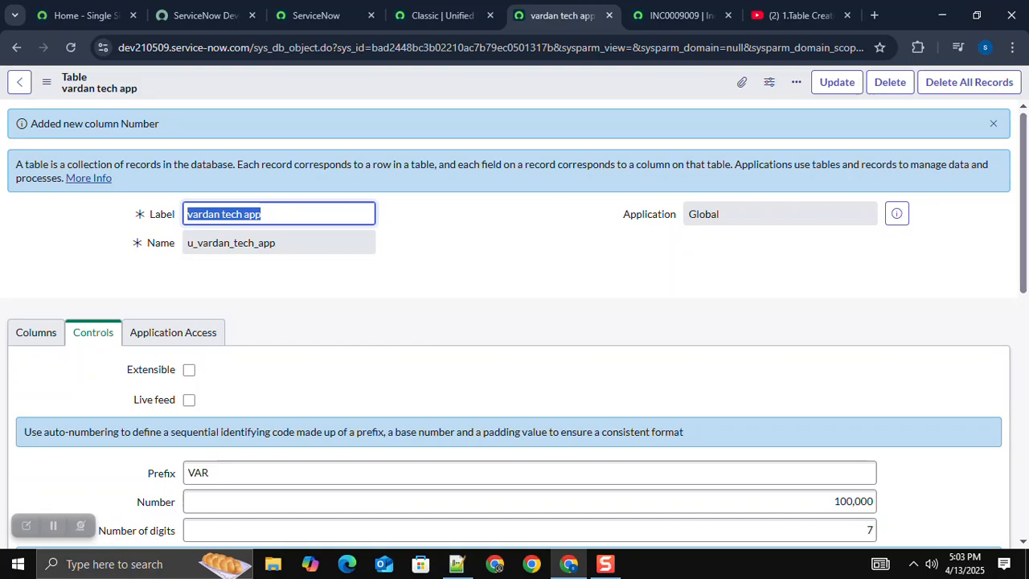
Step: Show the vardan tech app table's form to check the auto-generated Number field
scroll(515, 321, "down", 3)
scroll(515, 322, "down", 1)
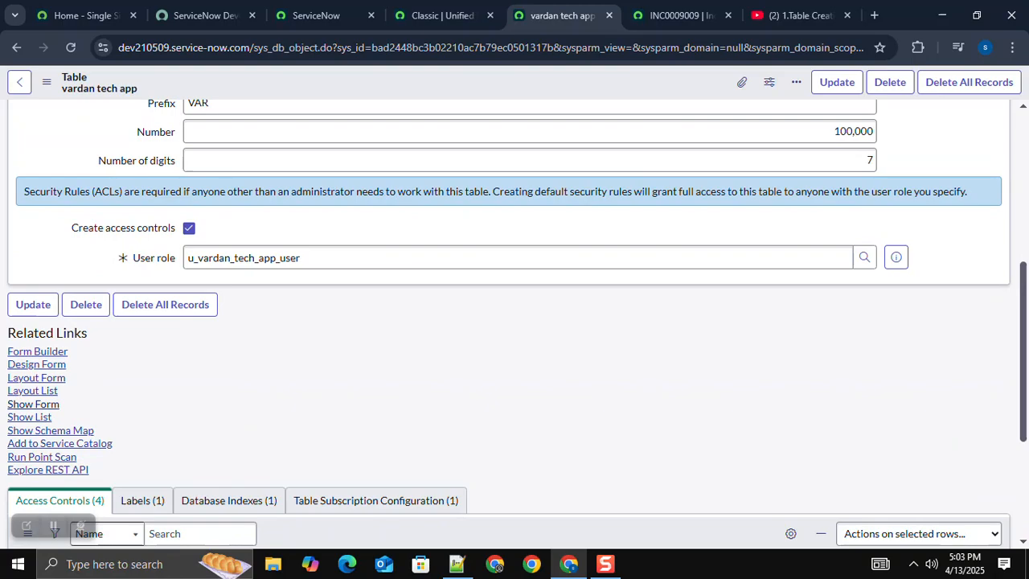
left_click(33, 405)
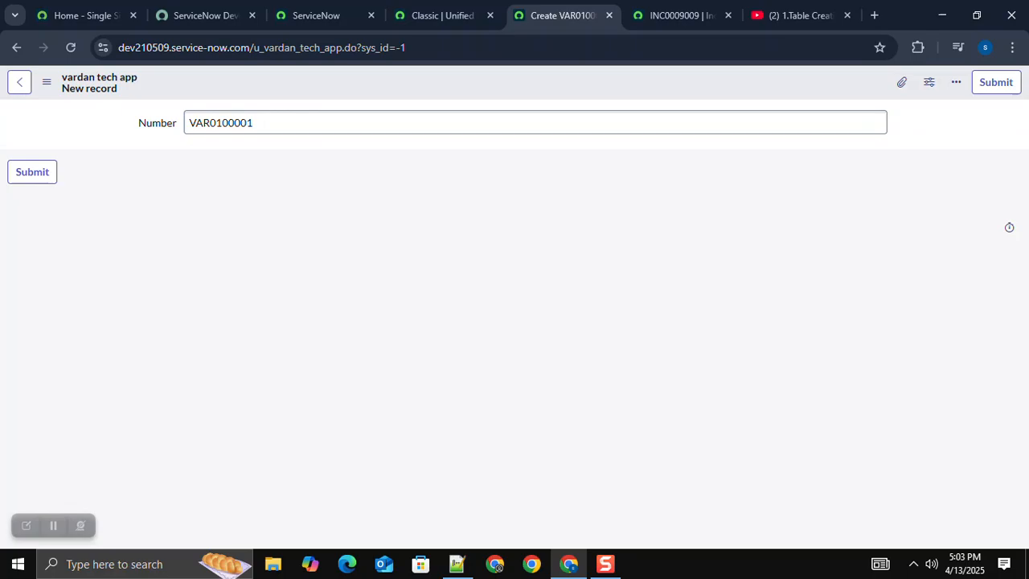
Step: Compare the new form with incident INC0009009 and examine the options of its Channel and State fields
left_click(680, 16)
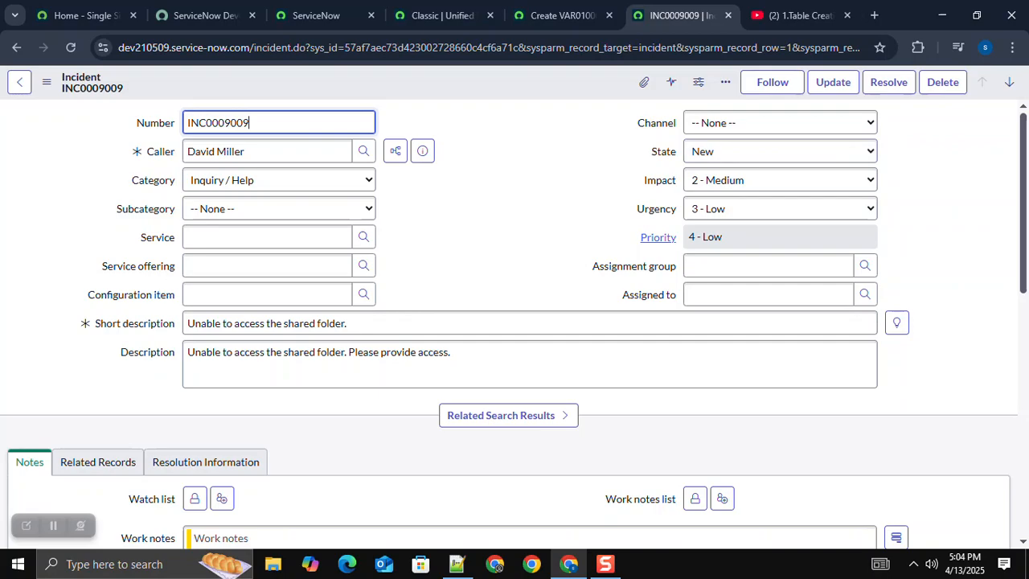
key("ctrl+Tab")
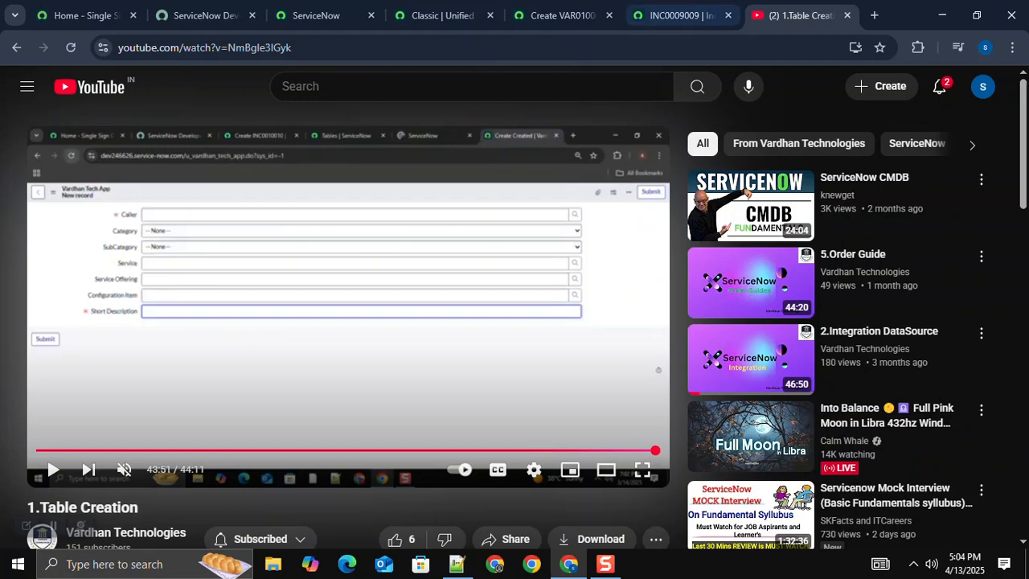
left_click(563, 15)
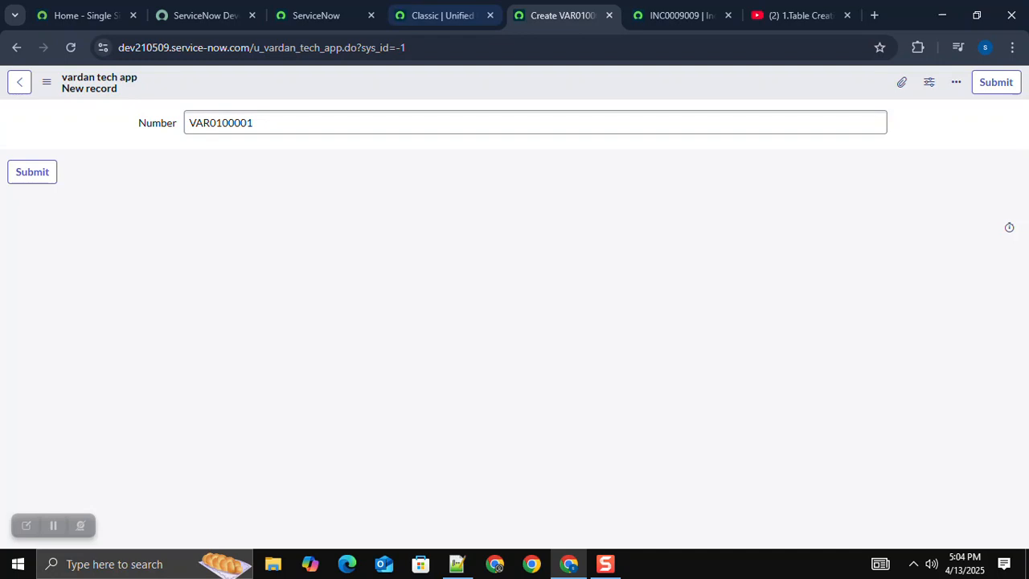
left_click(682, 15)
left_click(780, 123)
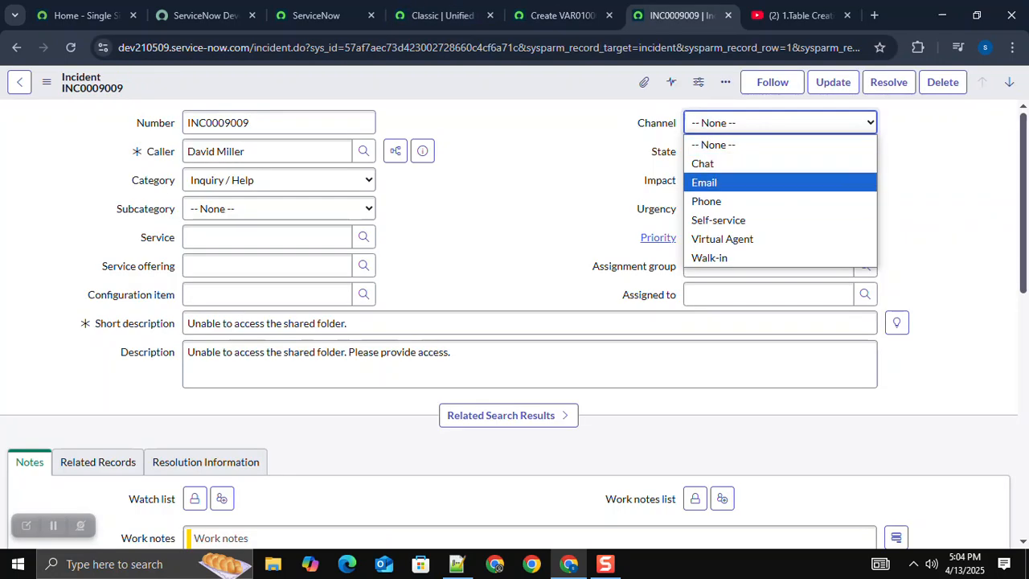
left_click(937, 188)
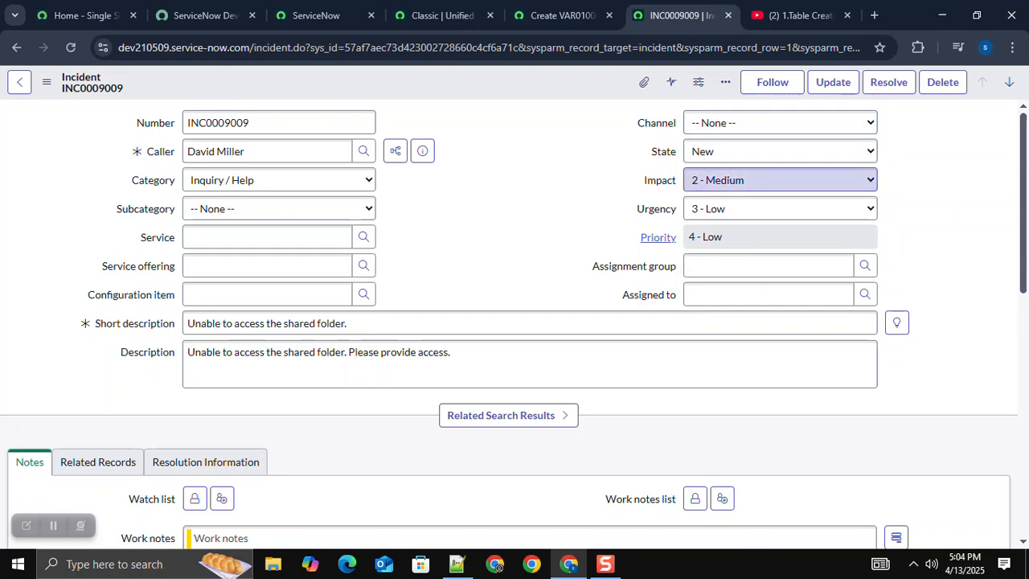
left_click(778, 152)
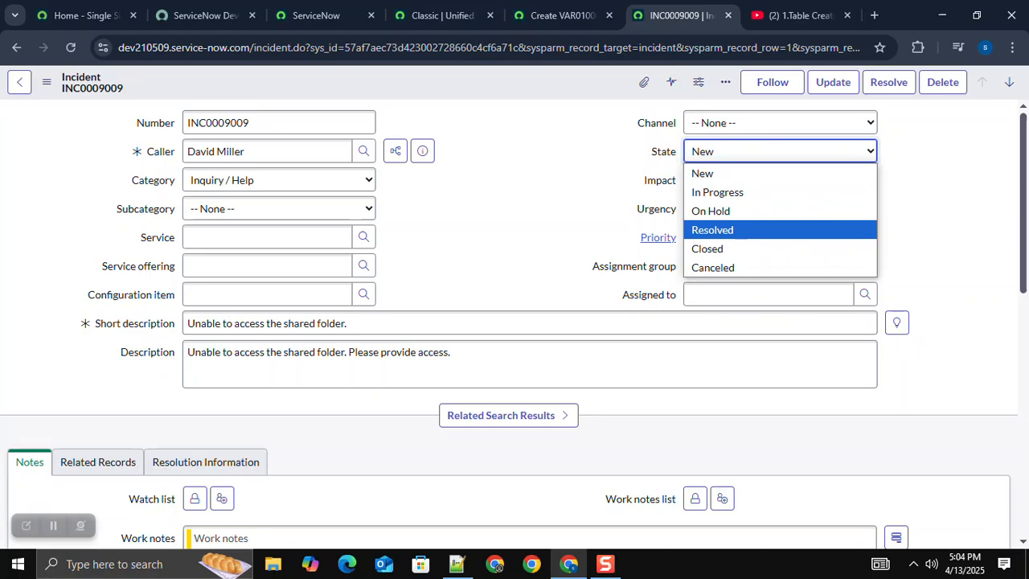
left_click(659, 180)
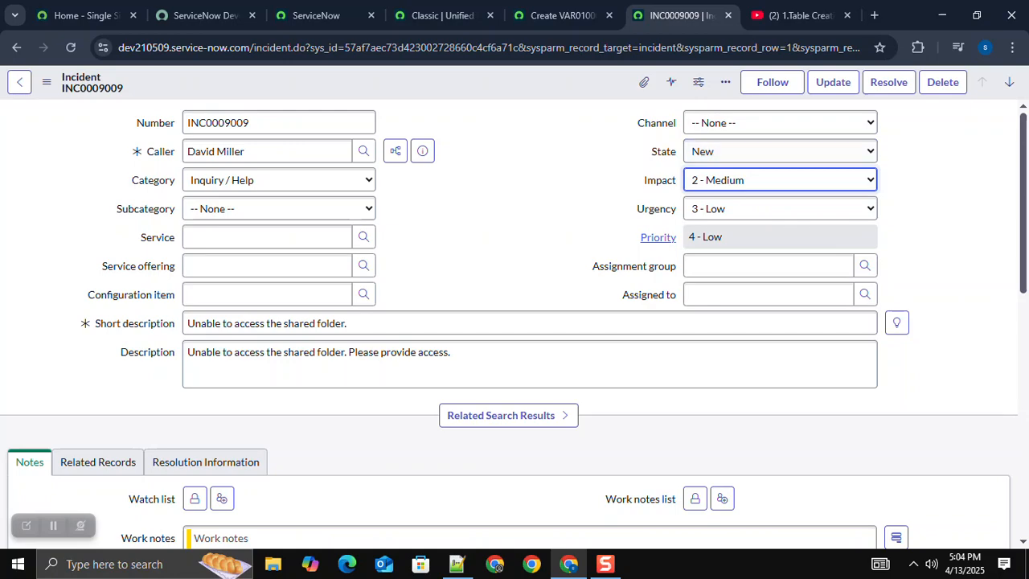
key("ctrl+shift+Tab")
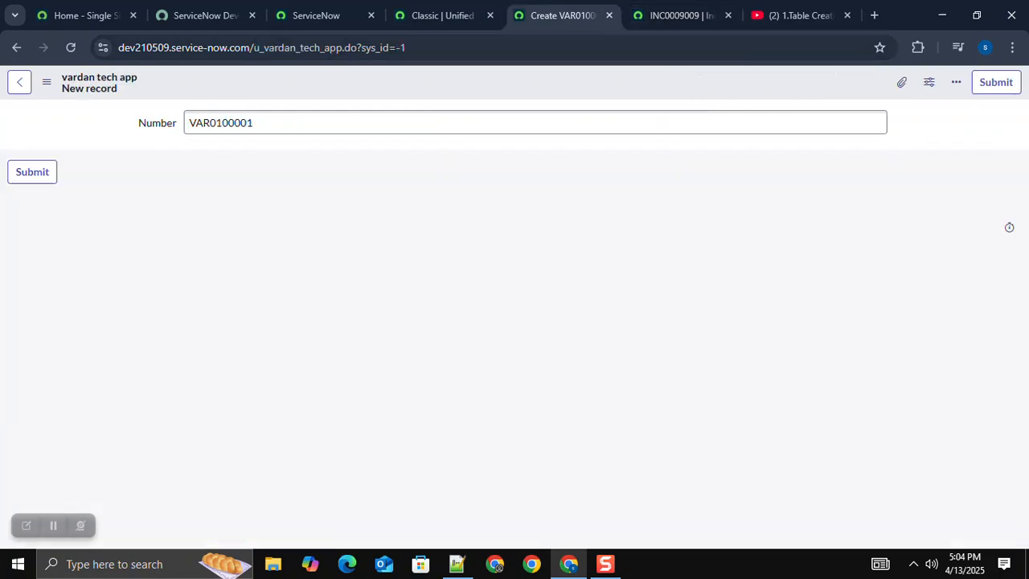
Step: Add a Choice column labelled State to the vardan tech app table and save the dictionary entry
left_click(19, 82)
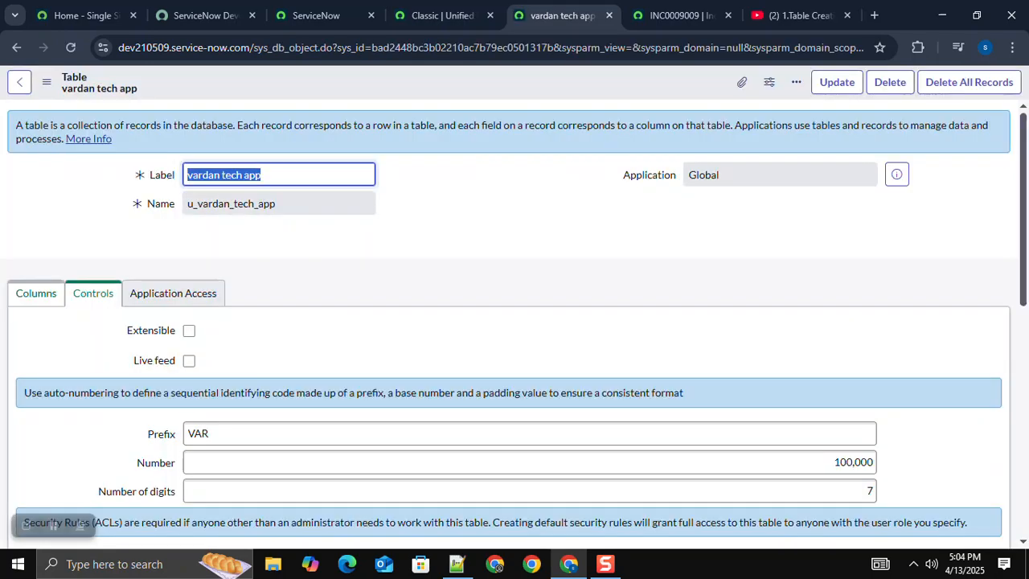
left_click(36, 294)
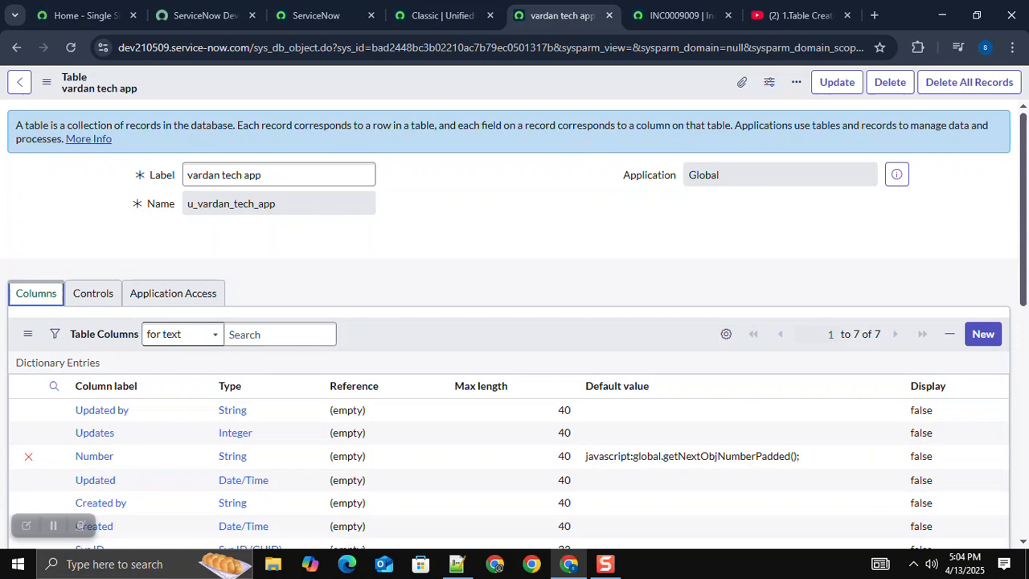
left_click(983, 334)
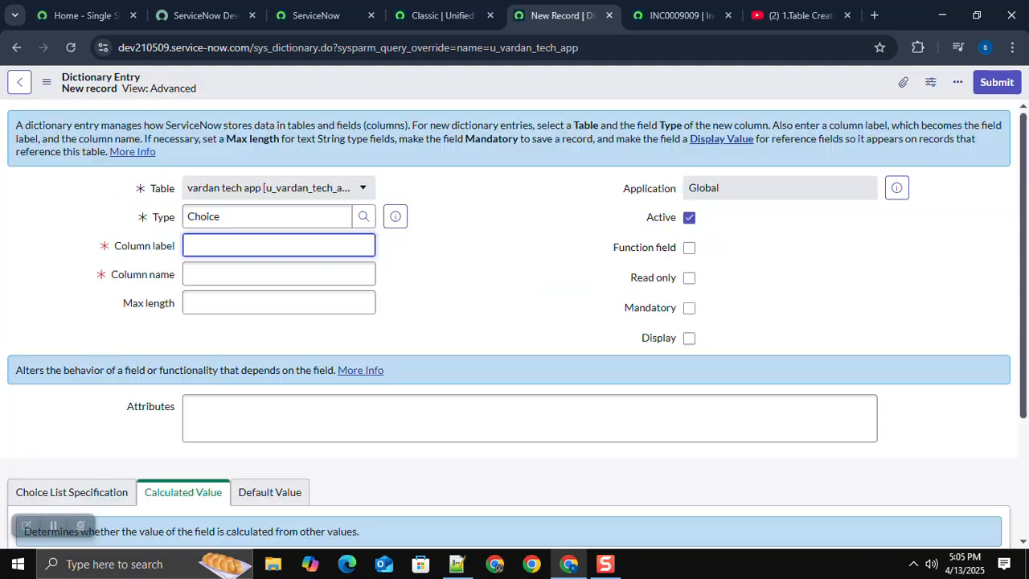
type("State")
left_click(482, 277)
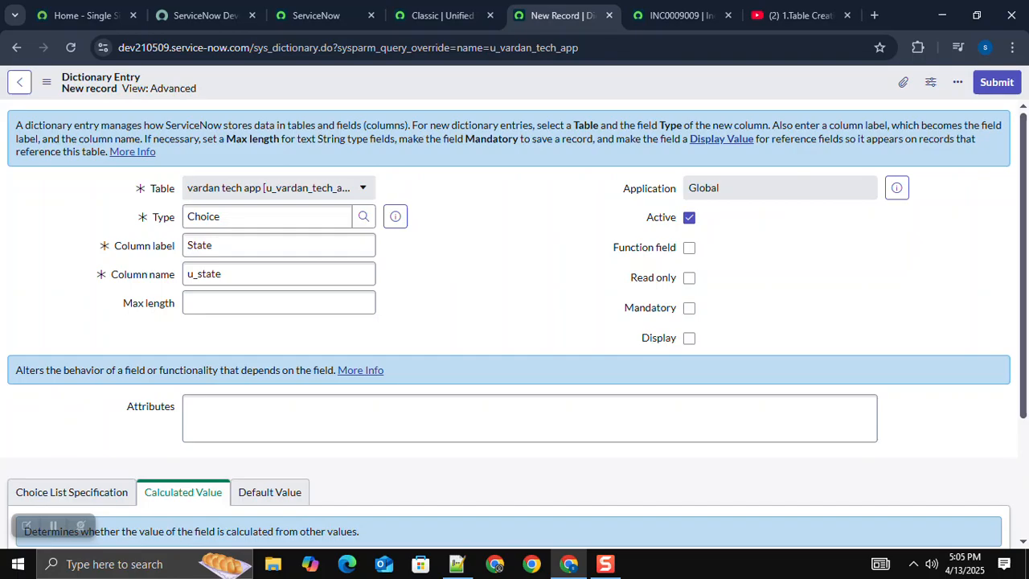
scroll(514, 321, "down", 2)
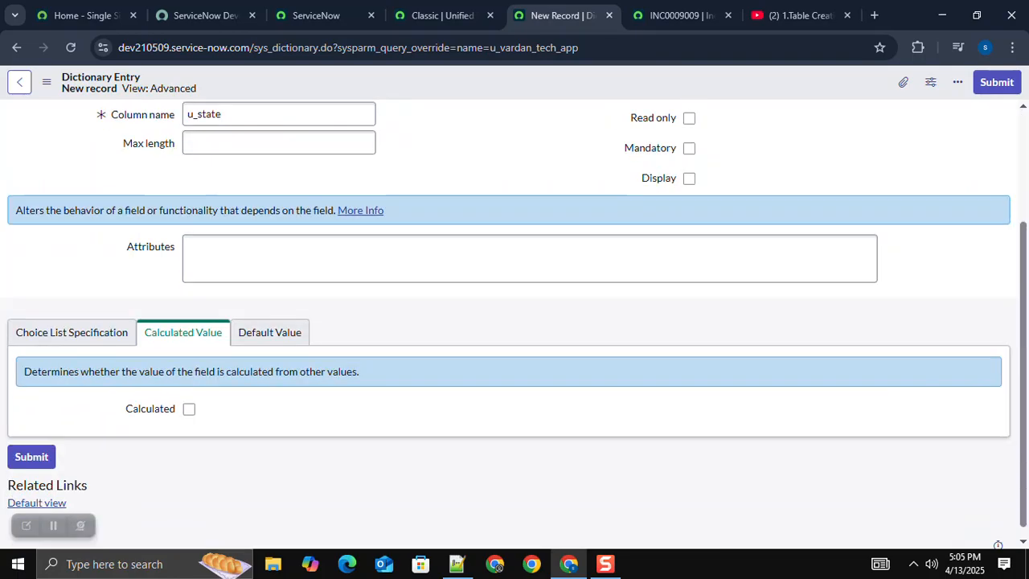
right_click(563, 86)
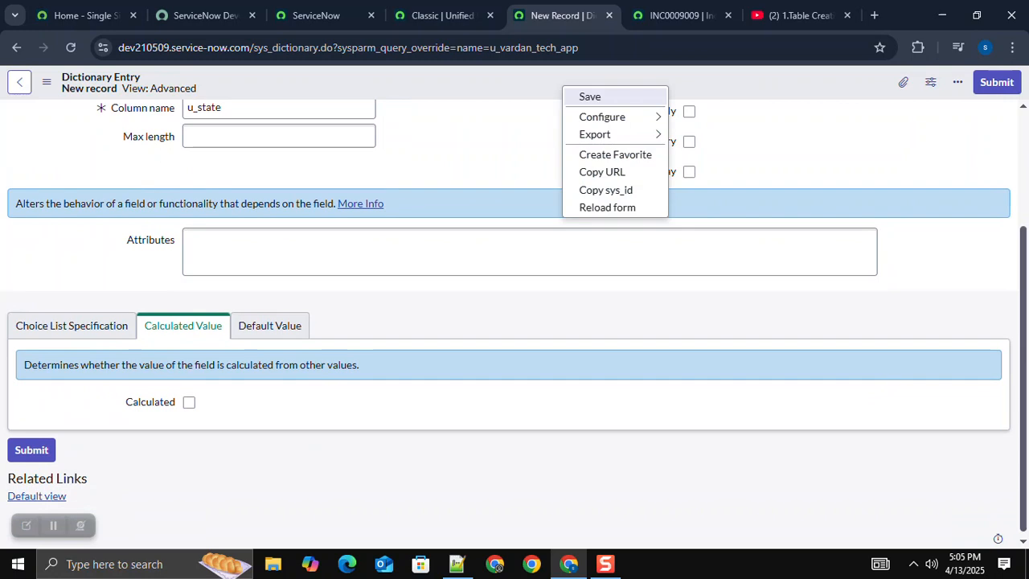
left_click(595, 97)
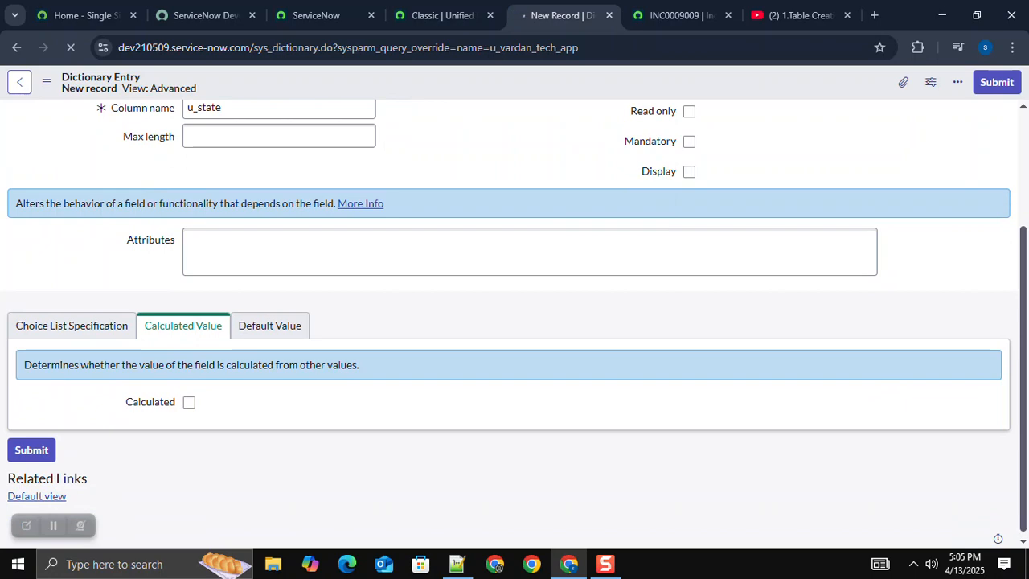
Step: Set the State column's choice table to Incident [incident] and its choice field to State, and save the dictionary entry
key("ctrl+Tab")
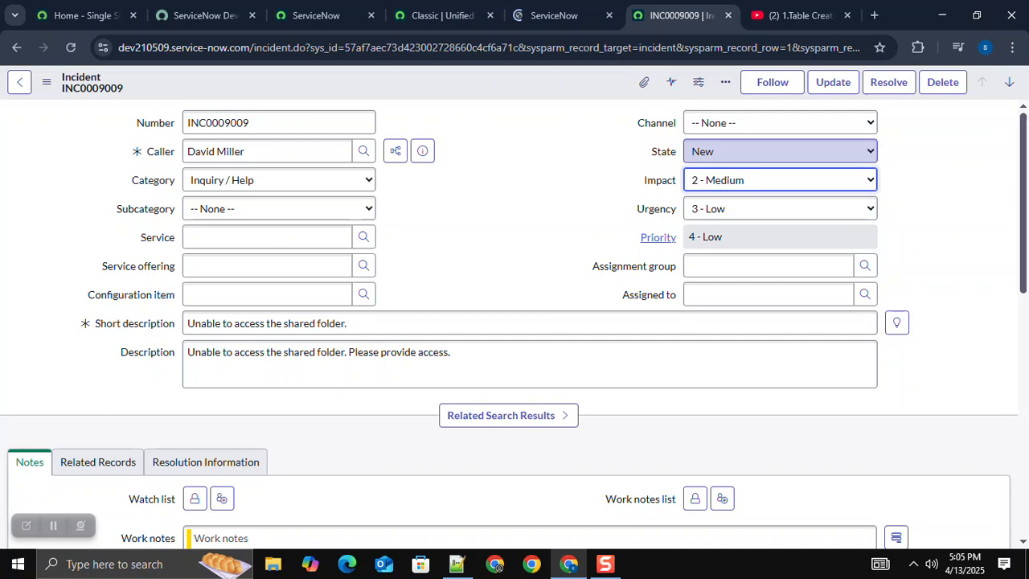
key("ctrl+shift+Tab")
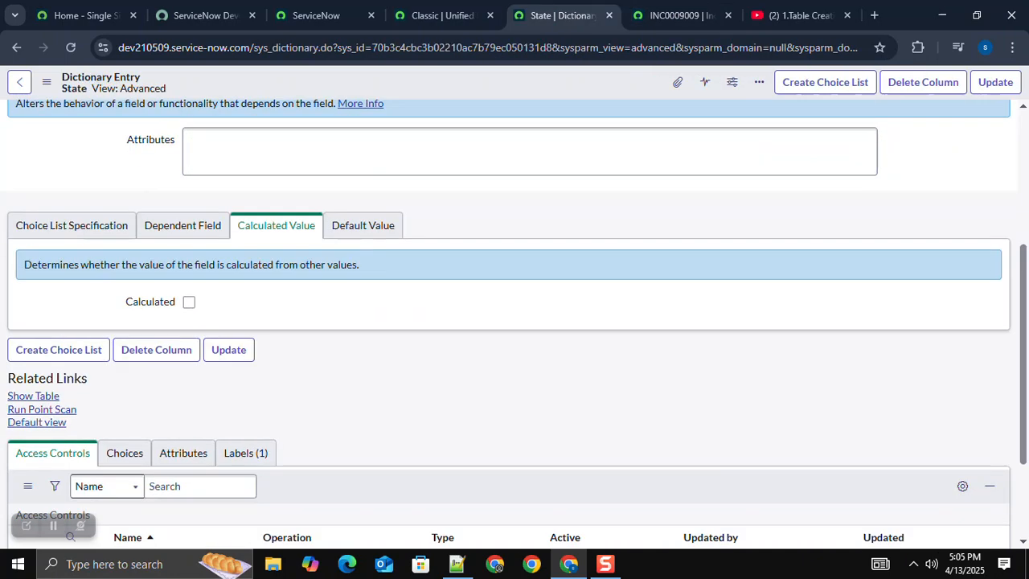
left_click(72, 222)
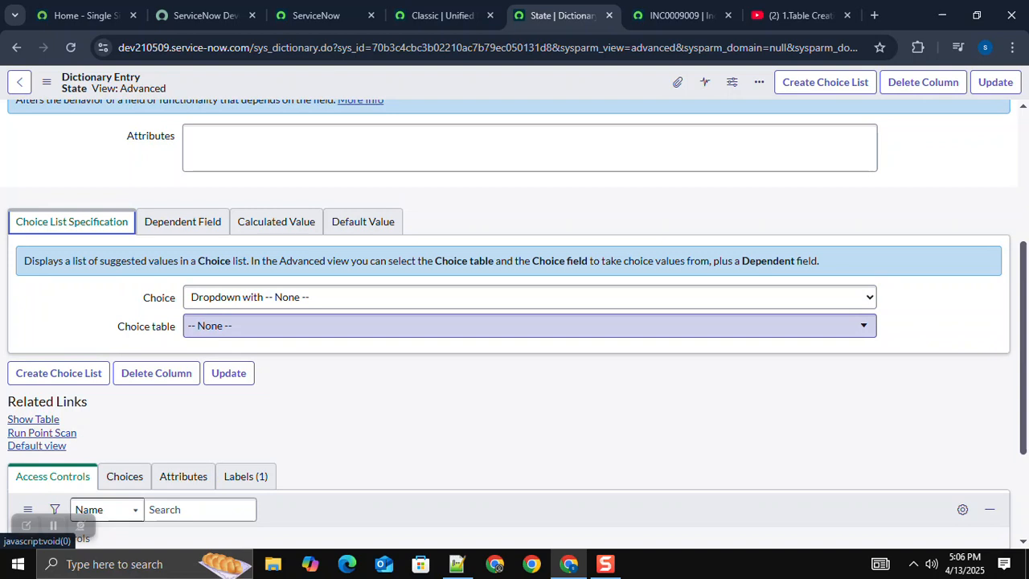
left_click(531, 326)
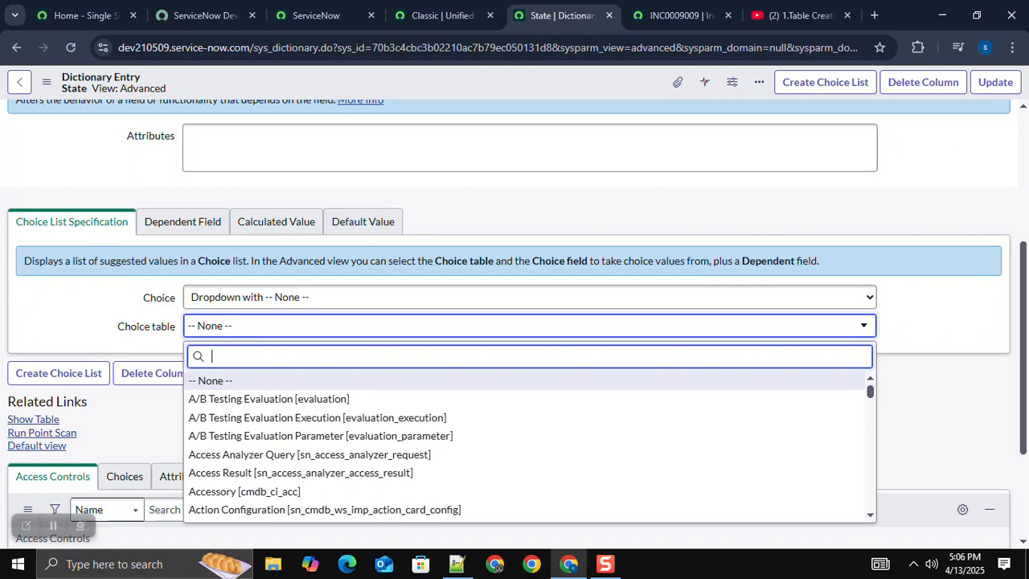
type("ic")
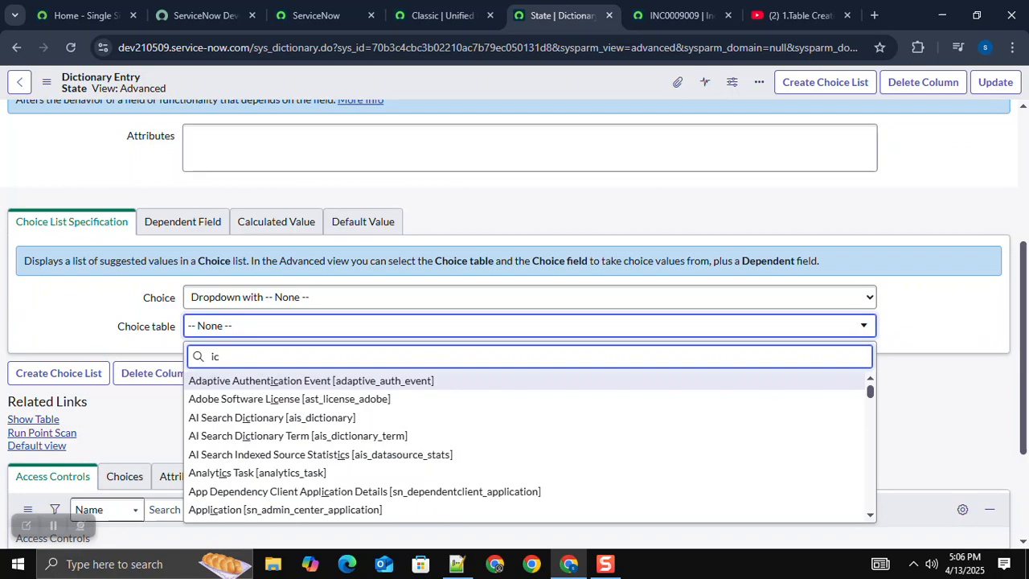
key("BackSpace")
type("ncide")
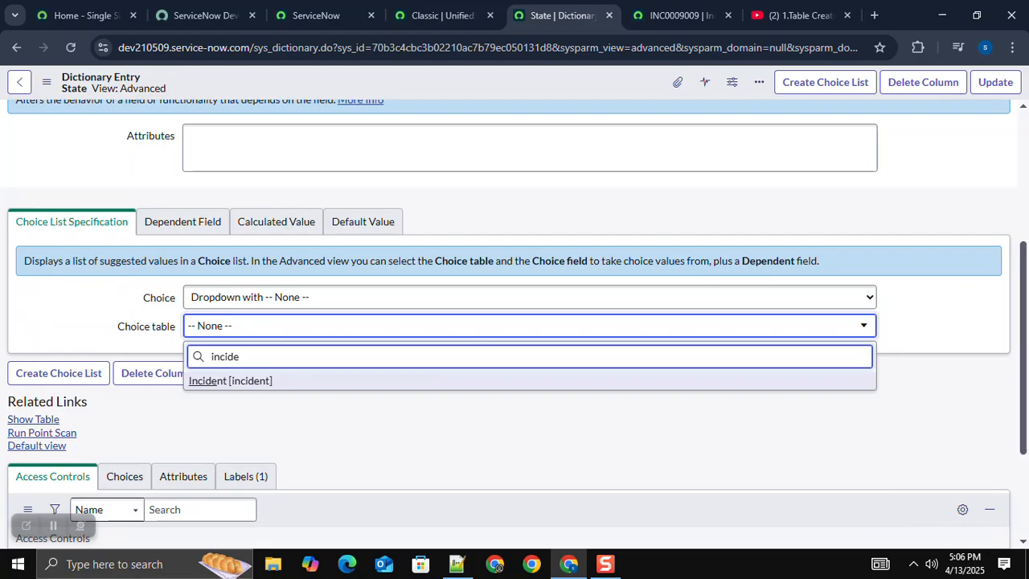
key("ctrl+Tab")
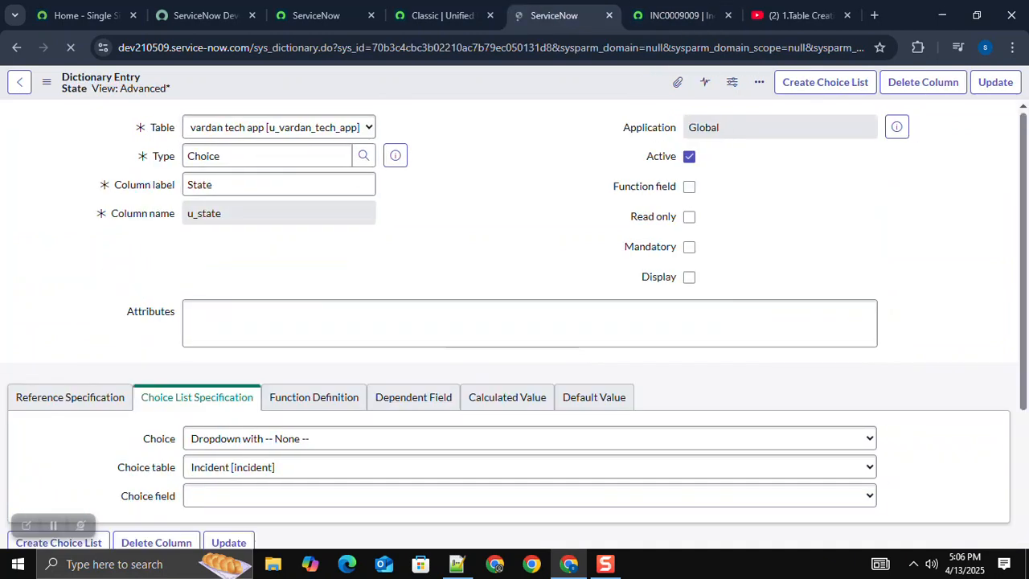
Step: Review the saved State dictionary entry, and check the State options on a new vardan tech app record form
scroll(515, 322, "down", 2)
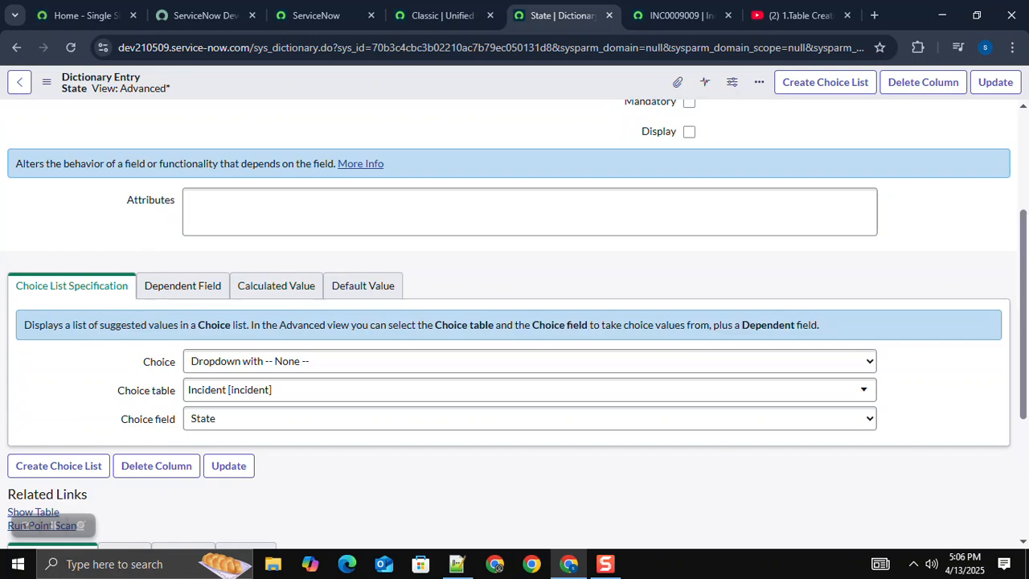
scroll(515, 322, "down", 3)
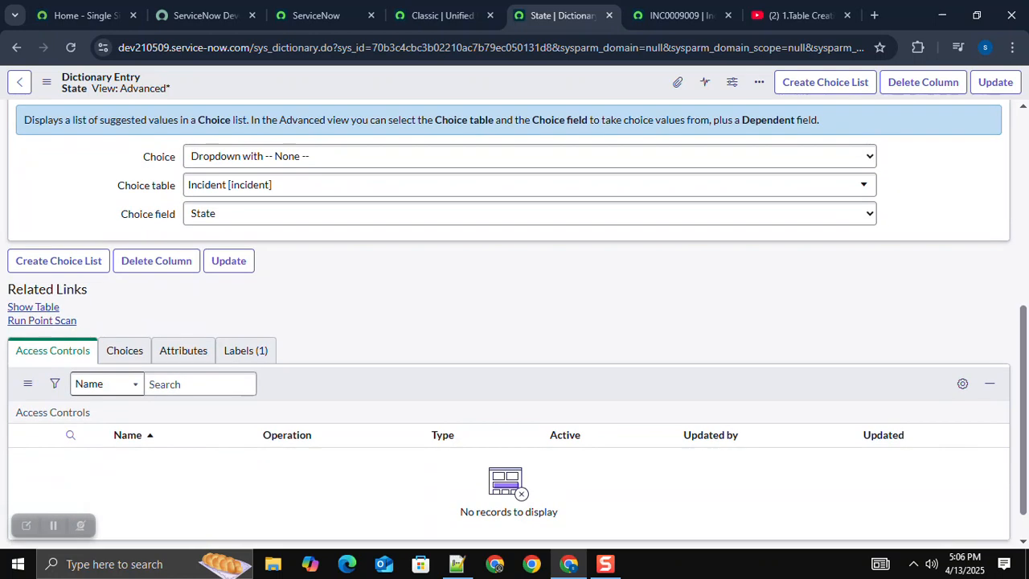
scroll(515, 322, "up", 5)
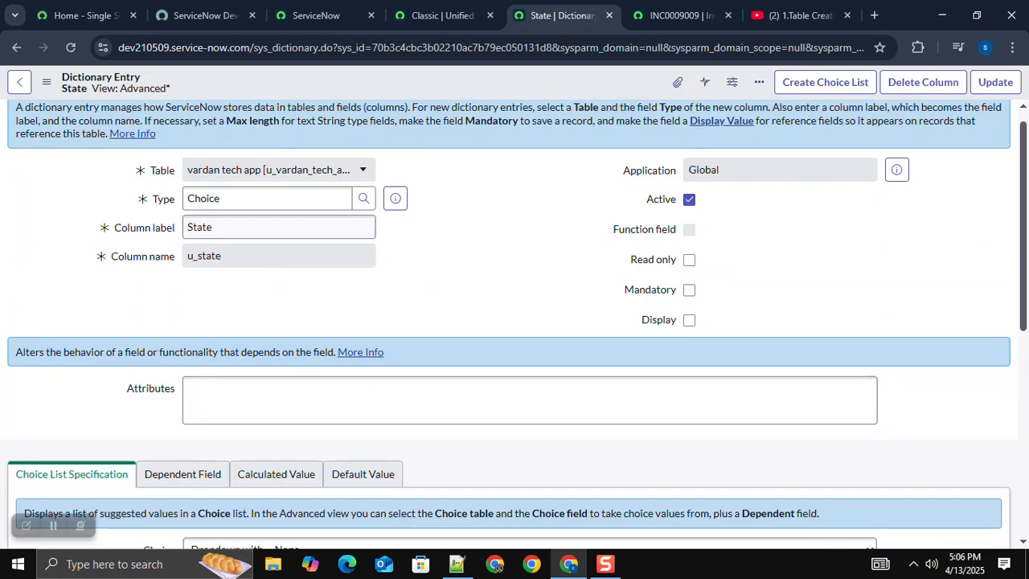
left_click(19, 82)
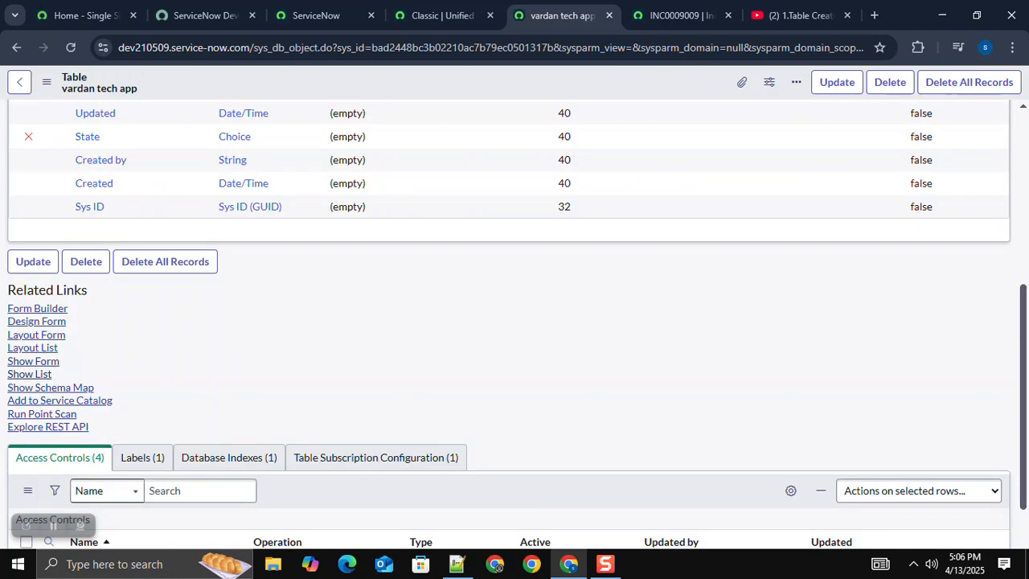
left_click(33, 361)
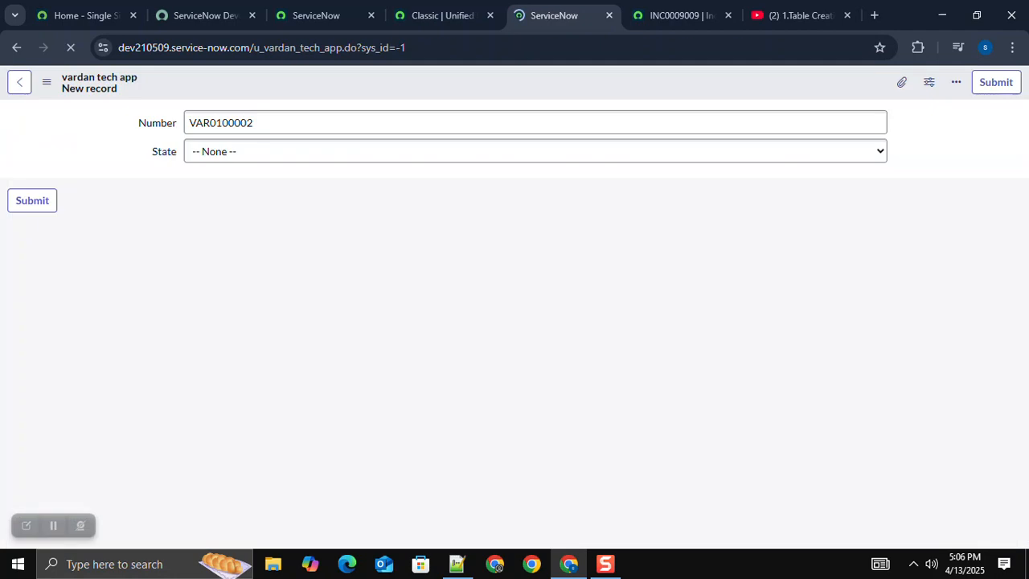
left_click(535, 151)
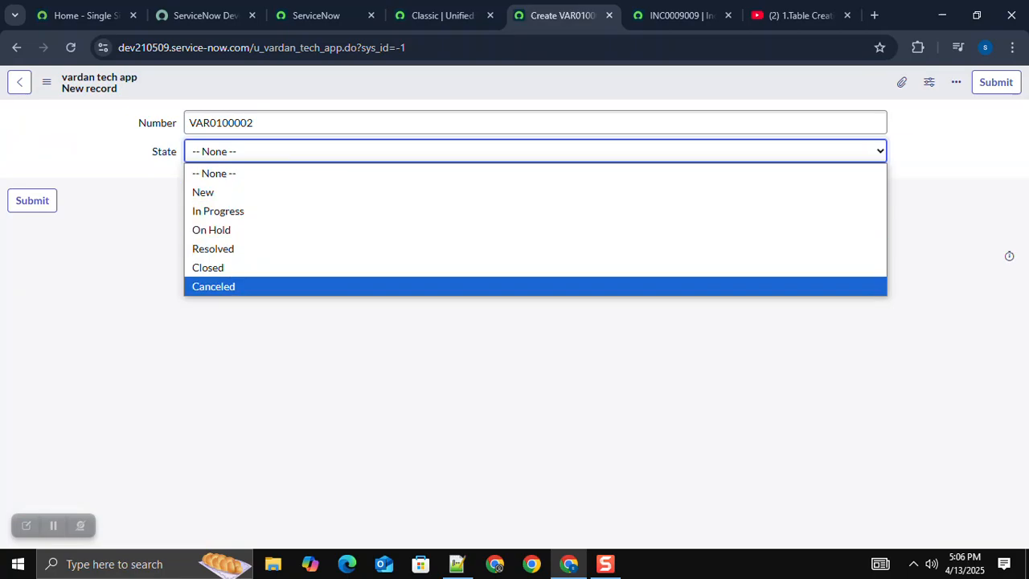
left_click(536, 123)
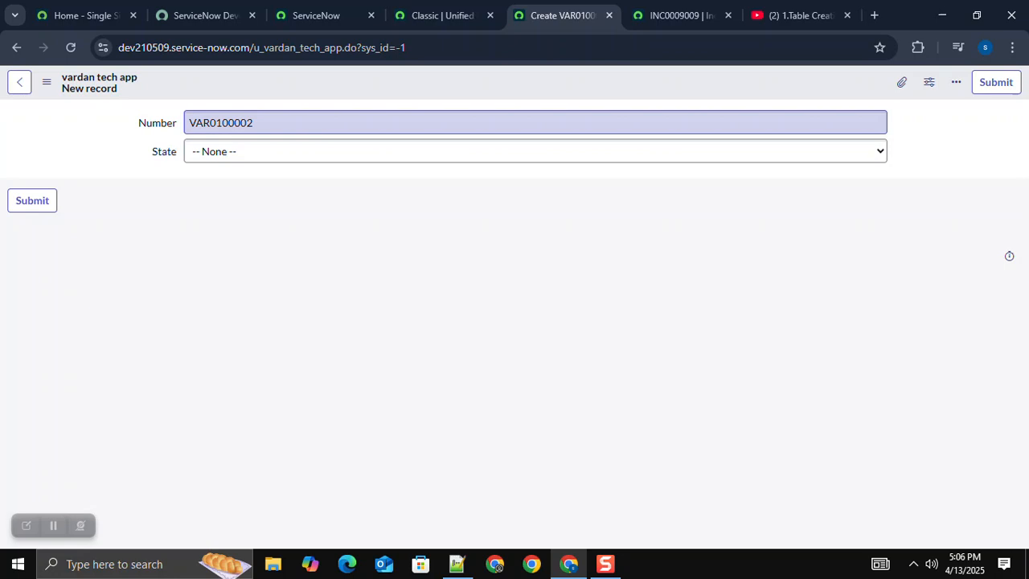
Step: Change Impact to 3 - Low on the reference incident to check how Priority depends on Impact and Urgency
key("ctrl+Tab")
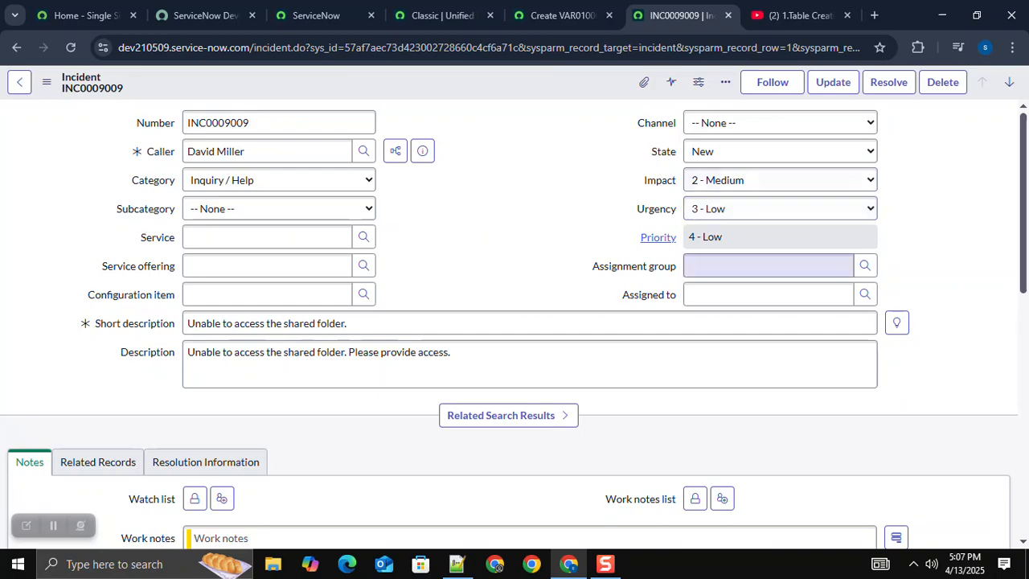
left_click(780, 238)
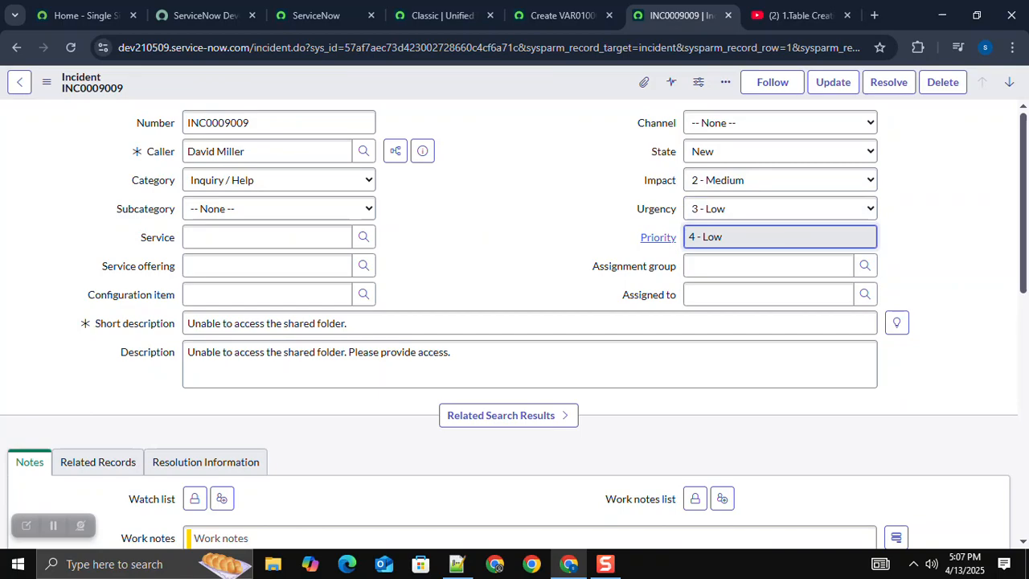
left_click(780, 181)
left_click(723, 239)
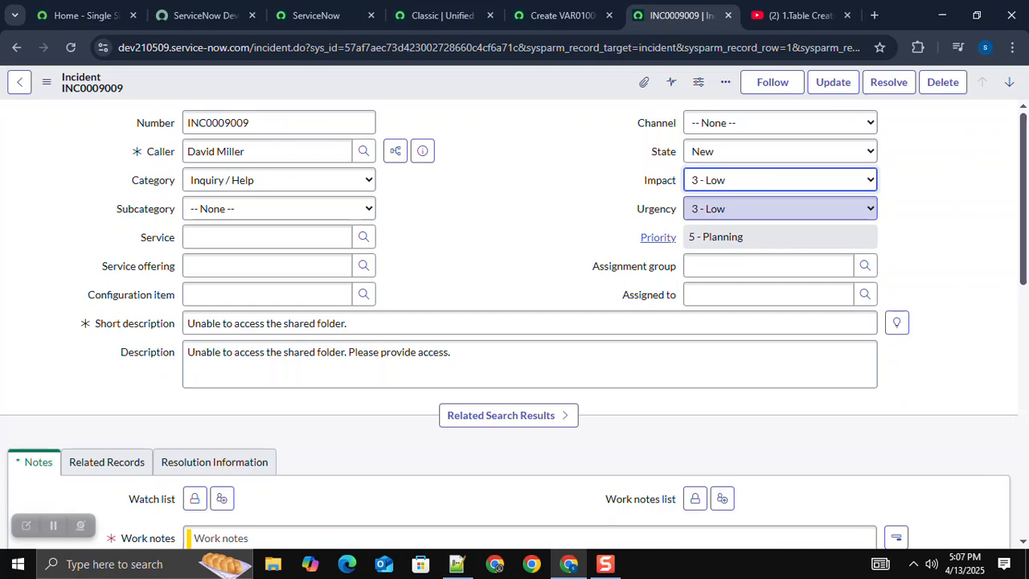
Step: Start a new dictionary entry for the vardan tech app table and set its type to Choice
left_click(562, 15)
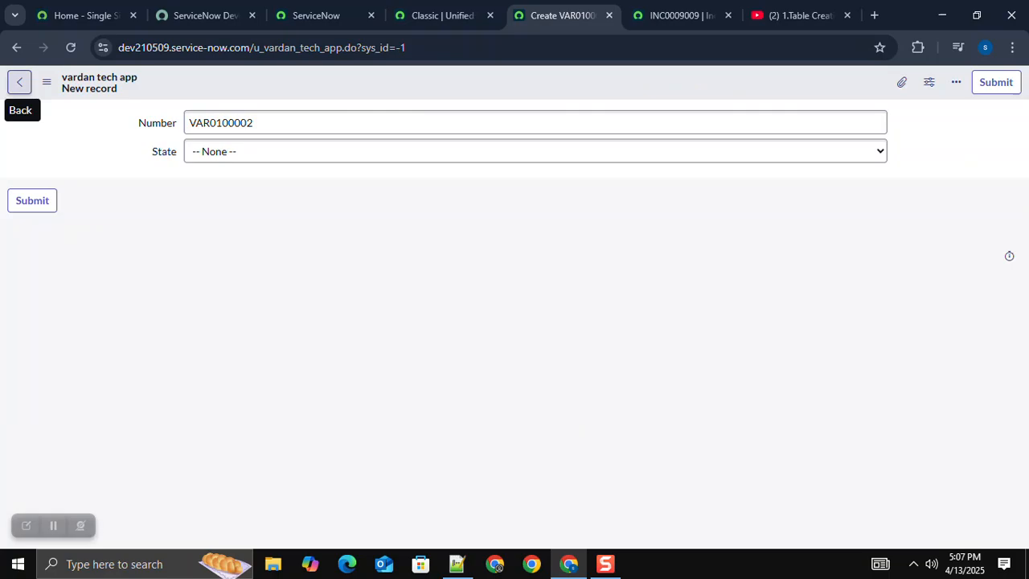
left_click(19, 82)
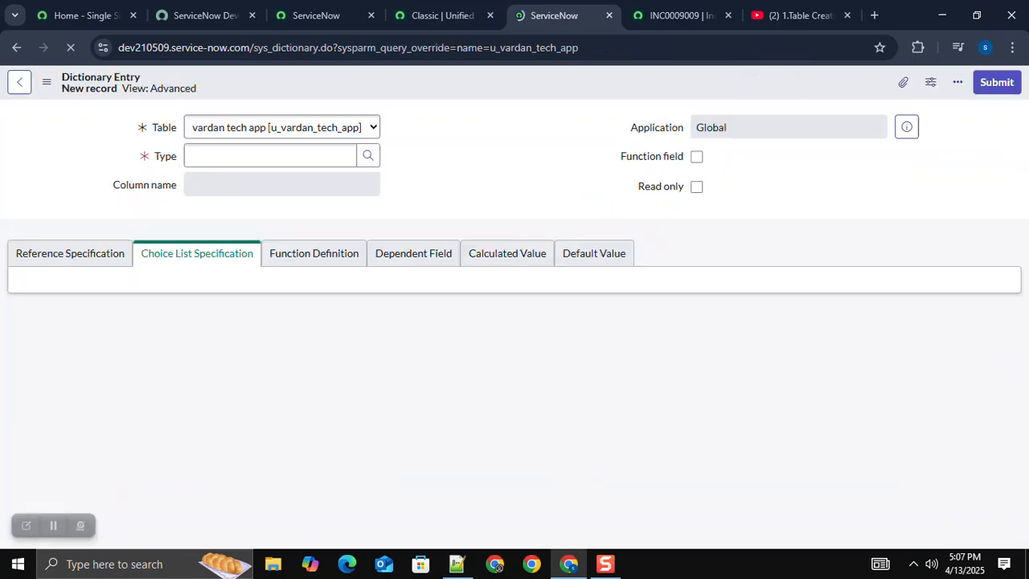
mouse_move(457, 564)
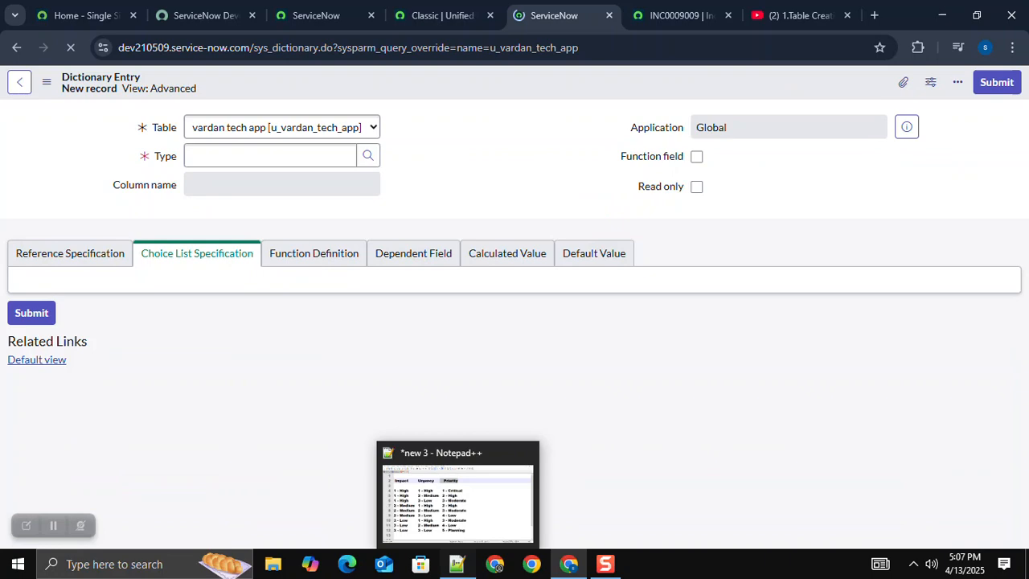
type("choi")
key("Down")
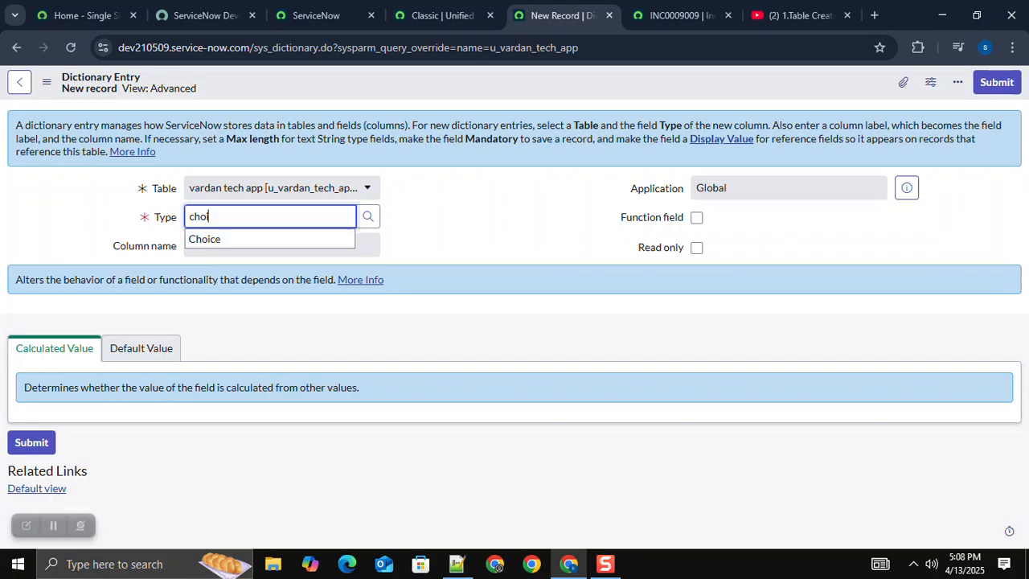
key("Down")
key("Return")
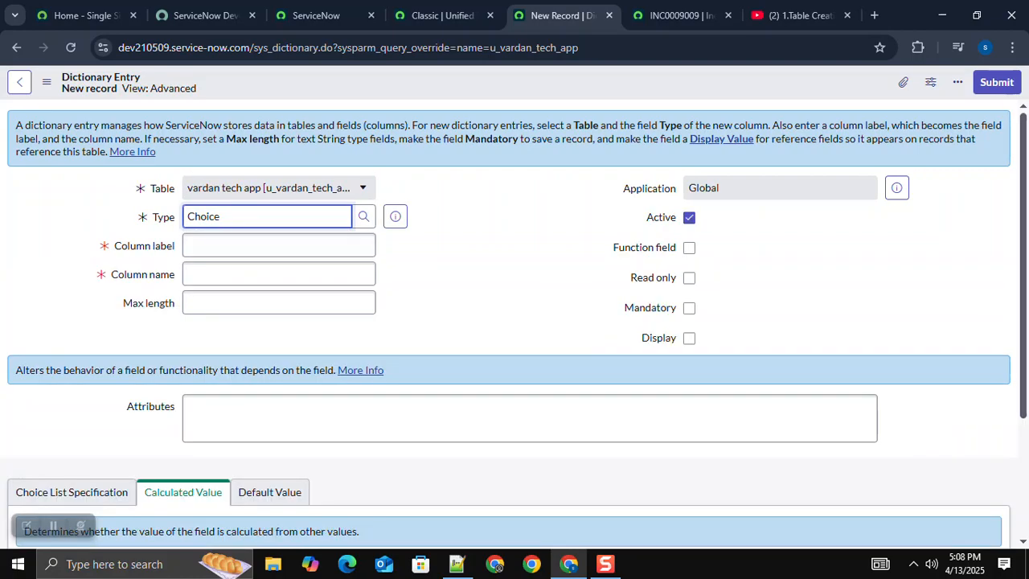
Step: Label the new Choice column Impact, matching the incident form, and save its dictionary entry
left_click(278, 245)
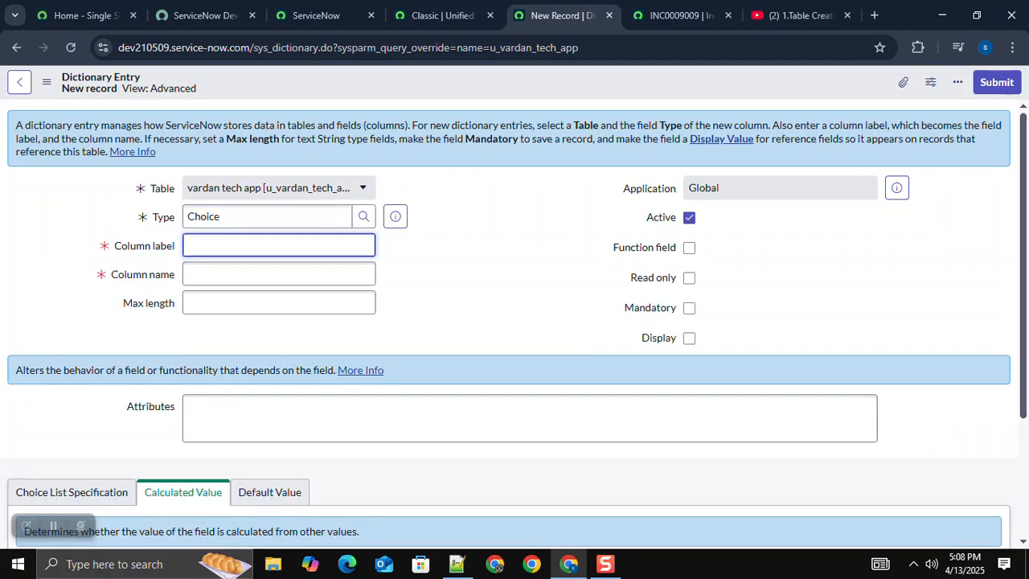
left_click(682, 15)
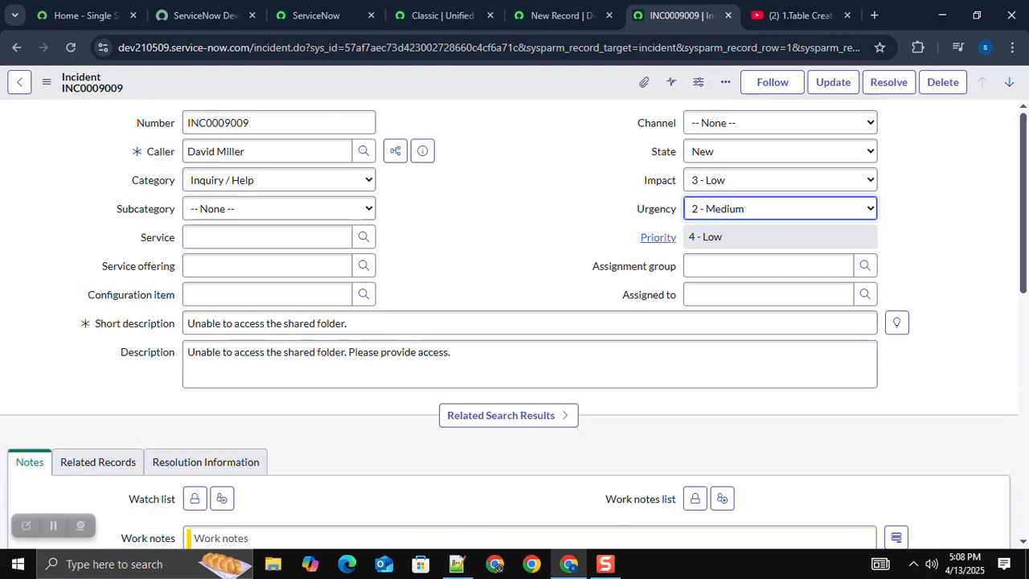
left_click(562, 15)
type("Impac")
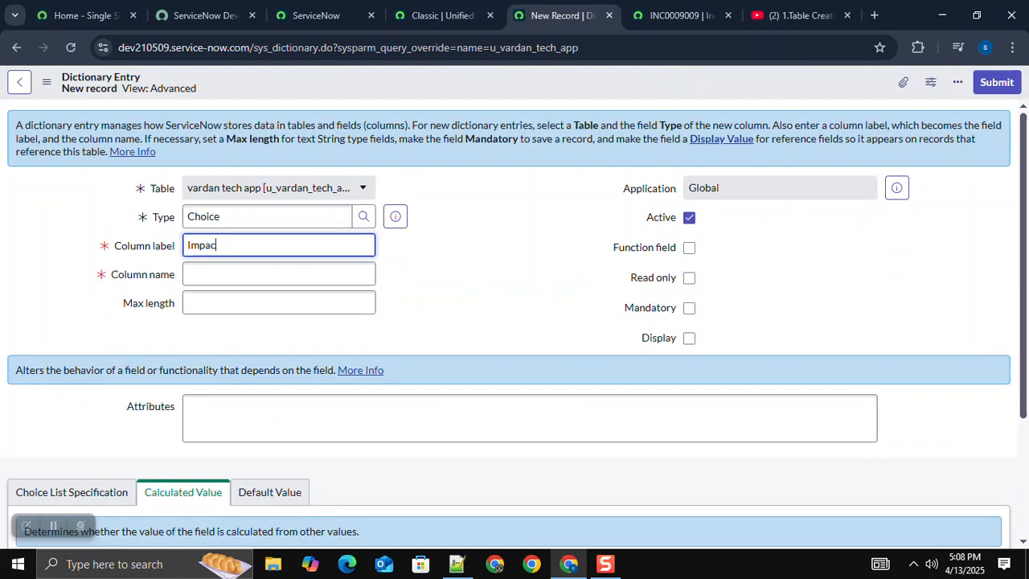
type("t")
left_click(689, 278)
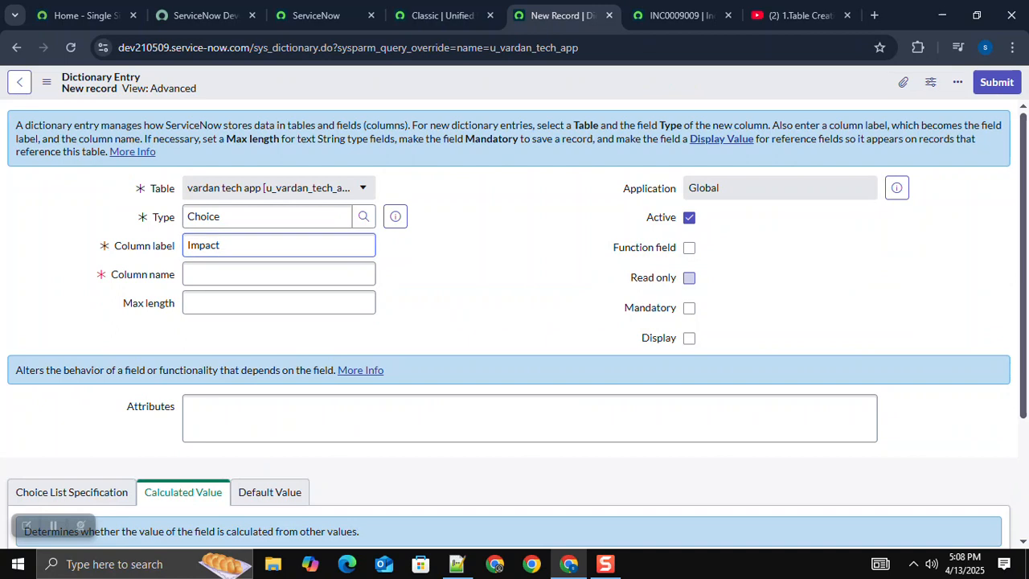
key("Tab")
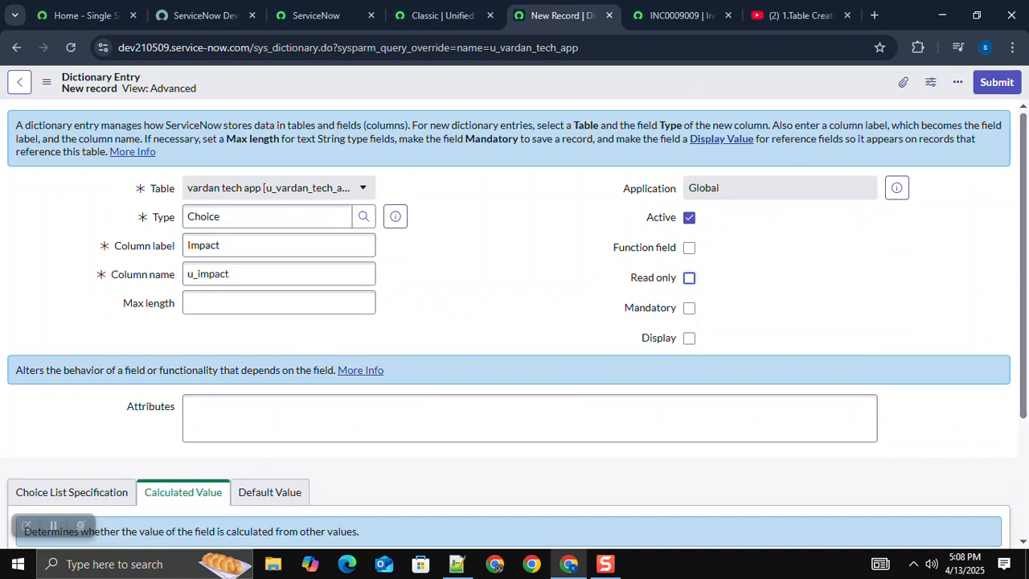
scroll(515, 322, "down", 1)
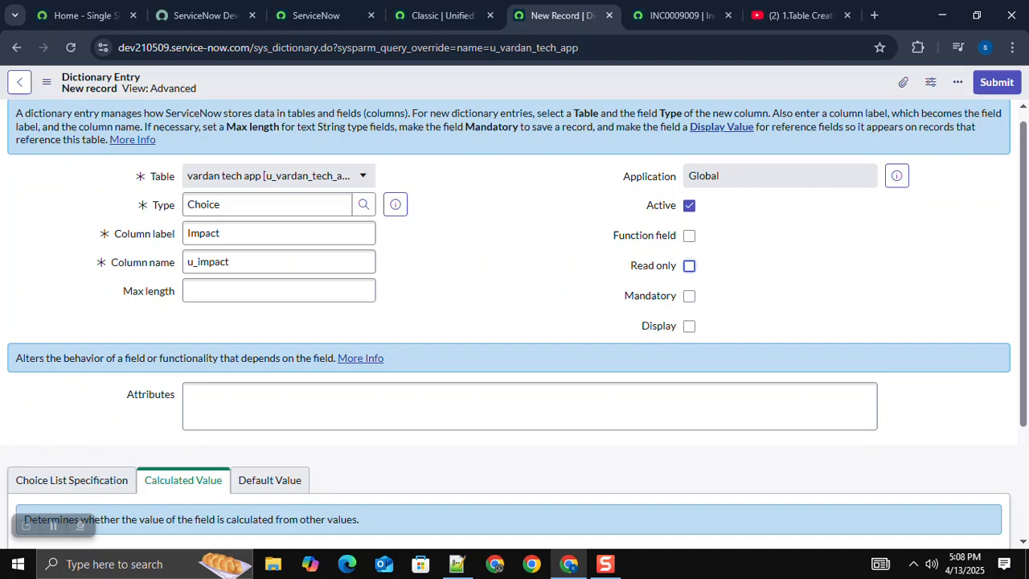
scroll(514, 321, "down", 2)
left_click(32, 444)
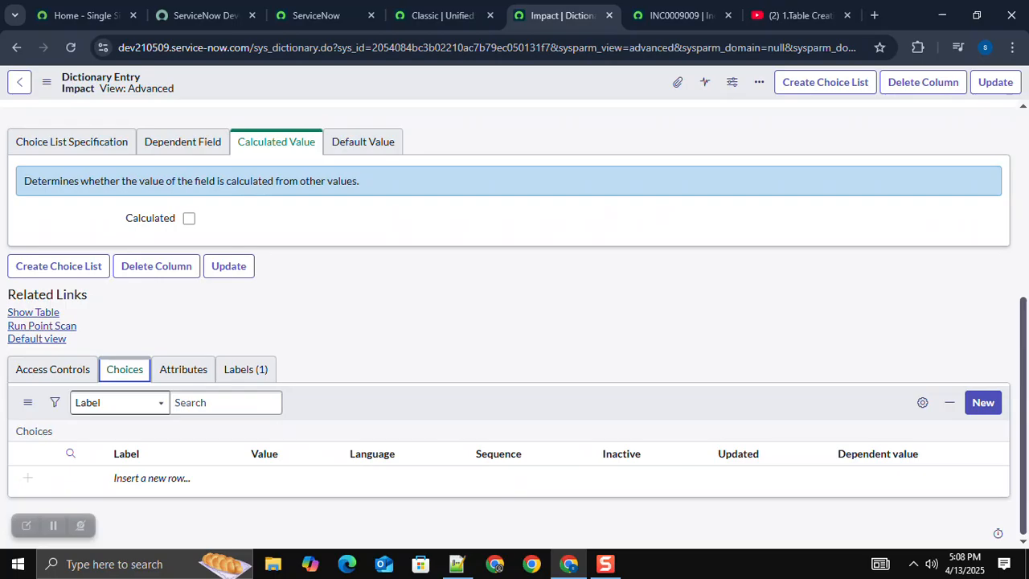
Step: Add a choice to the Impact column with label and value 1 - High and sequence 100, and save it
left_click(983, 402)
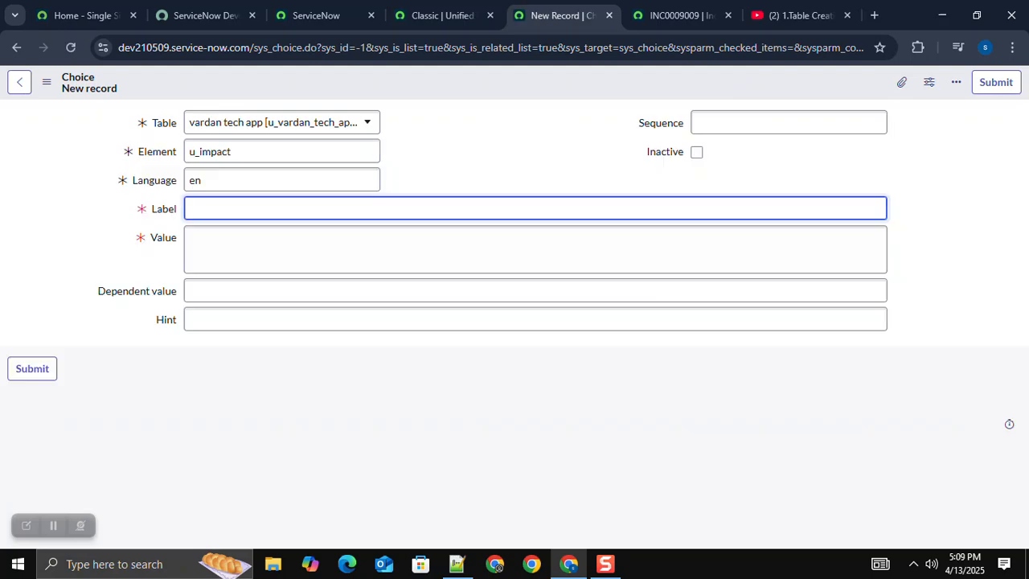
type("1 - High")
key("Tab")
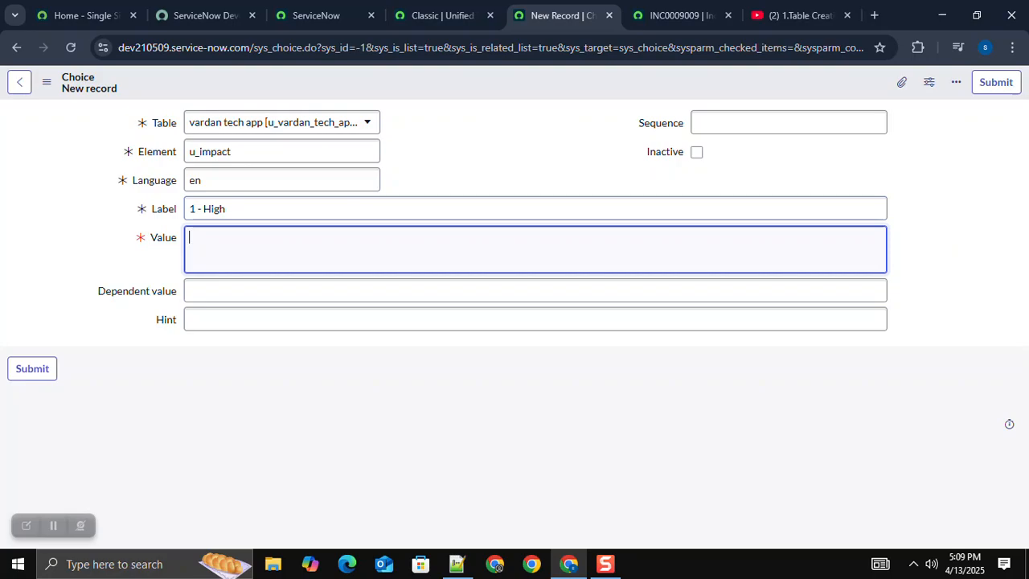
type("1 - High")
left_click(789, 123)
type("1")
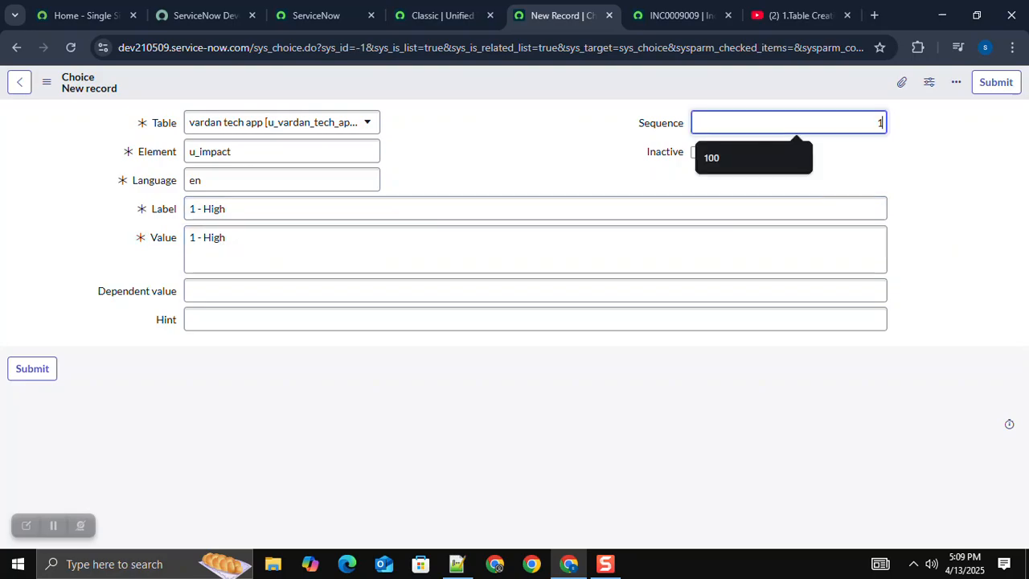
type("00")
right_click(546, 81)
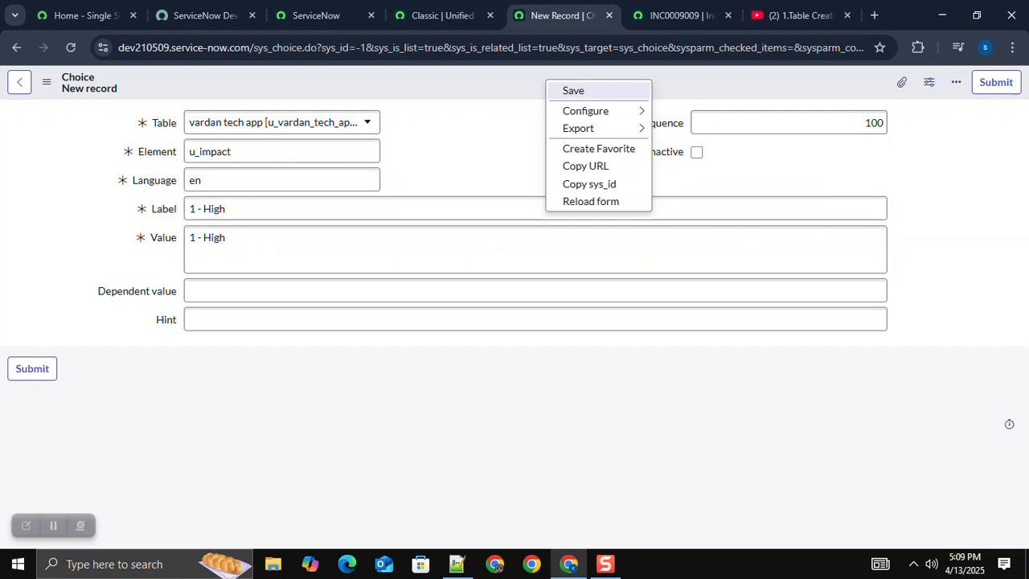
left_click(573, 90)
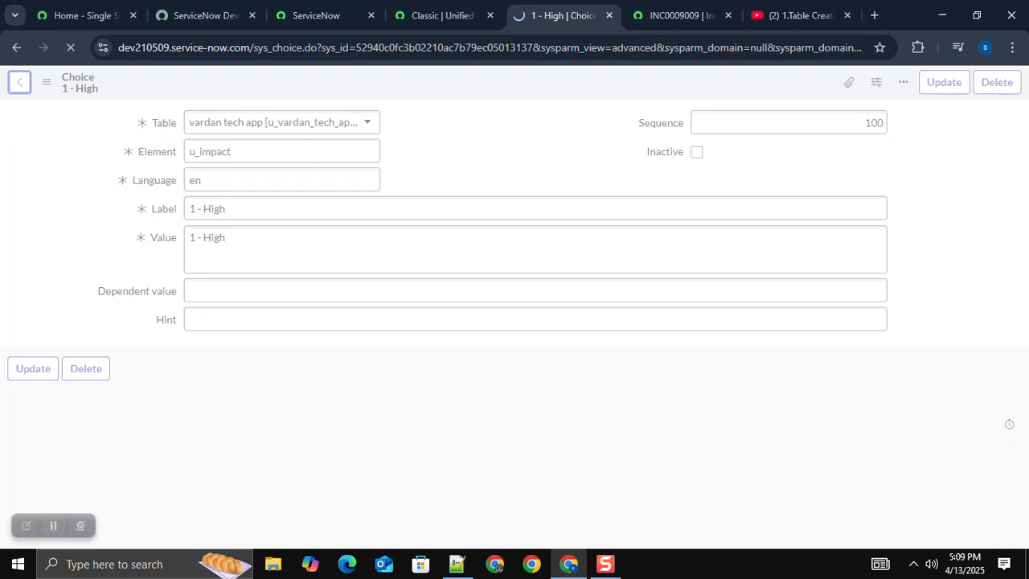
Step: Give the Impact column's 2 - Medium choice a sequence of 200 and save the choice record
left_click(789, 123)
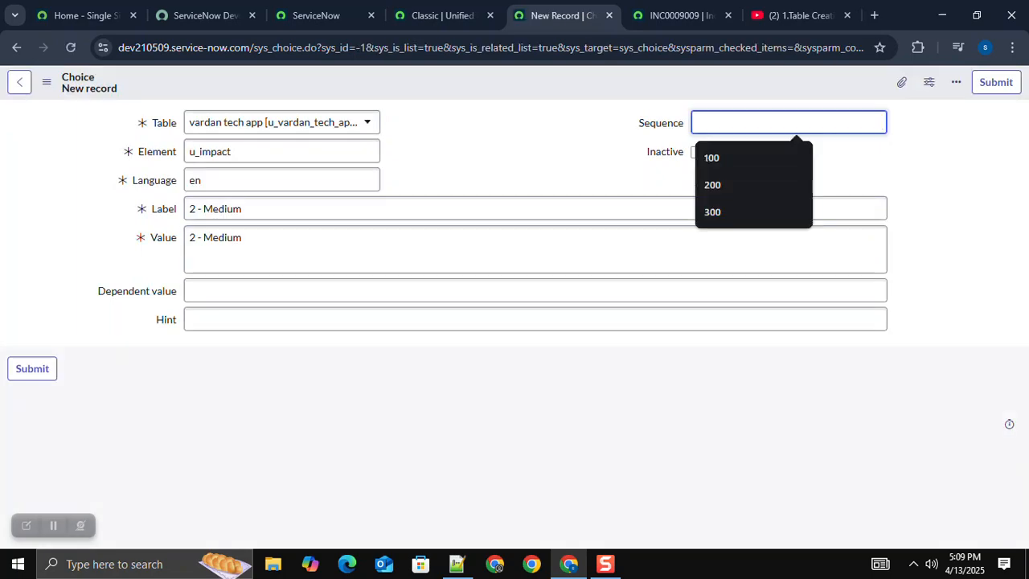
type("200")
right_click(523, 88)
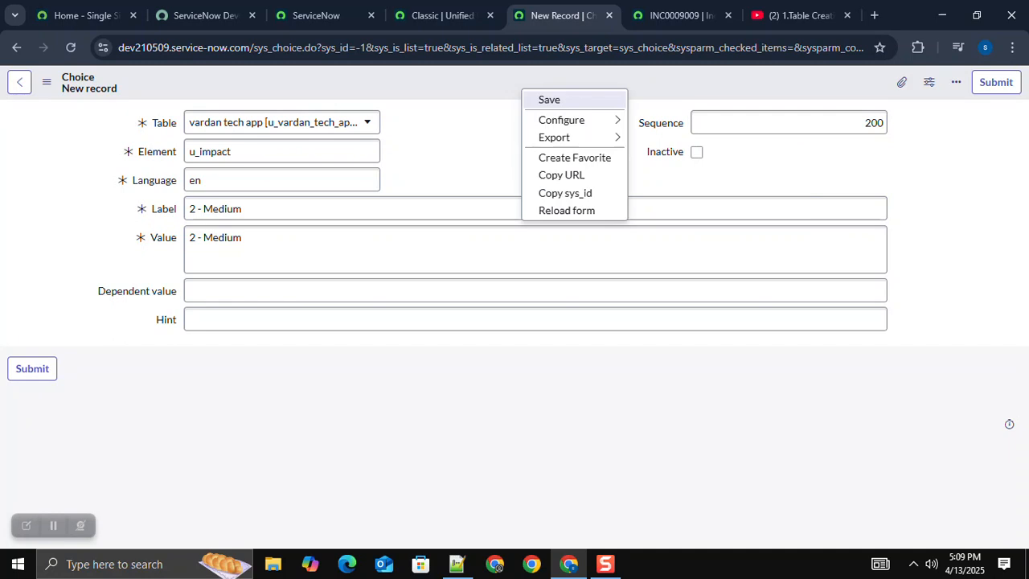
left_click(550, 100)
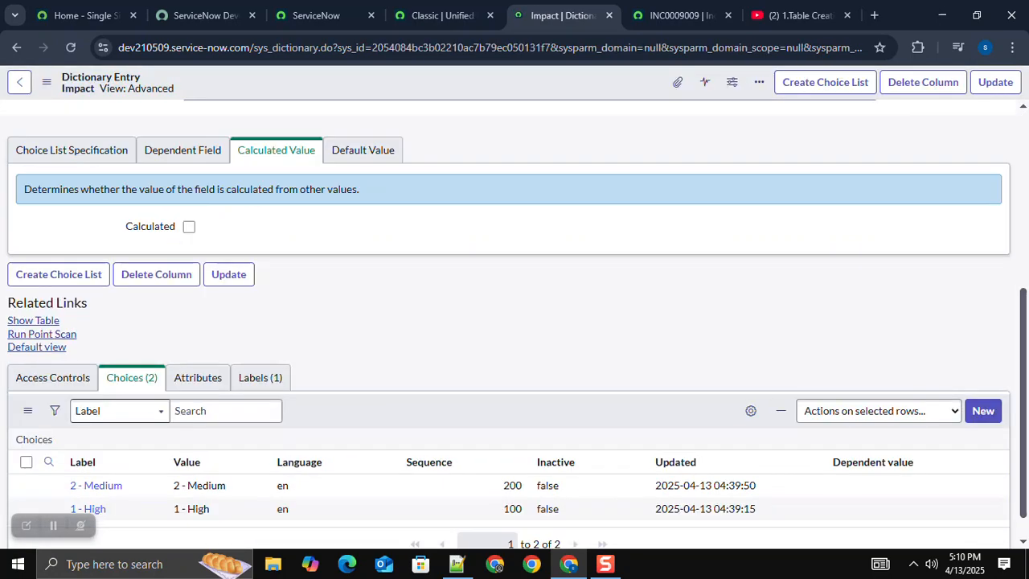
Step: Add another choice to the Impact column with the label 3 - Low
scroll(514, 322, "down", 1)
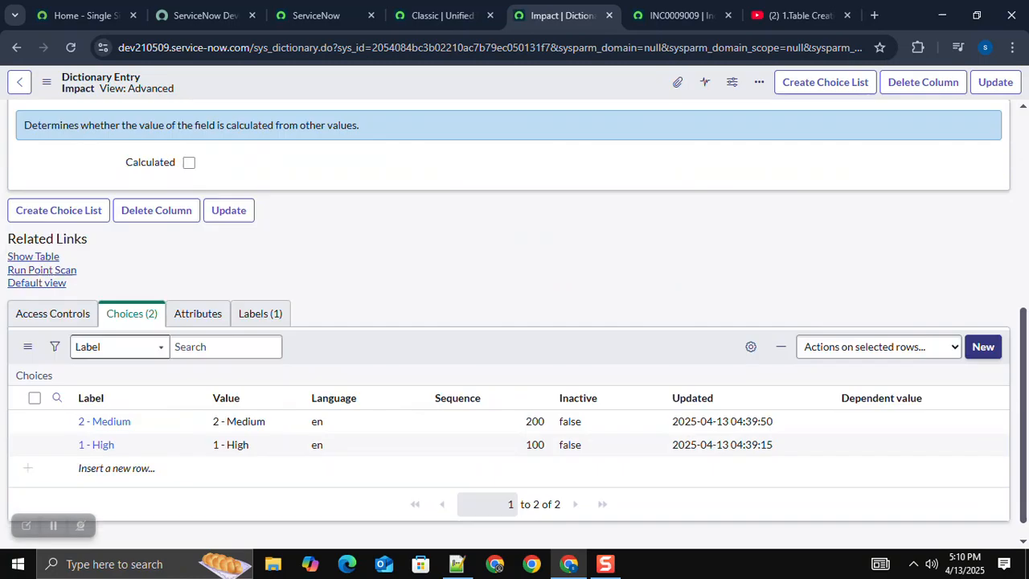
left_click(984, 347)
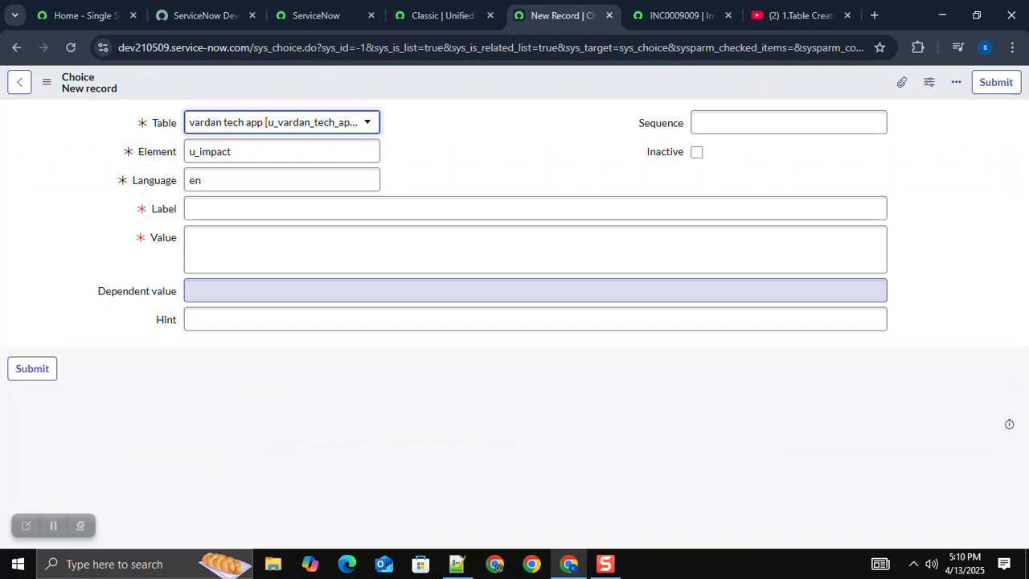
left_click(257, 209)
type("3 - Low")
left_click(258, 247)
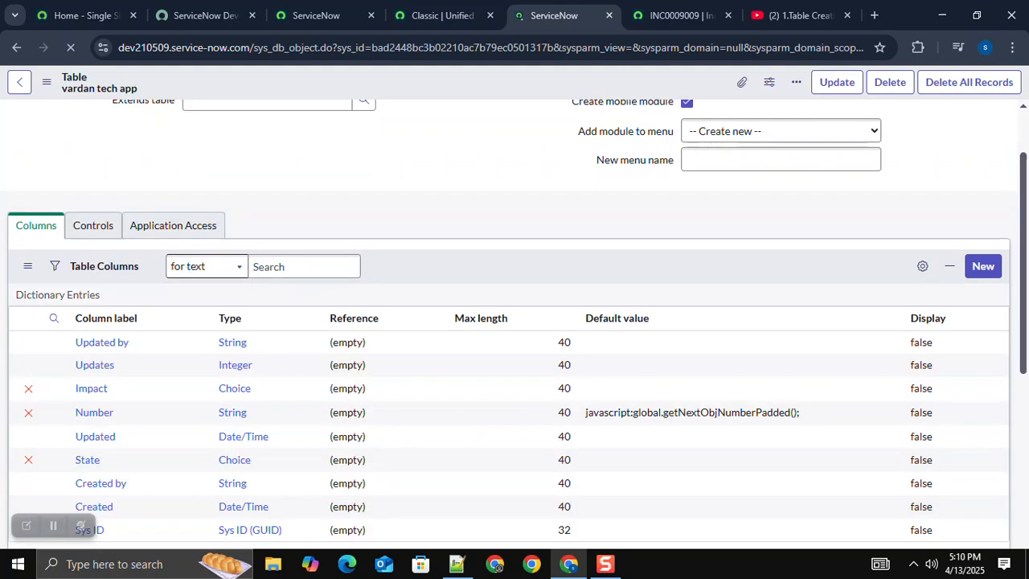
Step: Open a new vardan tech app record from the table and check the options offered by its Impact field
scroll(515, 322, "down", 5)
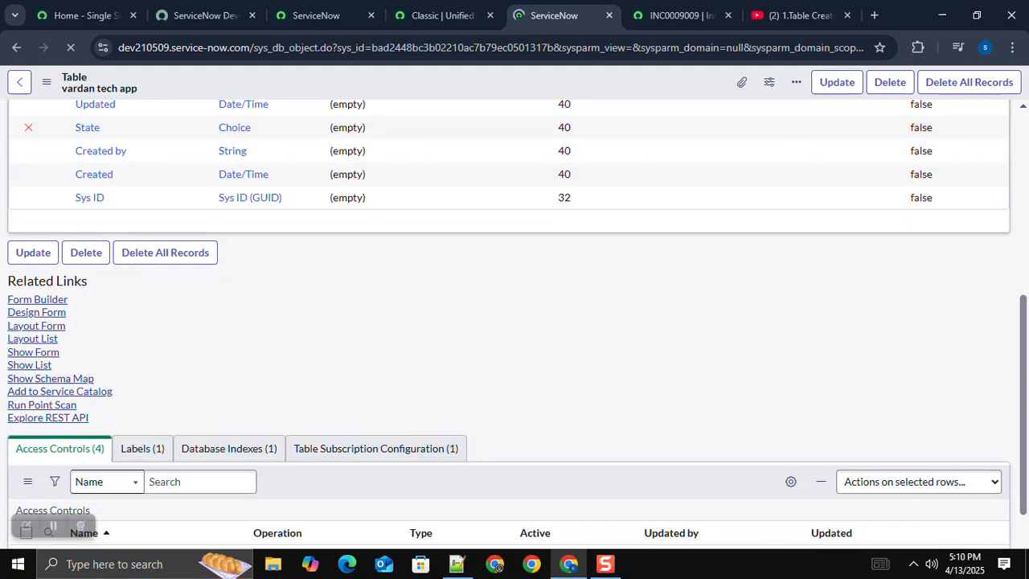
left_click(36, 350)
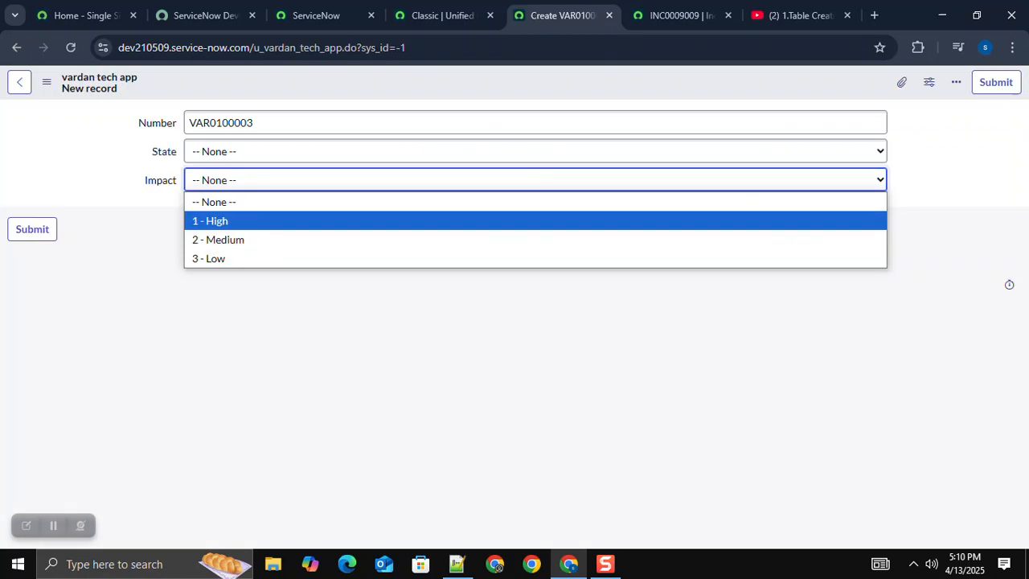
left_click(514, 362)
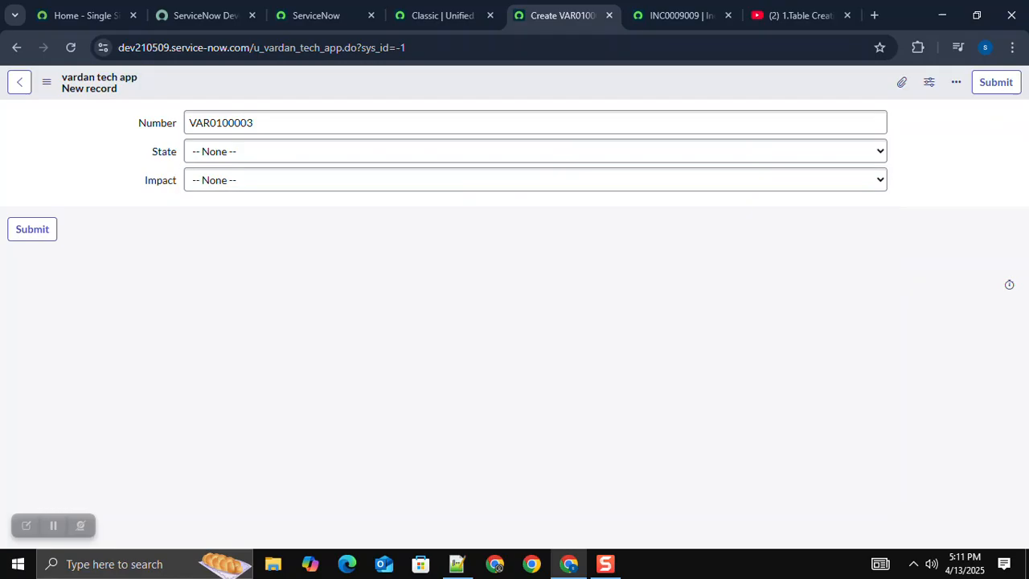
Step: Consult the priority matrix in Notepad++, return to ServiceNow, and create a Choice column labelled Urgency on the vardan tech app table
left_click(457, 564)
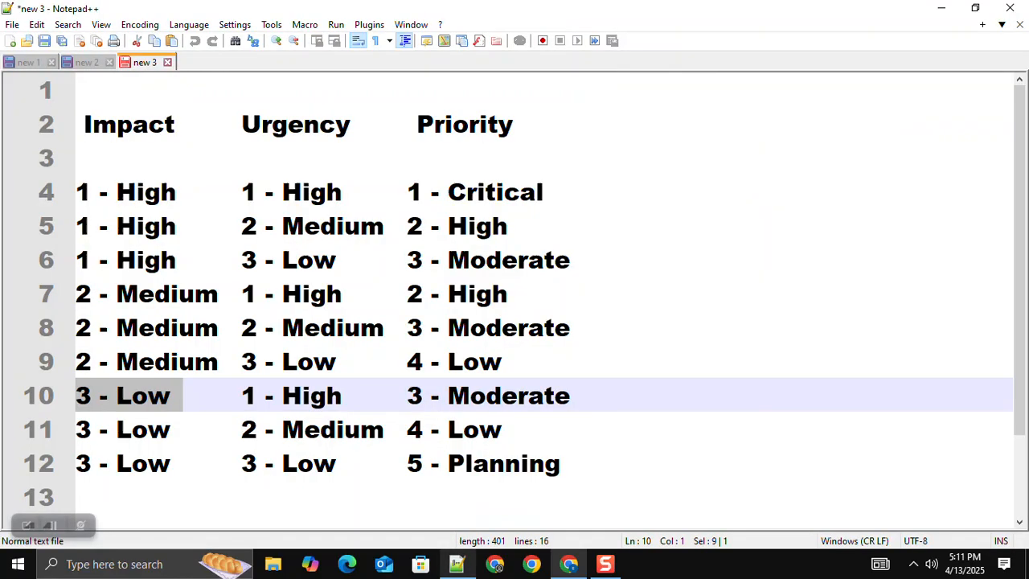
key("alt+Tab")
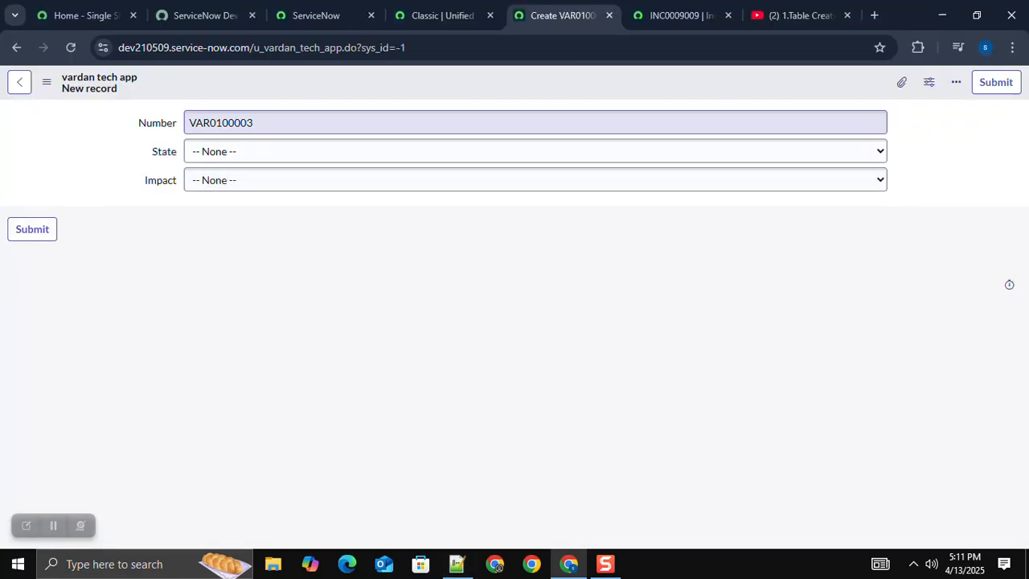
left_click(19, 82)
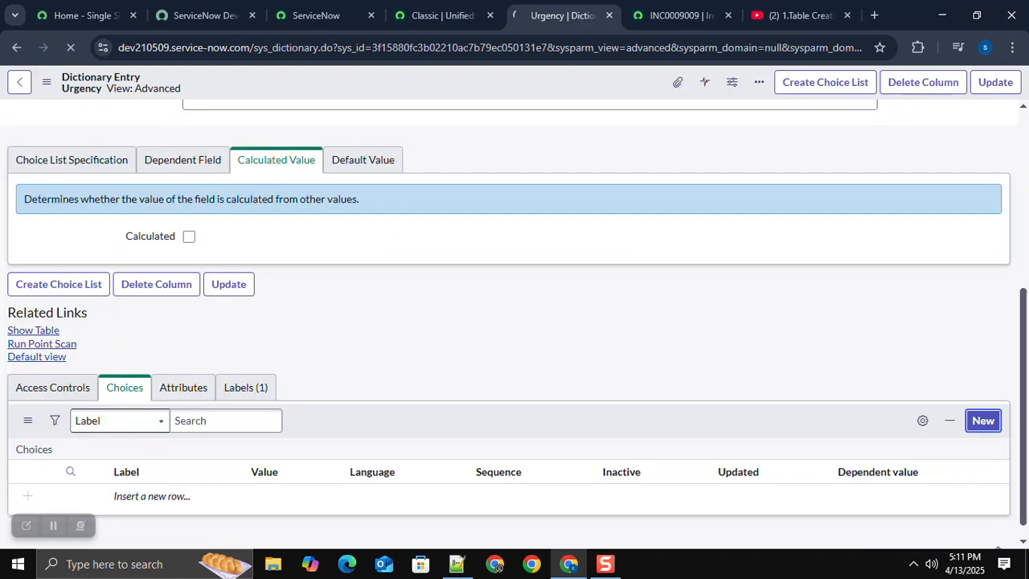
Step: Add a choice to the Urgency column with label and value 1 - High and sequence 100, and save it
key("alt+Tab")
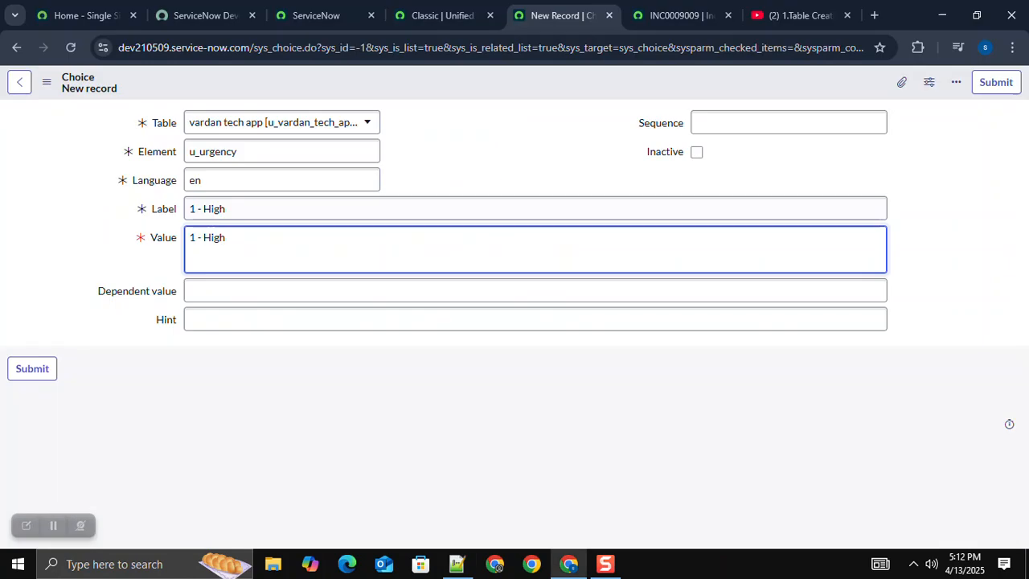
left_click(789, 123)
type("100")
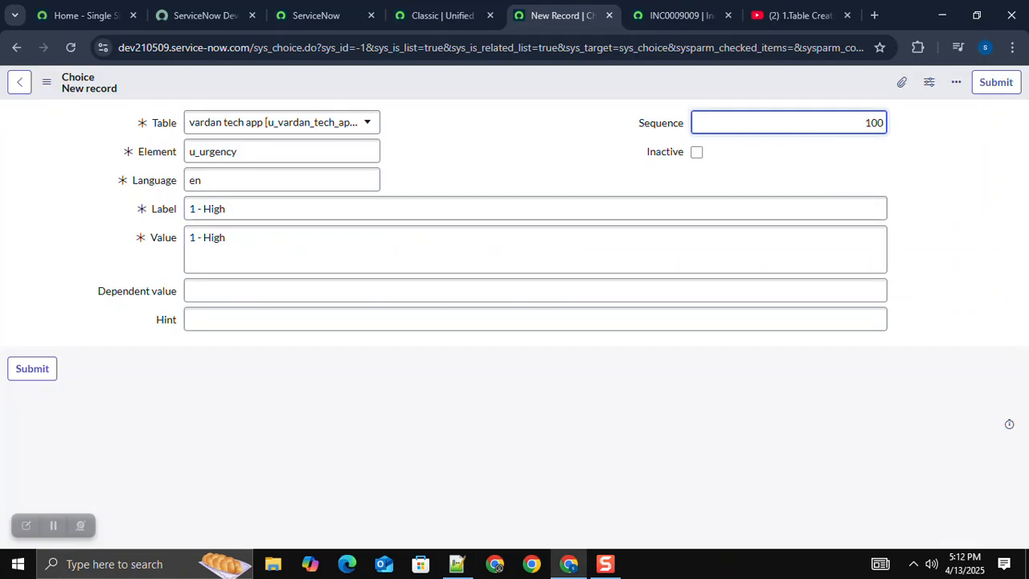
left_click(996, 83)
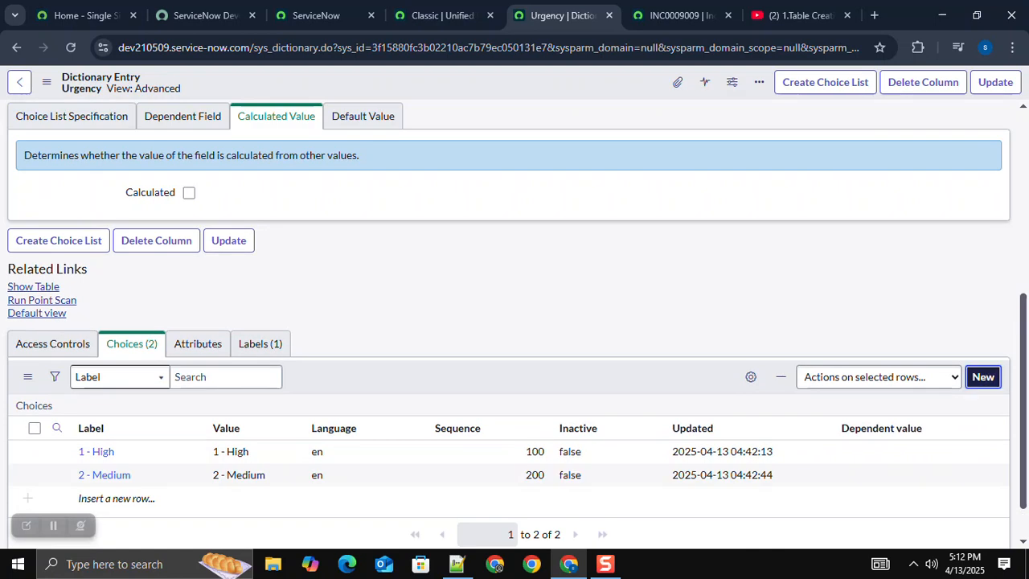
Step: Add a choice to the Urgency column with label and value 3 - Low copied from the Notepad++ matrix and sequence 300
left_click(983, 377)
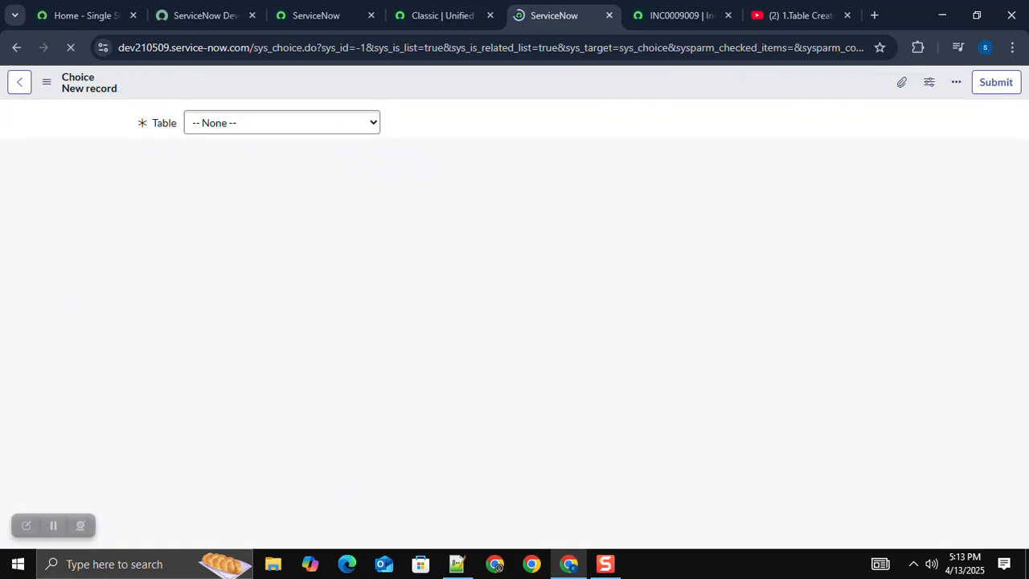
left_click(456, 564)
left_click_drag(342, 260, 241, 260)
key("alt+Tab")
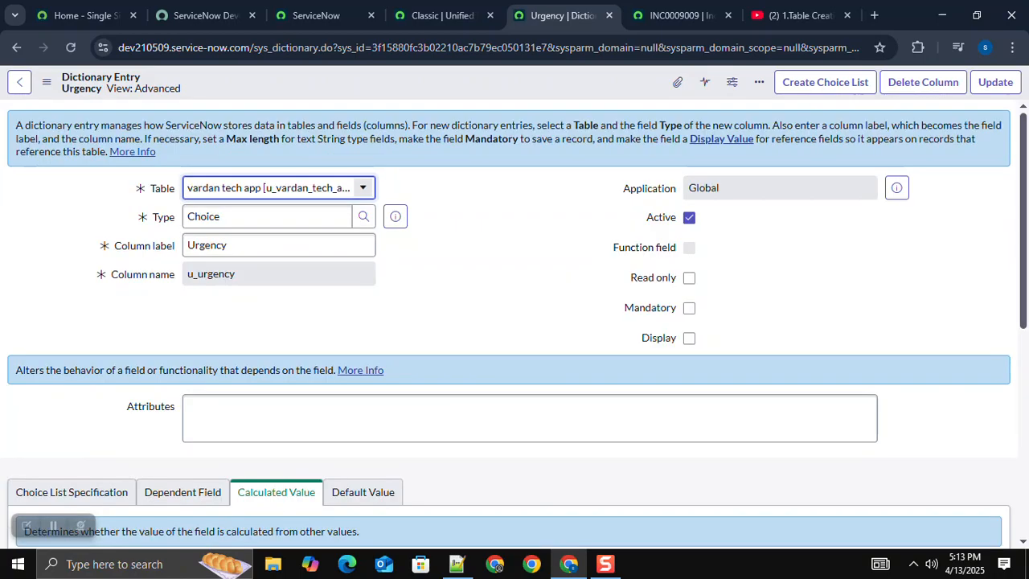
Step: Create a Choice column labelled Priority on the vardan tech app table, copying the name from Notepad++, save it and leave its dictionary entry
left_click(19, 82)
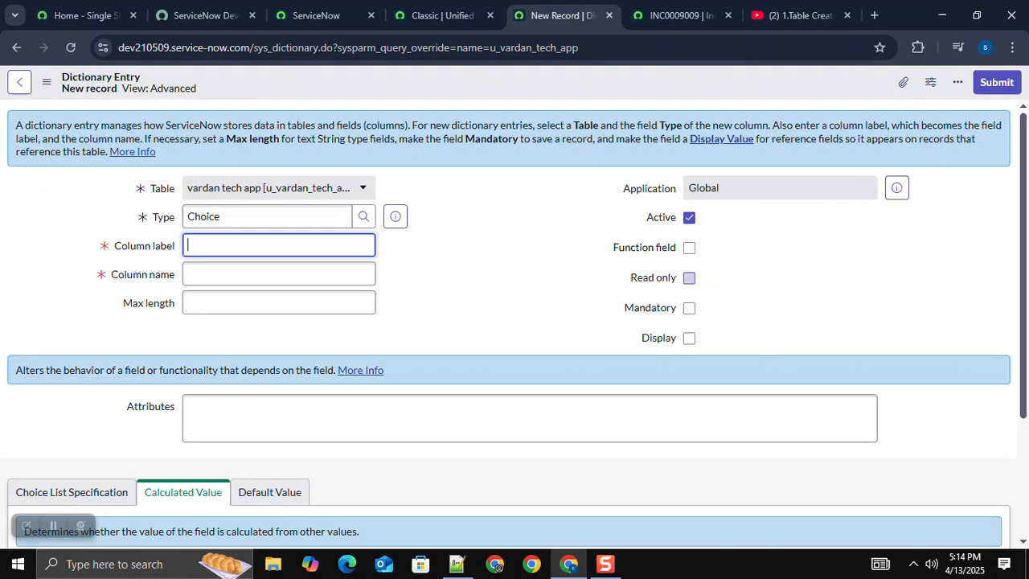
key("alt+Tab")
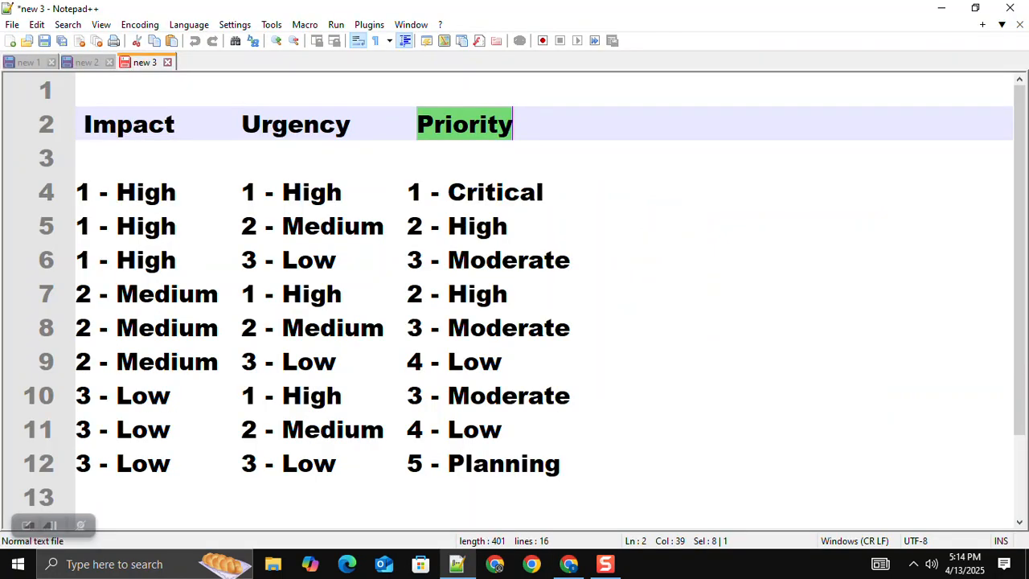
key("alt+Tab")
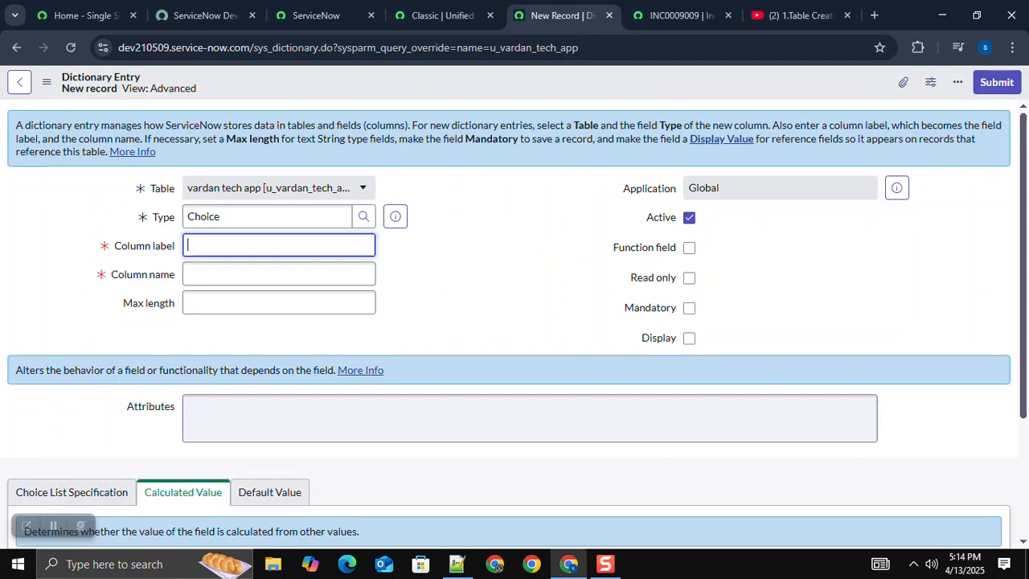
type("Priority")
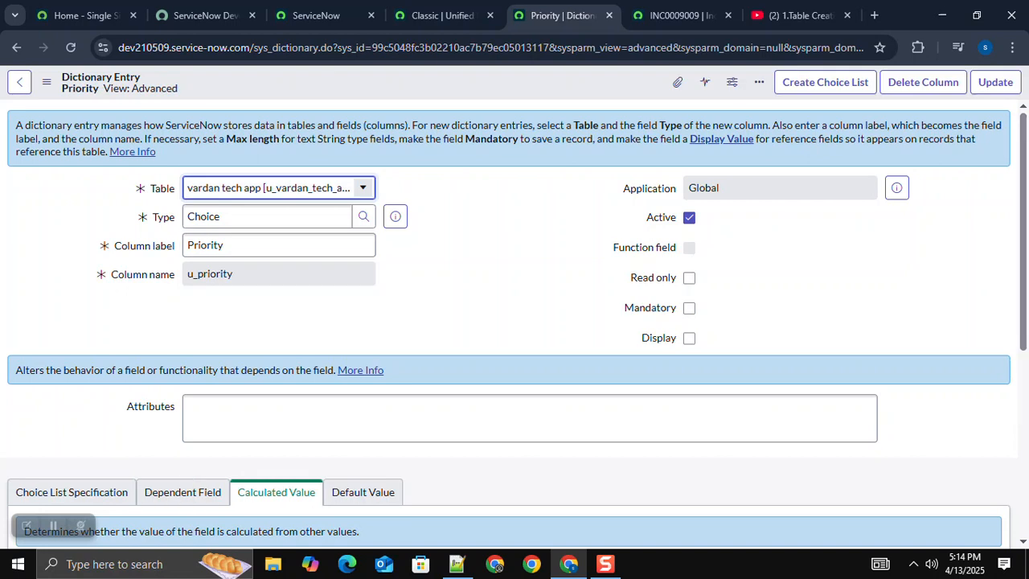
scroll(689, 278, "down", 3)
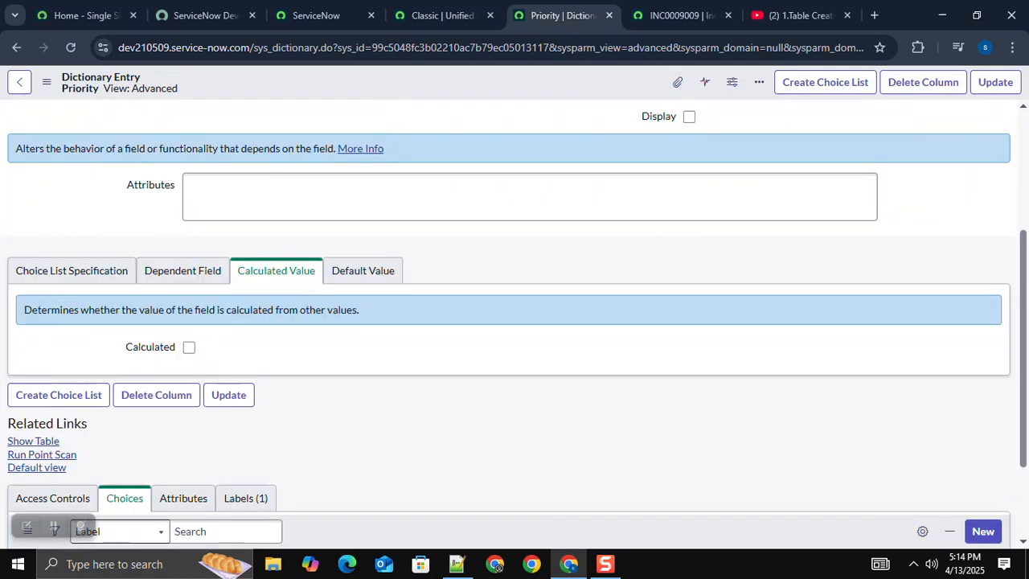
scroll(515, 322, "down", 2)
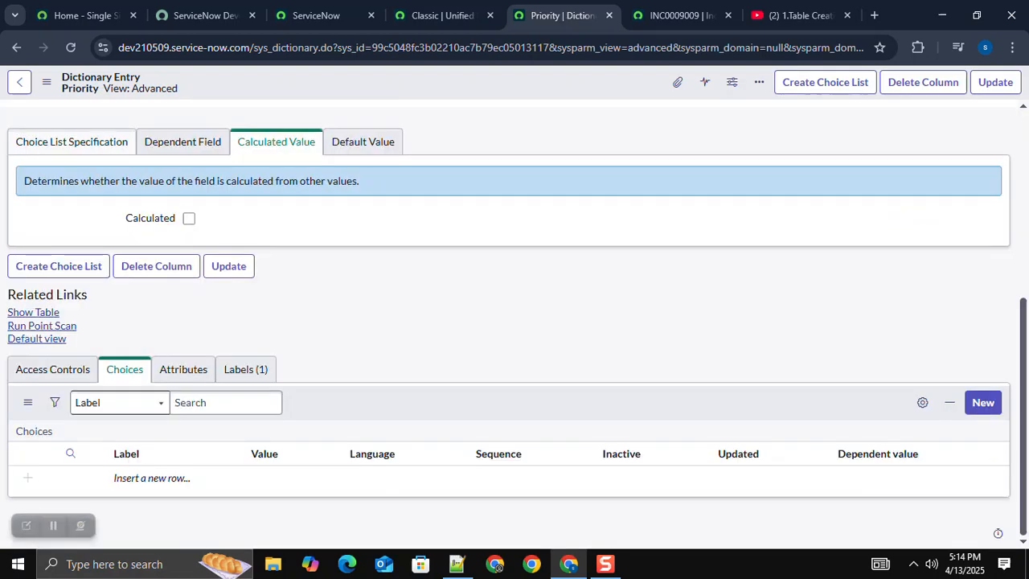
left_click(19, 82)
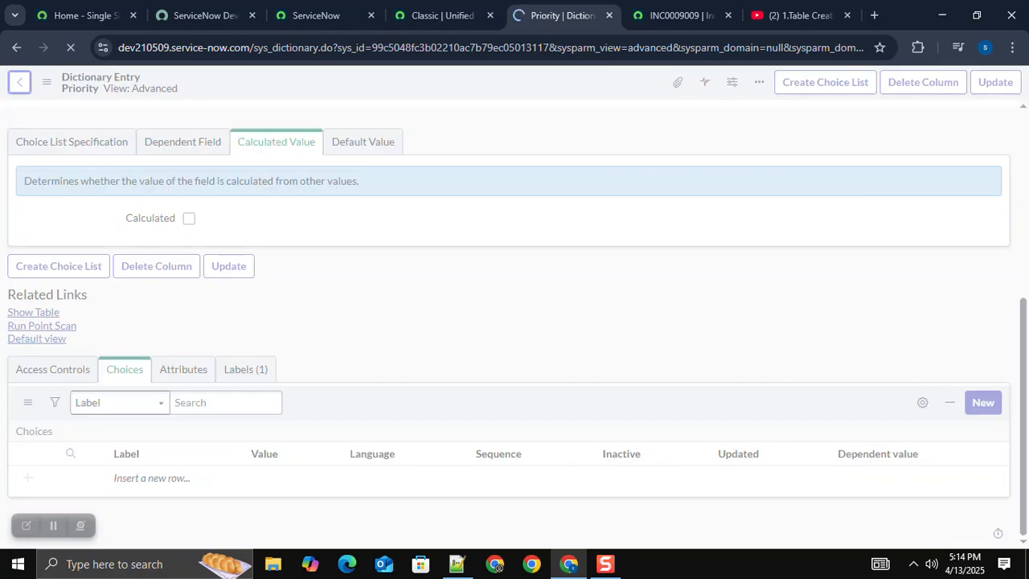
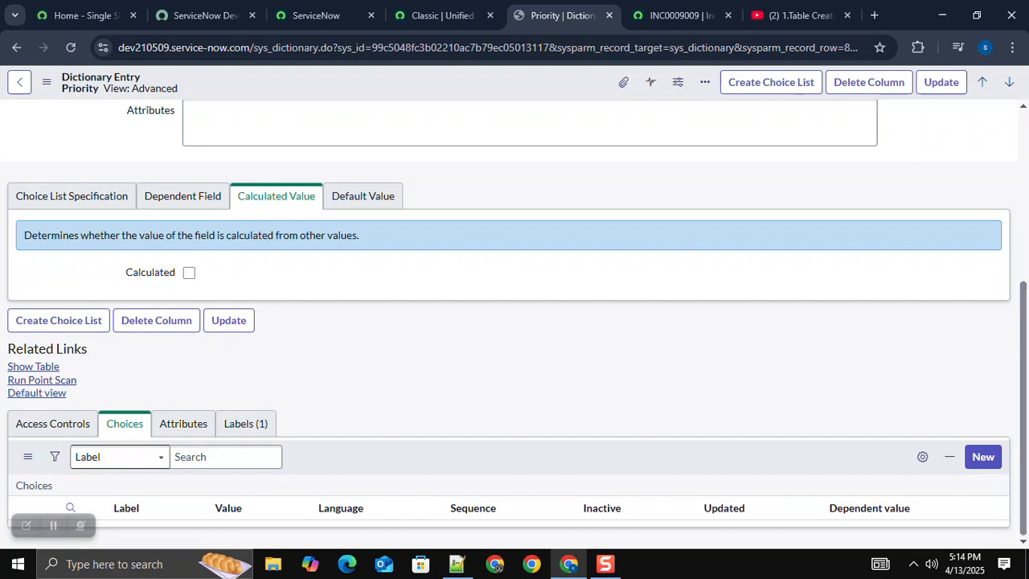
Step: Add Priority choices 1 - Critical with sequence 100 and 2 - High with sequence 200, copying the labels from the Notepad++ matrix
left_click(457, 564)
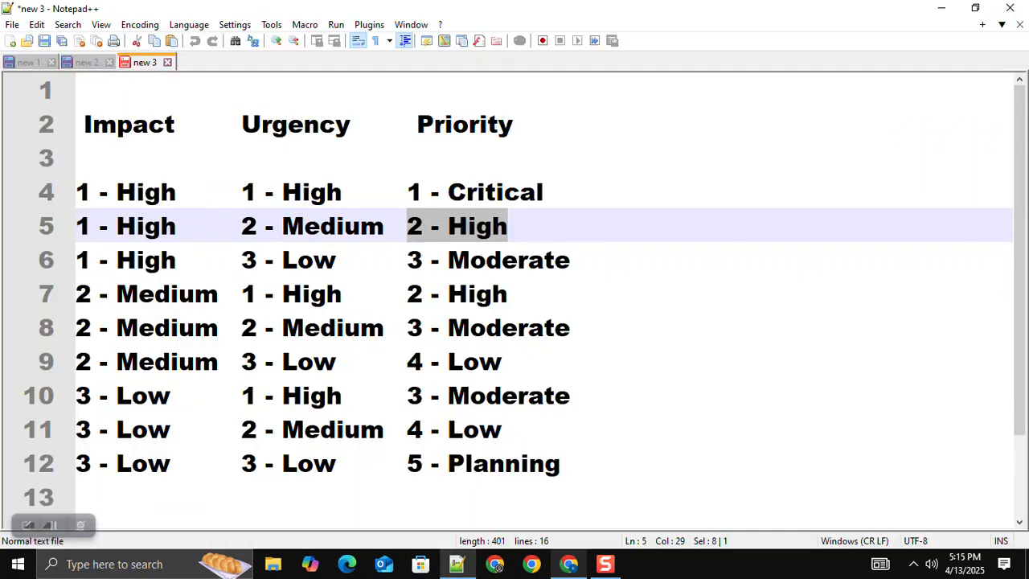
mouse_move(570, 564)
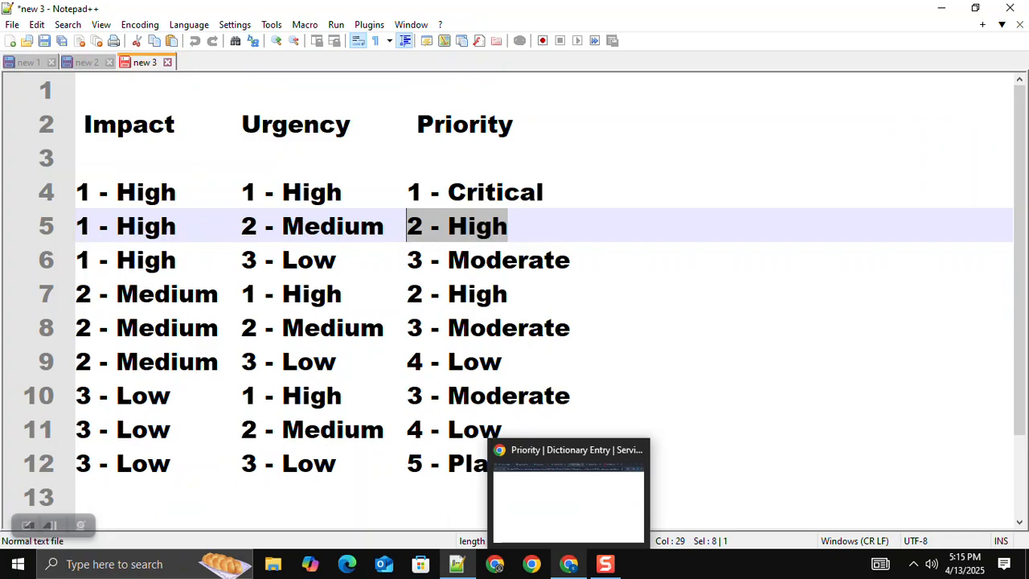
left_click(569, 564)
scroll(257, 398, "down", 5)
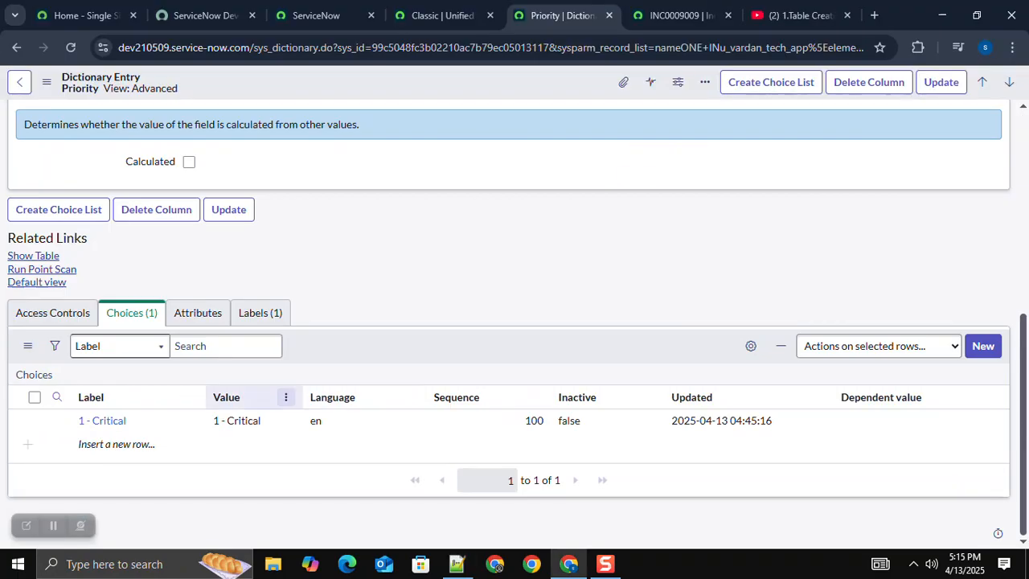
left_click(983, 346)
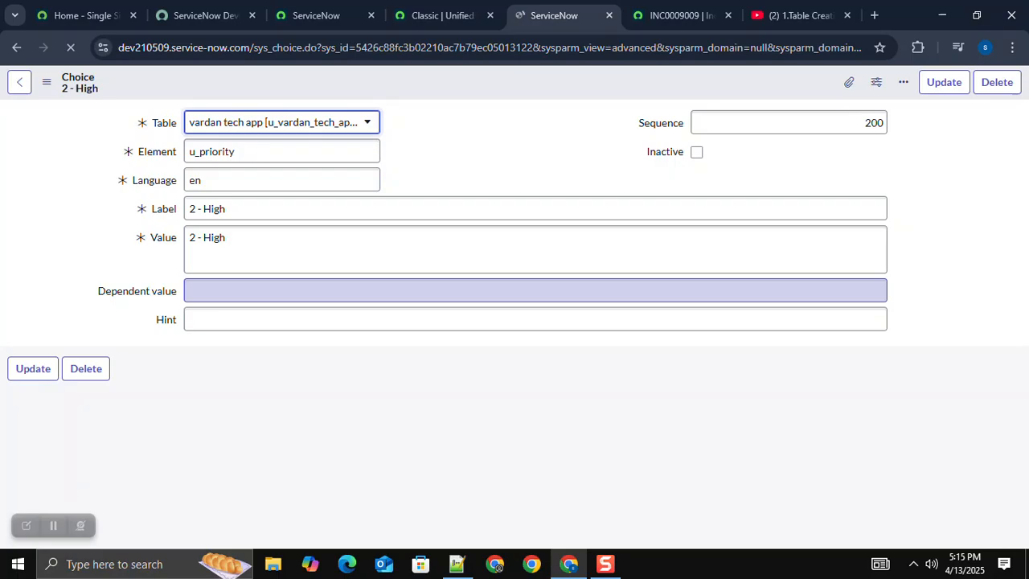
Step: Add Priority choices 3 - Moderate with sequence 300 and 4 - Low with sequence 400, copying the labels from the Notepad++ matrix
key("alt+Tab")
left_click_drag(408, 260, 571, 260)
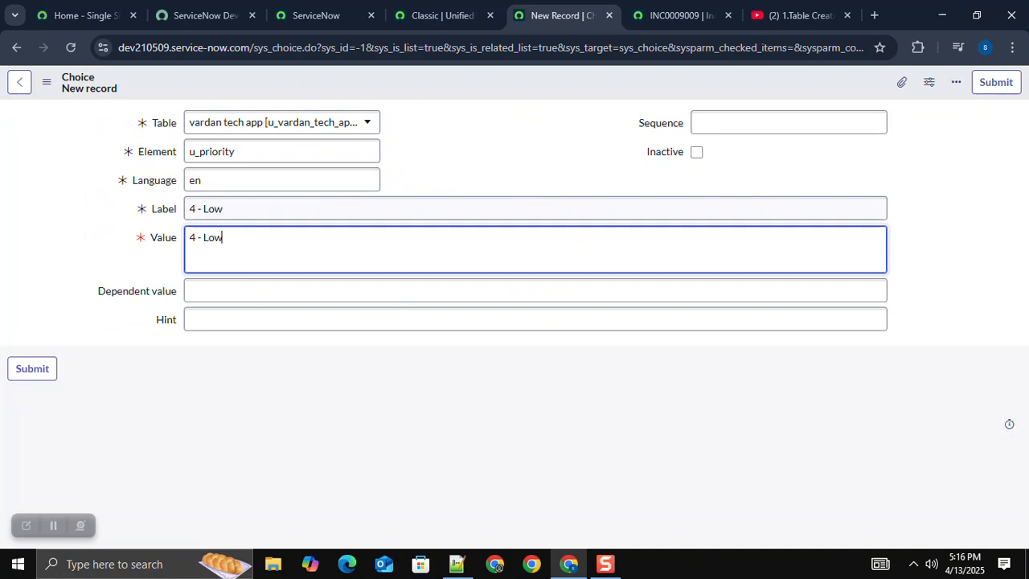
left_click(788, 123)
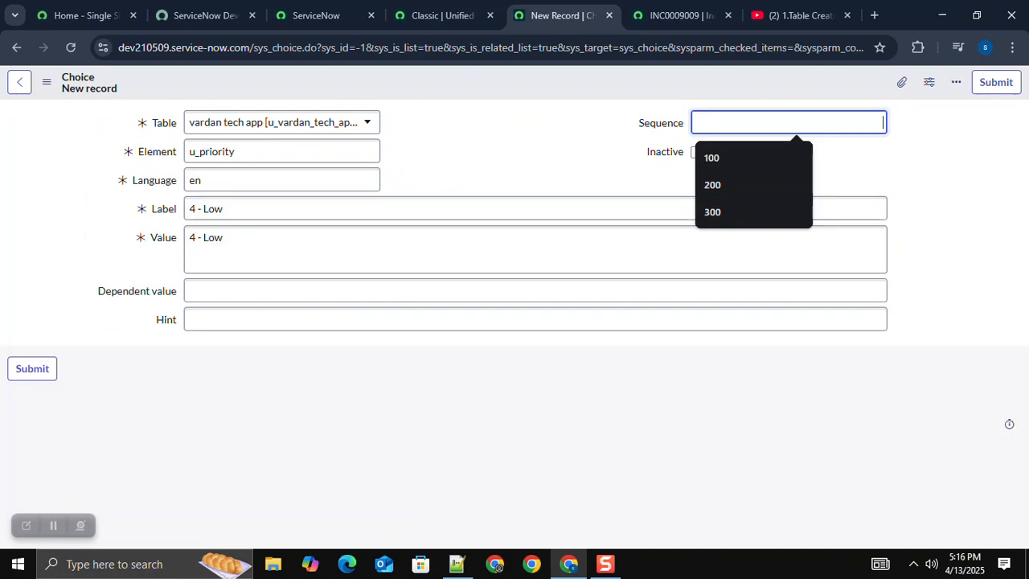
type("400")
key("Tab")
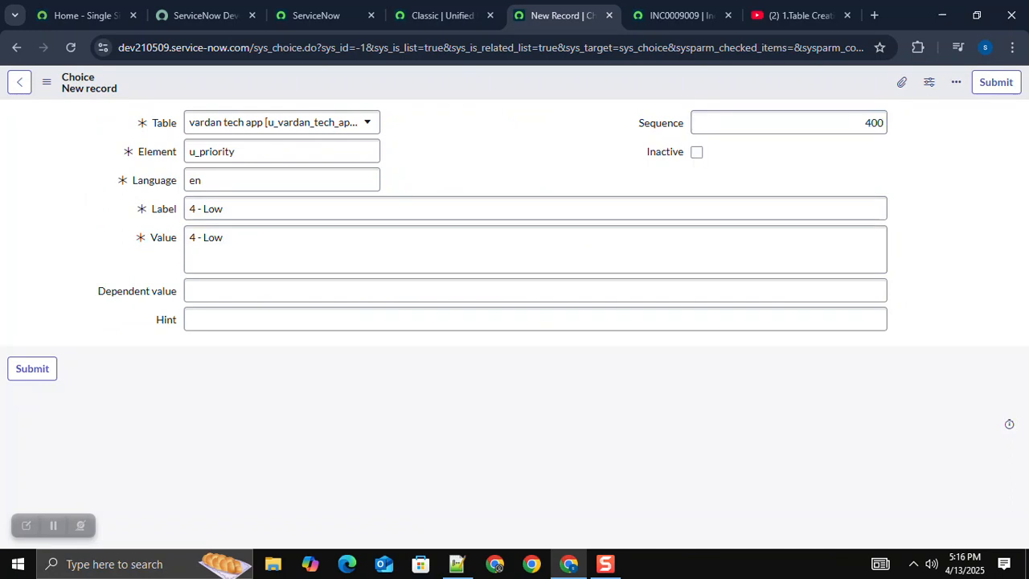
key("Return")
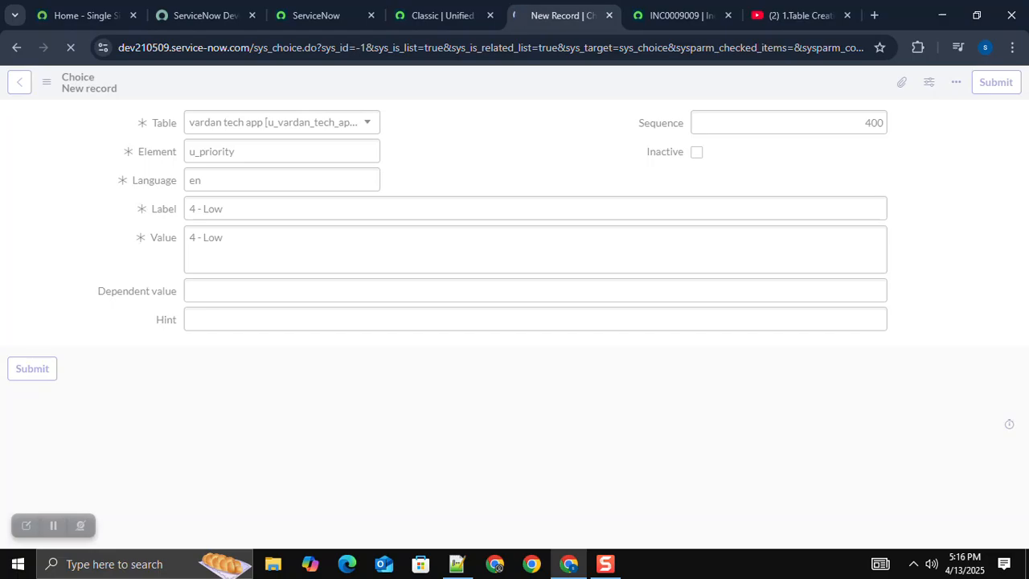
Step: Add a Priority choice with label and value 5 - Planning and sequence 500, keeping 4 - Low as a separate choice with sequence 400
left_click(457, 564)
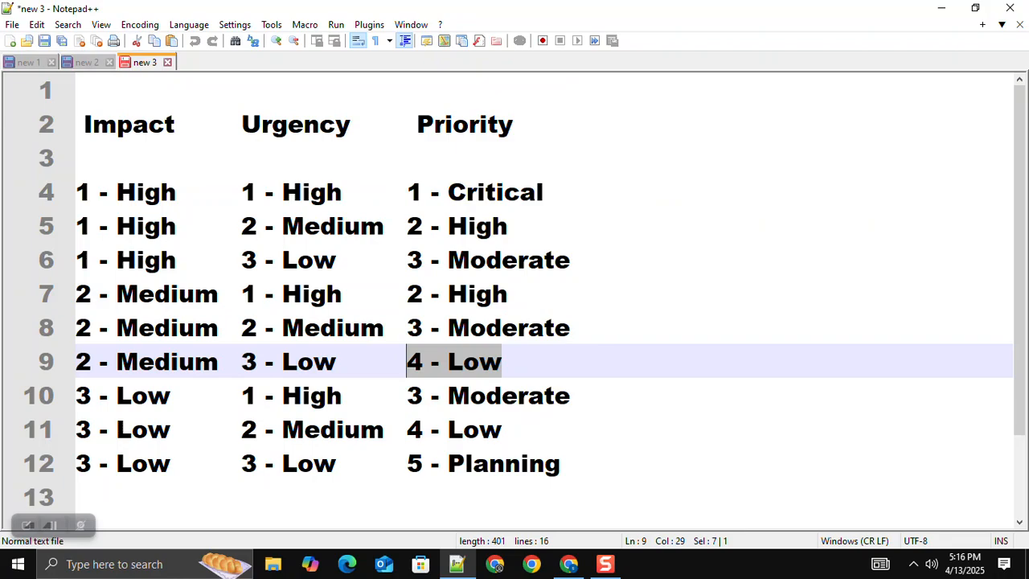
key("alt+Tab")
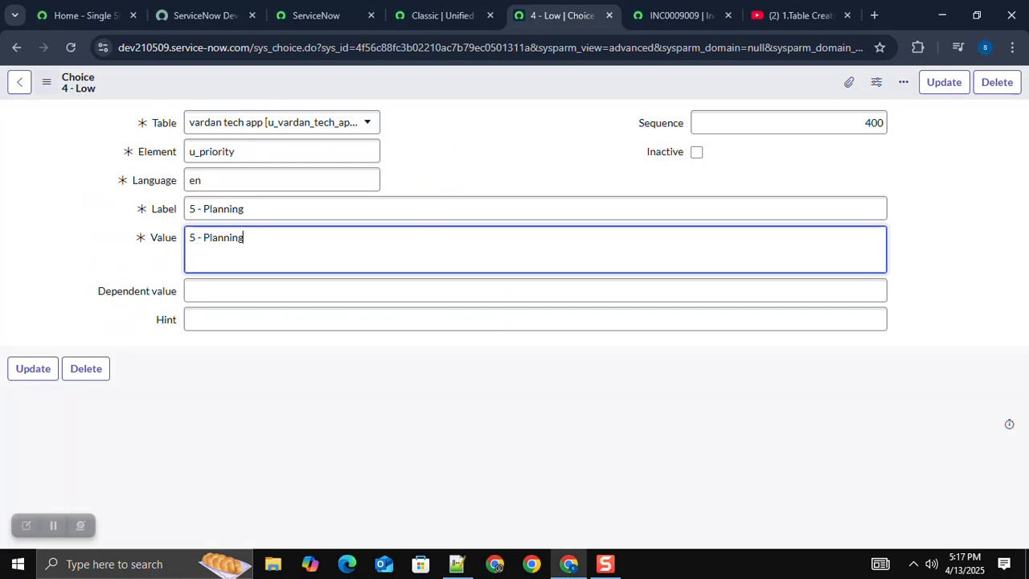
left_click(871, 123)
key("BackSpace")
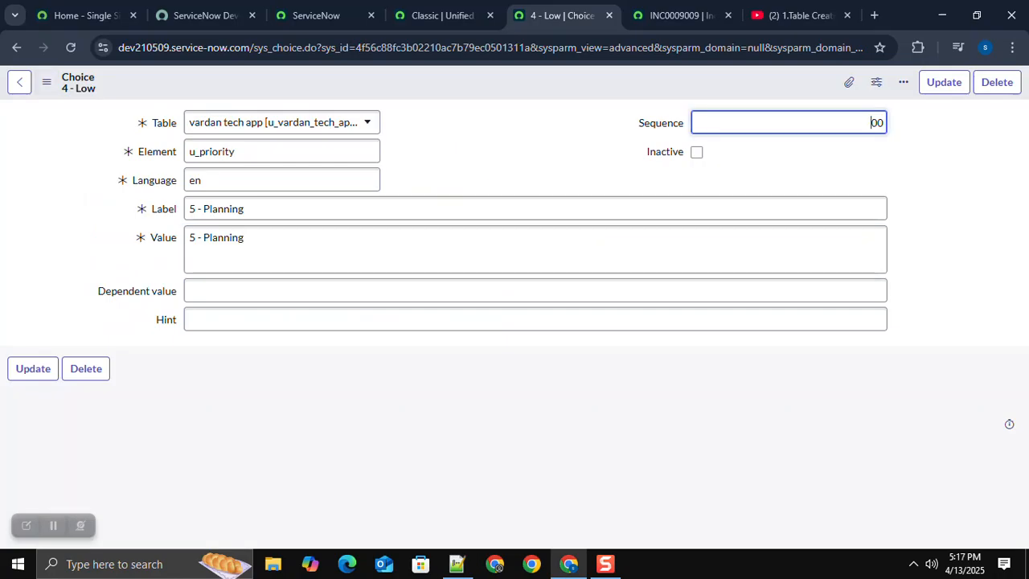
type("5")
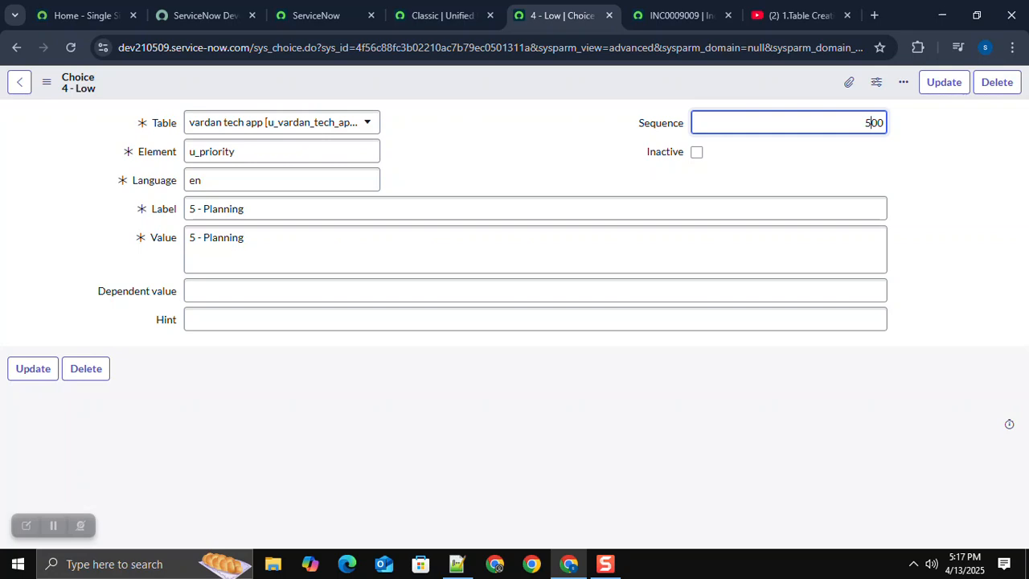
key("Return")
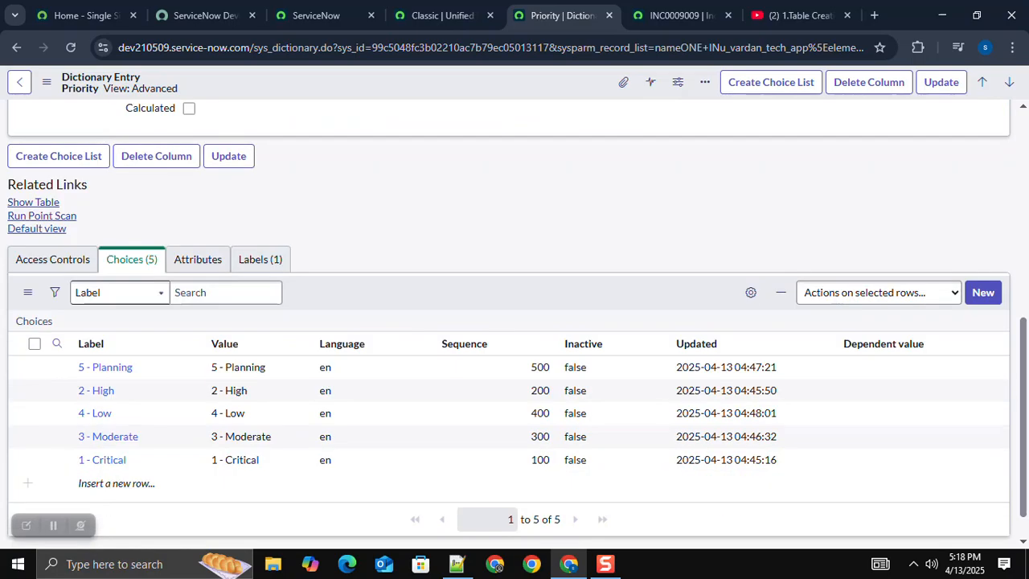
Step: Examine the Impact options on a new vardan tech app record and consult the Priority column of the Notepad++ matrix
scroll(105, 328, "down", 1)
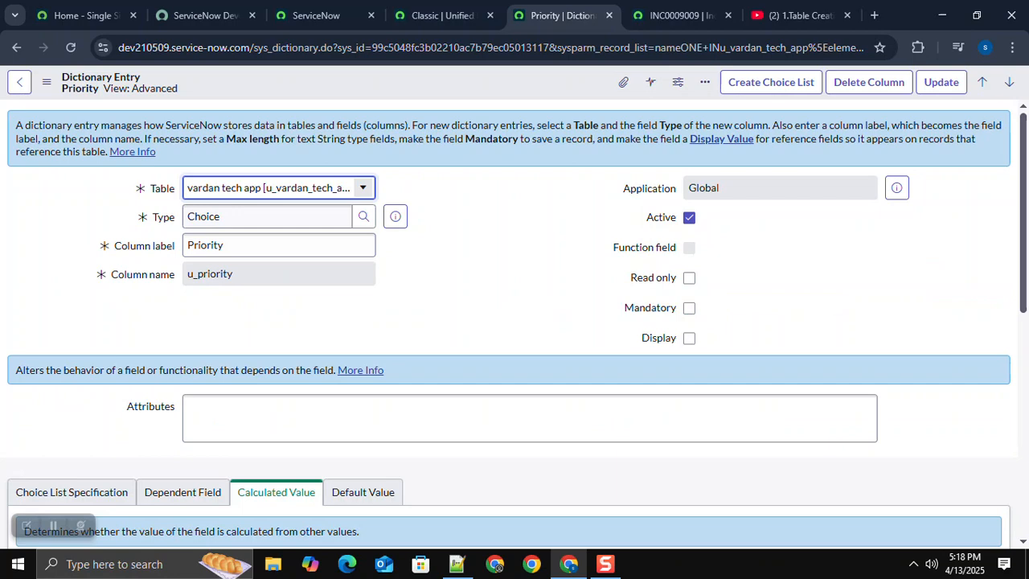
left_click(33, 405)
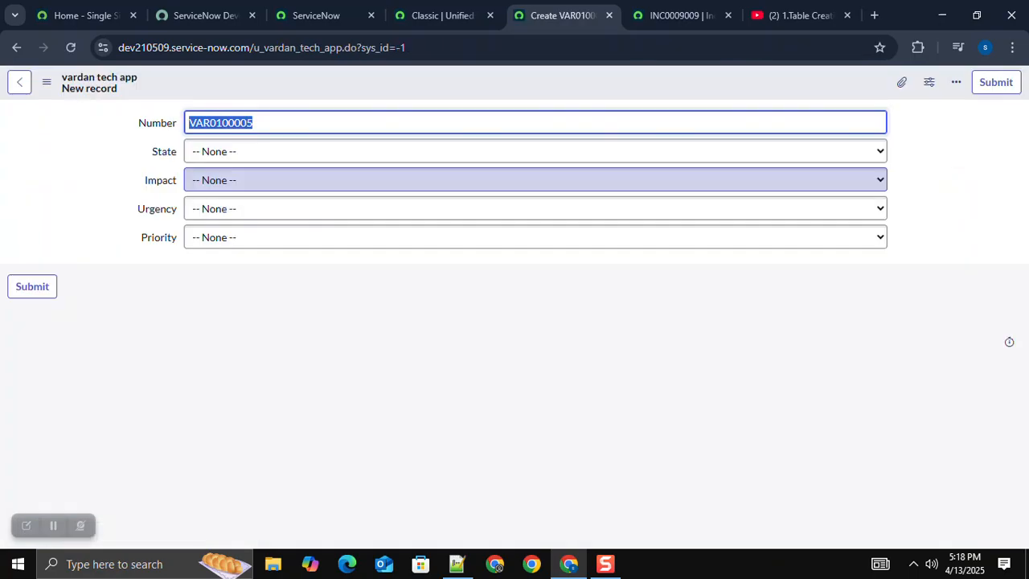
left_click(535, 180)
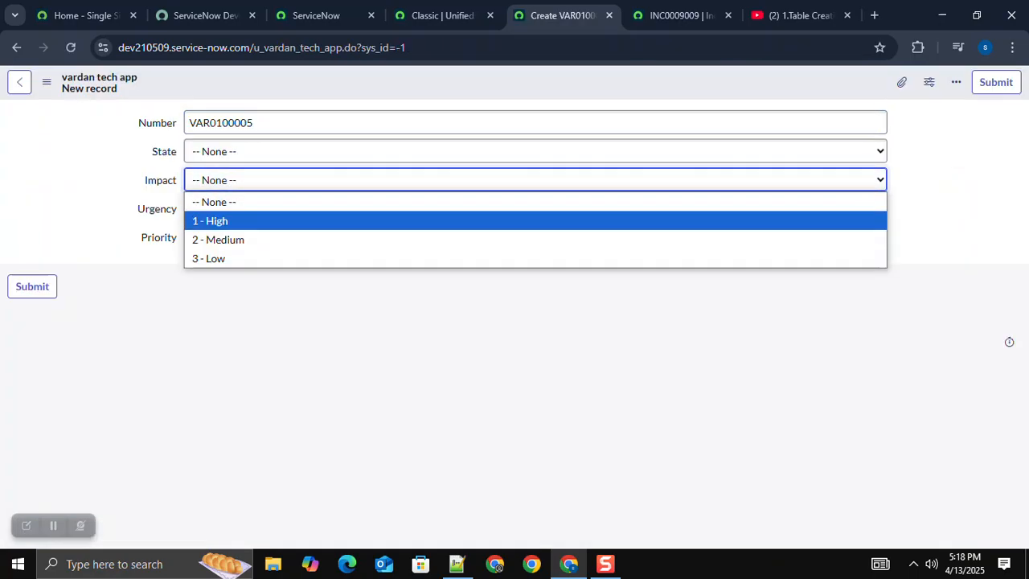
key("Escape")
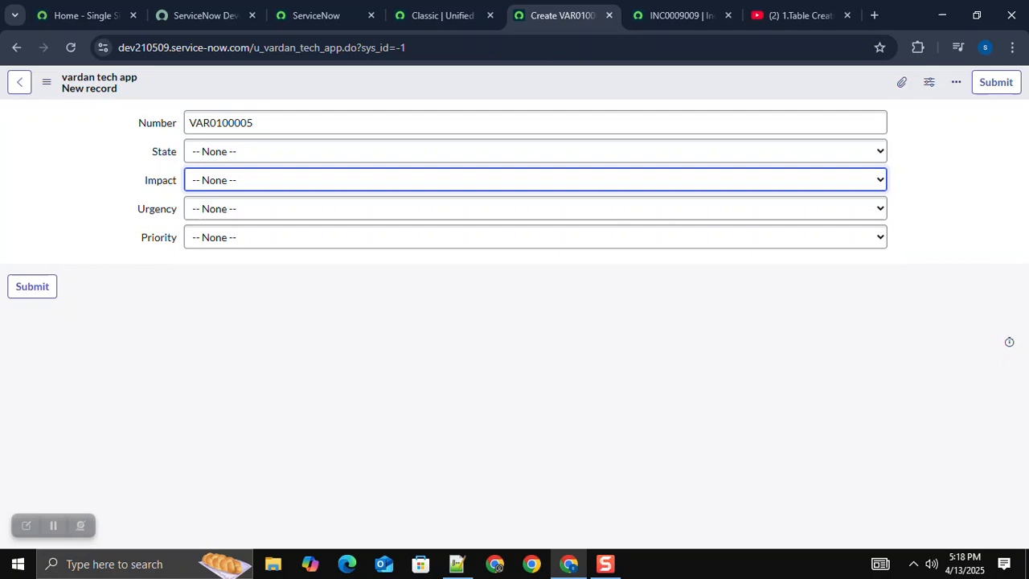
key("alt+Tab")
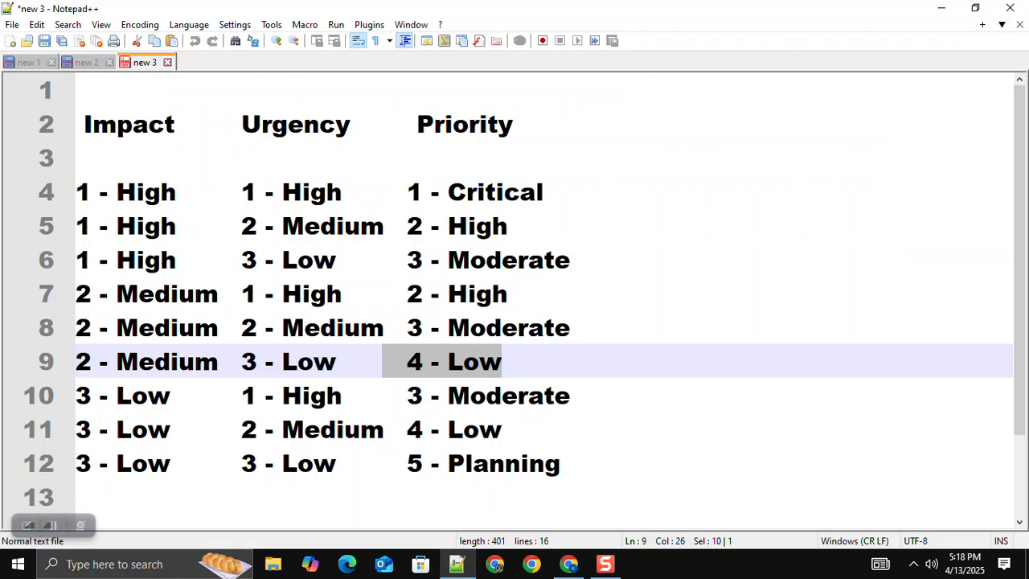
left_click(468, 124)
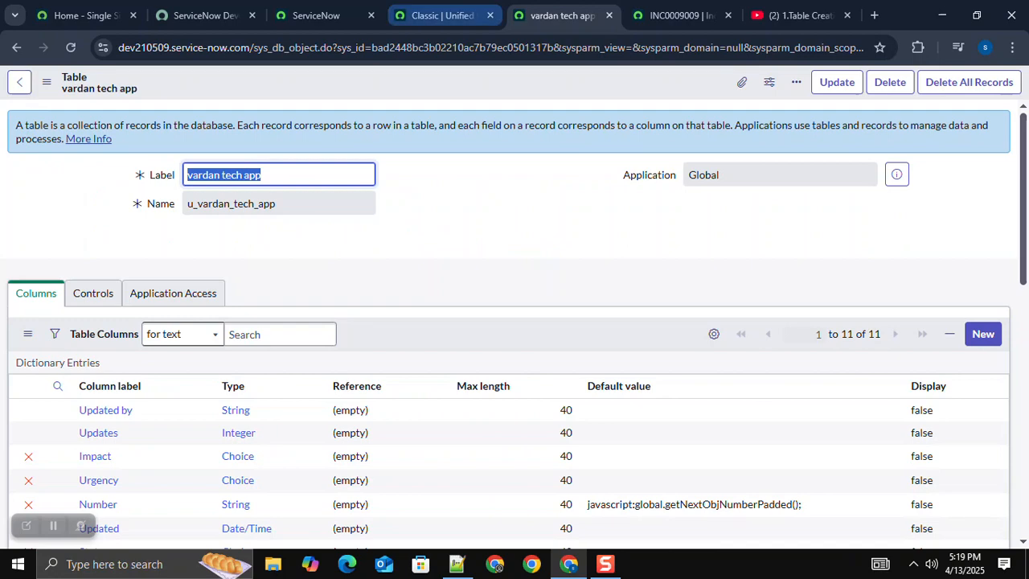
Step: Go to the System Definition tables in ServiceNow and start a new table labelled Vardan Look up
left_click(442, 16)
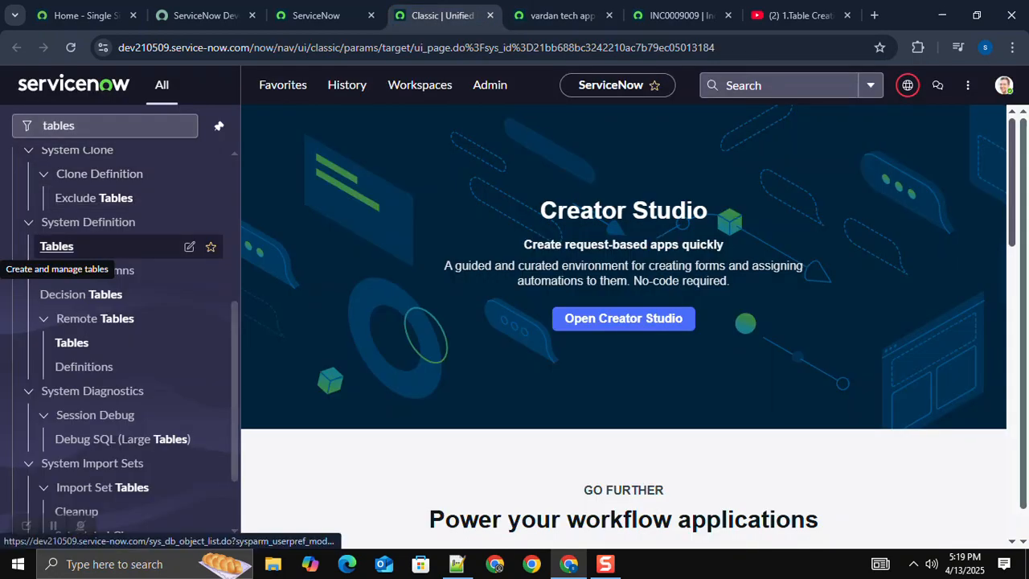
left_click(56, 247, "ctrl")
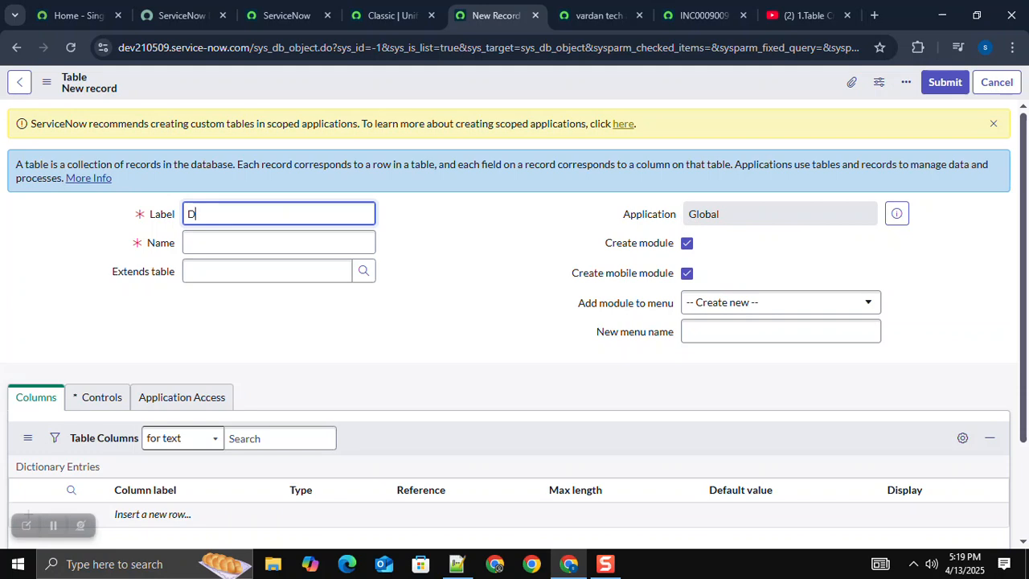
type("ardhan")
type("o")
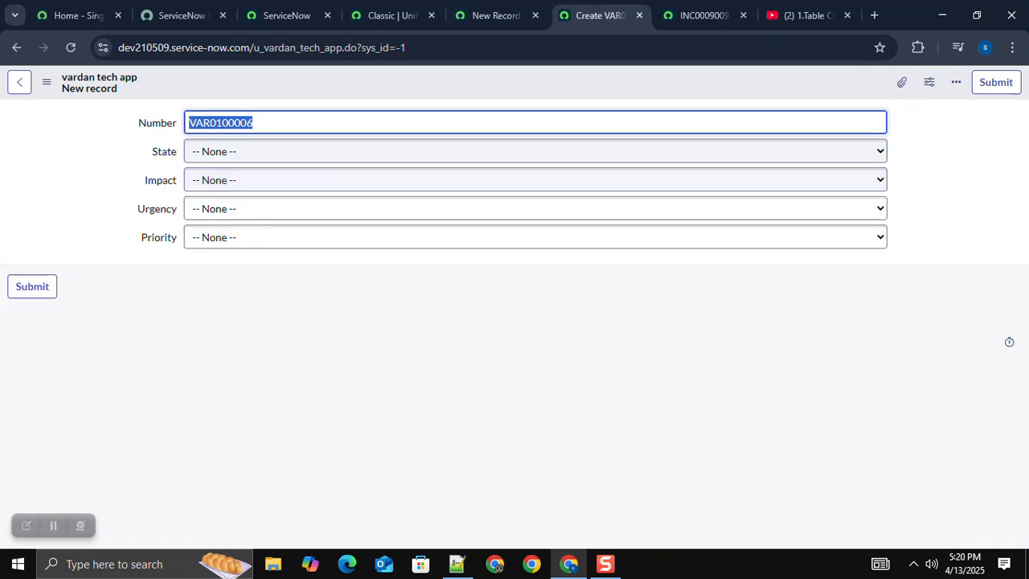
Step: Make the Vardan Look up table extend Data Lookup Matcher Rules and save the table
left_click(496, 15)
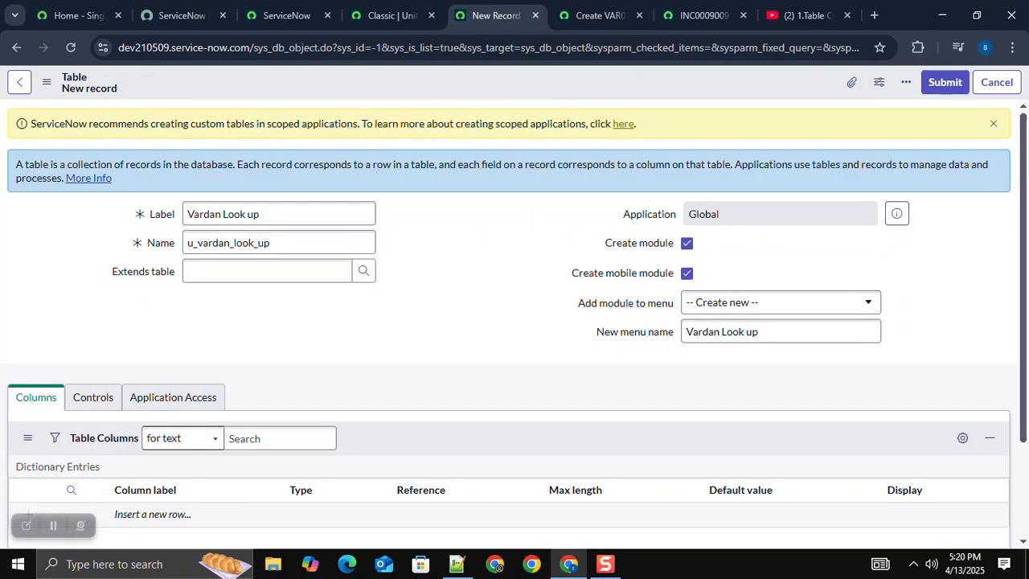
left_click(278, 214)
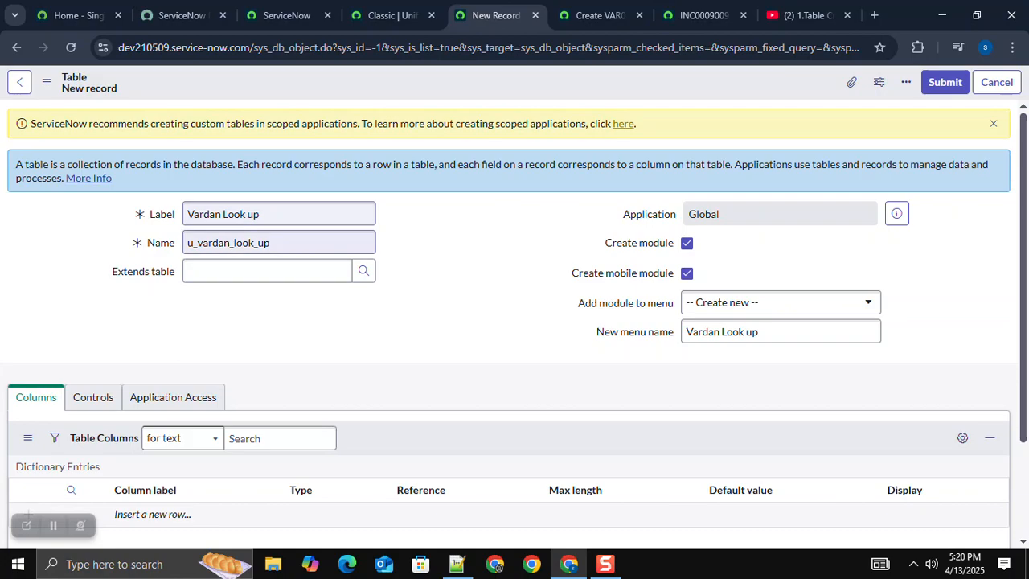
left_click(267, 271)
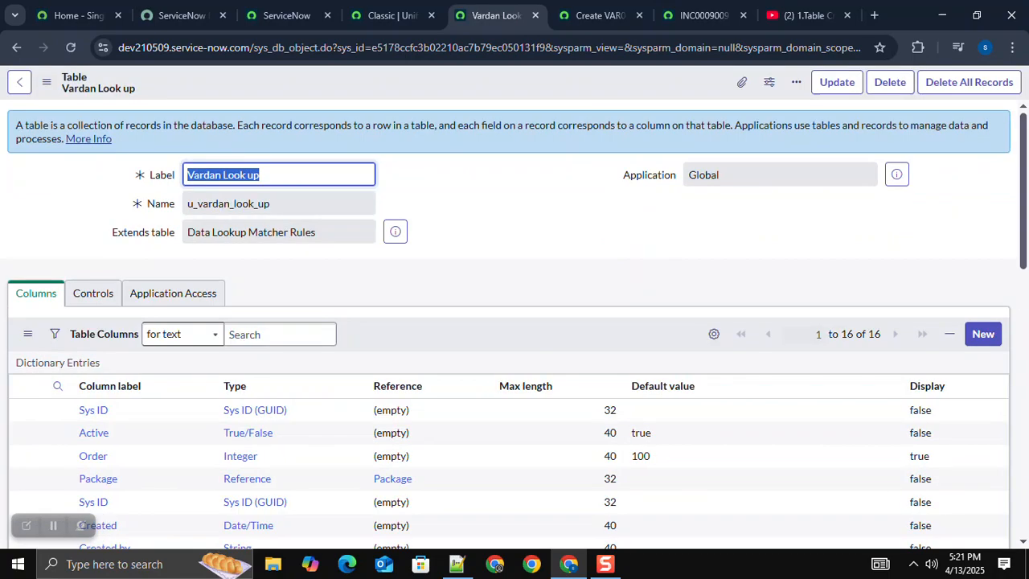
Step: Create a Choice column labelled Impact on the Vardan Look up table and save it
scroll(512, 322, "down", 10)
scroll(511, 321, "up", 10)
scroll(514, 322, "down", 2)
left_click(984, 224)
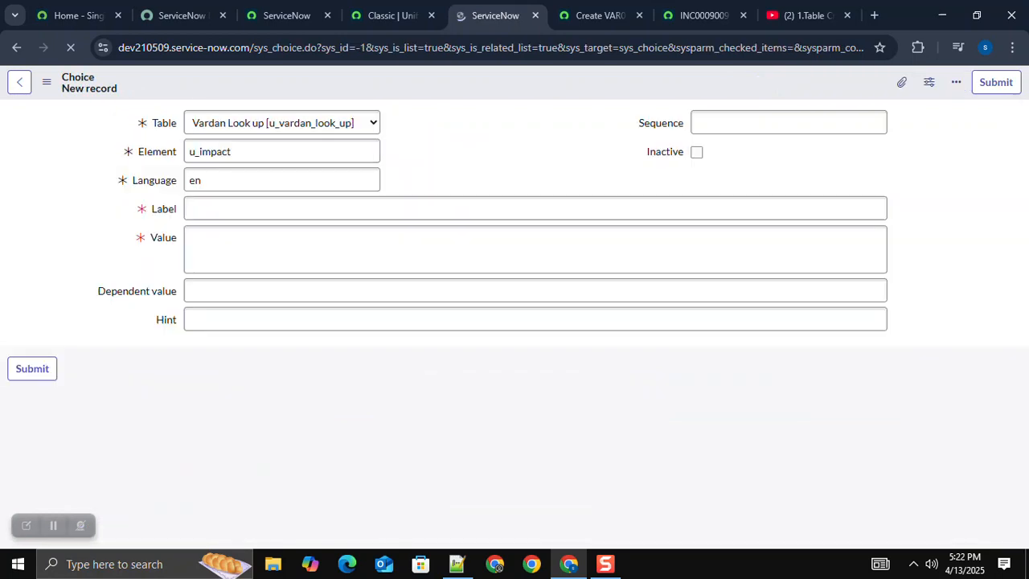
key("alt+Tab")
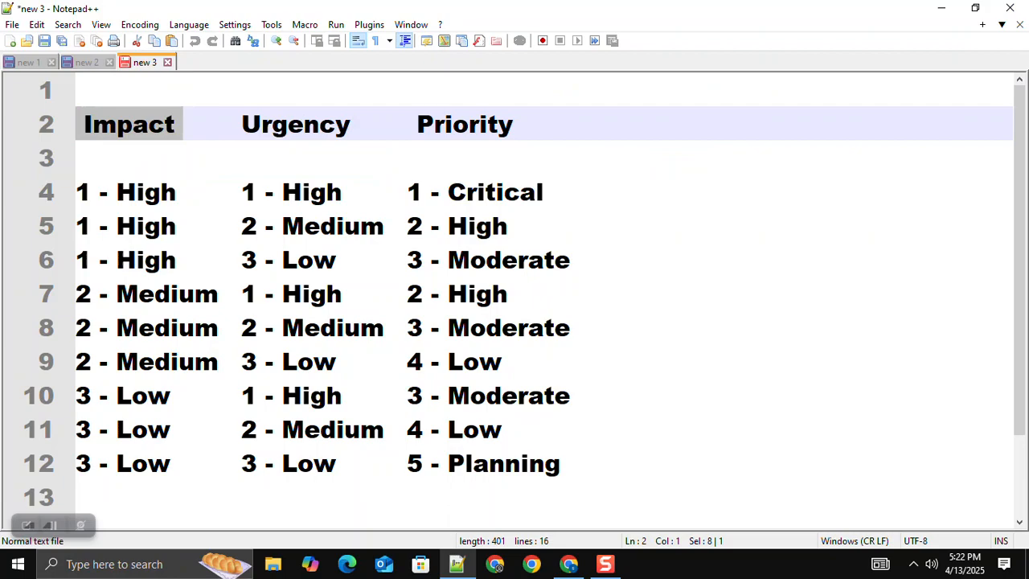
left_click_drag(177, 192, 77, 192)
key("alt+Tab")
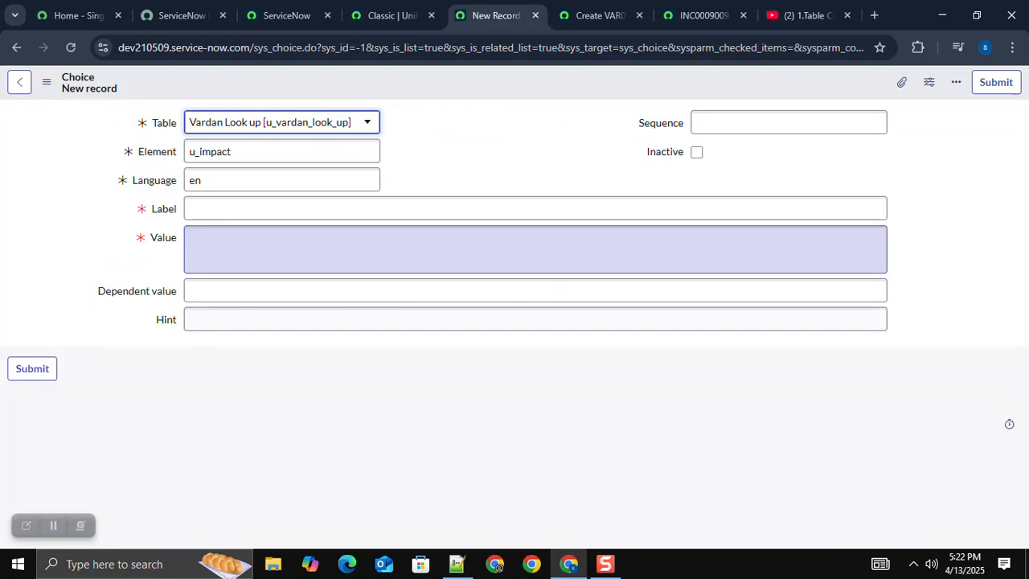
left_click(789, 123)
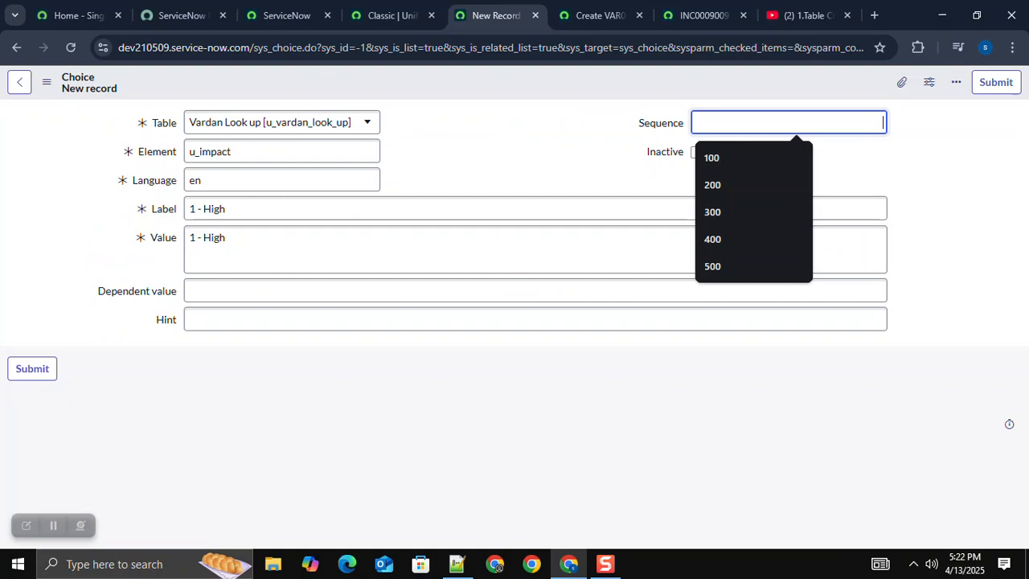
type("100")
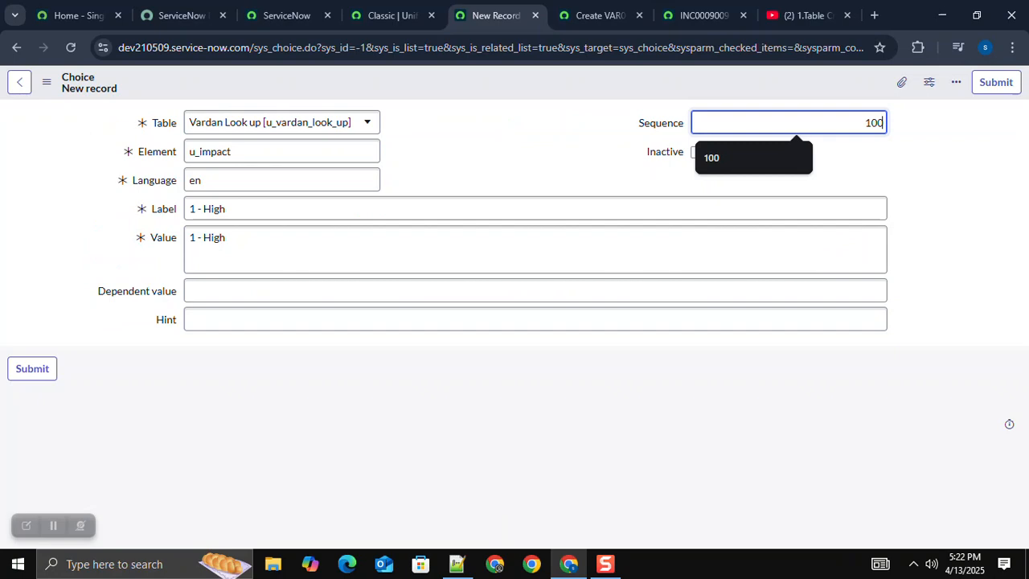
key("Return")
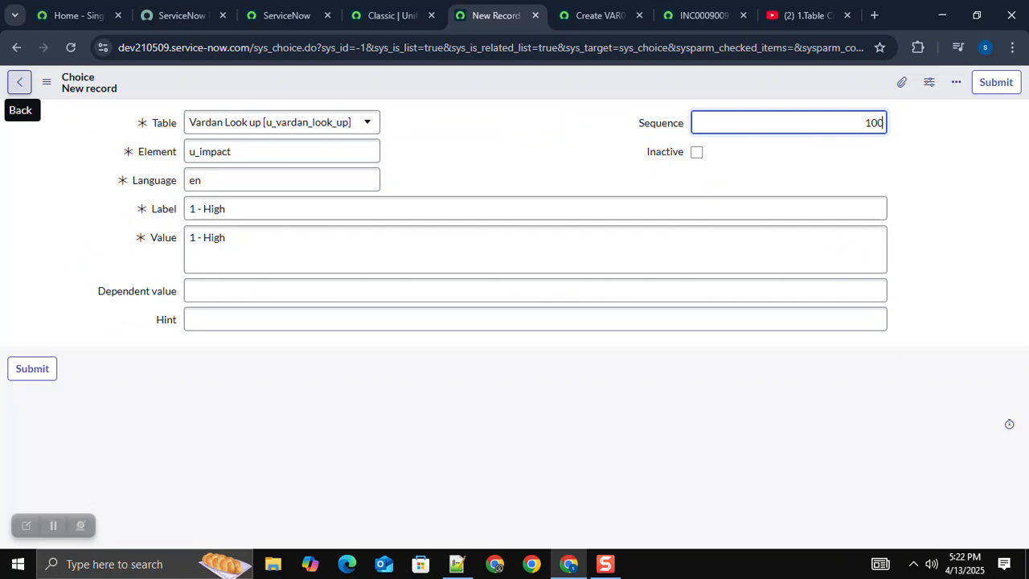
left_click(19, 81)
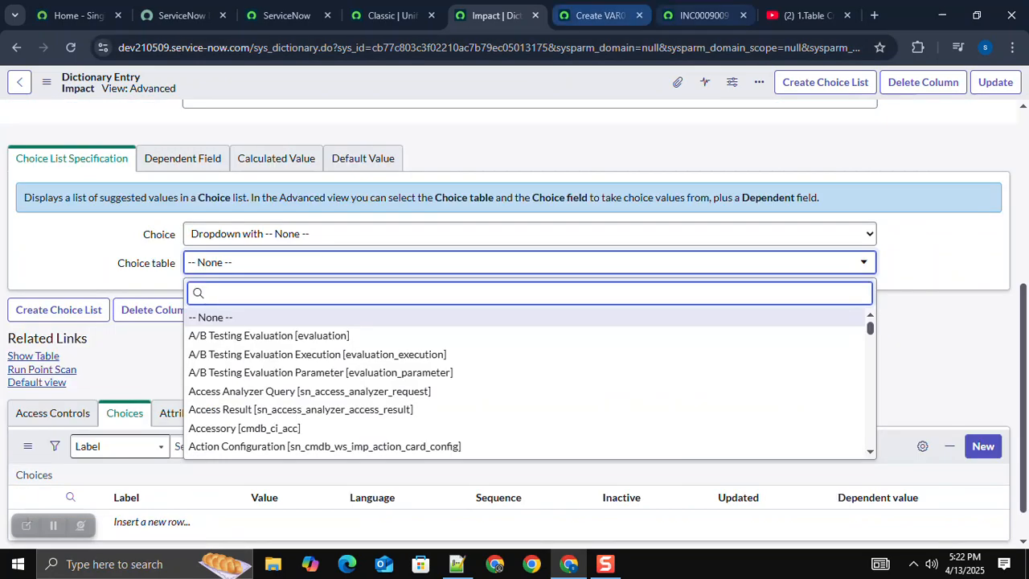
Step: Save the Vardan Look up table's Impact dictionary entry with its choice type set to Dropdown with -- None --
left_click(599, 15)
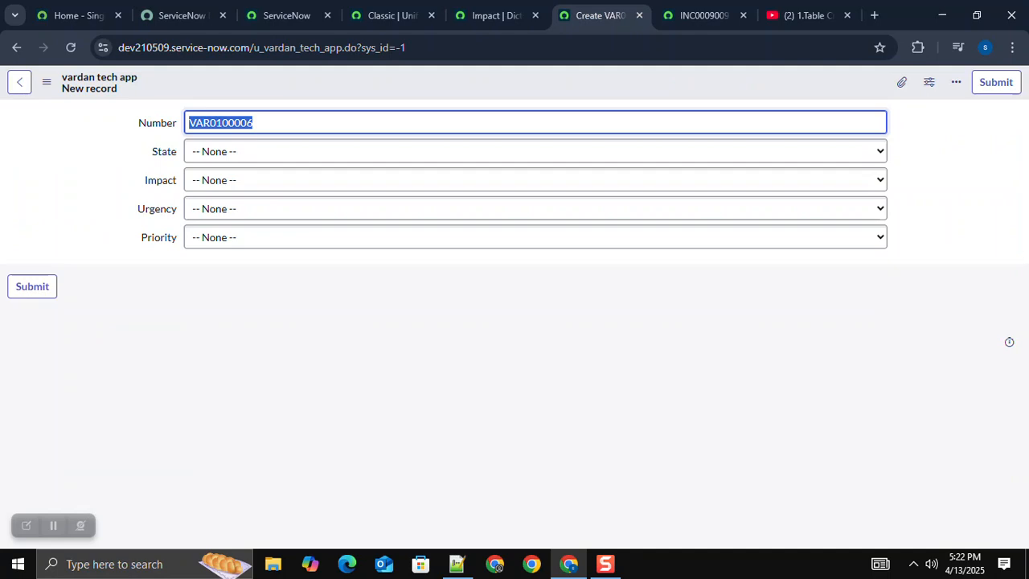
key("ctrl+shift+Tab")
right_click(448, 83)
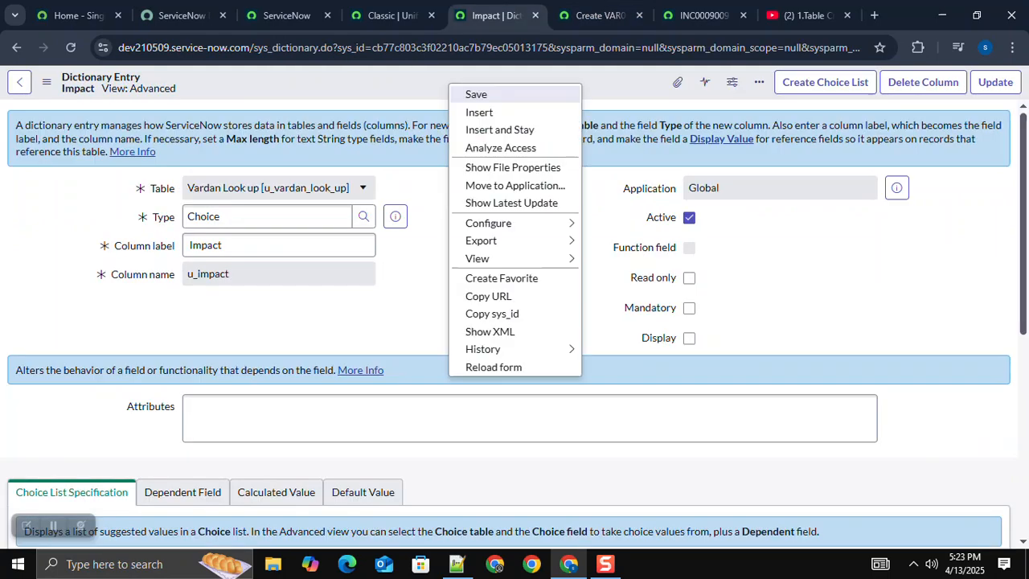
left_click(476, 94)
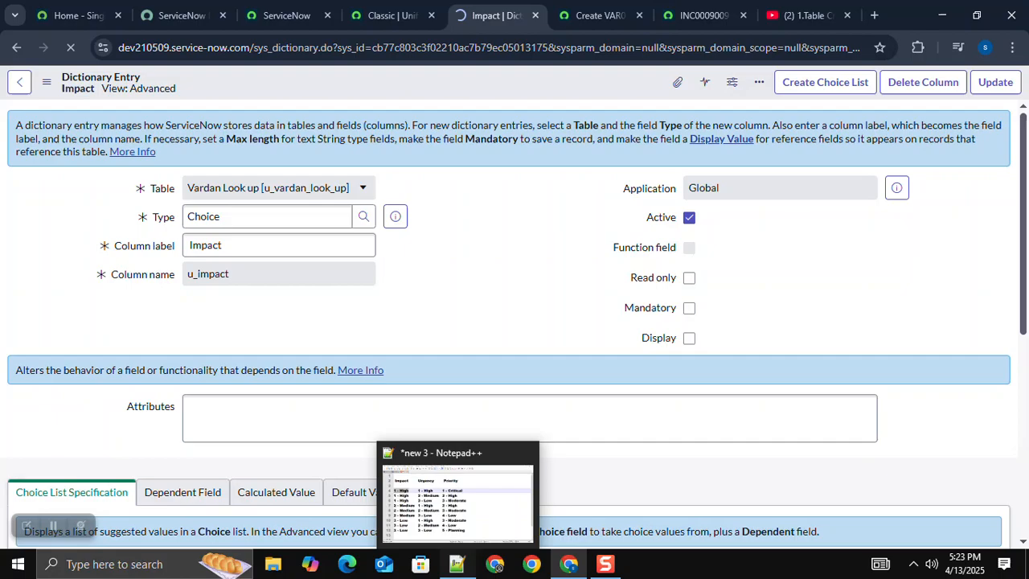
Step: Check the Impact, Urgency and Priority matrix in Notepad++ and return to the ServiceNow dictionary entry in Chrome
left_click(457, 563)
mouse_move(569, 563)
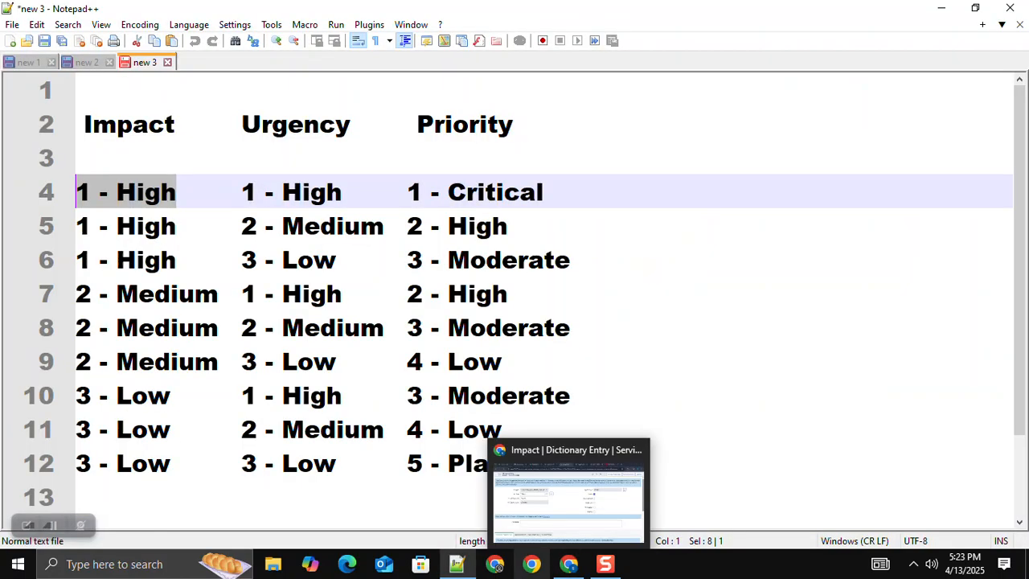
left_click(532, 564)
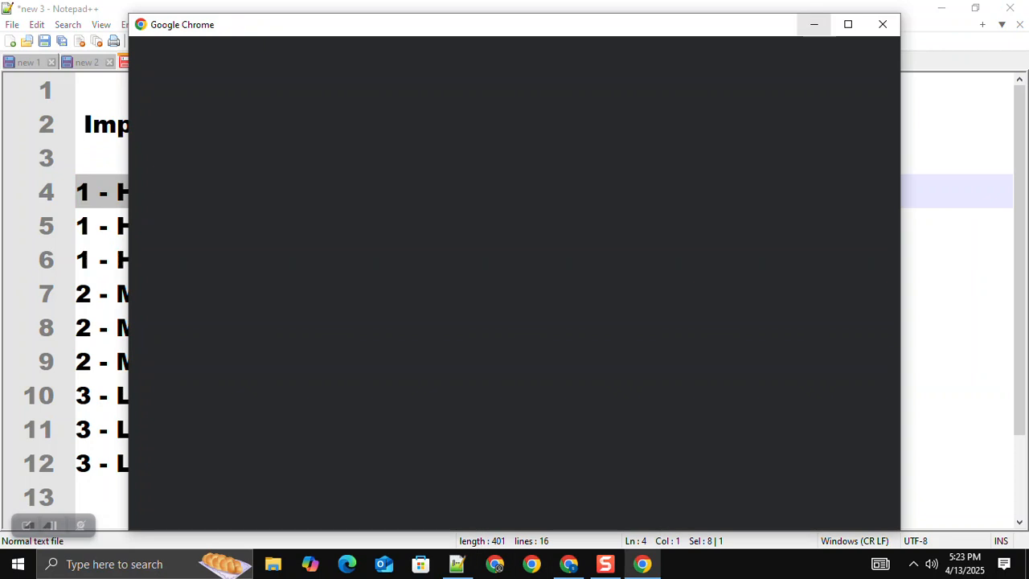
left_click(813, 24)
mouse_move(568, 564)
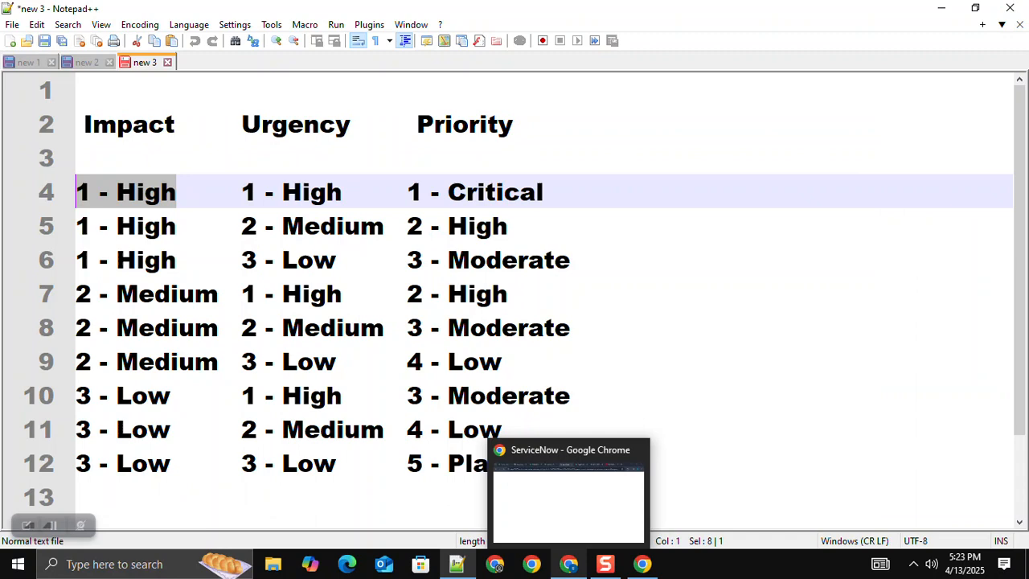
left_click(569, 498)
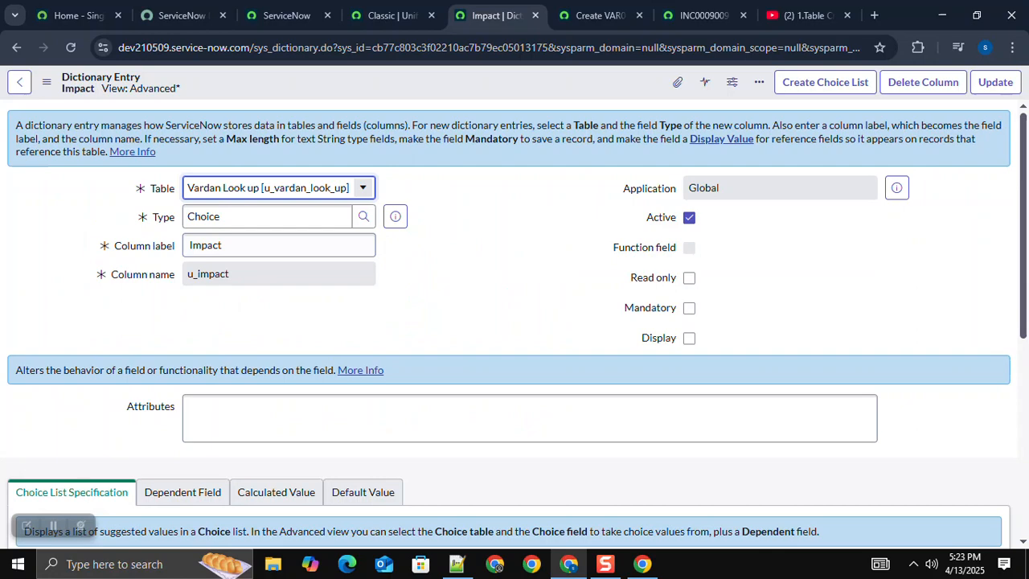
Step: Add and save a Choice column labelled Urgency on Vardan Look up, with Dropdown with -- None --, choice table vardan tech app and choice field Urgency
left_click(19, 82)
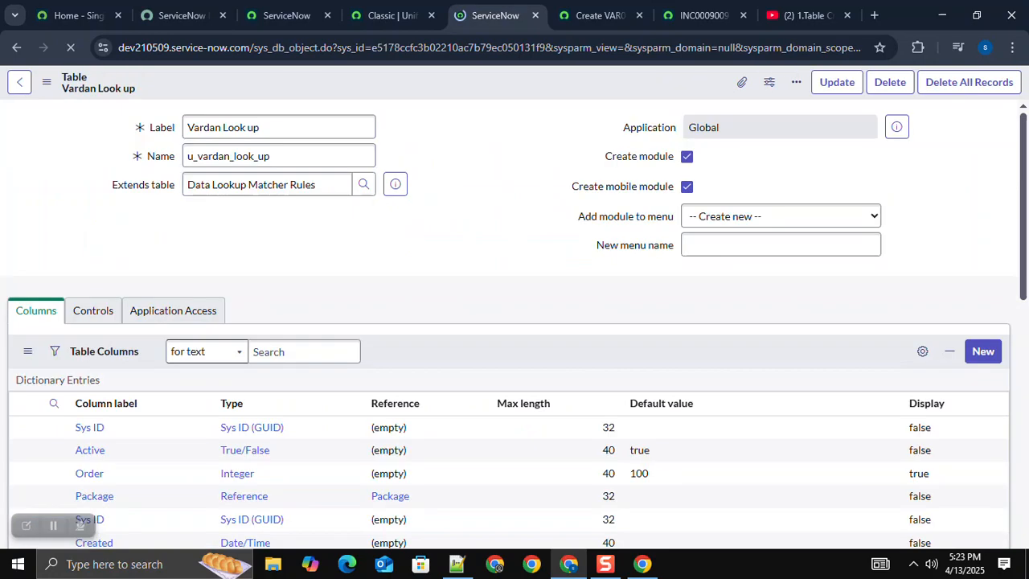
left_click(983, 334)
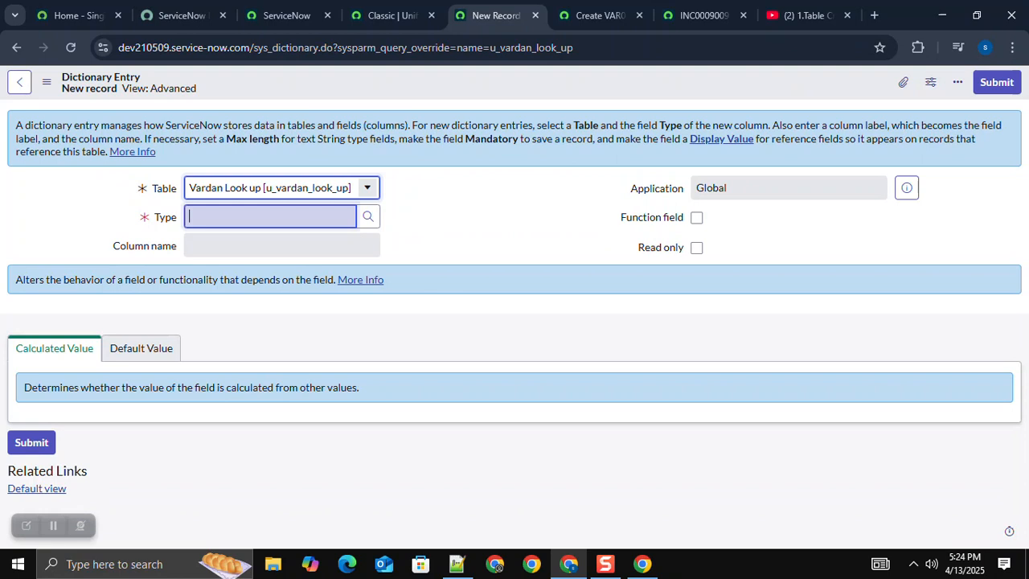
type("Urgency")
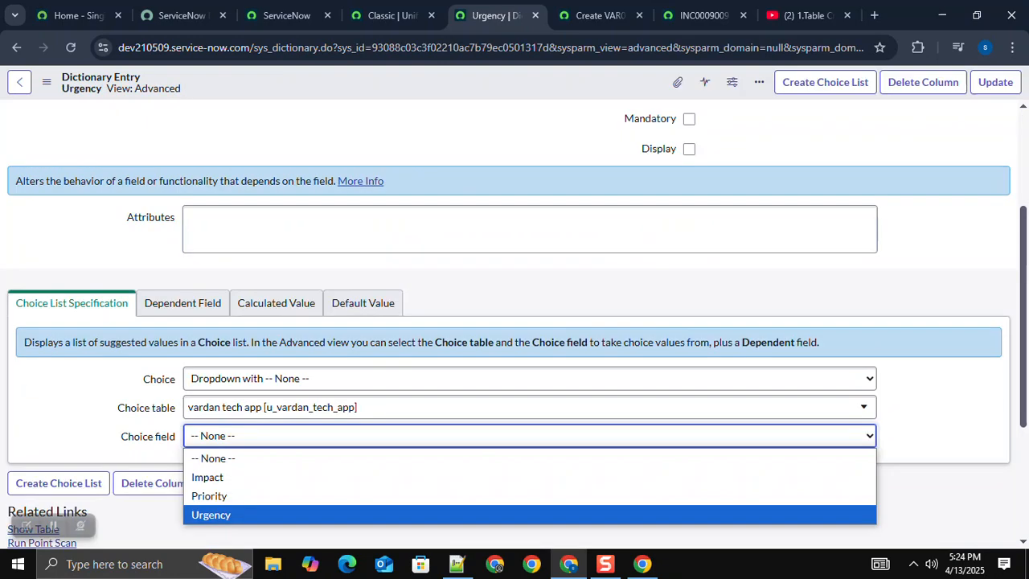
key("Return")
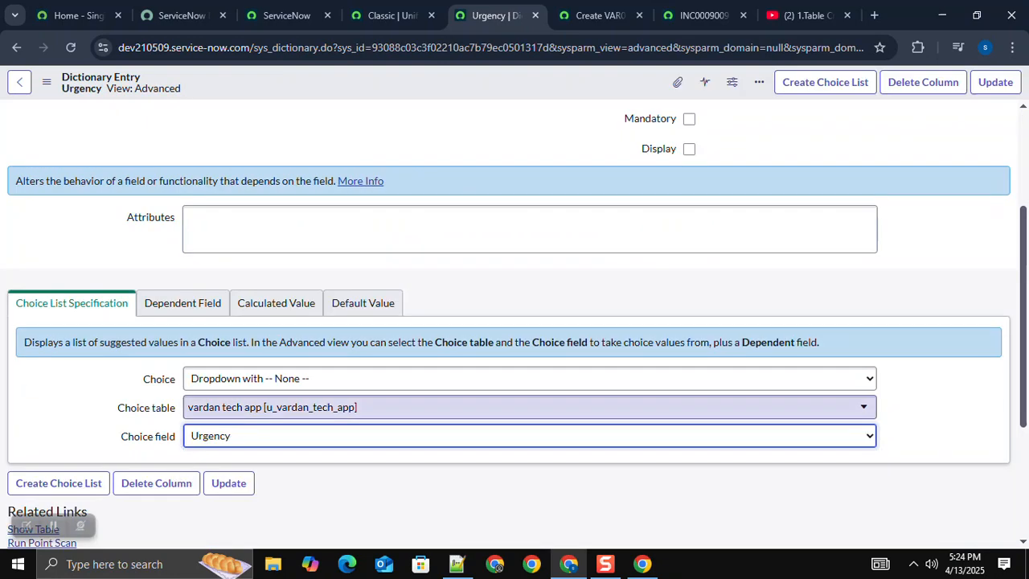
right_click(427, 83)
left_click(454, 95)
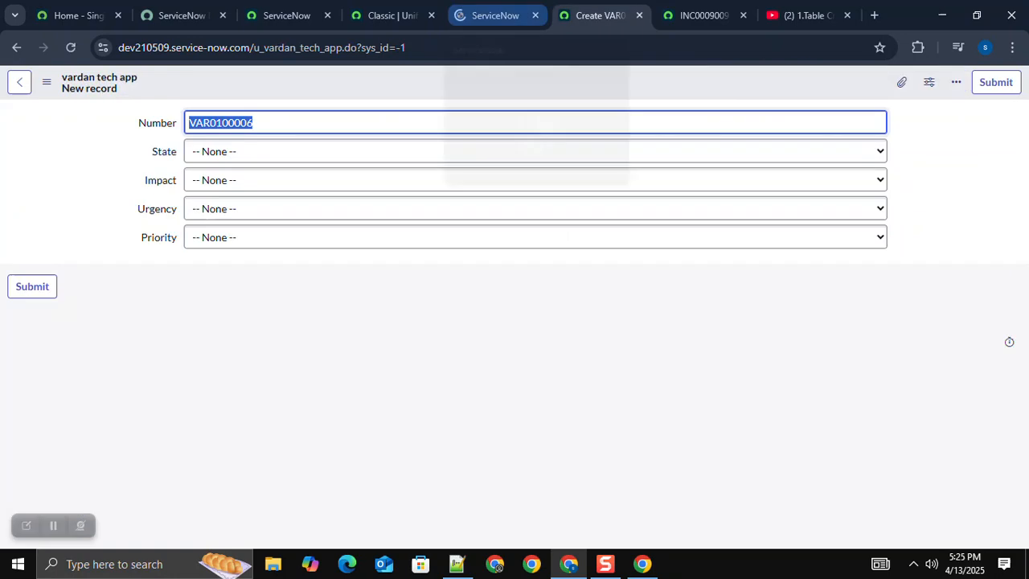
Step: Create a Choice column labelled Priority on the Vardan Look up table, matching the heading in the Notepad++ notes, and save it
left_click(496, 15)
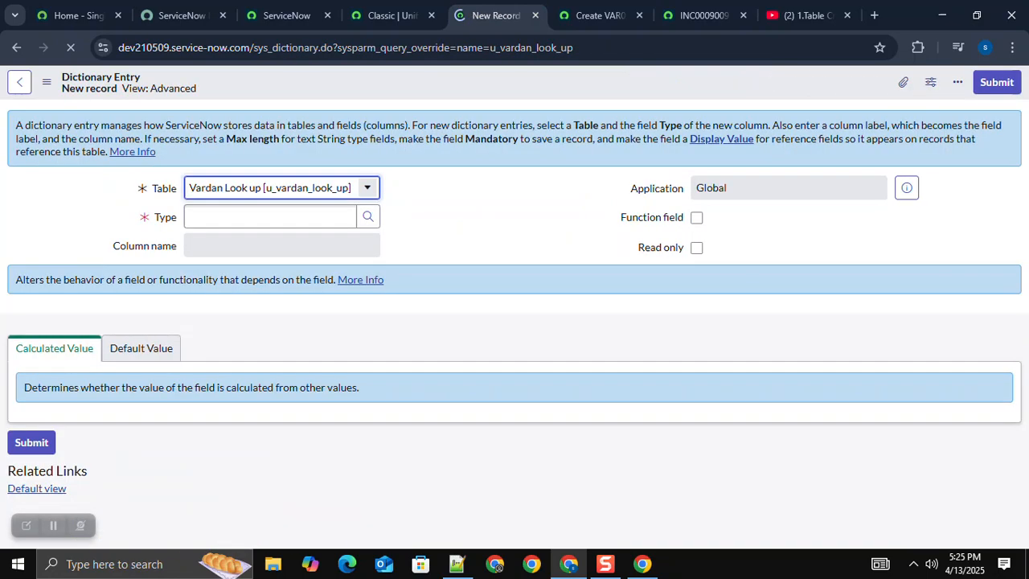
type("Choice")
left_click(279, 245)
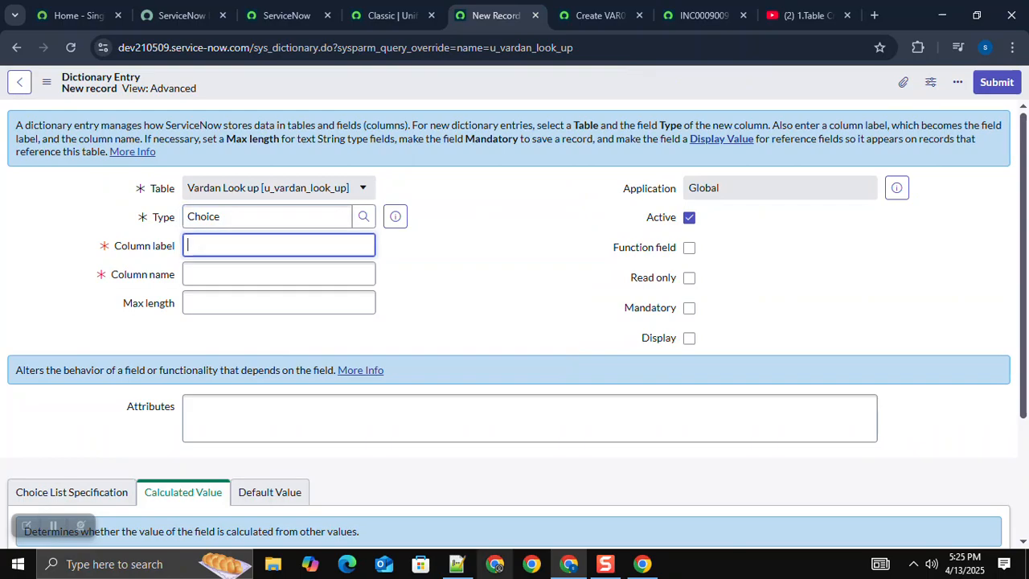
left_click(457, 564)
double_click(465, 125)
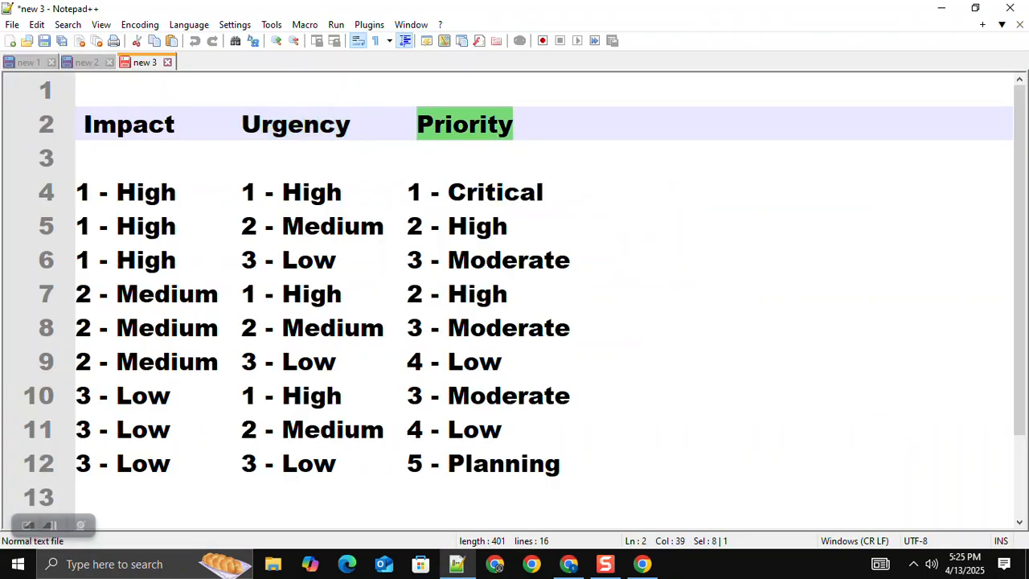
key("alt+Tab")
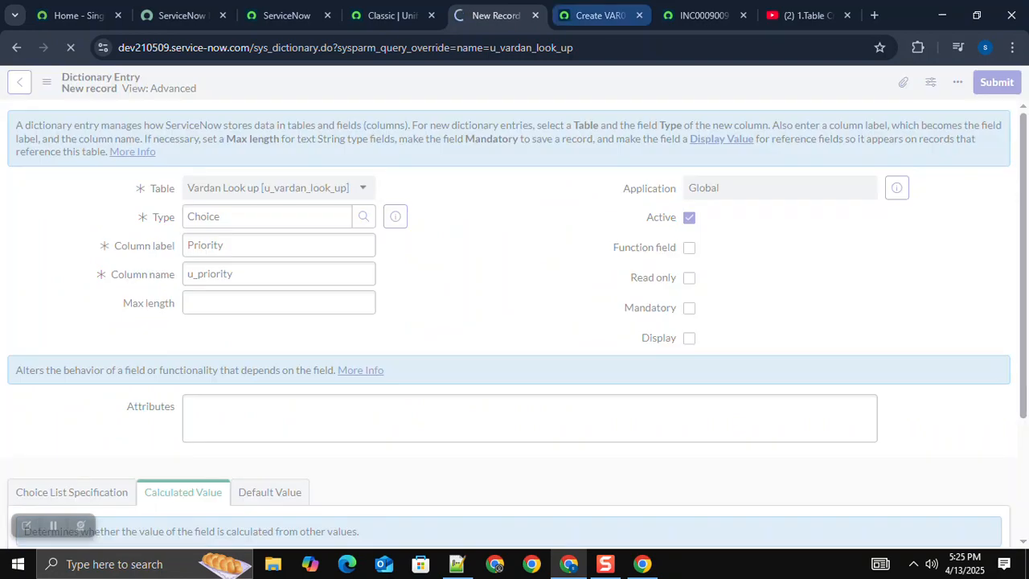
Step: Leave the unsaved vardan tech app record and review the Priority dictionary entry alongside the Vardan Look up table definition
left_click(600, 15)
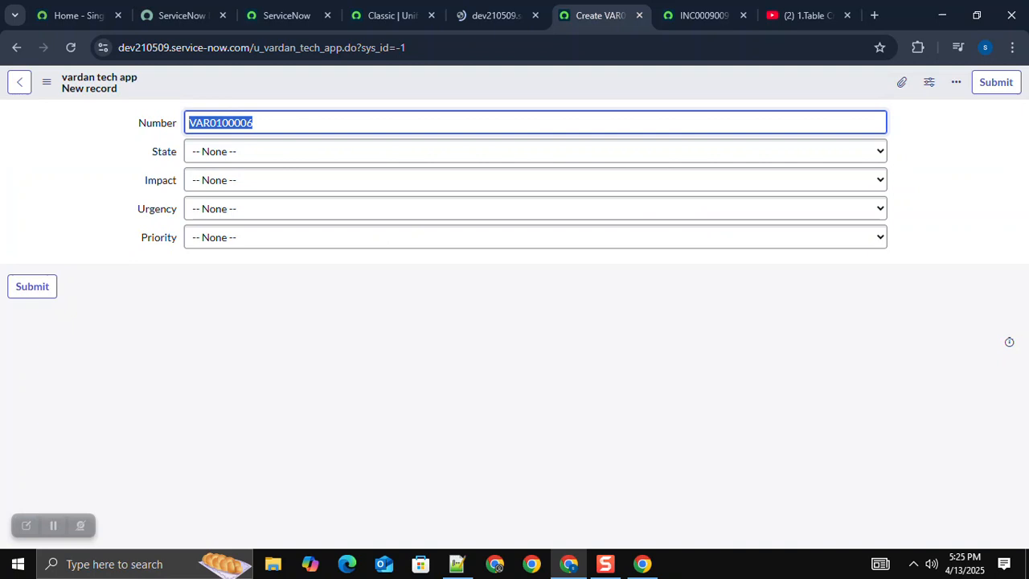
left_click(19, 82)
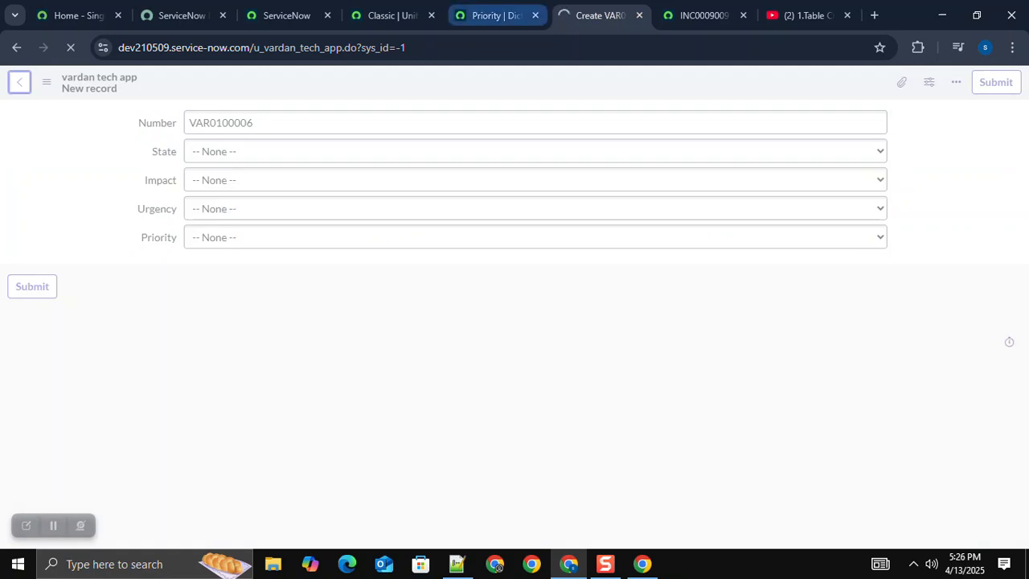
left_click(496, 15)
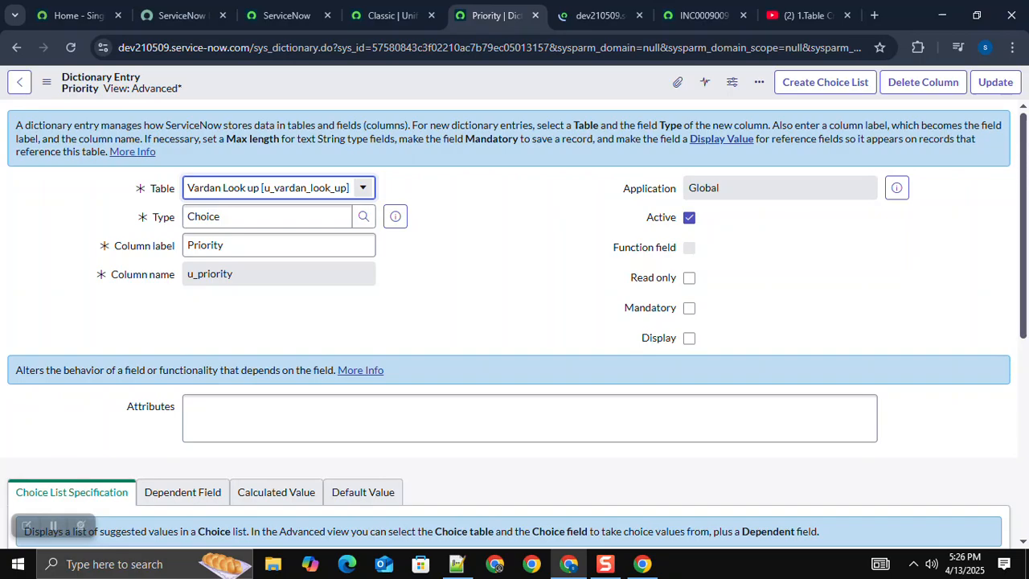
key("ctrl+Tab")
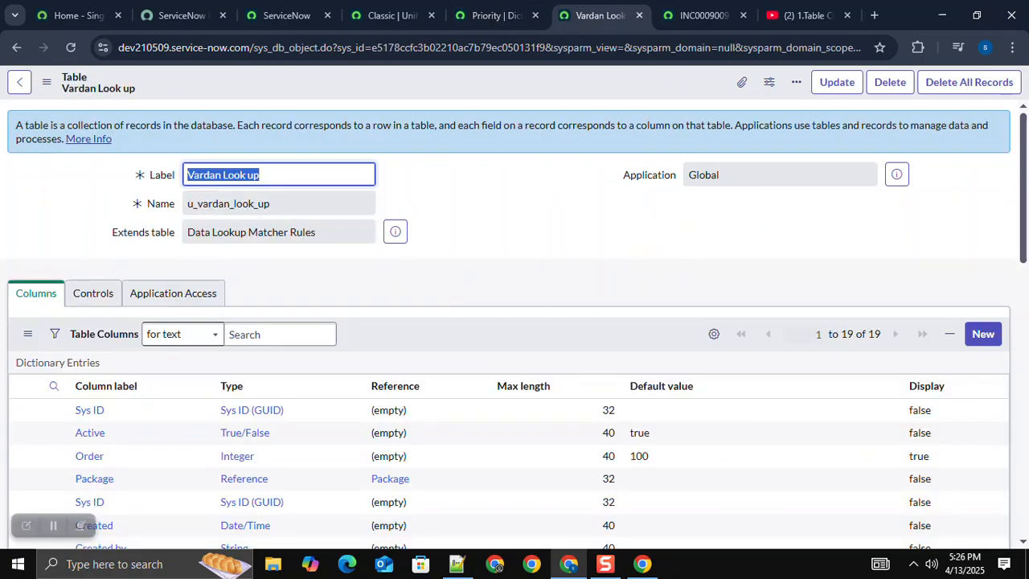
key("ctrl+shift+Tab")
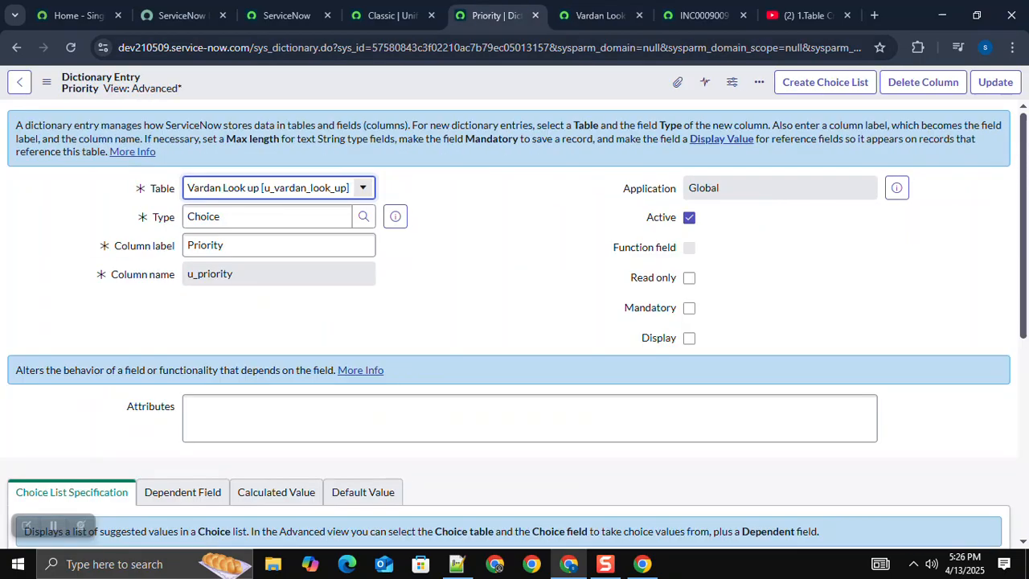
key("ctrl+shift+Tab")
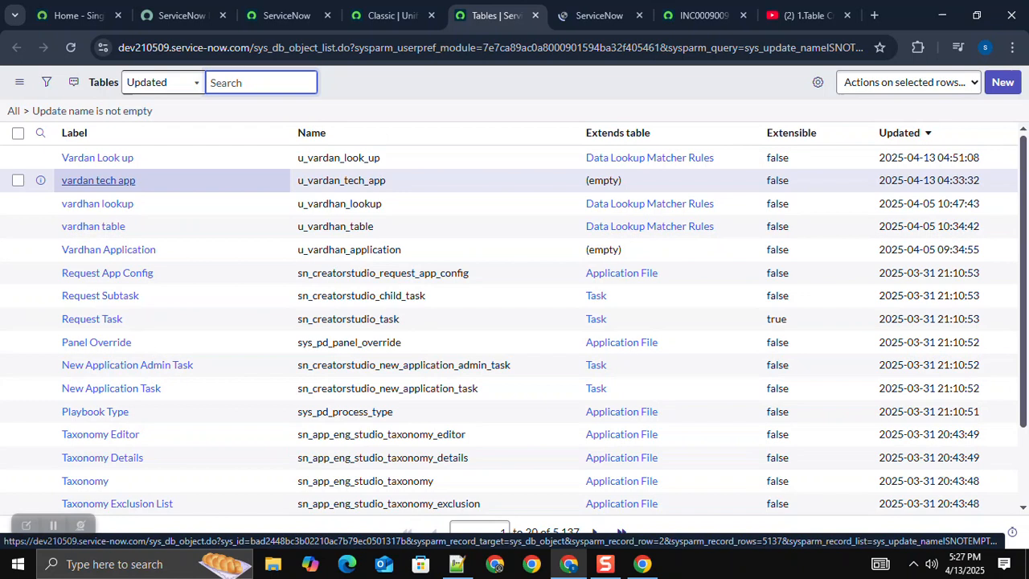
Step: Open the Vardan Look up table record, go to Data Lookup Definitions and start a new Data Lookup Rule
left_click(97, 157, "ctrl")
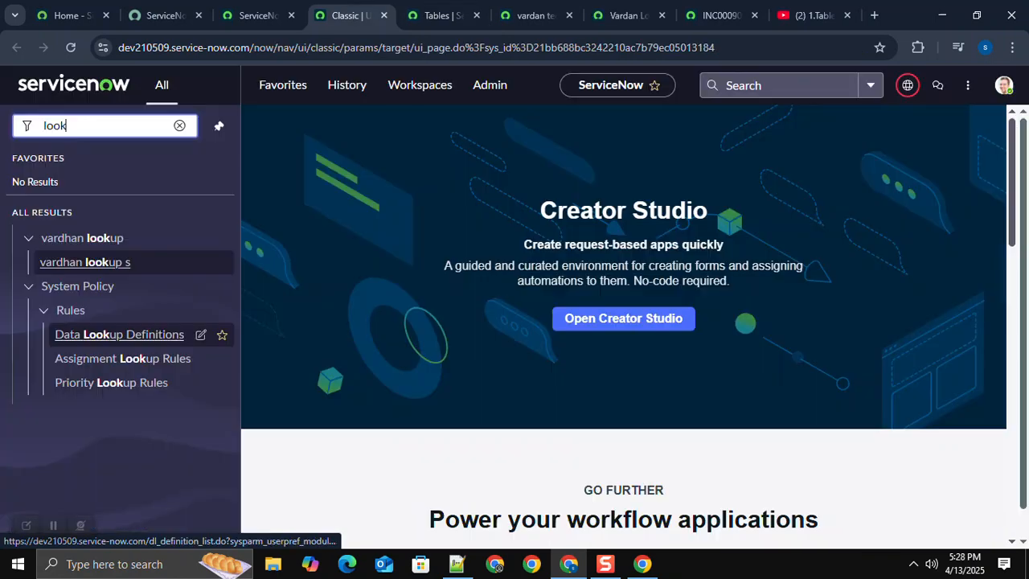
left_click(119, 335, "ctrl")
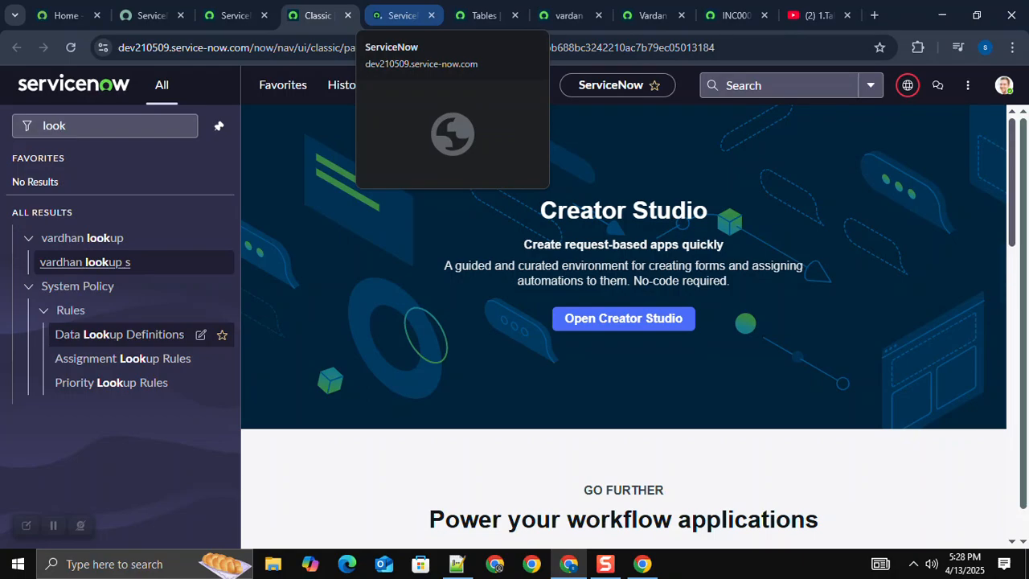
left_click(398, 16)
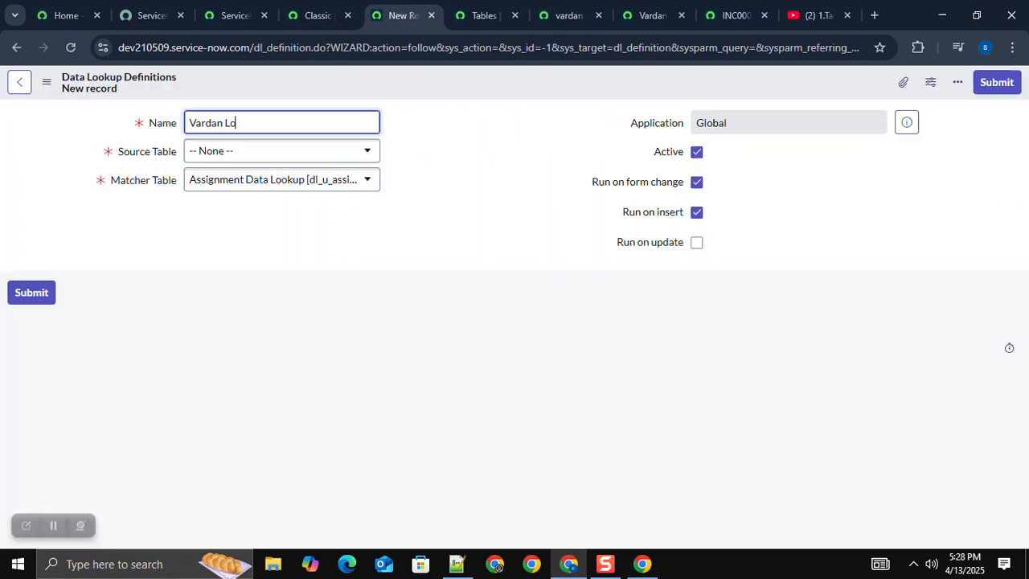
Step: Save the definition as Vardan LookUP rules with source table vardan tech app, matcher table Vardan Look up and Run on update enabled
type("oo")
type("kUP rules")
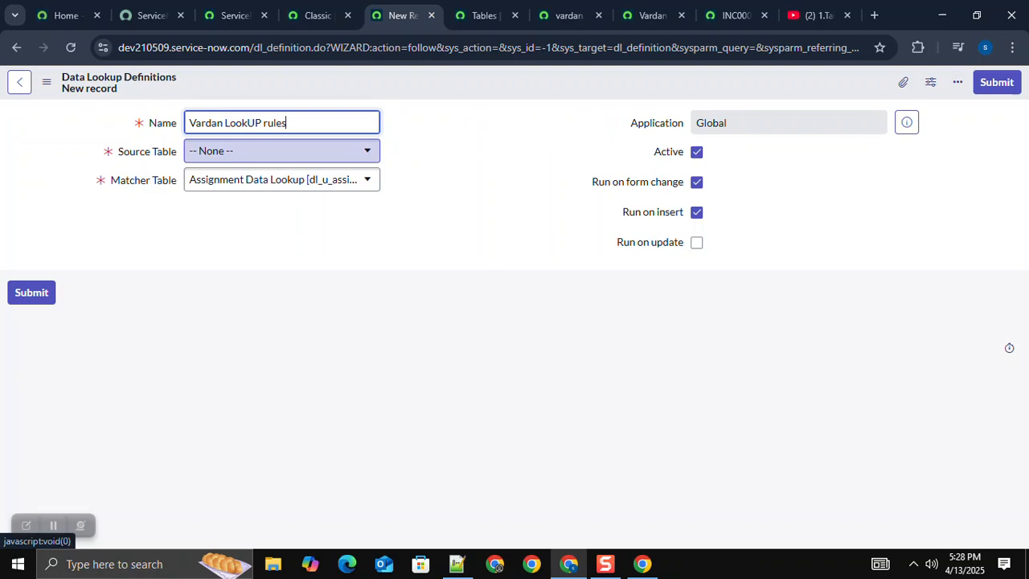
key("ctrl+7")
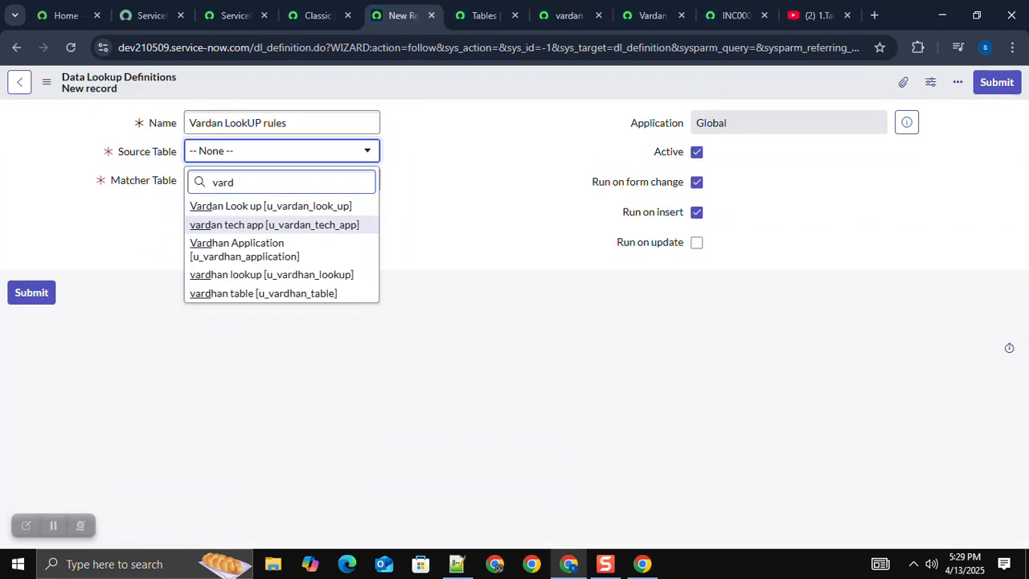
key("Return")
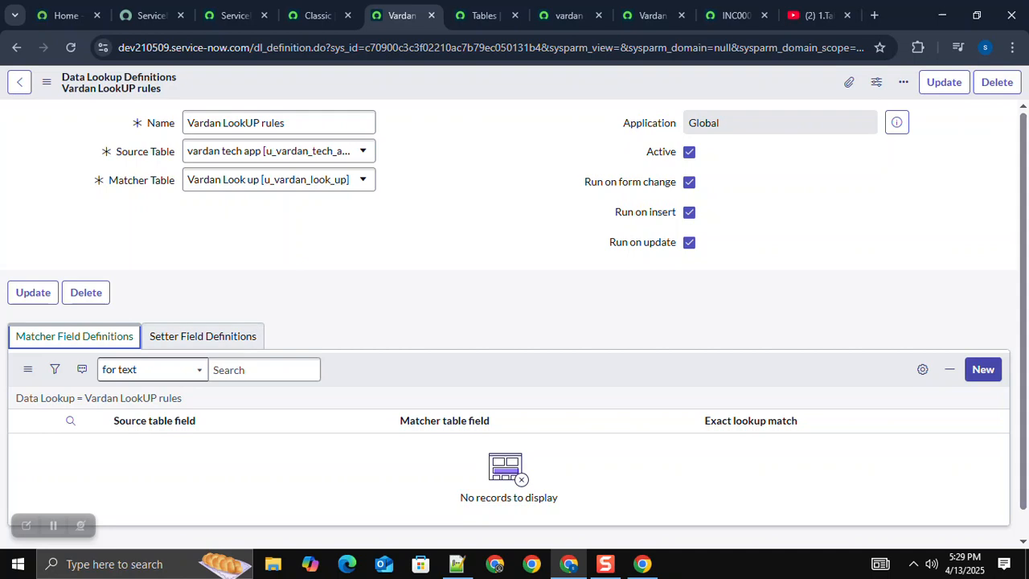
Step: Add a matcher field definition mapping source field Impact to matcher field Impact with exact lookup match enabled, and save it
left_click(983, 370)
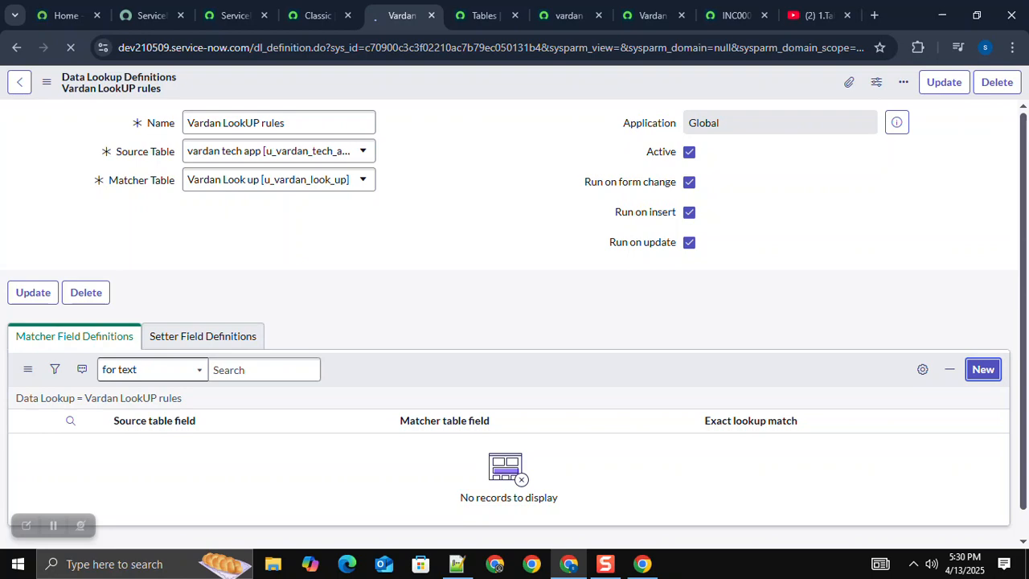
left_click(282, 151)
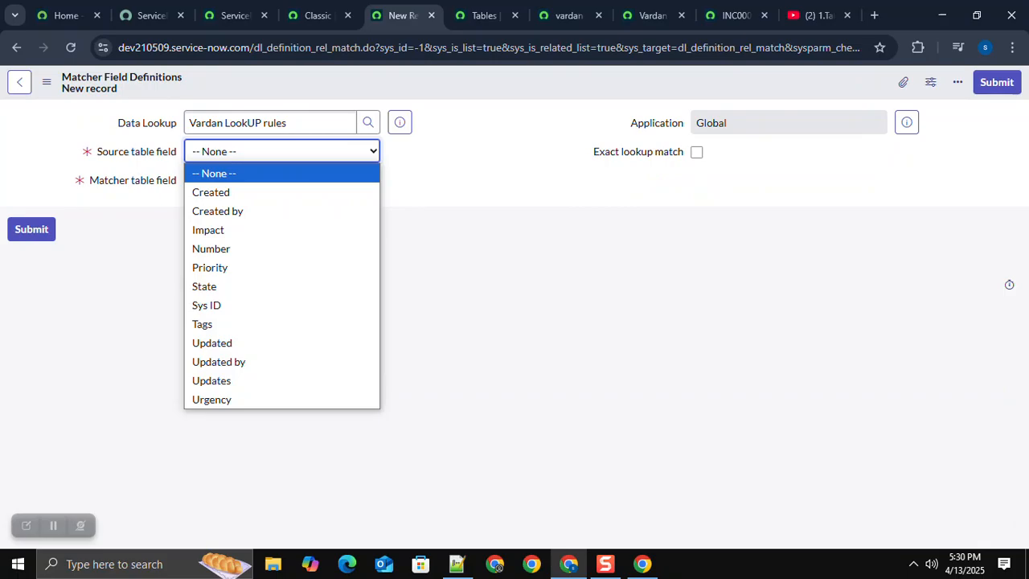
key("alt+Tab")
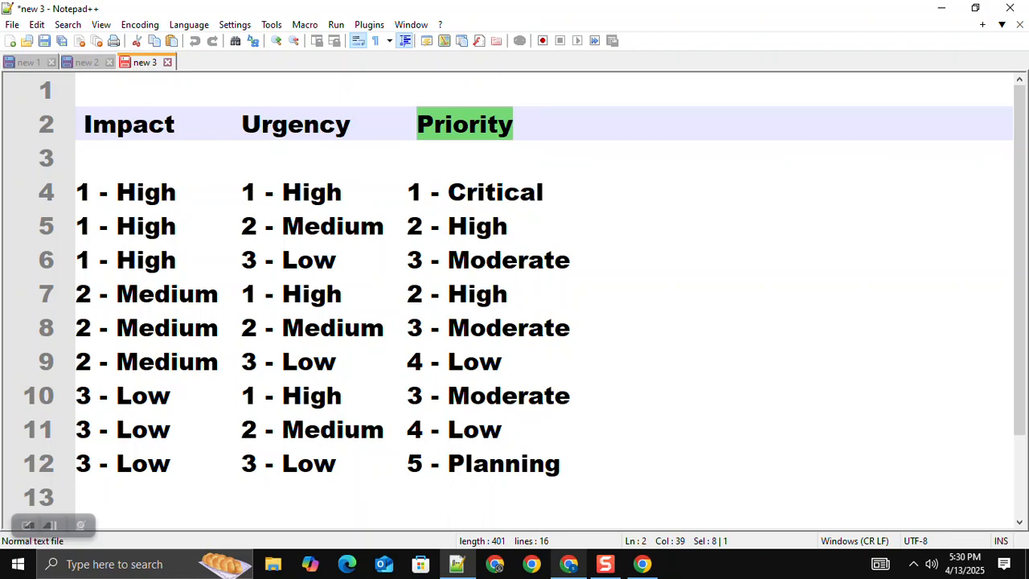
key("alt+Tab")
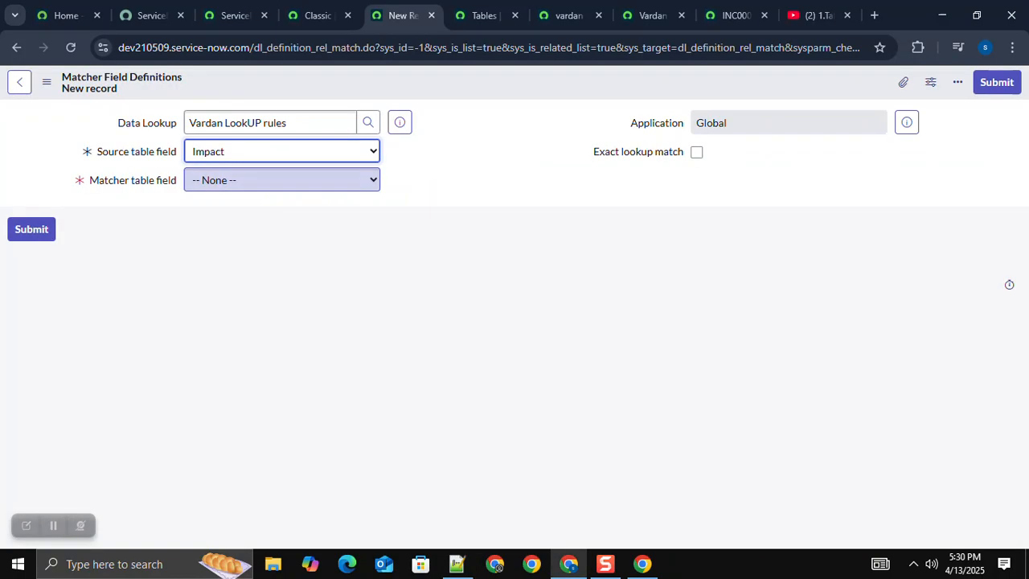
key("Tab")
key("i")
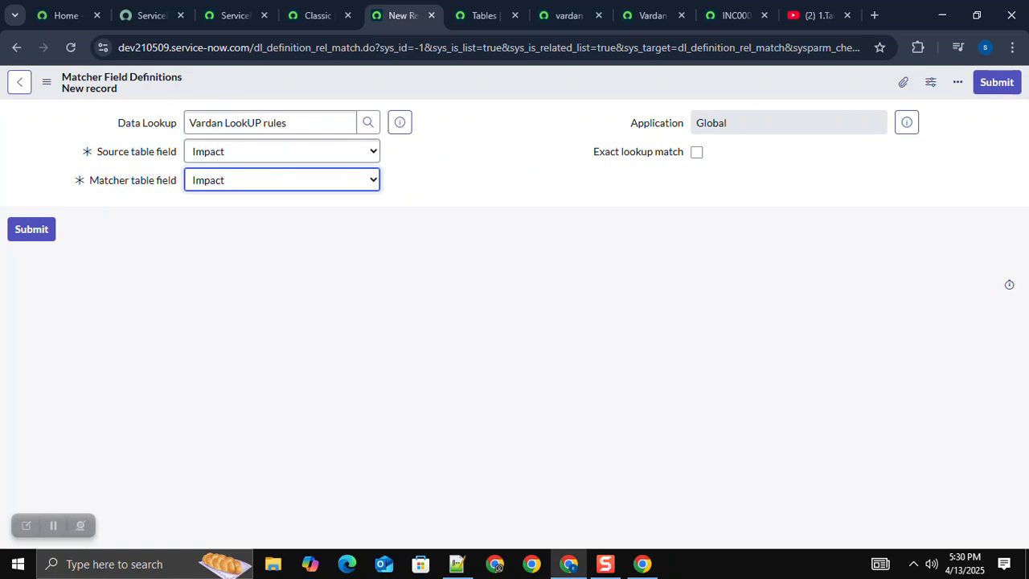
left_click(697, 152)
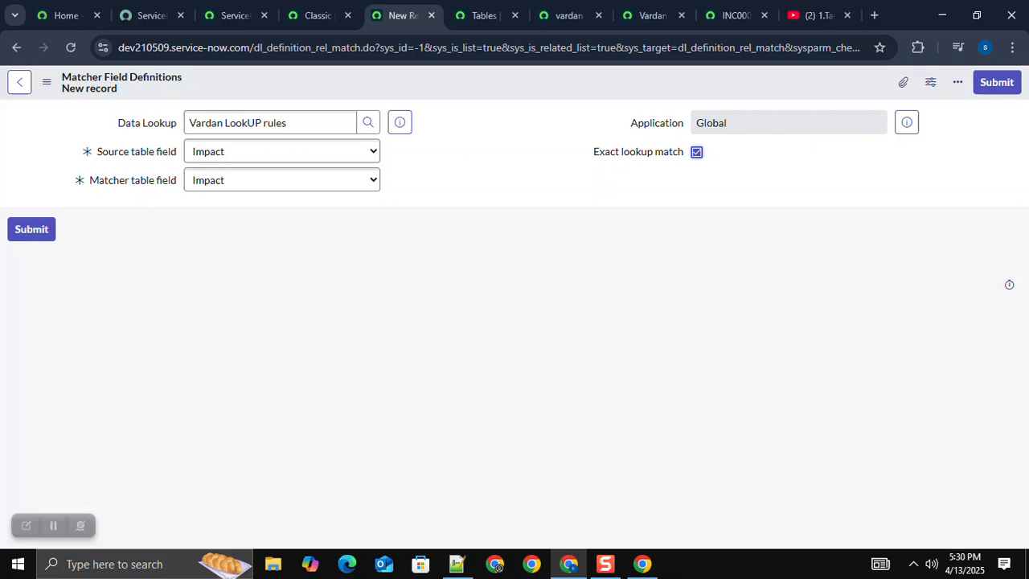
left_click(456, 565)
left_click(569, 564)
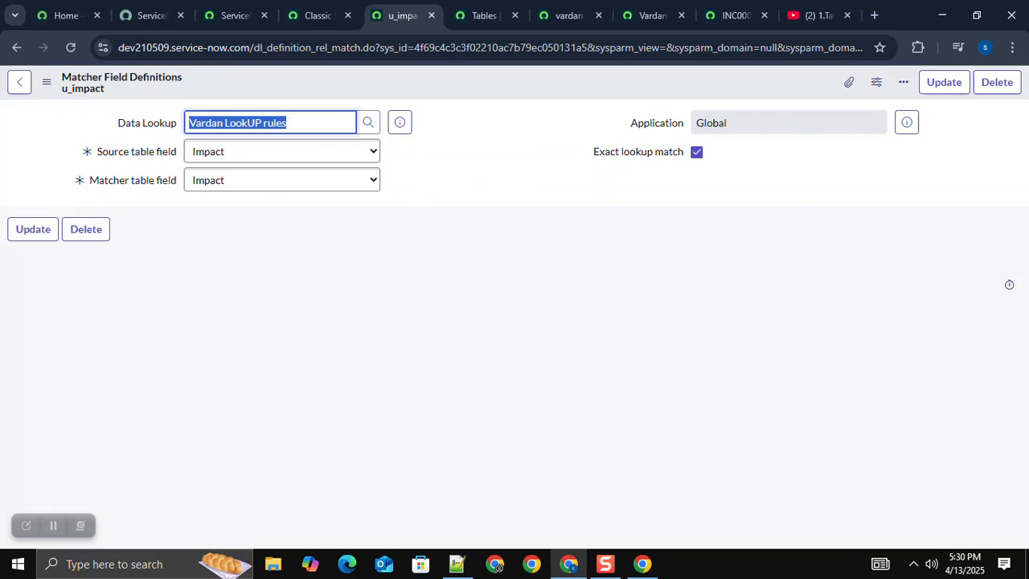
Step: Change the saved matcher field definition's source and matcher table fields to Urgency and save it
left_click(281, 152)
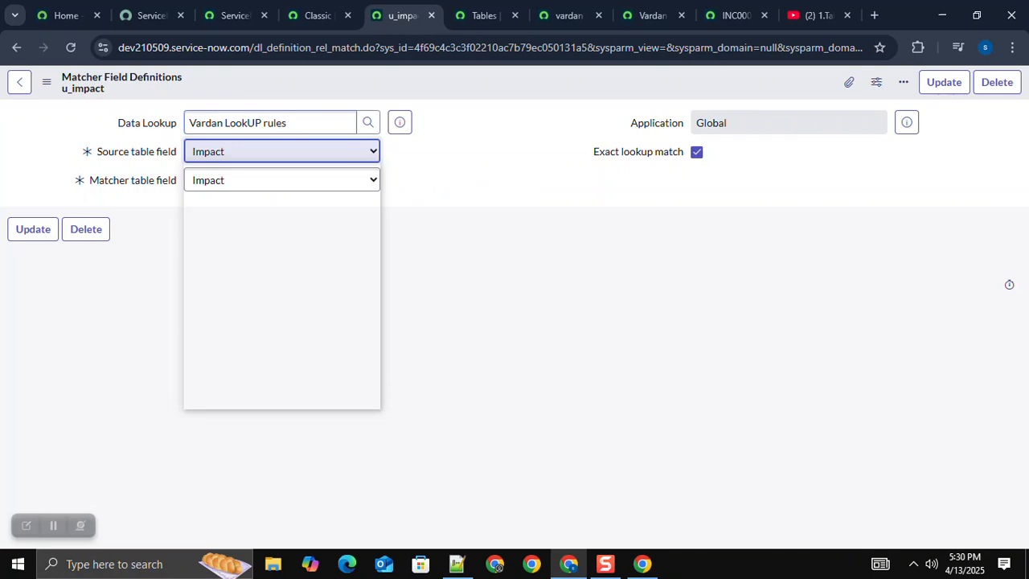
mouse_move(457, 564)
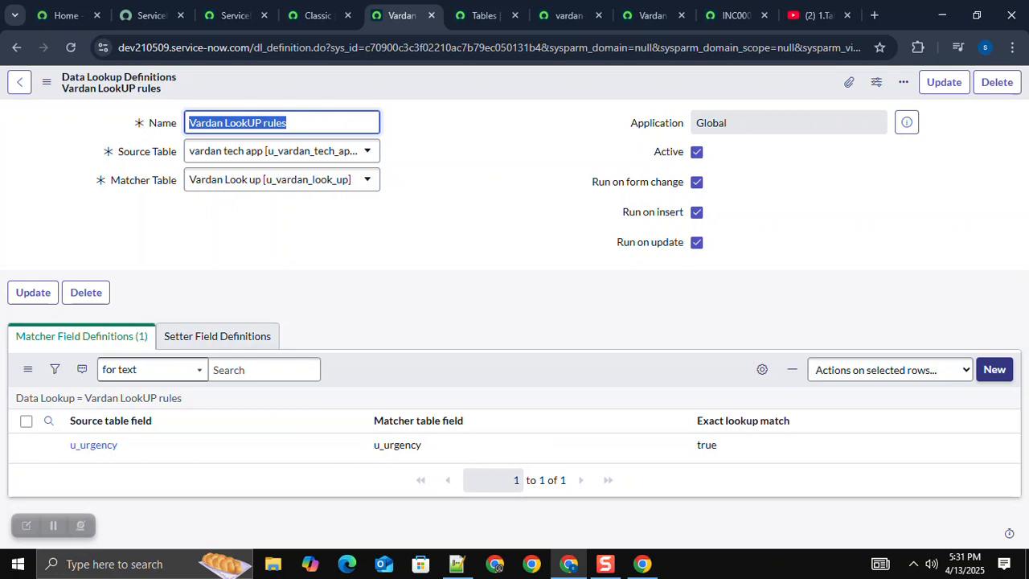
Step: Add a matcher field definition for Impact with exact match, and a setter field definition mapping Priority to Priority with Always replace enabled
left_click(995, 370)
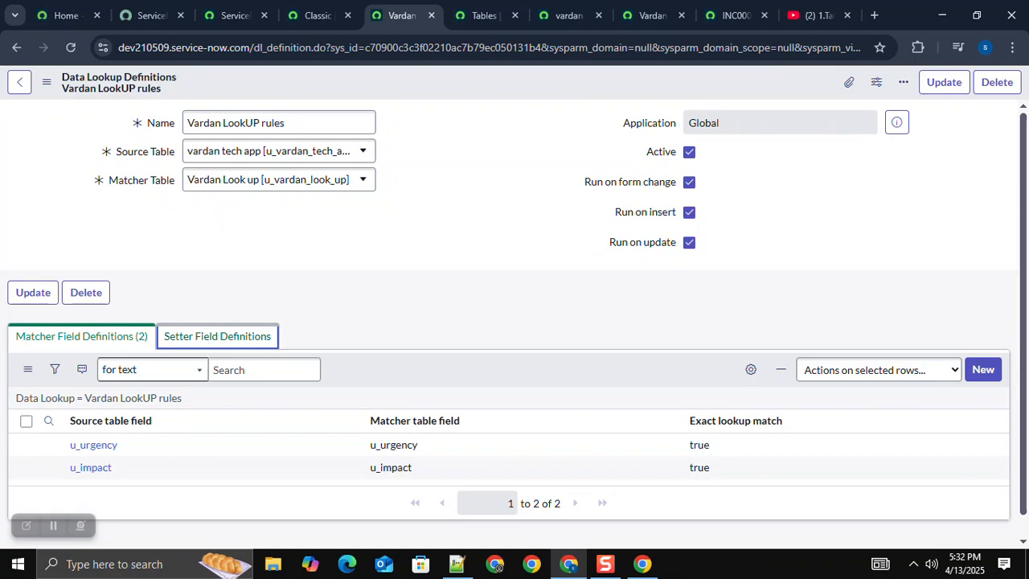
key("Return")
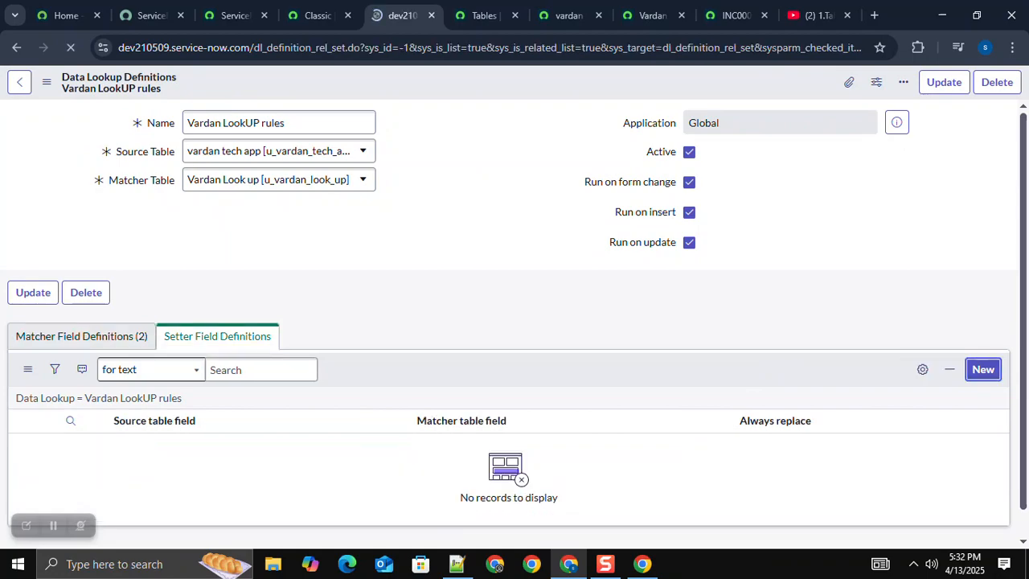
left_click(281, 151)
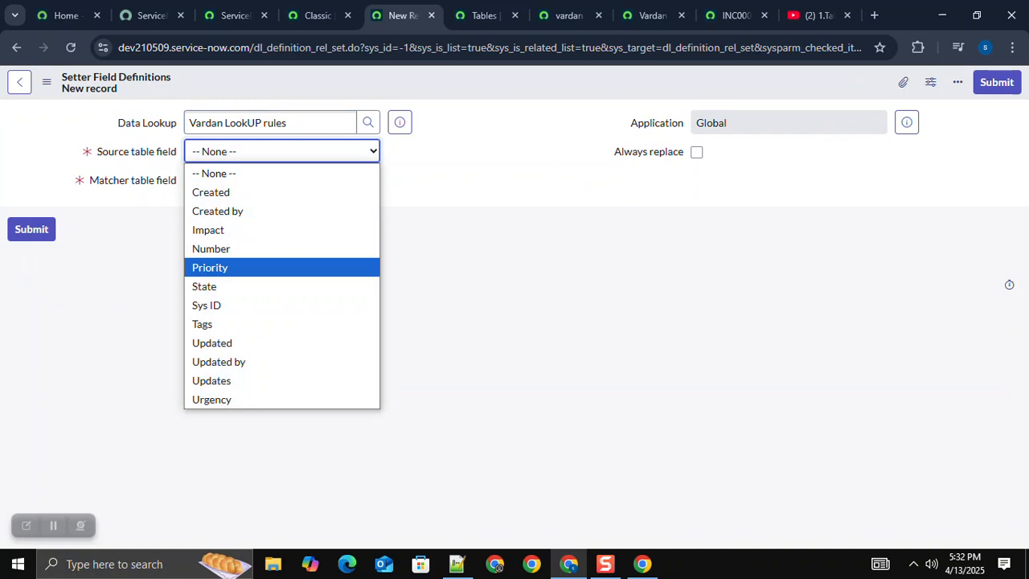
left_click(211, 268)
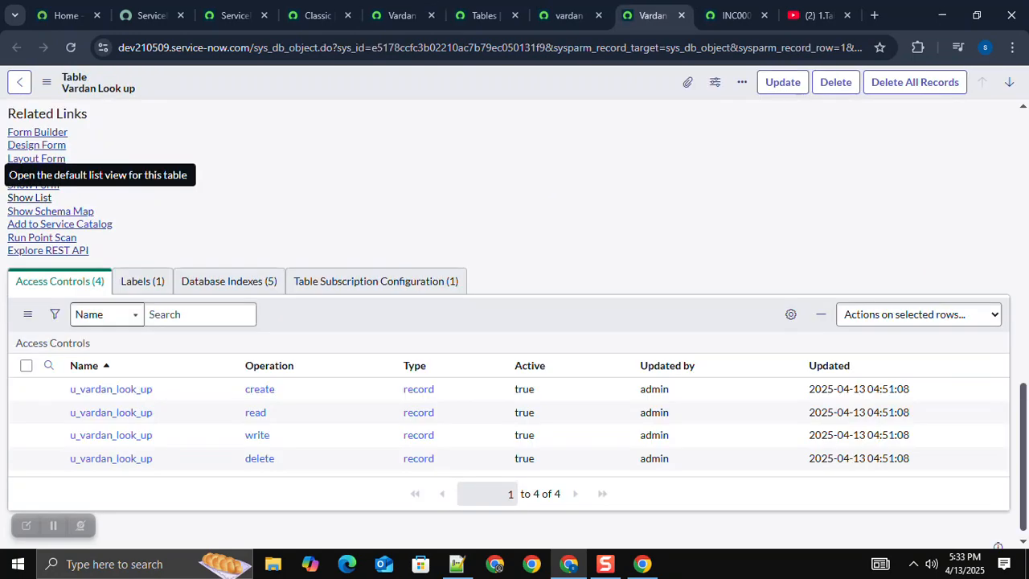
Step: Create a Vardan Look up record with Impact 1 - High, Urgency 1 - High and Priority 1 - Critical, following the Notepad++ priority matrix
left_click(29, 198)
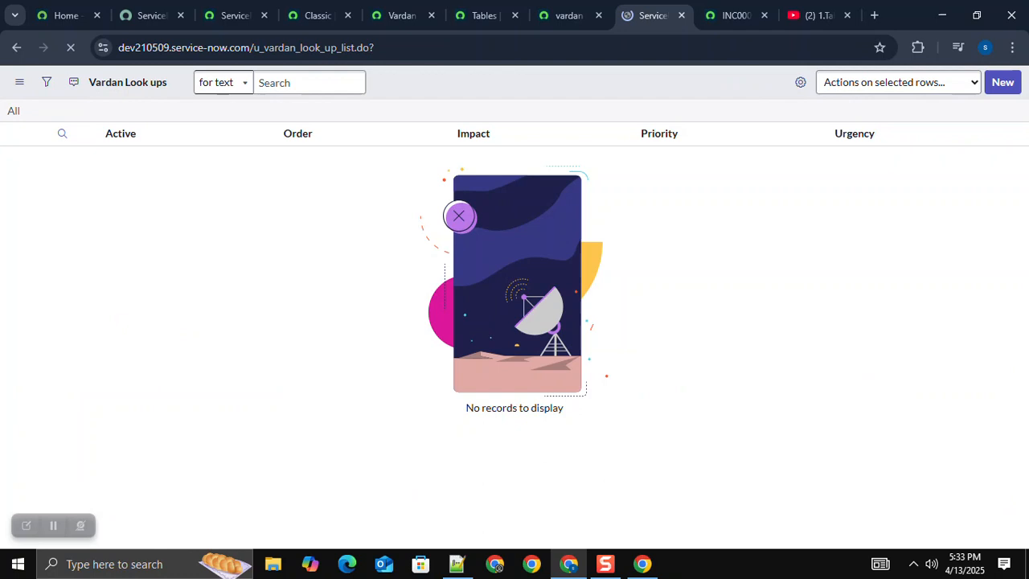
key("alt+Tab")
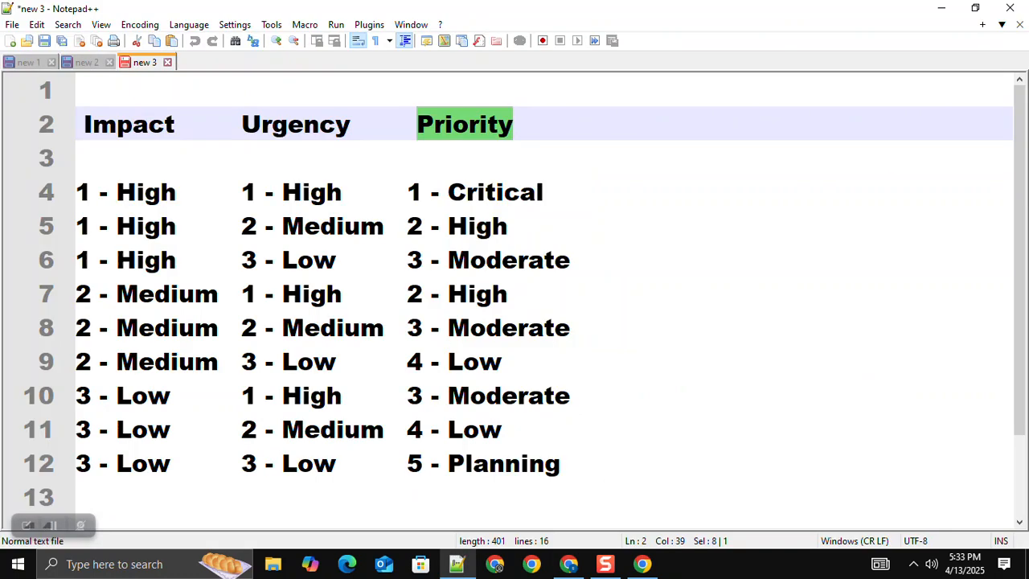
left_click(147, 125)
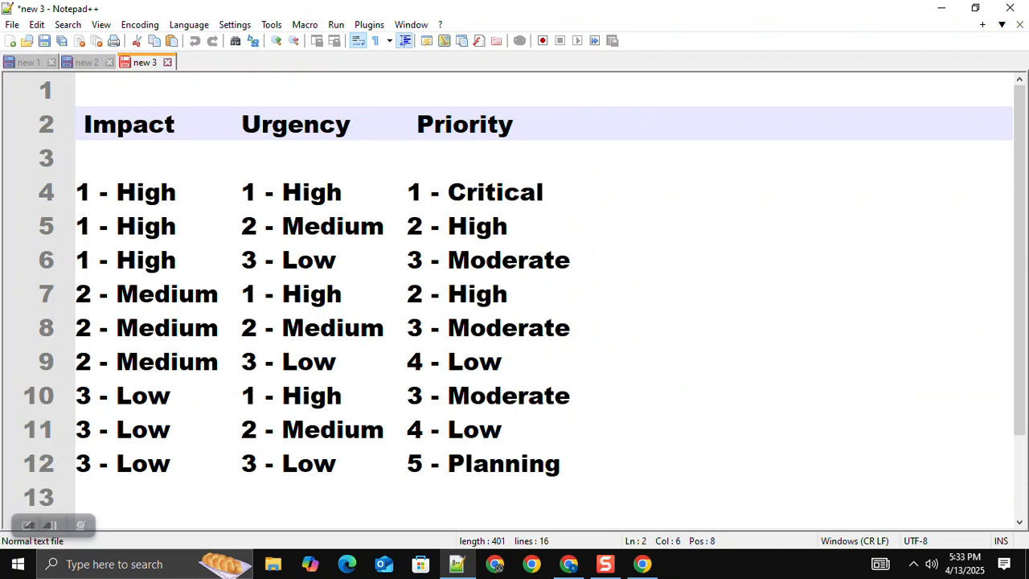
left_click(281, 192)
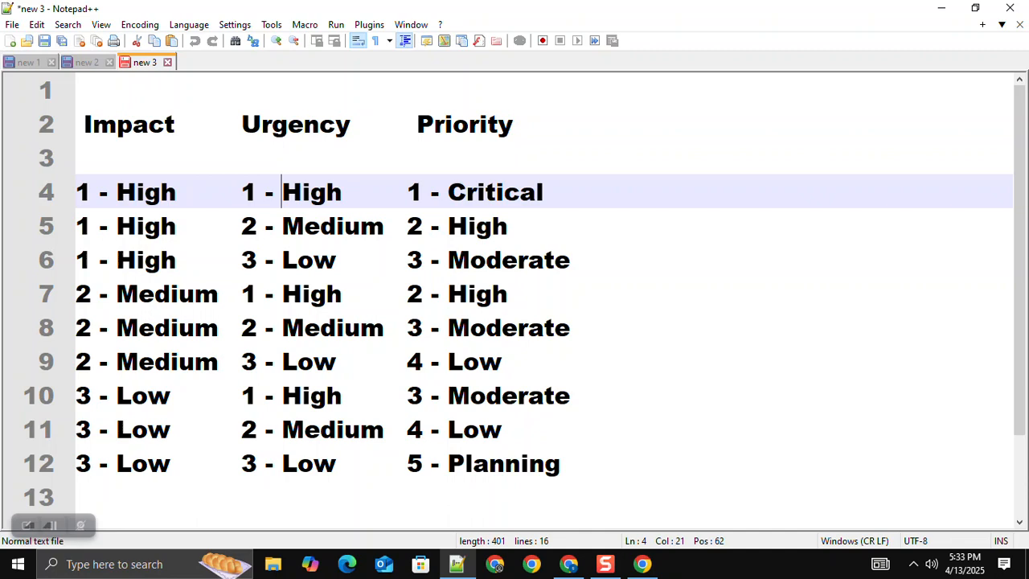
key("alt+Tab")
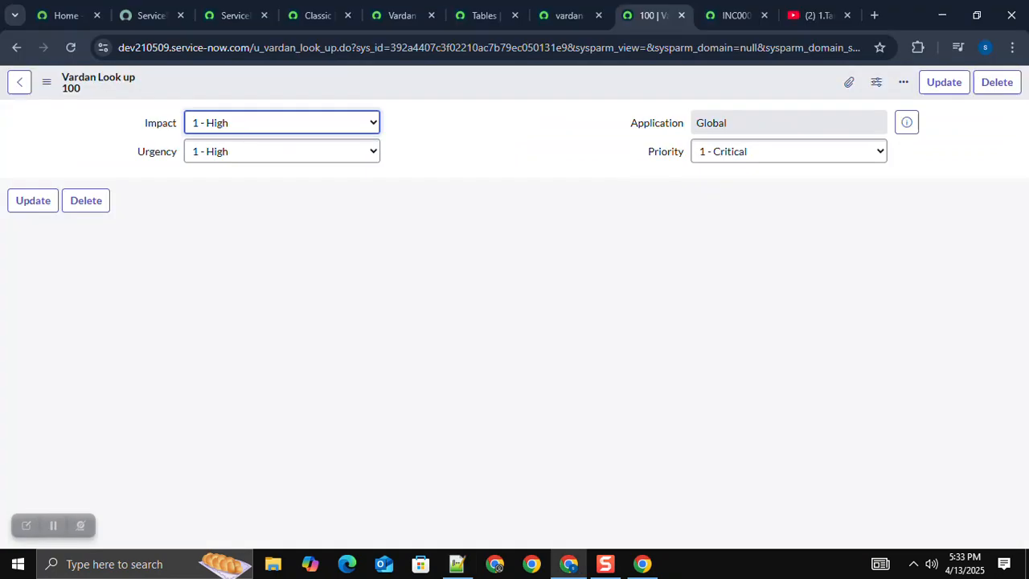
Step: Consult the matrix's second combination and insert a lookup record with Impact 1 - High, Urgency 2 - Medium and Priority 2 - High
key("alt+Tab")
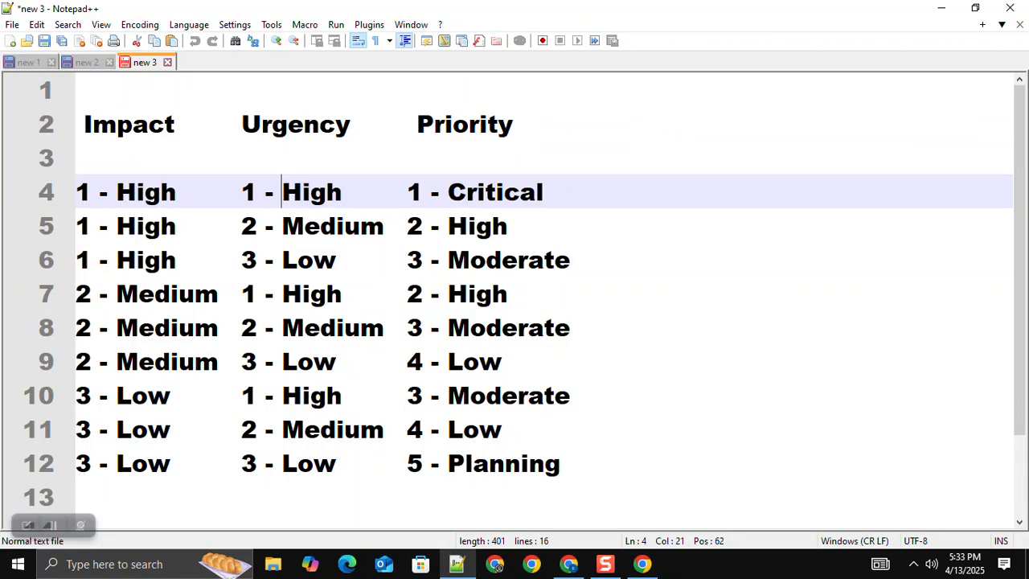
double_click(158, 226)
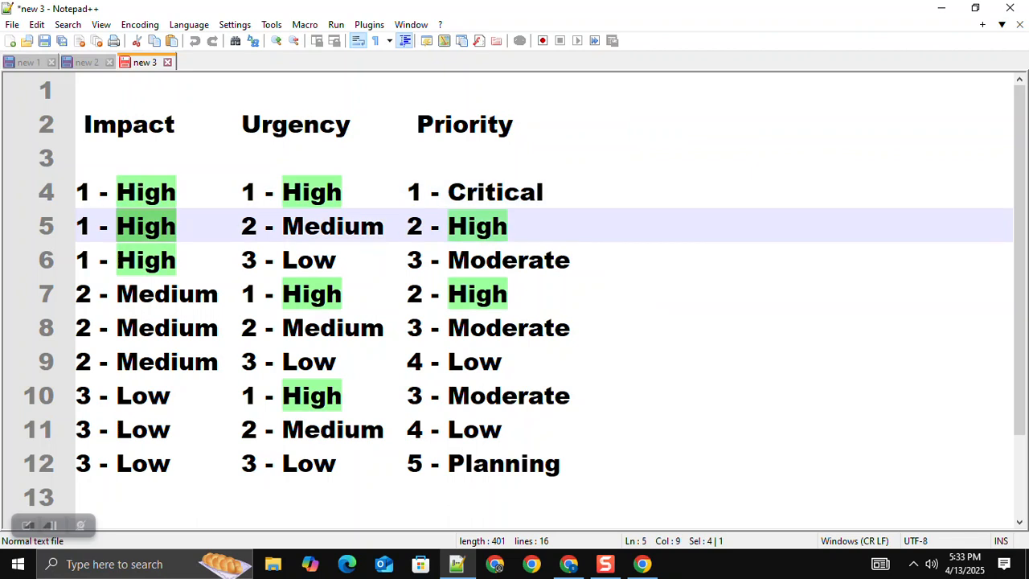
left_click(159, 226)
left_click(304, 226)
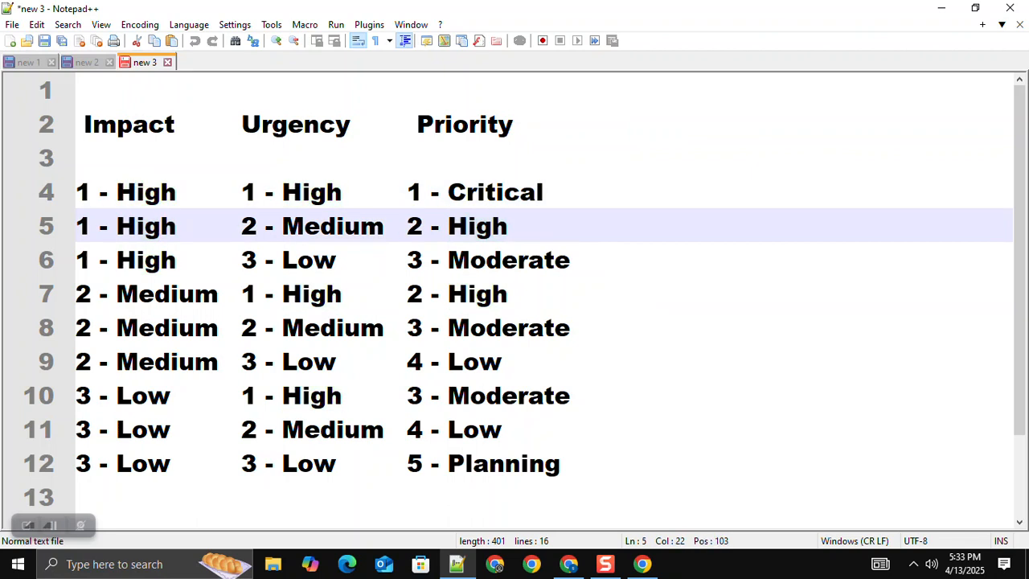
key("alt+Tab")
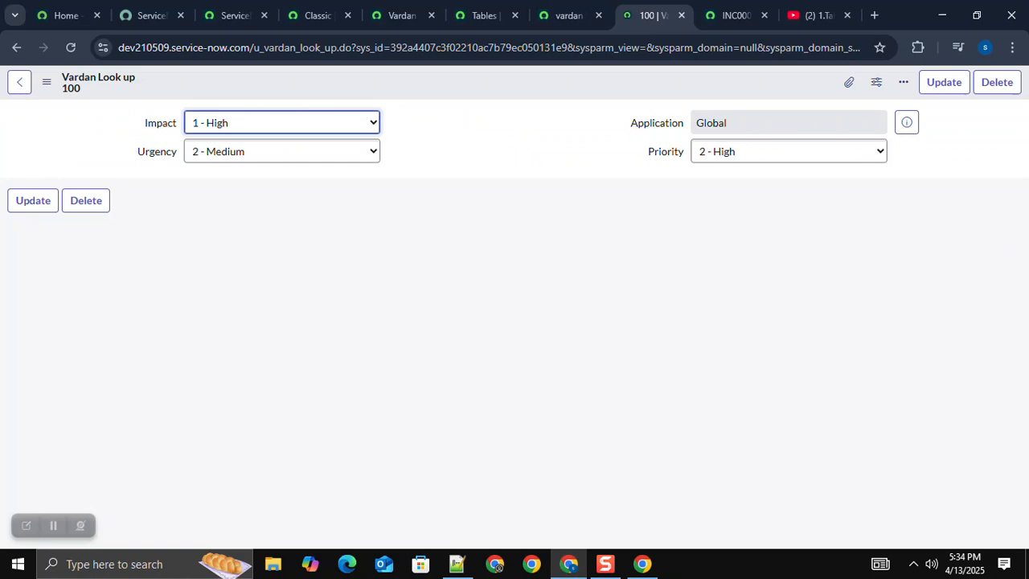
Step: Continue through the Notepad++ matrix and insert a lookup record with Impact 2 - Medium, Urgency 2 - Medium and Priority 3 - Moderate
left_click(457, 564)
left_click(162, 260)
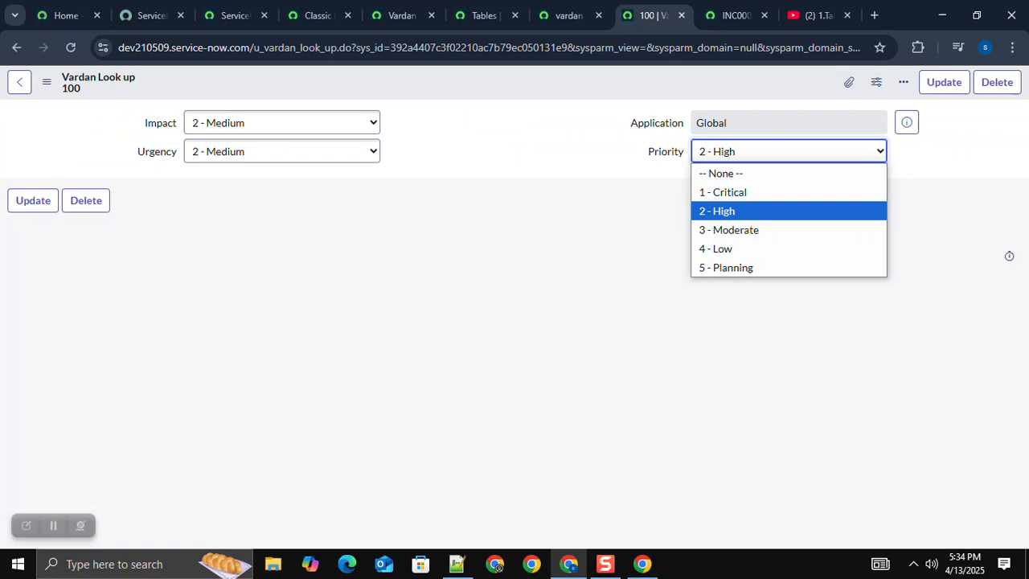
key("Down")
key("Return")
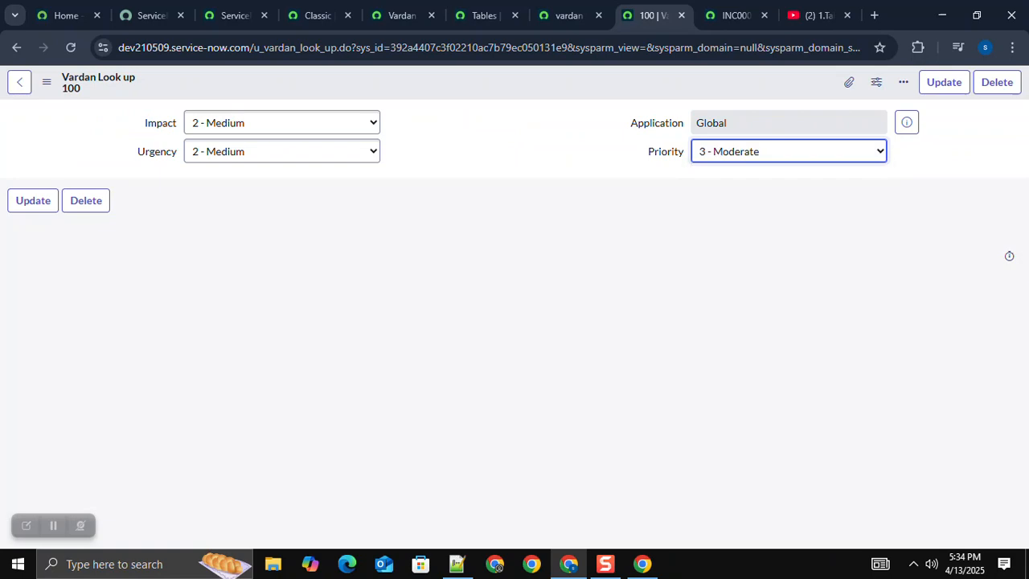
right_click(552, 81)
left_click(580, 91)
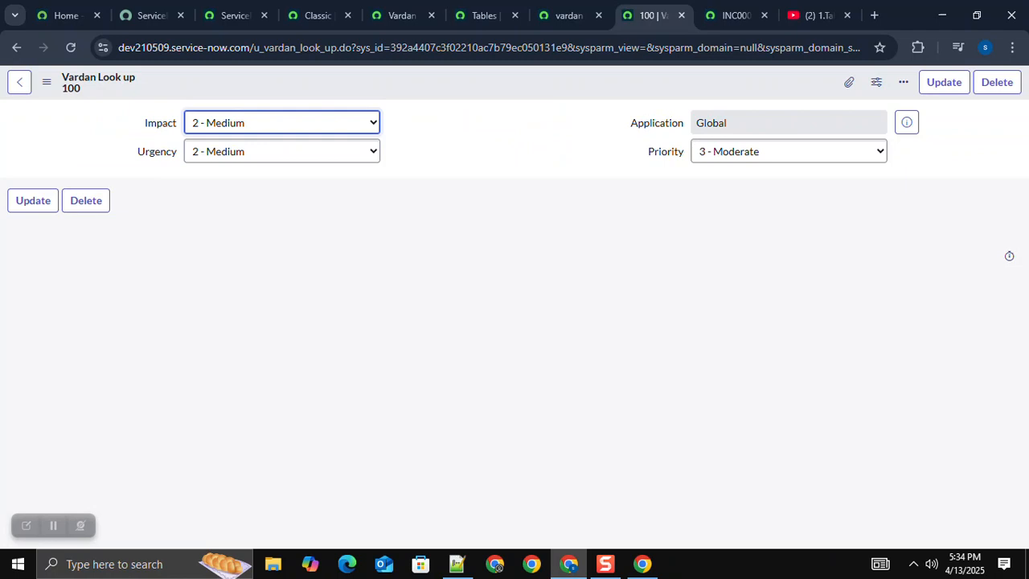
Step: Insert lookup records for Impact 2 - Medium, Urgency 3 - Low, Priority 4 - Low and Impact 3 - Low, Urgency 1 - High, Priority 3 - Moderate
left_click(788, 151)
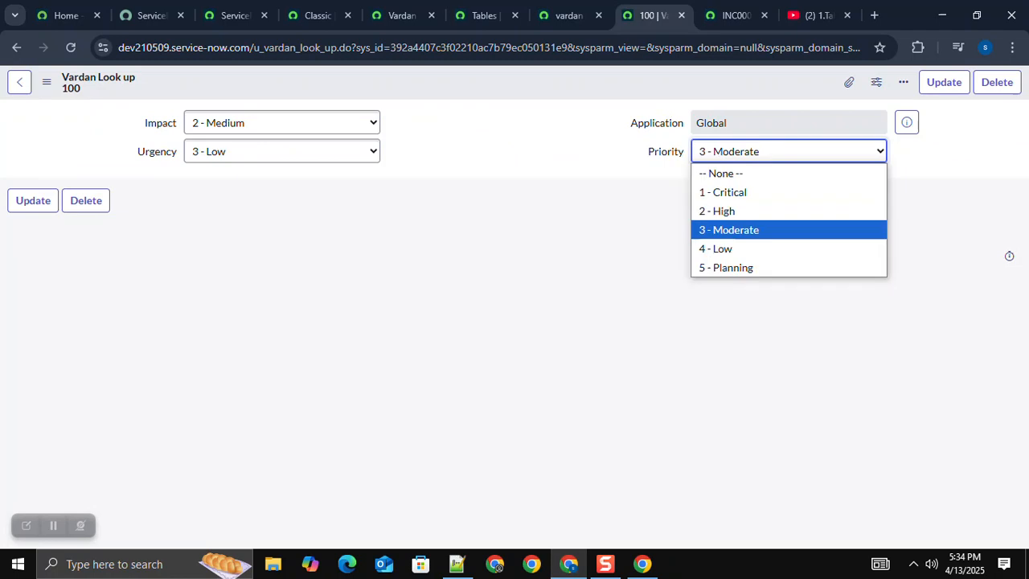
left_click(723, 249)
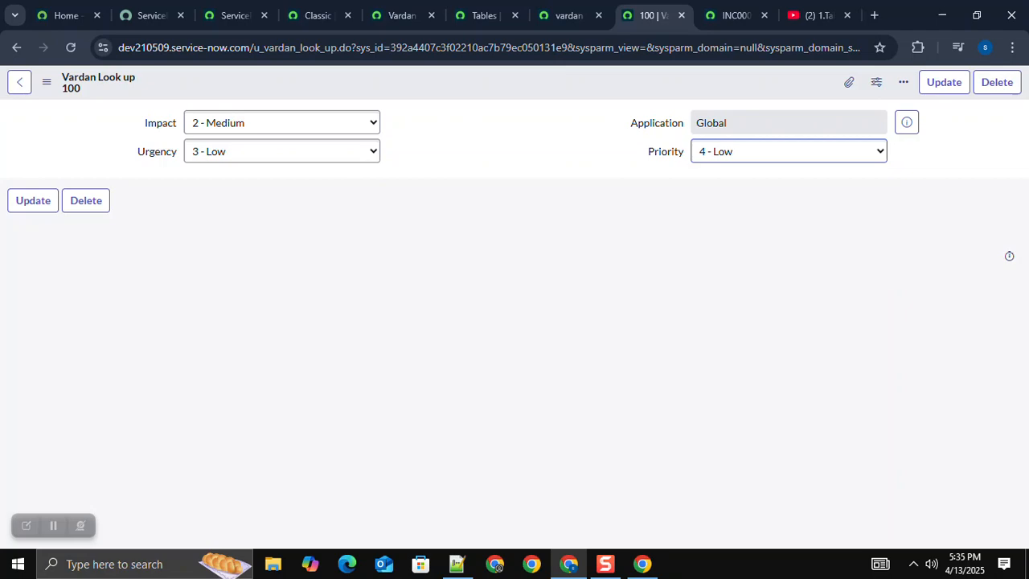
left_click(281, 151)
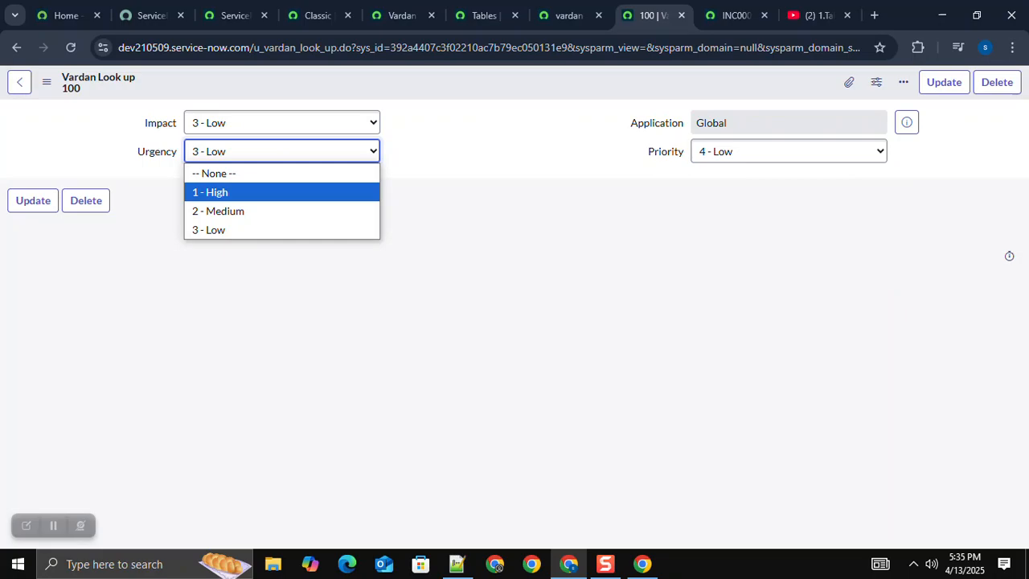
key("Return")
key("shift+Tab")
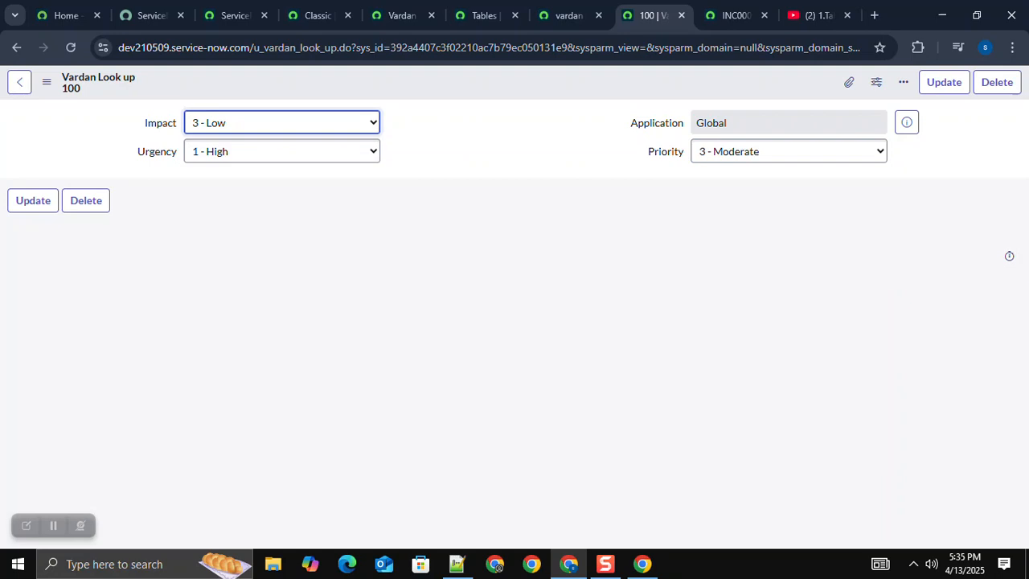
Step: Insert lookup records for Impact 3 - Low, Urgency 2 - Medium, Priority 4 - Low and Impact 3 - Low, Urgency 3 - Low, Priority 5 - Planning
key("alt+Tab")
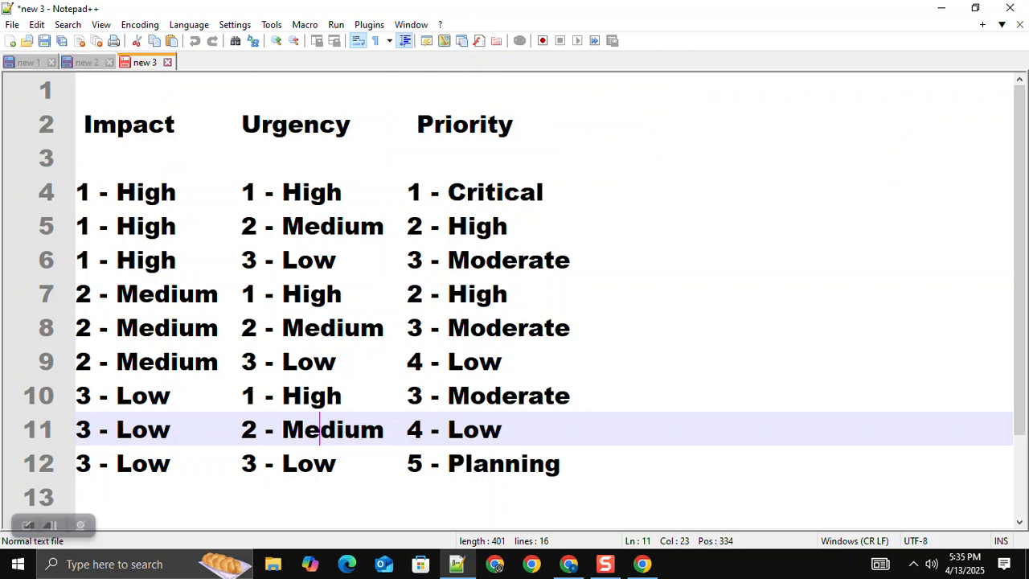
key("alt+Tab")
left_click(281, 151)
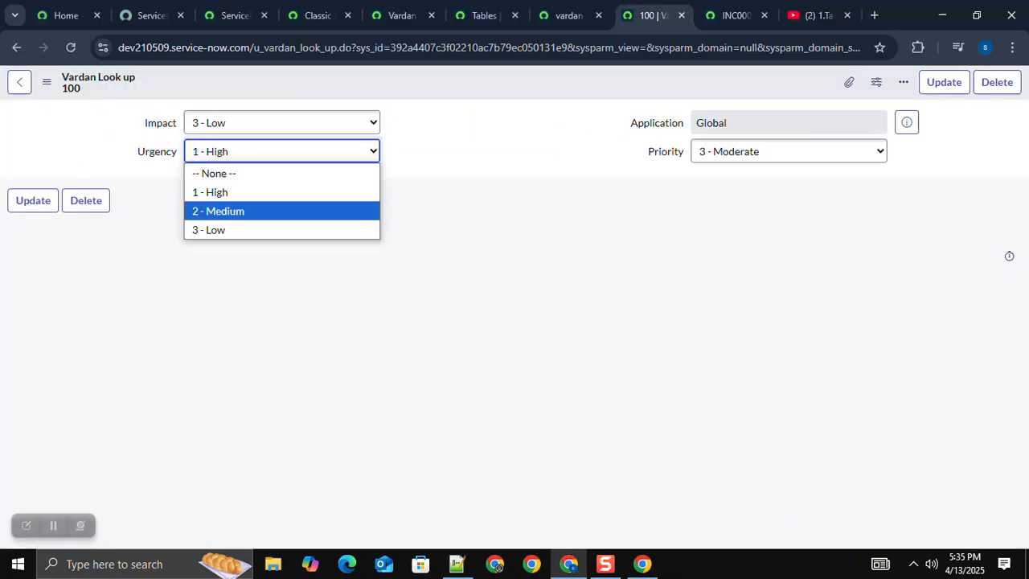
left_click(273, 210)
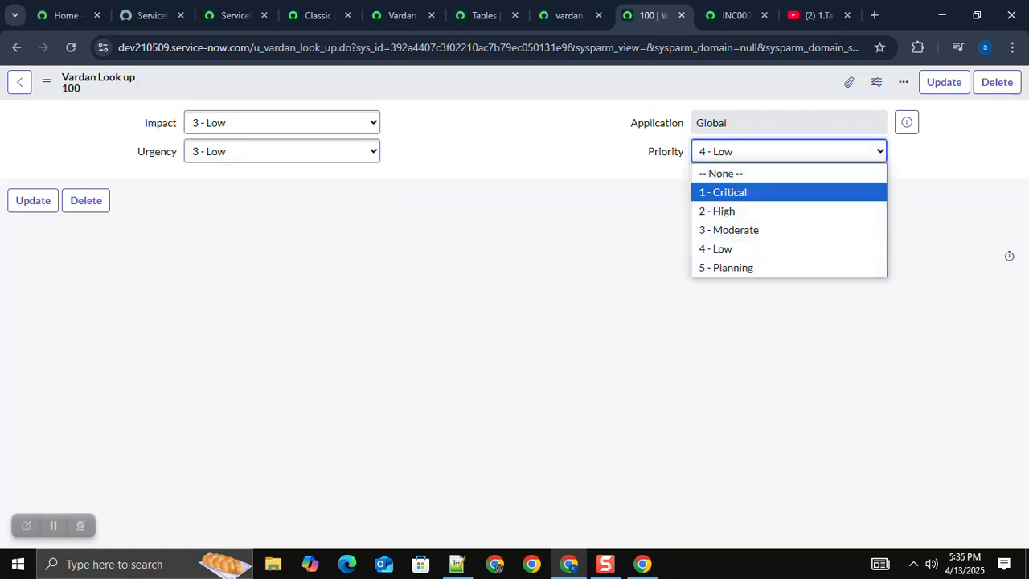
left_click(726, 267)
right_click(528, 90)
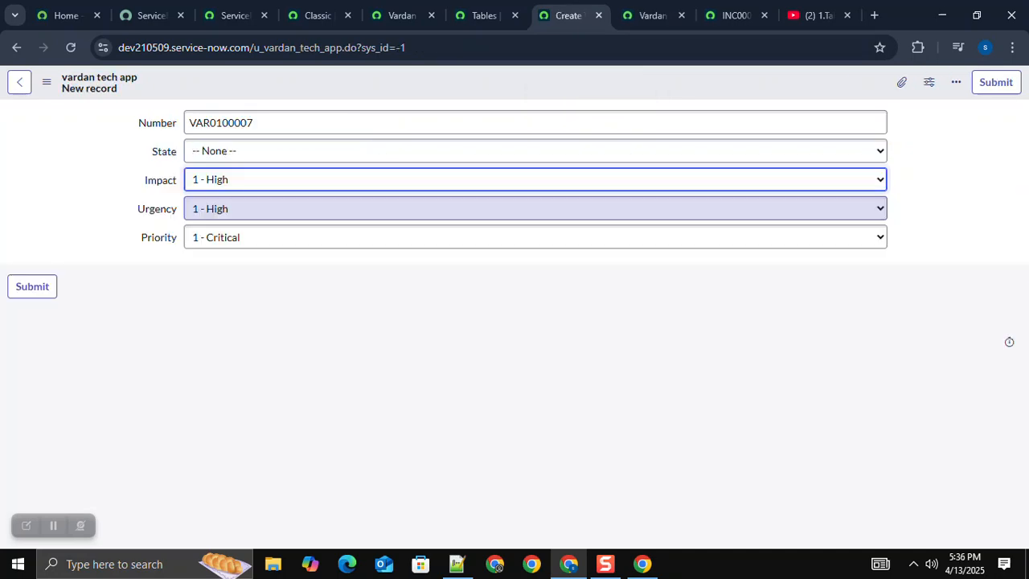
Step: Try the priority lookup on a new vardan tech app record with Impact 3 - Low and Urgency 2 - Medium, and close the record
left_click(386, 209)
left_click(386, 246)
left_click(402, 346)
left_click(386, 179)
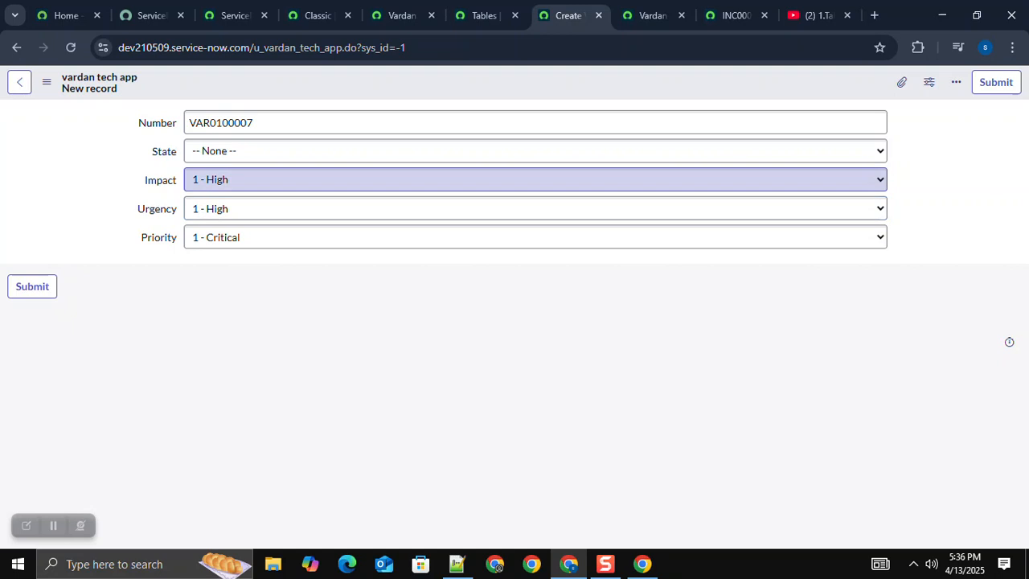
left_click(386, 258)
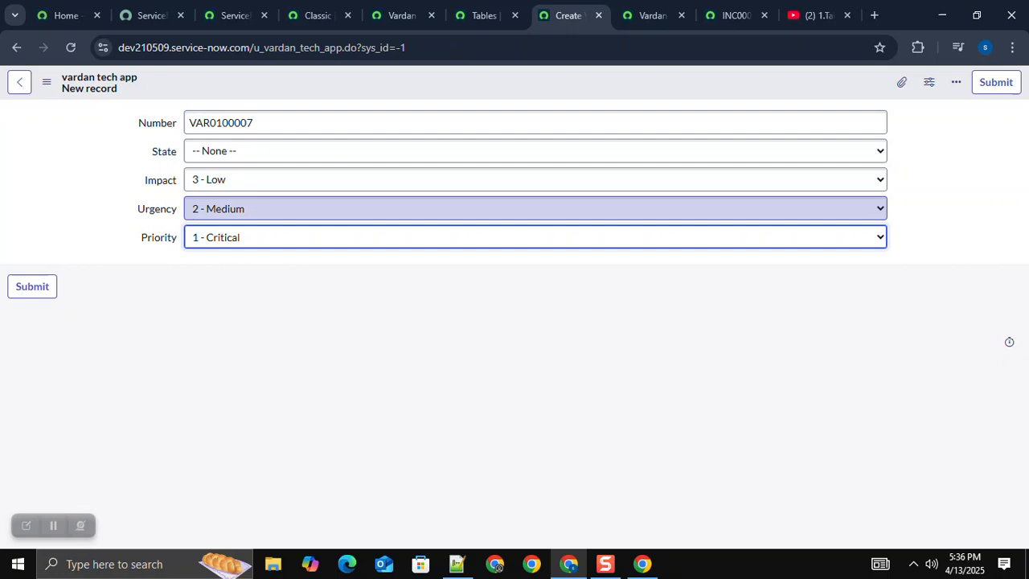
key("F5")
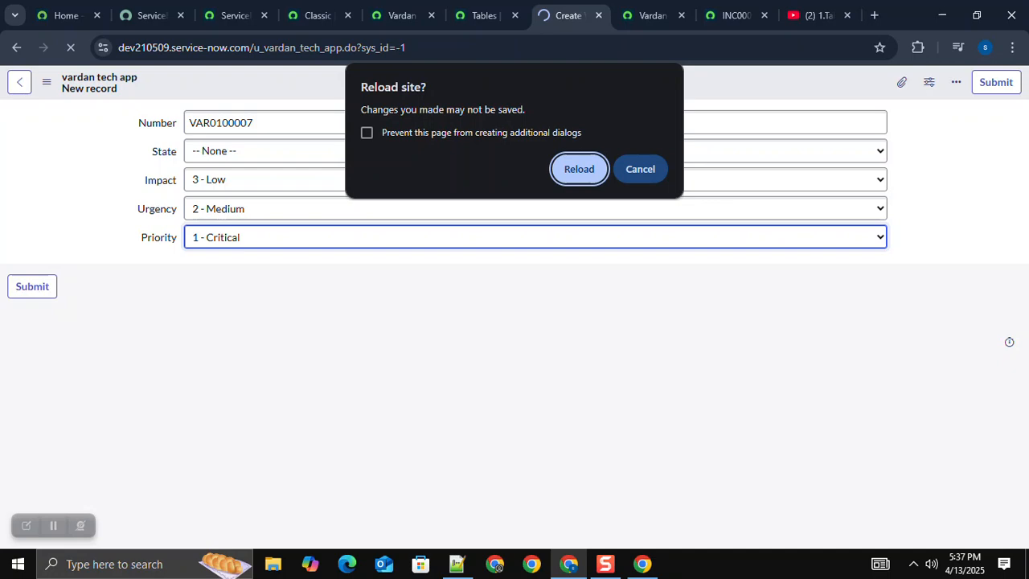
left_click(641, 163)
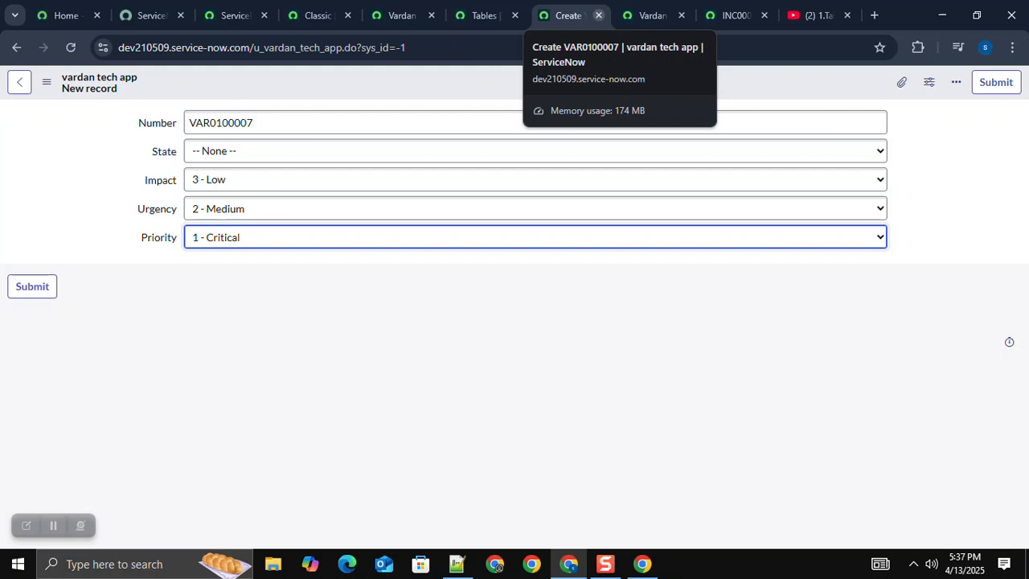
left_click(599, 15)
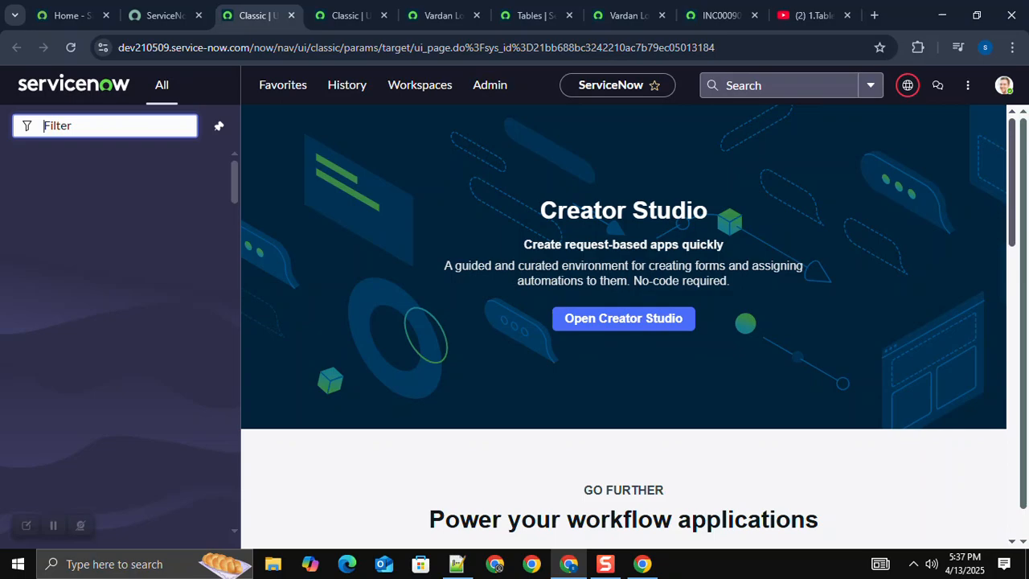
Step: Search the navigator for tables, open a new vardan tech app record, and set both Impact and Urgency to 2 - Medium
type("tables")
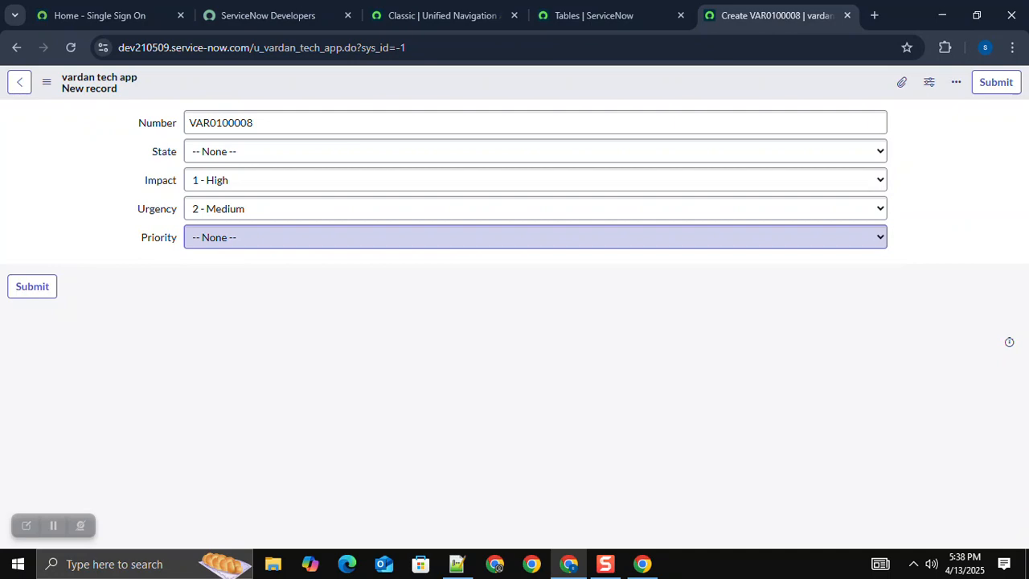
left_click(534, 180)
left_click(534, 240)
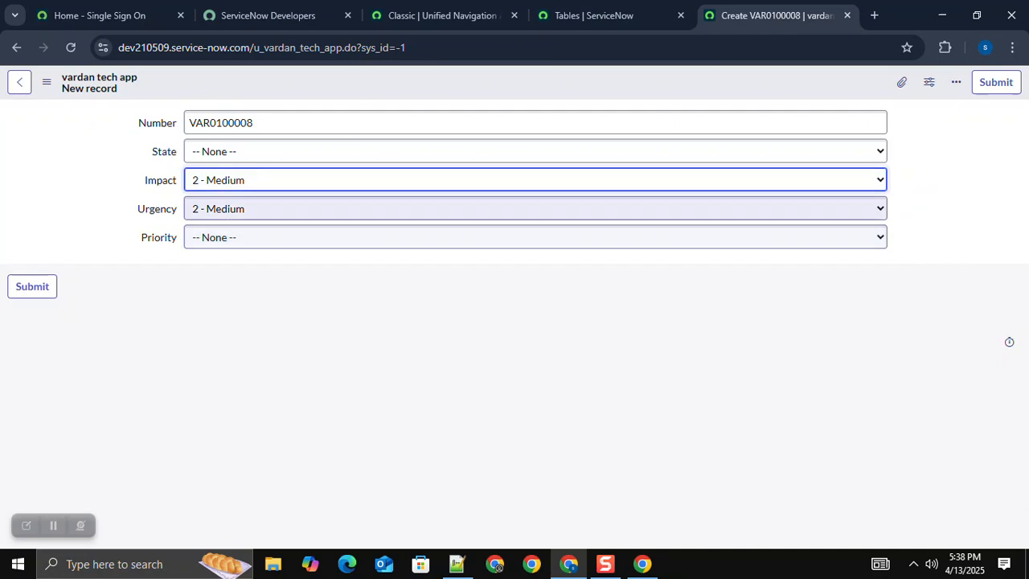
left_click(535, 209)
left_click(535, 248)
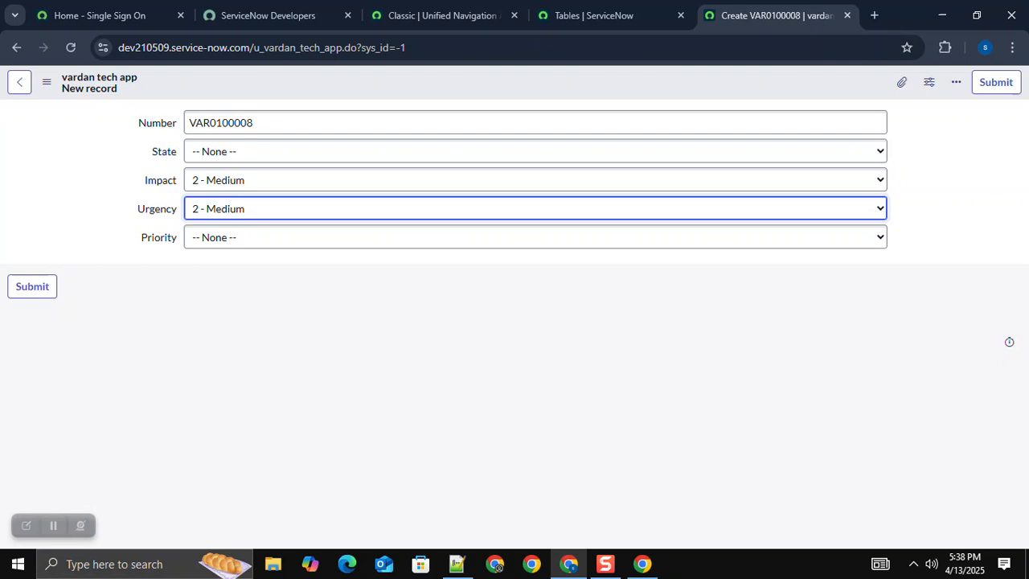
Step: Look at the Tables list and return to the new vardan tech app record, setting both Impact and Urgency to 1 - High
left_click(535, 237)
left_click(534, 208)
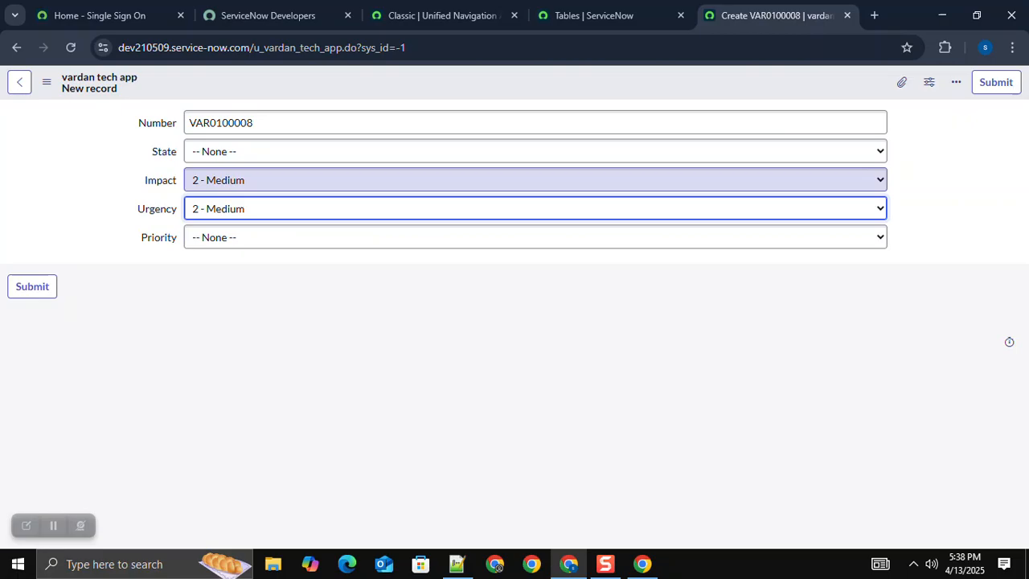
left_click(595, 15)
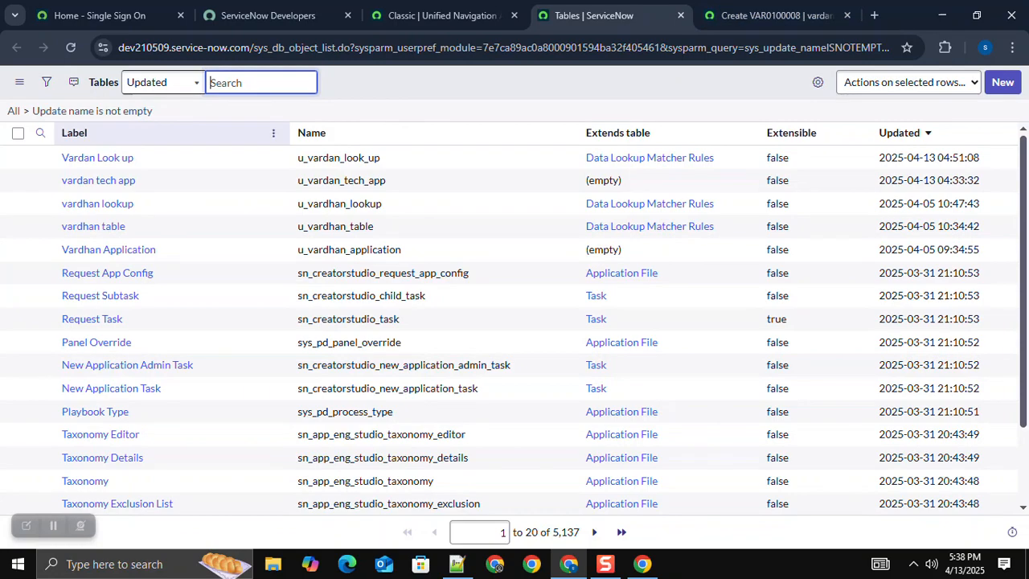
key("ctrl+Tab")
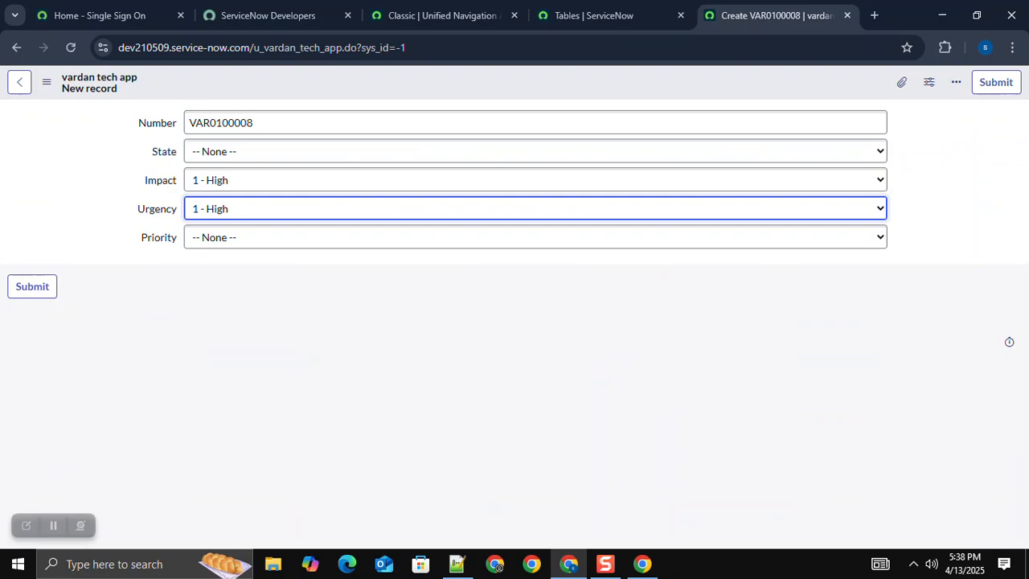
Step: Leave the unsaved vardan tech app record and open the Vardan Look up table definition to examine its columns and access controls
left_click(19, 82)
left_click(461, 172)
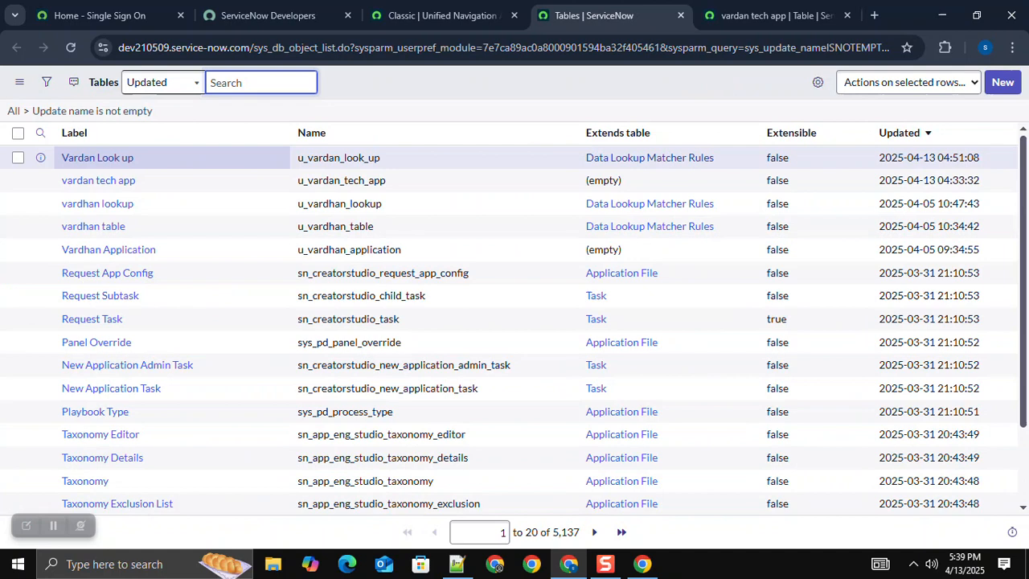
left_click(97, 157, "ctrl")
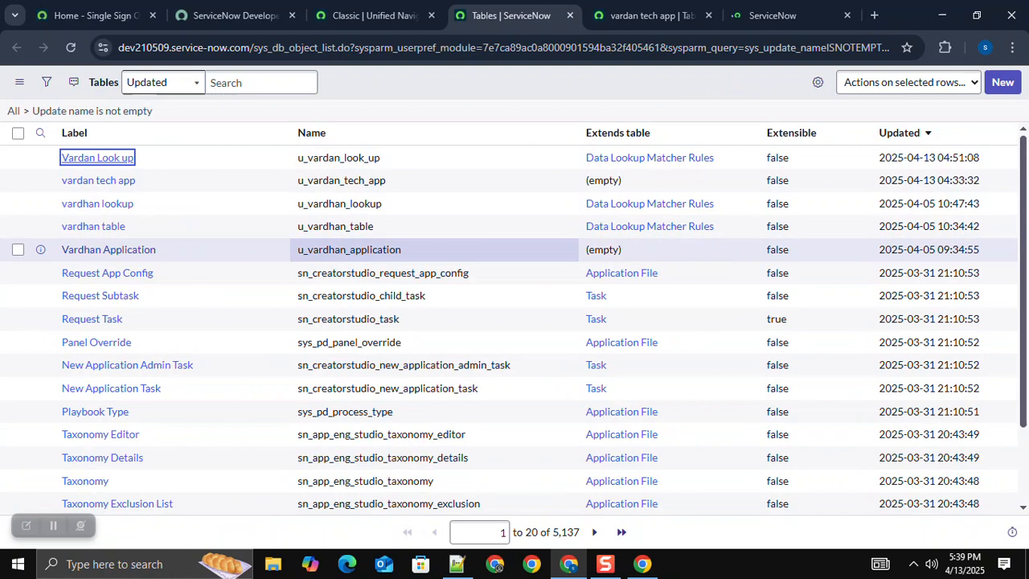
left_click(774, 15)
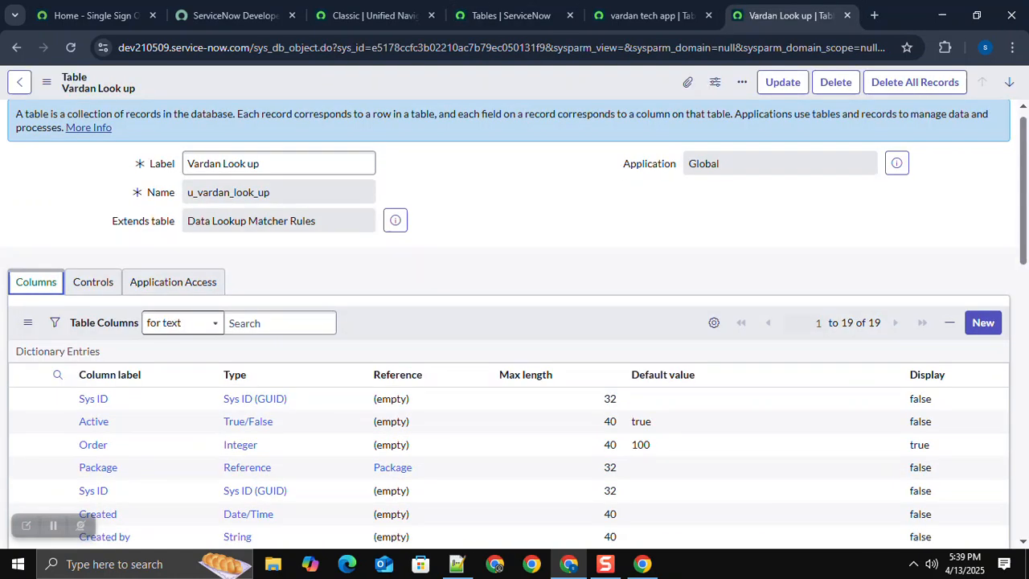
scroll(515, 322, "down", 15)
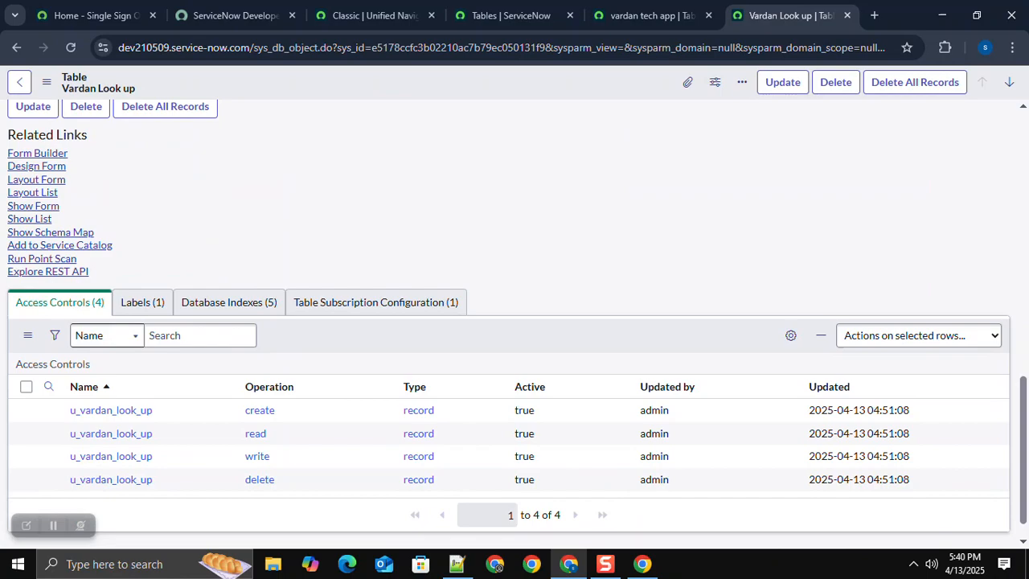
scroll(514, 322, "up", 10)
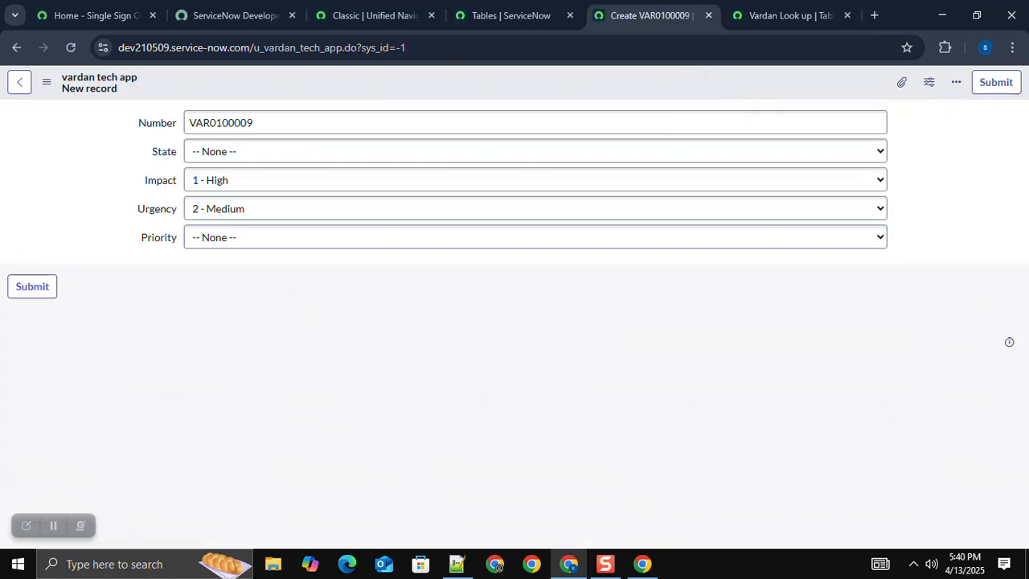
Step: Try Impact 1 - High and Urgency 1 - High on a new vardan tech app record, and return to the Vardan Look up table
left_click(536, 237)
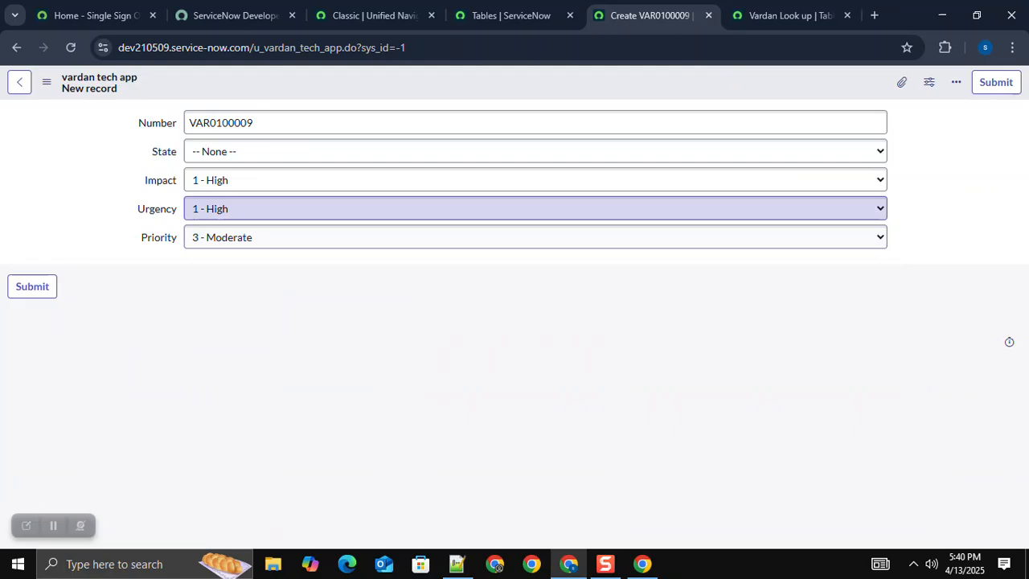
left_click(791, 15)
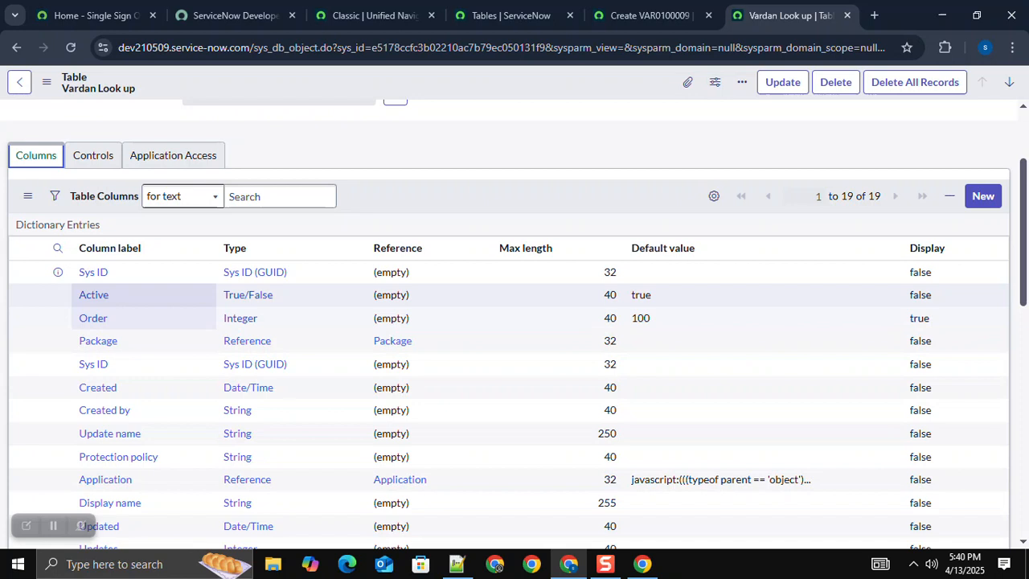
Step: Set the Vardan Look up Priority column's choice to Dropdown with -- None --, using vardan tech app's Priority field, and update the dictionary entry
left_click(512, 15)
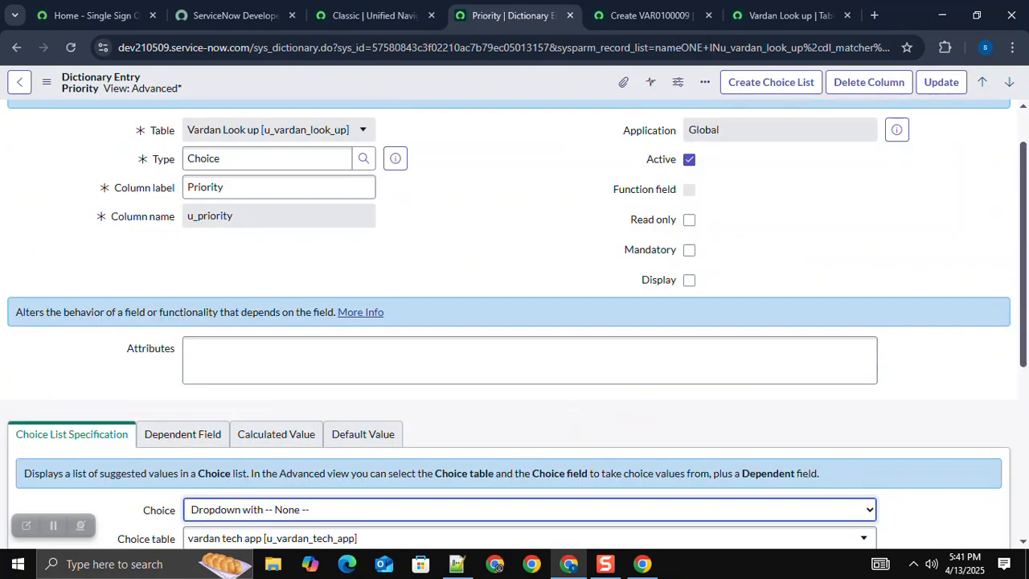
scroll(515, 321, "down", 2)
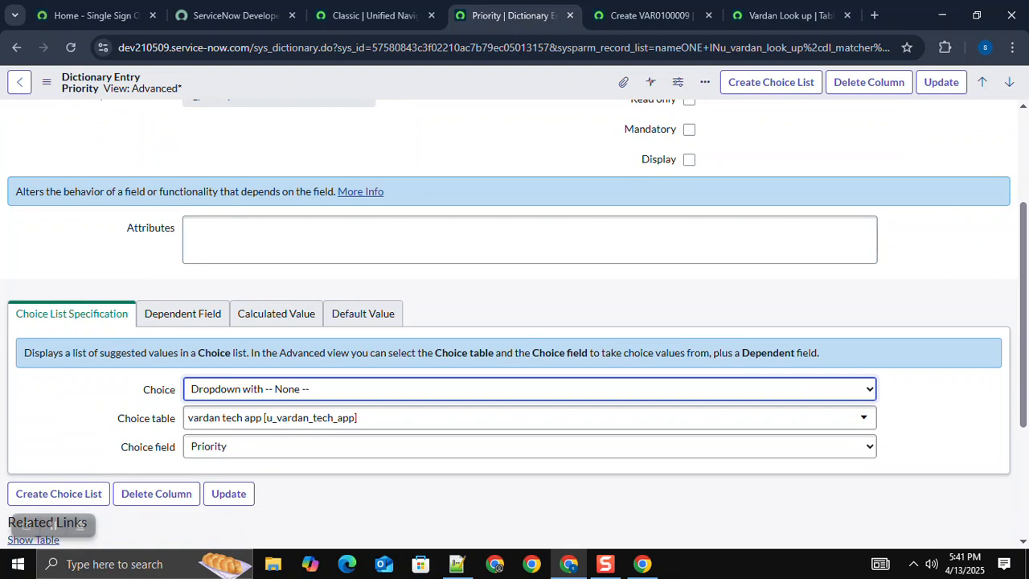
left_click(228, 493)
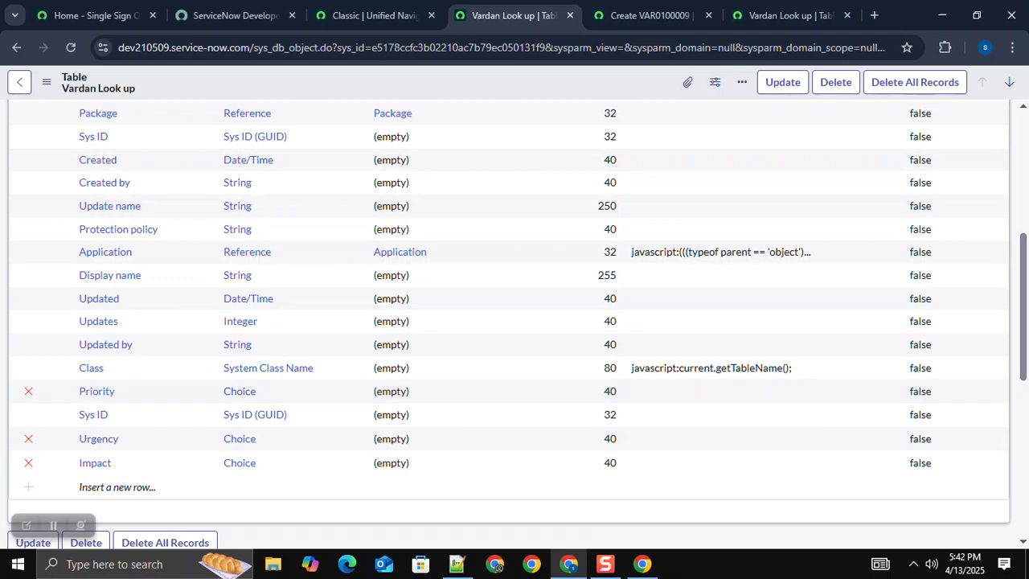
Step: Open the default list view of the Vardan Look up table's records
scroll(514, 321, "up", 3)
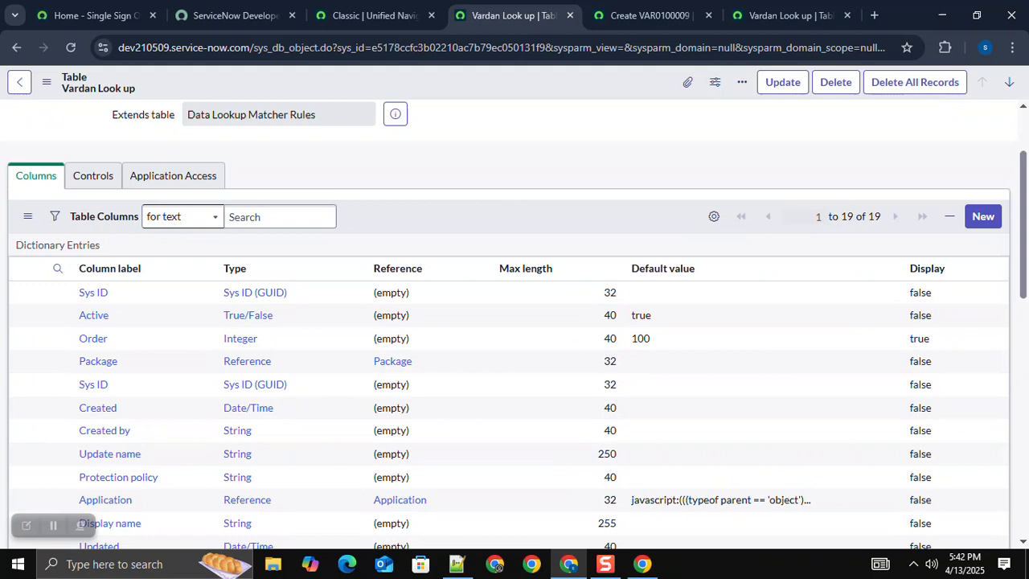
scroll(29, 358, "down", 6)
left_click(29, 356)
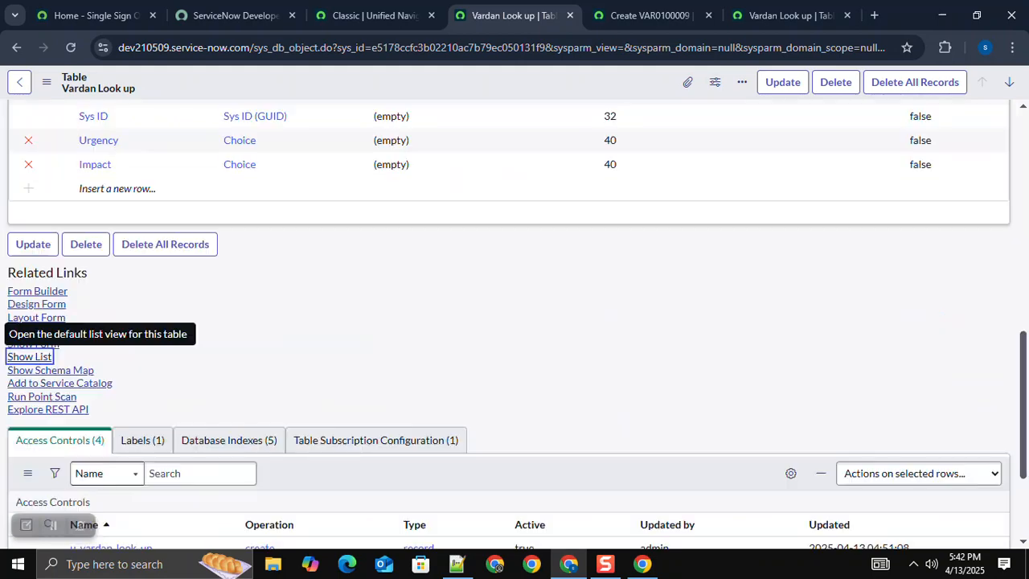
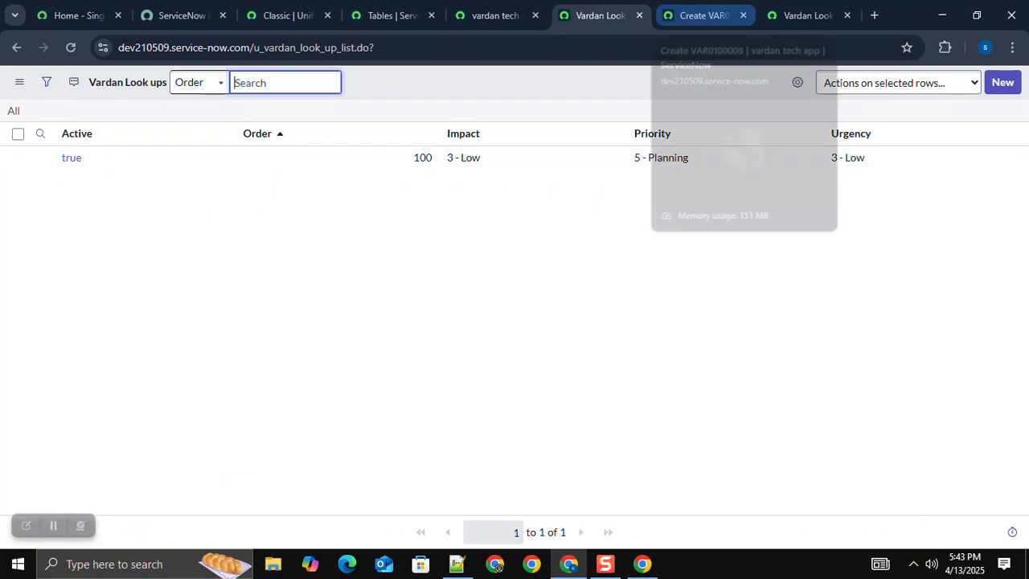
Step: Test Impact 3 - Low with Urgency 3 - Low on the new vardan tech app record, and return to the Vardan Look ups list
left_click(699, 15)
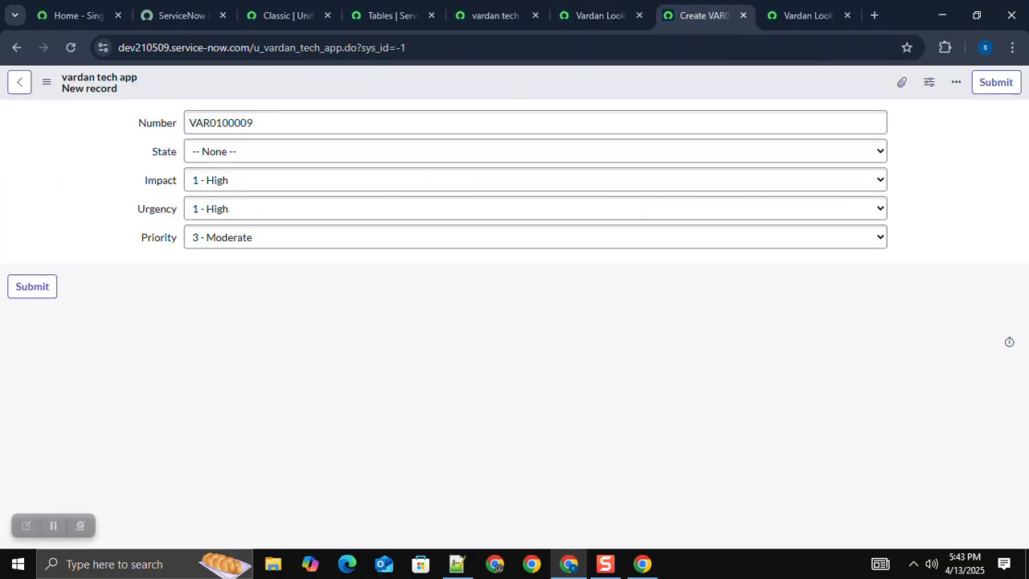
key("Tab")
key("Tab")
key("Tab")
key("alt+Down")
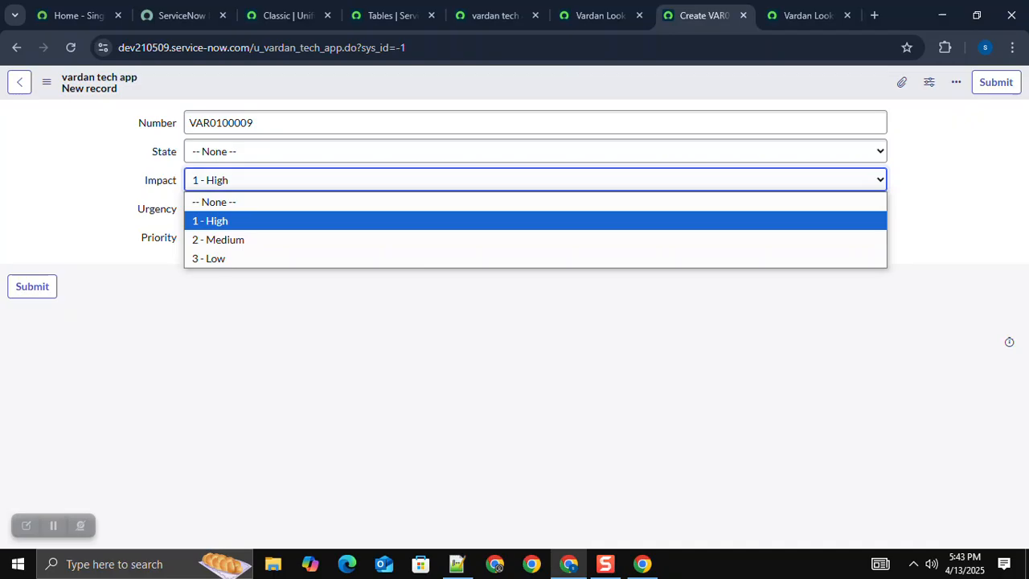
left_click(217, 258)
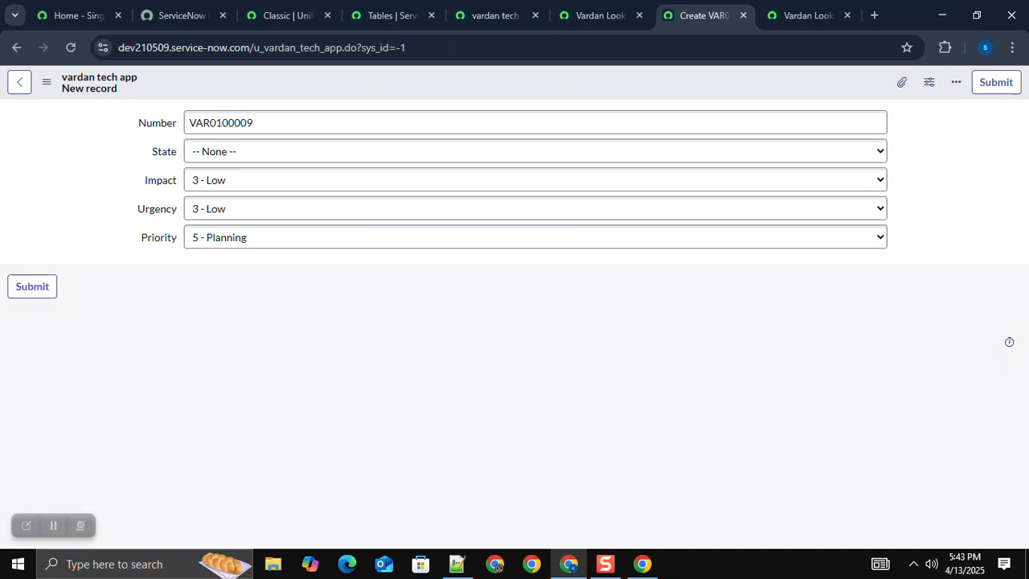
key("ctrl+shift+Tab")
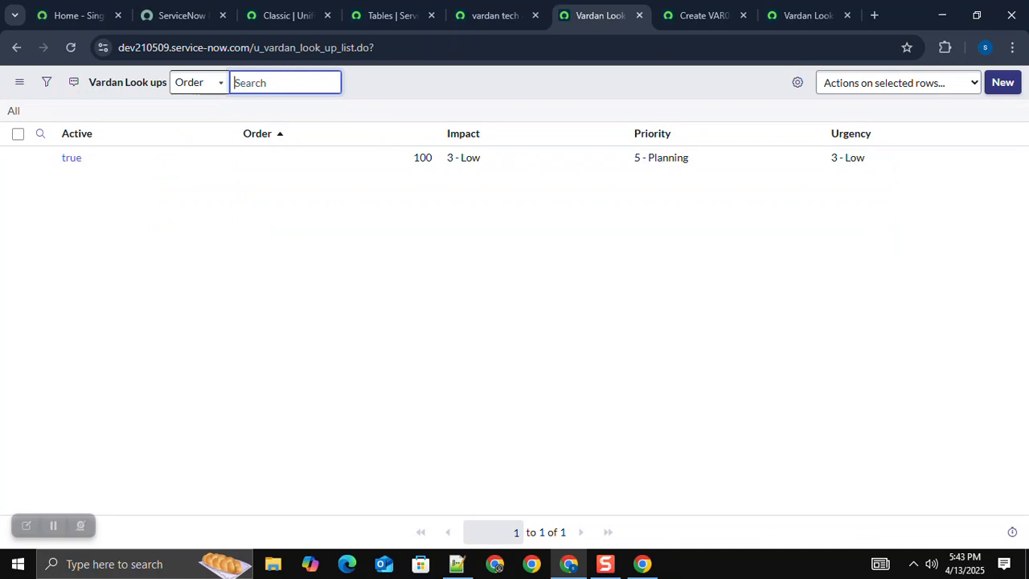
Step: In the Notepad++ priority matrix, insert a blank line above the 3 - Low, 3 - Low row, and switch back to the Vardan Look ups list
key("alt+Tab")
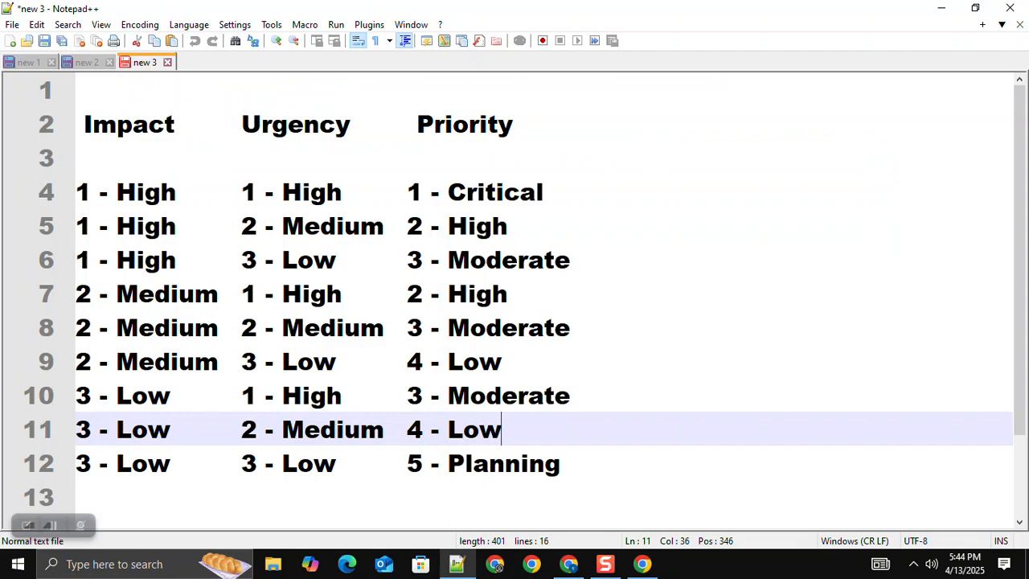
key("Return")
mouse_move(568, 564)
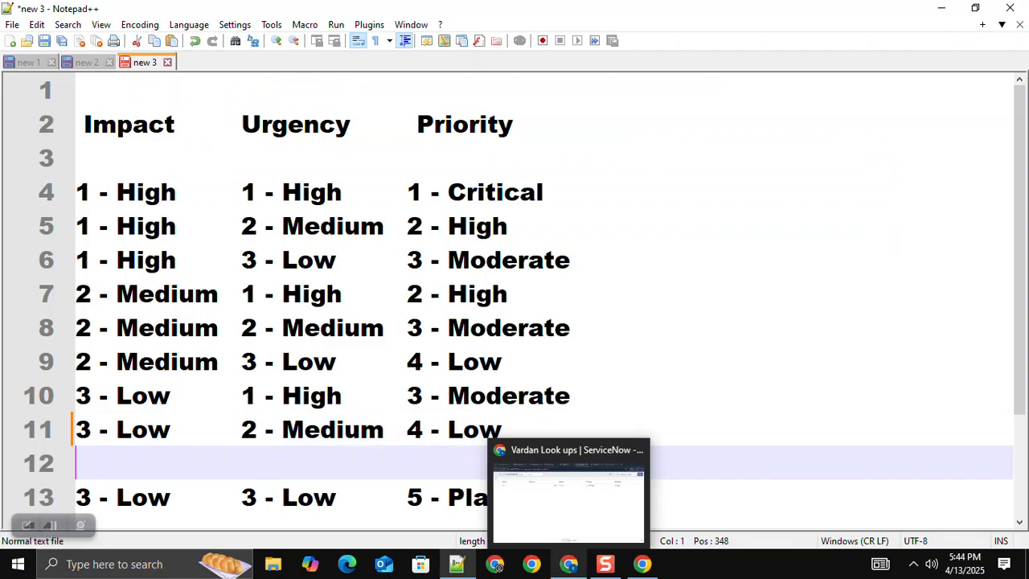
left_click(568, 494)
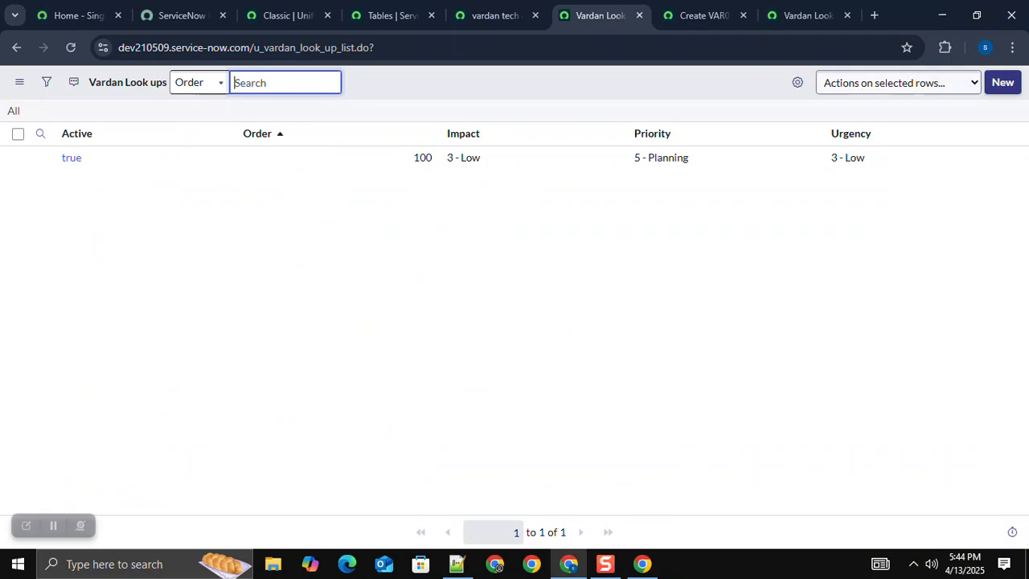
Step: Create a Vardan Look up record with Impact 1 - High, Urgency 1 - High and Priority 1 - Critical
left_click(1002, 82)
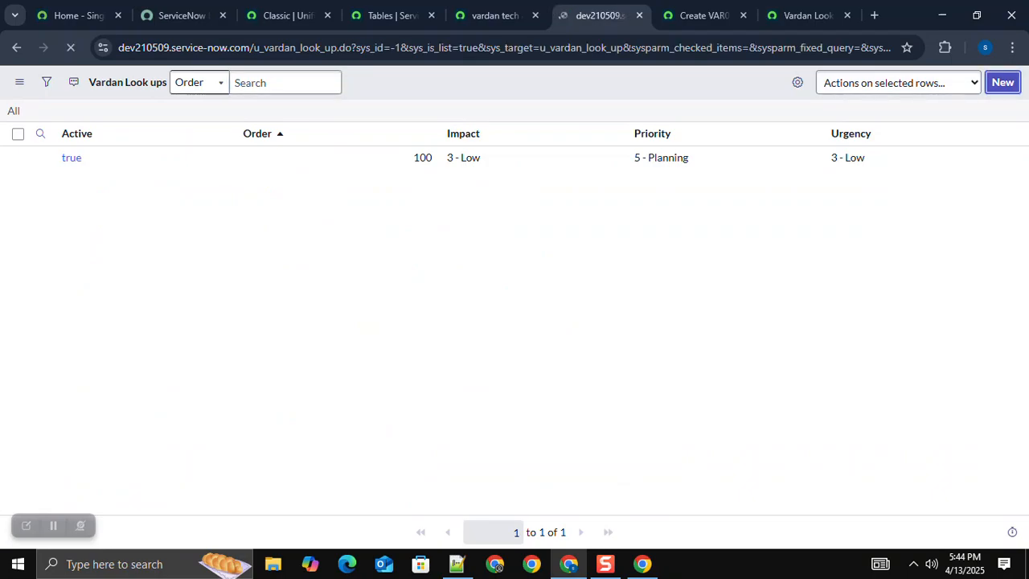
left_click(282, 123)
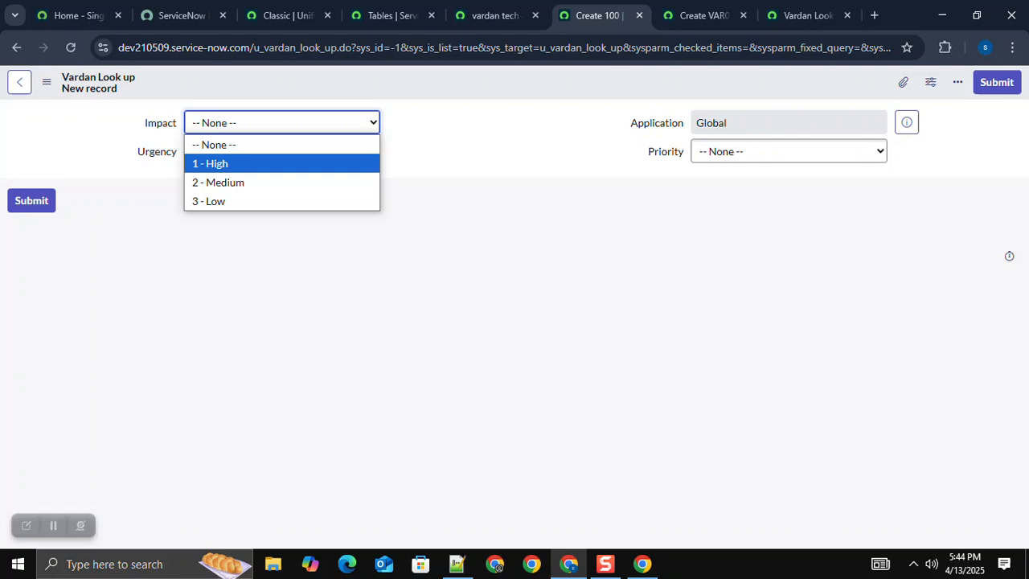
key("Return")
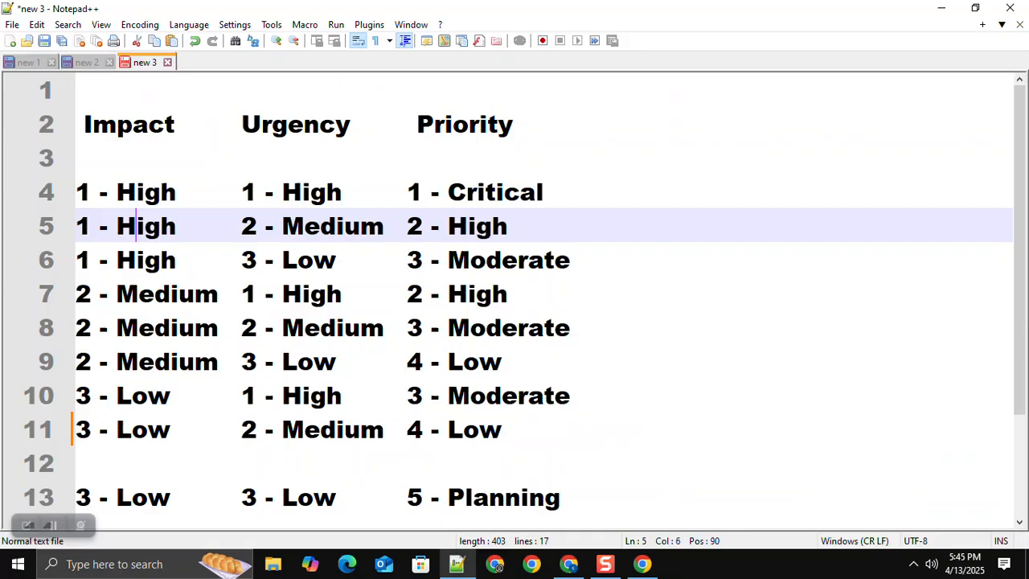
Step: Create Impact 1 - High lookup records for Urgency 2 - Medium with Priority 2 - High and Urgency 3 - Low with Priority 3 - Moderate
left_click(341, 226)
left_click(448, 226)
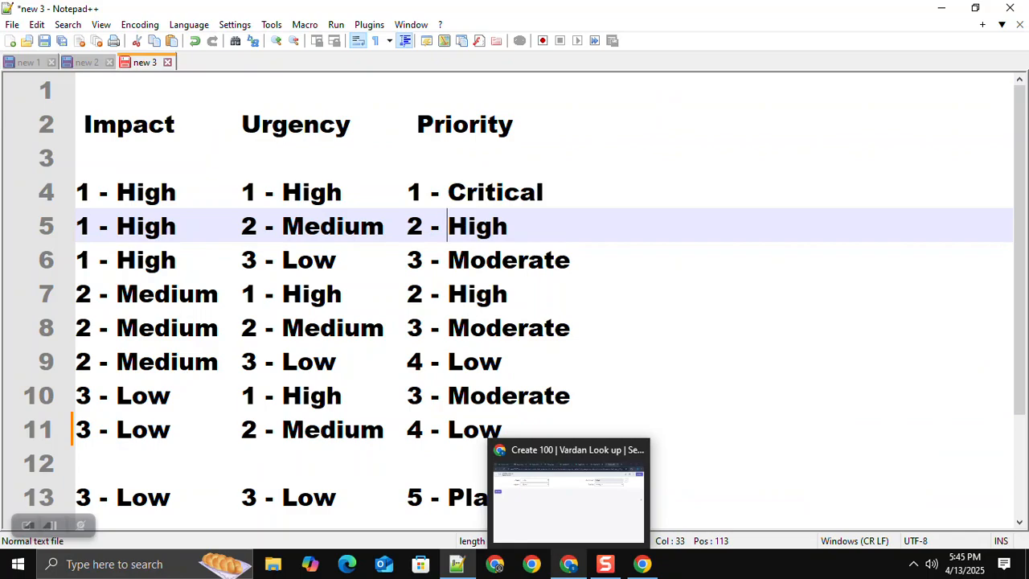
left_click(568, 564)
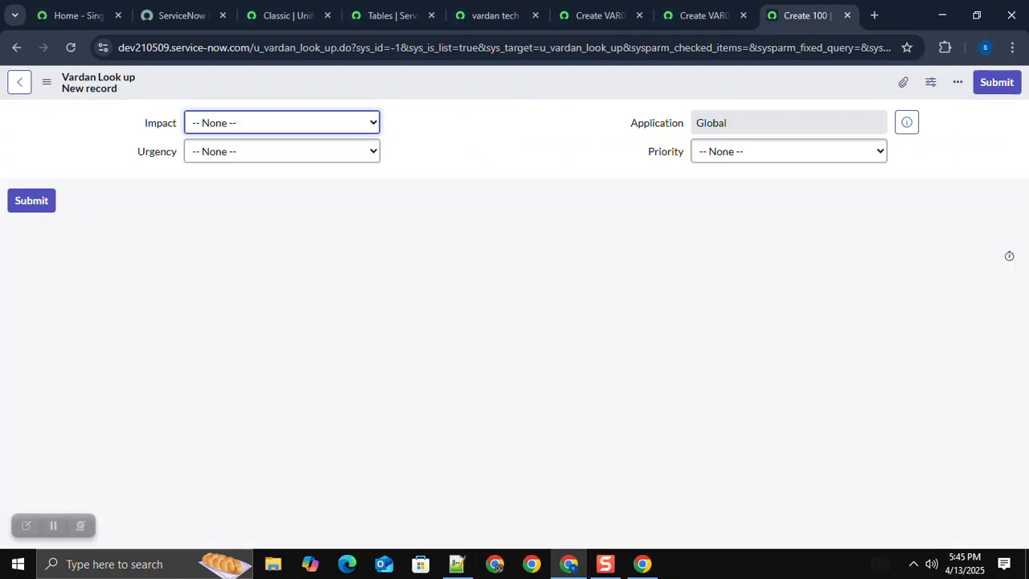
left_click(282, 123)
left_click(211, 163)
left_click(282, 151)
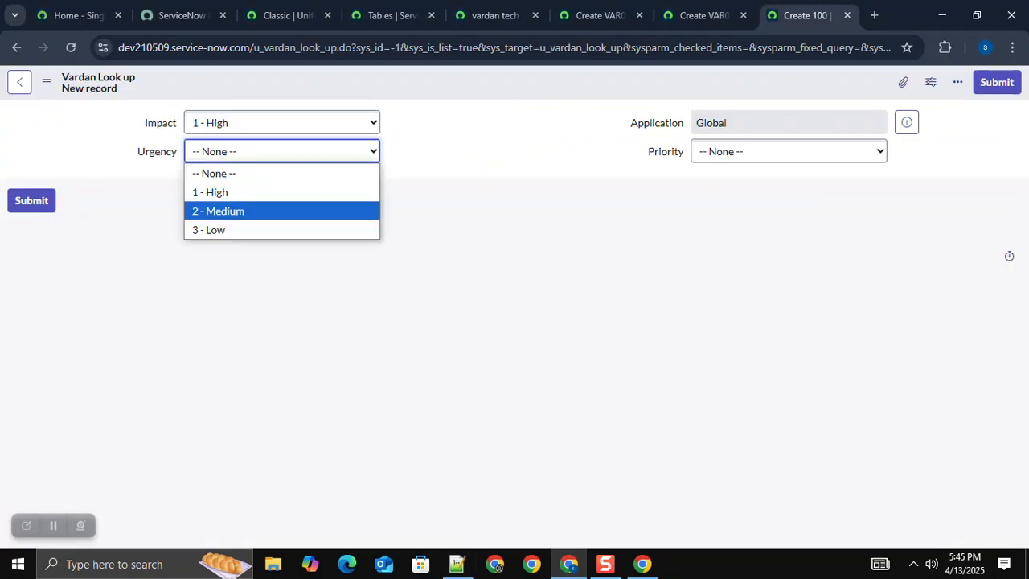
left_click(219, 210)
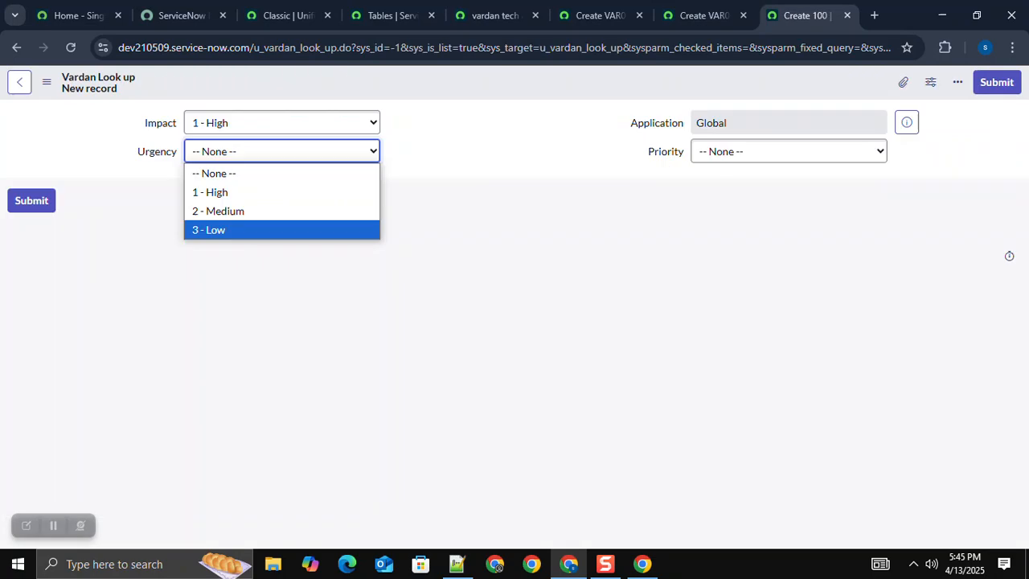
key("Escape")
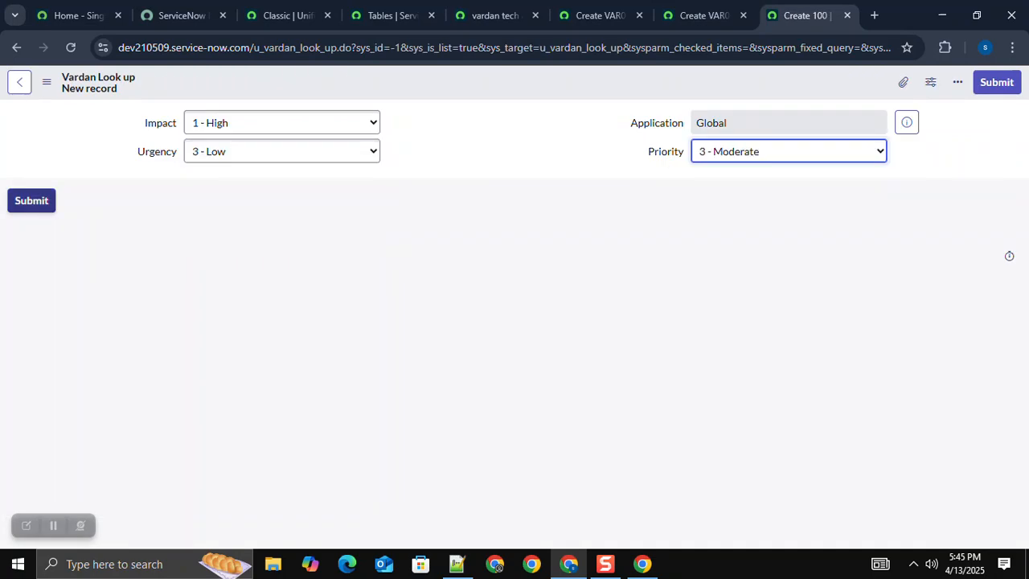
left_click(31, 201)
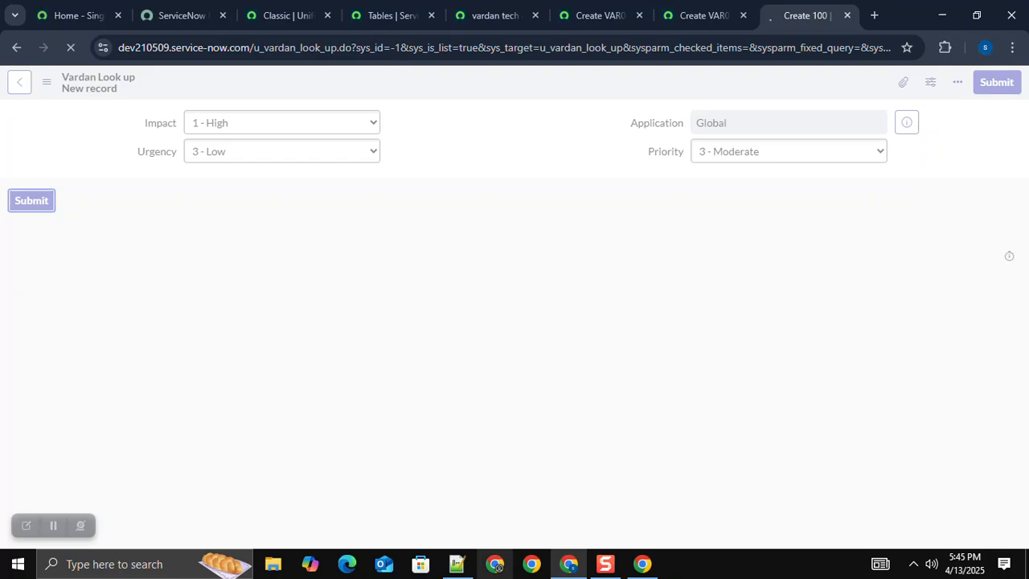
Step: Consult the Notepad++ matrix and create a Vardan Look up record with Impact 2 - Medium, Urgency 1 - High and Priority 2 - High
left_click(458, 564)
left_click(178, 294)
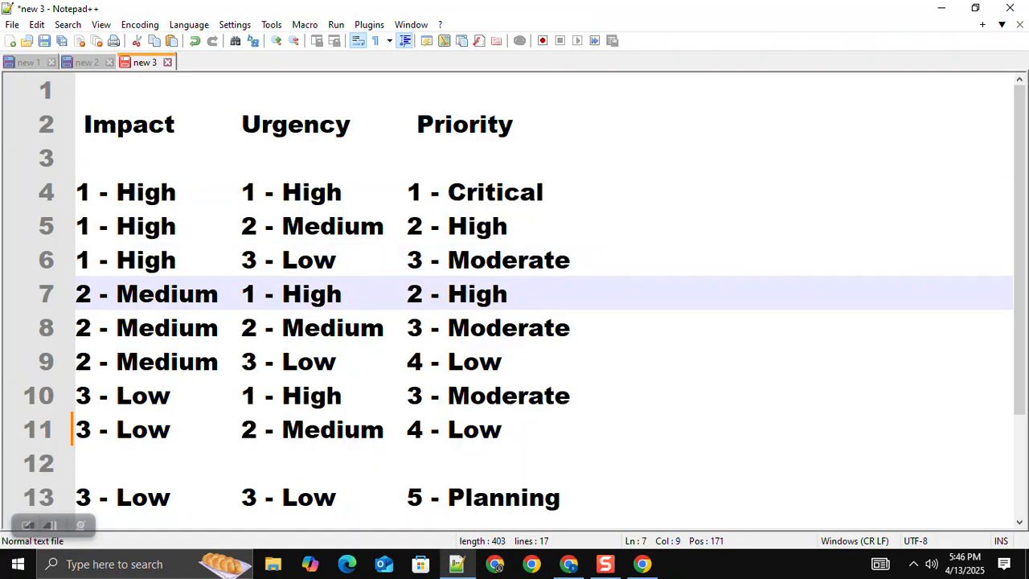
left_click(301, 295)
left_click(570, 563)
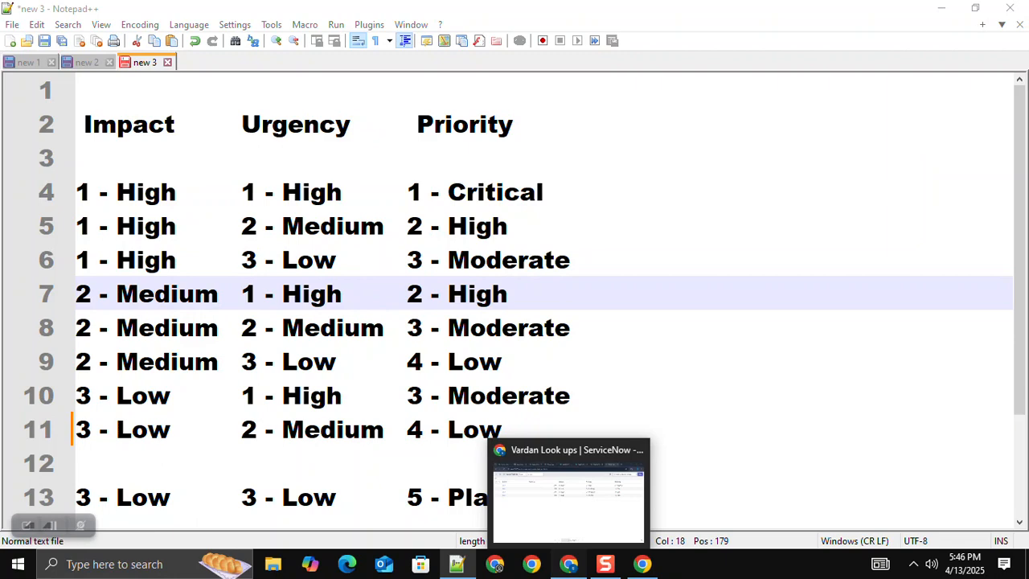
left_click(570, 494)
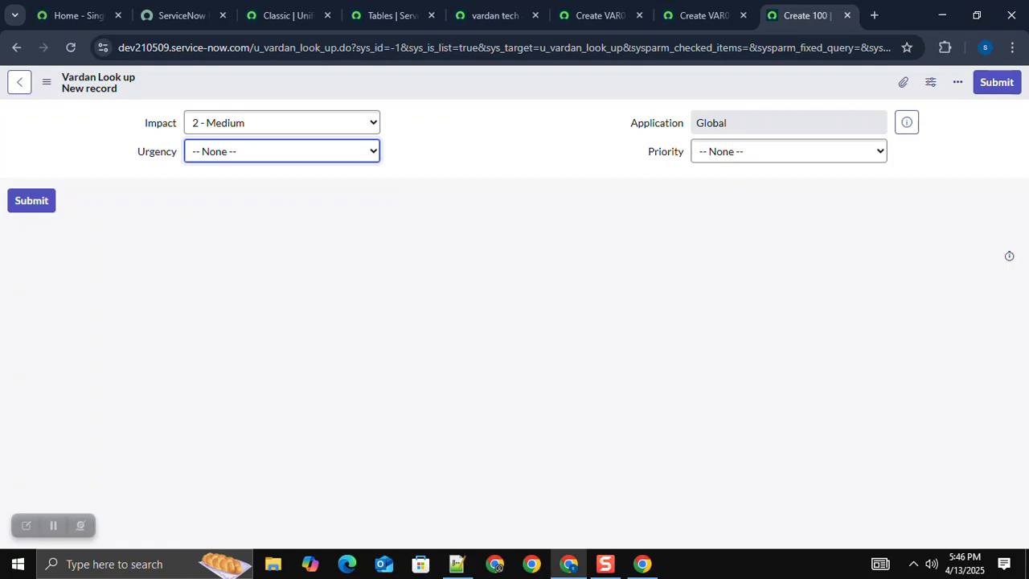
left_click(31, 200)
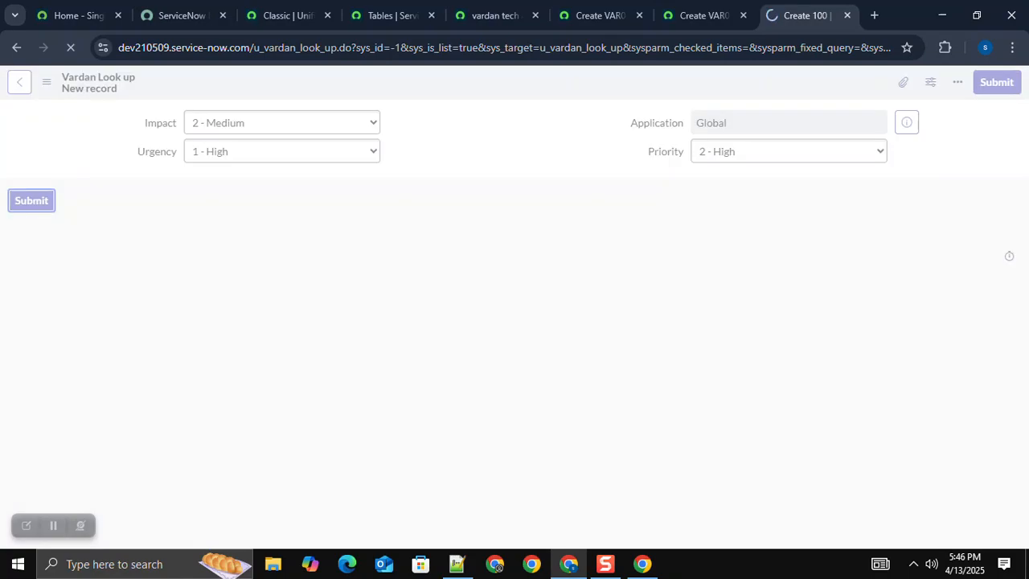
Step: Consult the Notepad++ matrix and create a Vardan Look up record with Impact 3 - Low, Urgency 2 - Medium and Priority 4 - Low
key("alt+Tab")
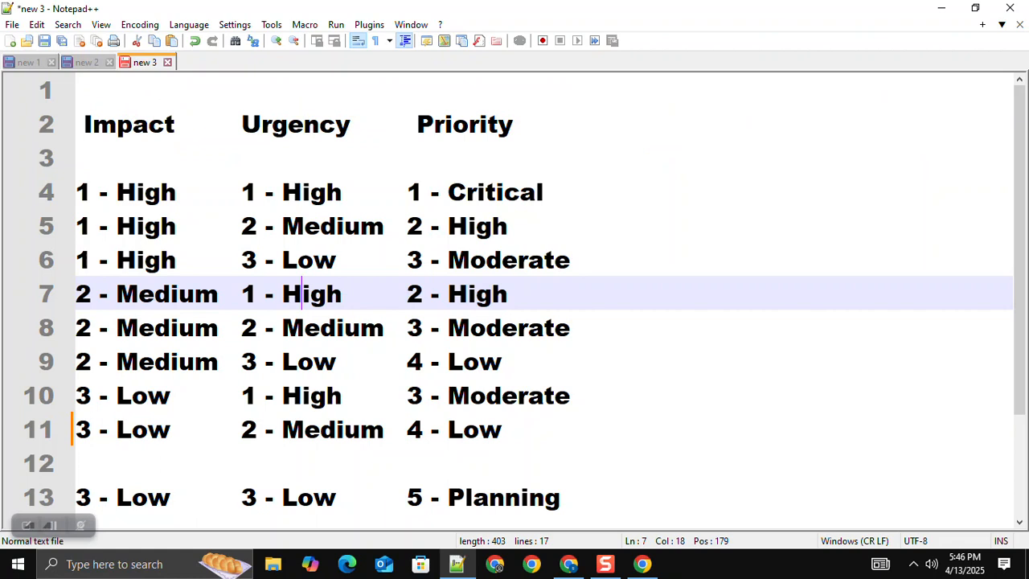
left_click(527, 430)
left_click(569, 564)
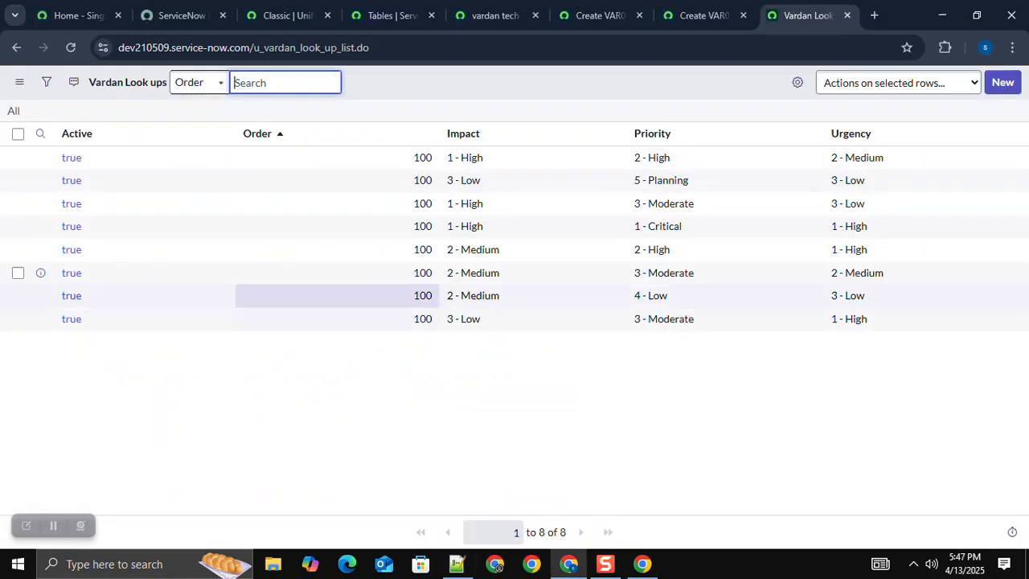
left_click(1002, 82)
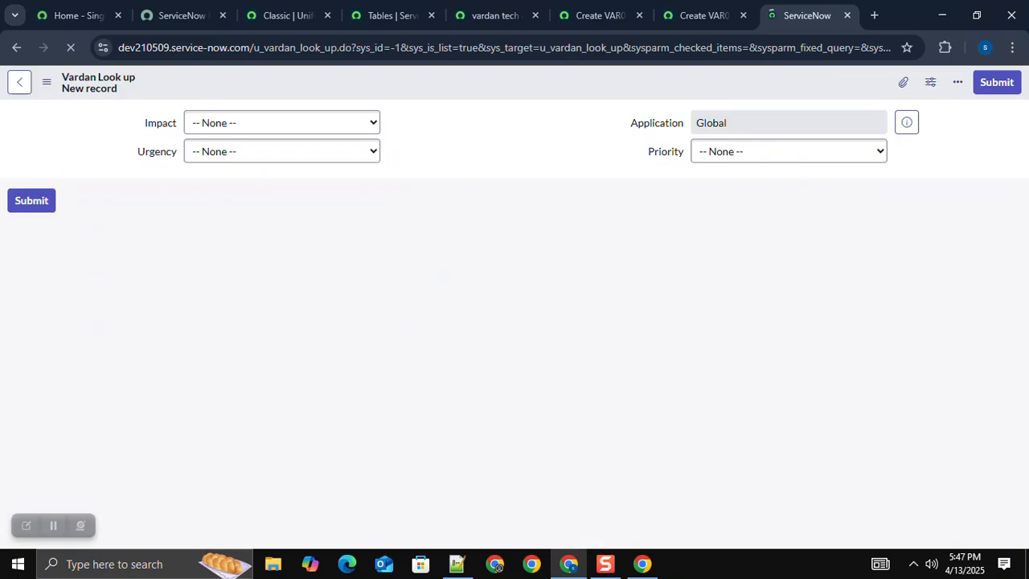
left_click(282, 123)
left_click(210, 201)
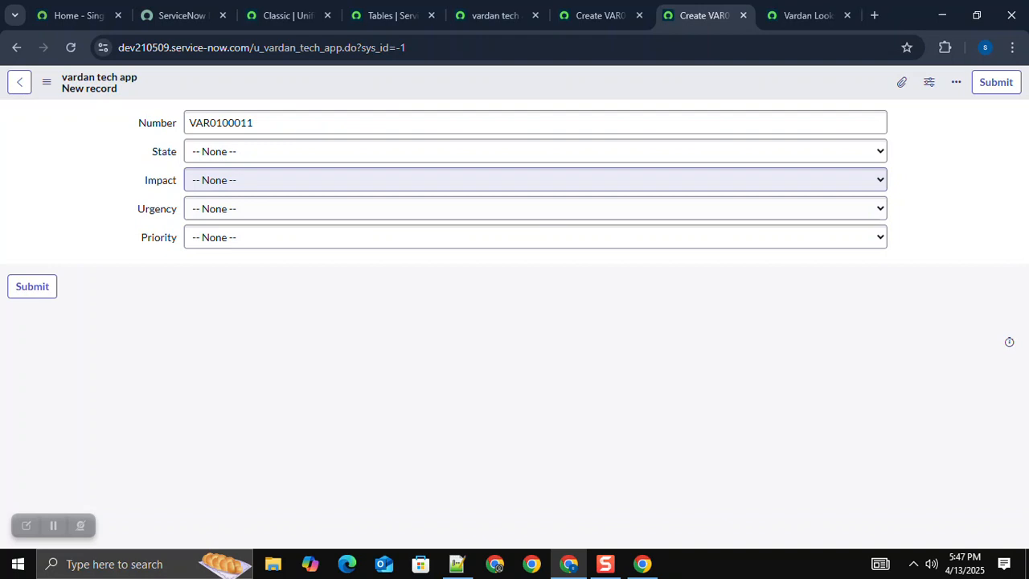
Step: Test Impact 1 - High with Urgency 1 - High on a new vardan tech app record
left_click(322, 180)
left_click(321, 220)
left_click(321, 209)
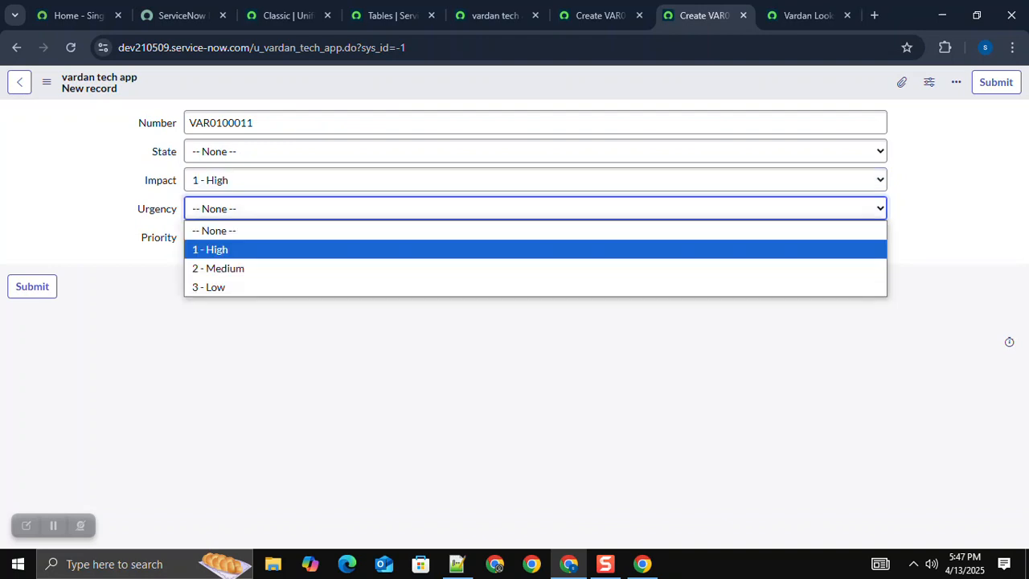
left_click(322, 249)
left_click(402, 362)
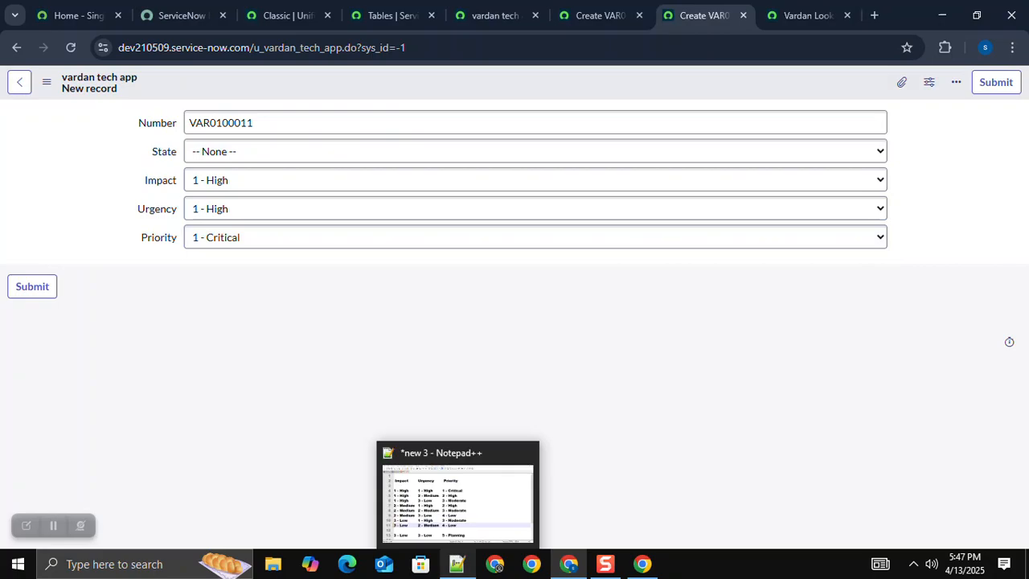
Step: Switch to Notepad++ and arrange its window, widened, over the browser so the priority matrix sits beside the vardan tech app form's values
left_click(456, 564)
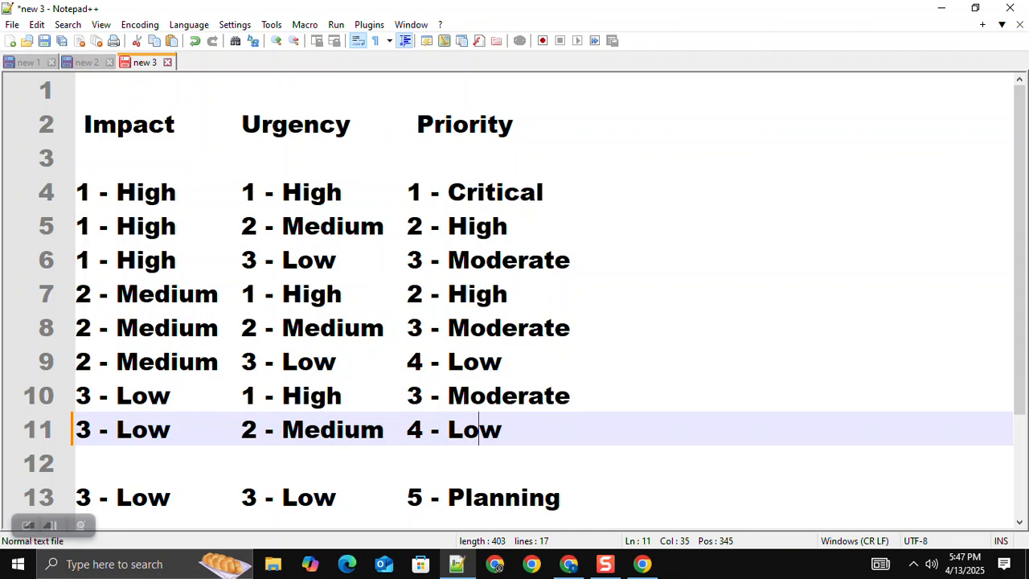
key("super+Down")
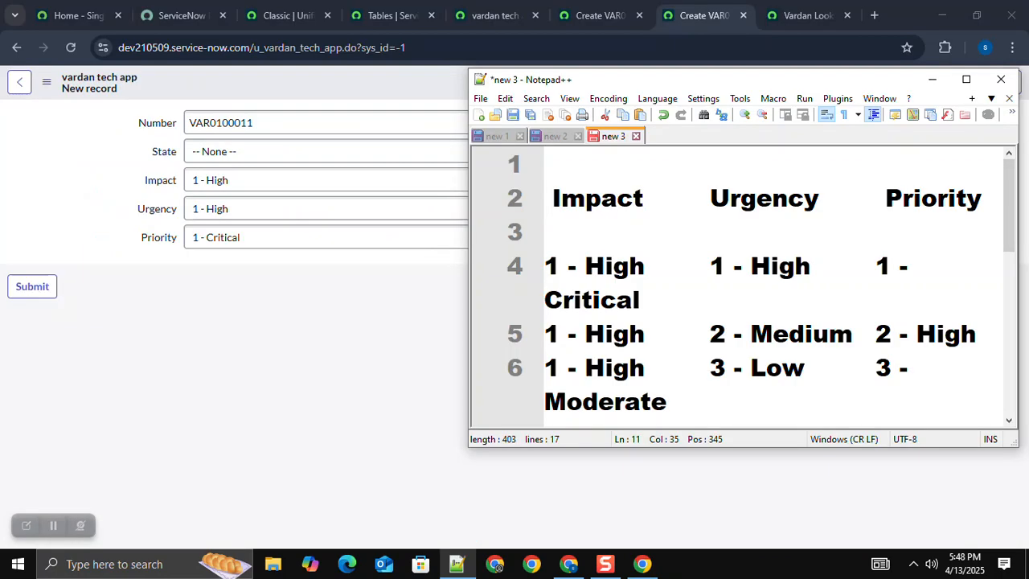
left_click_drag(469, 265, 350, 265)
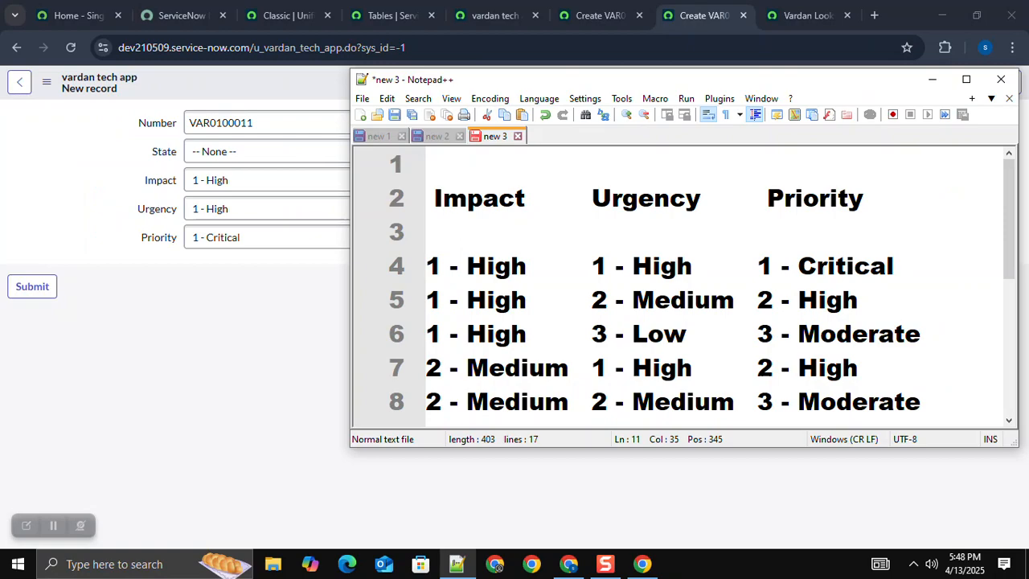
left_click_drag(643, 80, 662, 19)
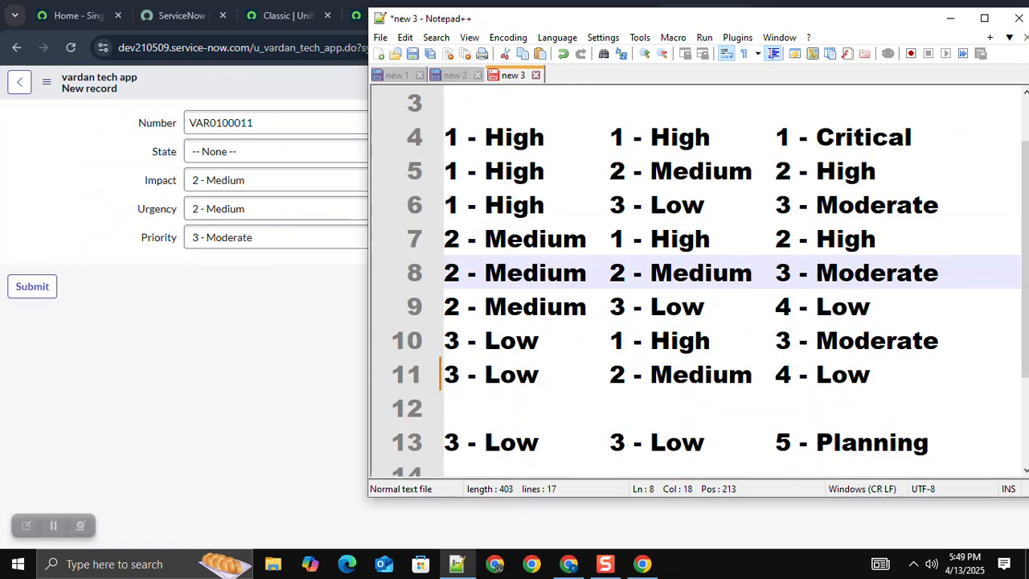
Step: Test Impact 2 - Medium with Urgency 3 - Low, and Impact 3 - Low with Urgency 2 - Medium and 3 - Low, against the matrix
left_click(276, 209)
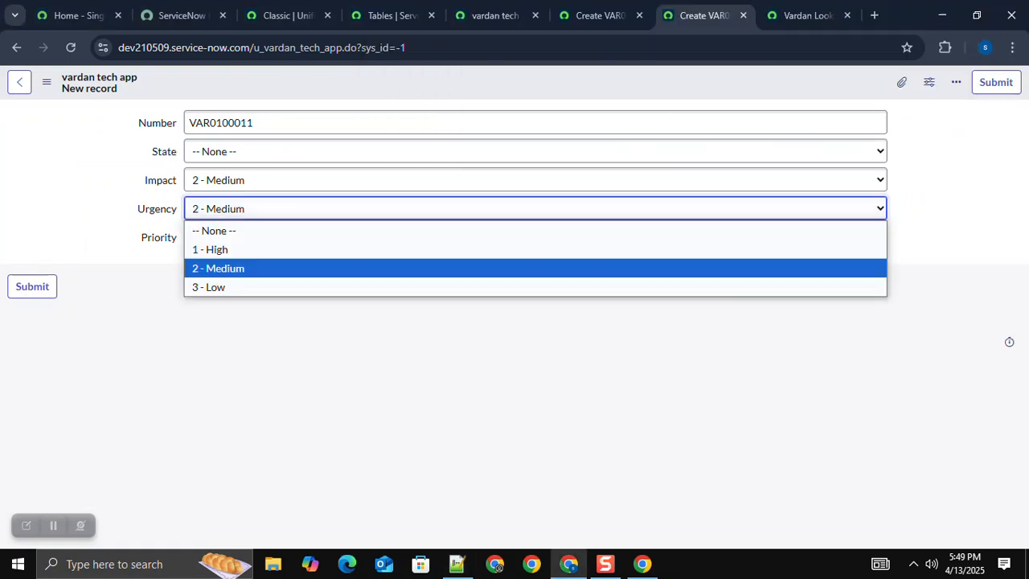
left_click(249, 287)
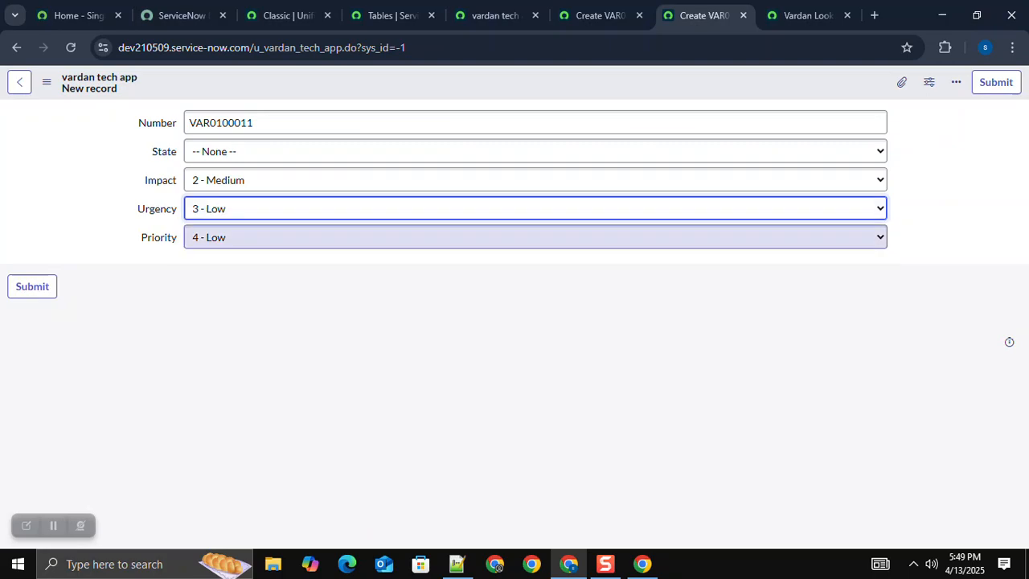
key("alt+Tab")
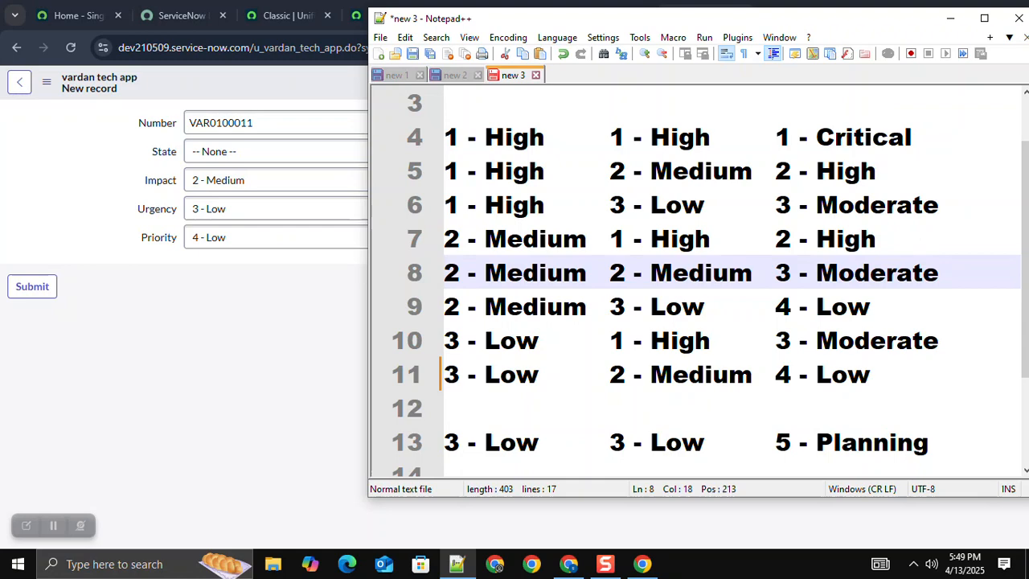
left_click(457, 563)
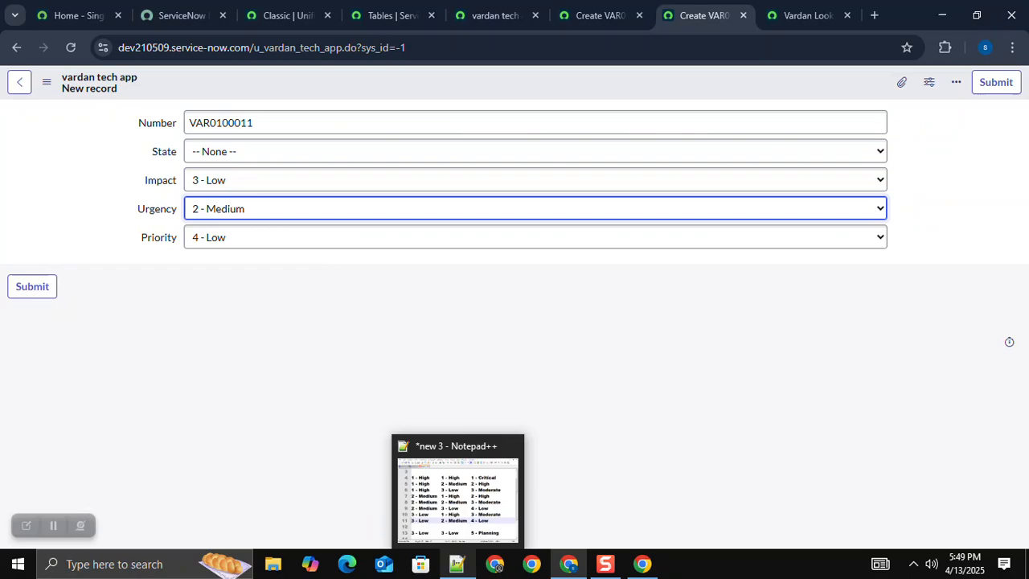
key("Down")
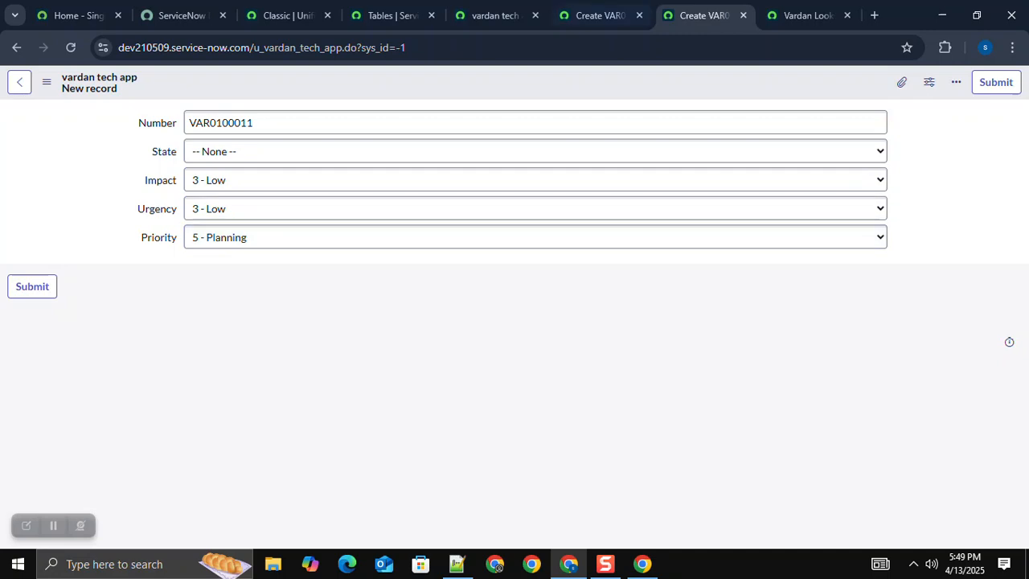
Step: Leave the test record and open the vardan tech app table definition
left_click(599, 16)
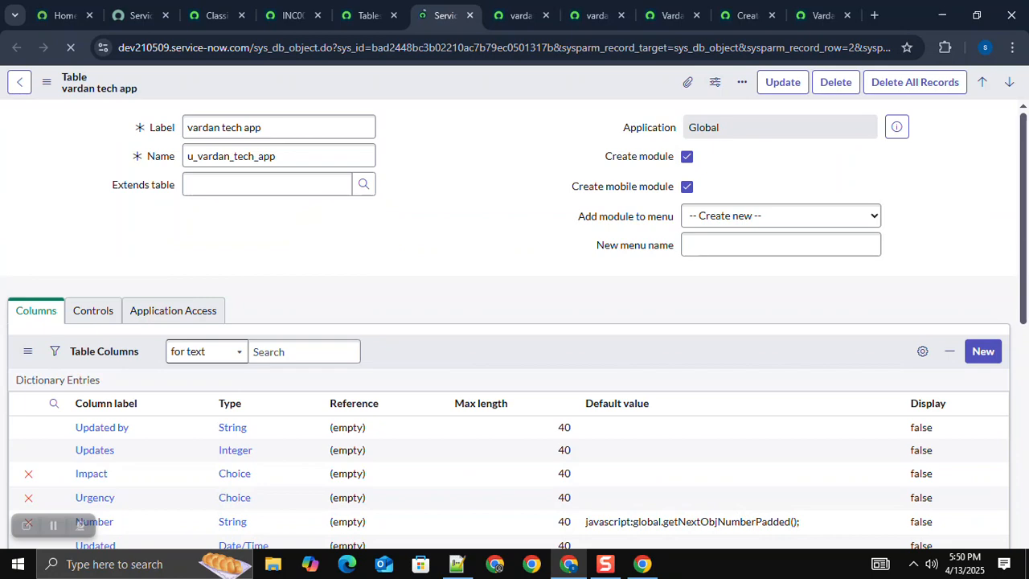
Step: Try to make the vardan tech app table's Priority column read only and update its dictionary entry
scroll(96, 303, "down", 3)
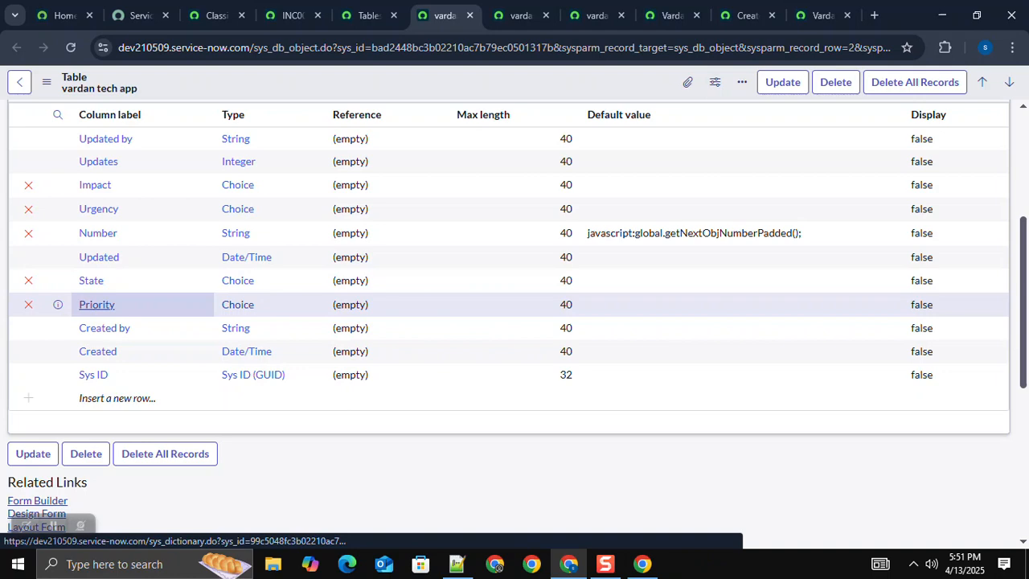
left_click(97, 304)
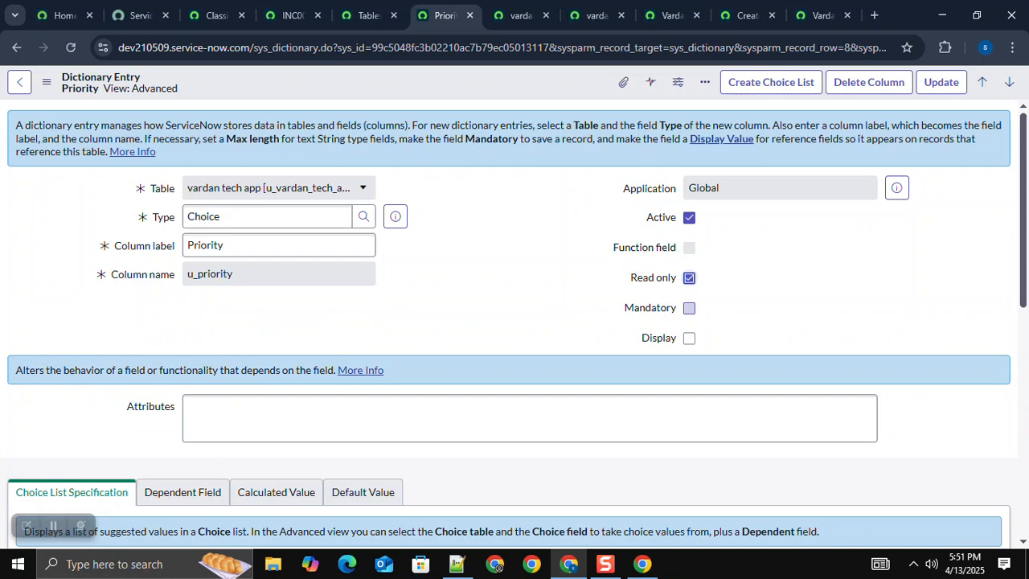
left_click(941, 82)
Step: Close both Vardan Look ups lists and reload the new vardan tech app record, discarding its unsaved changes
left_click(672, 16)
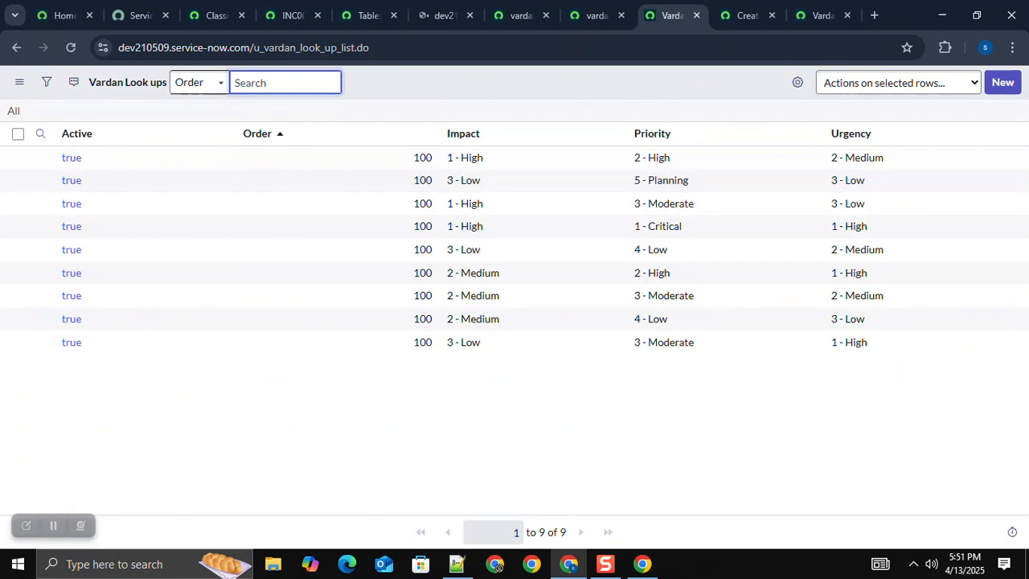
key("ctrl+w")
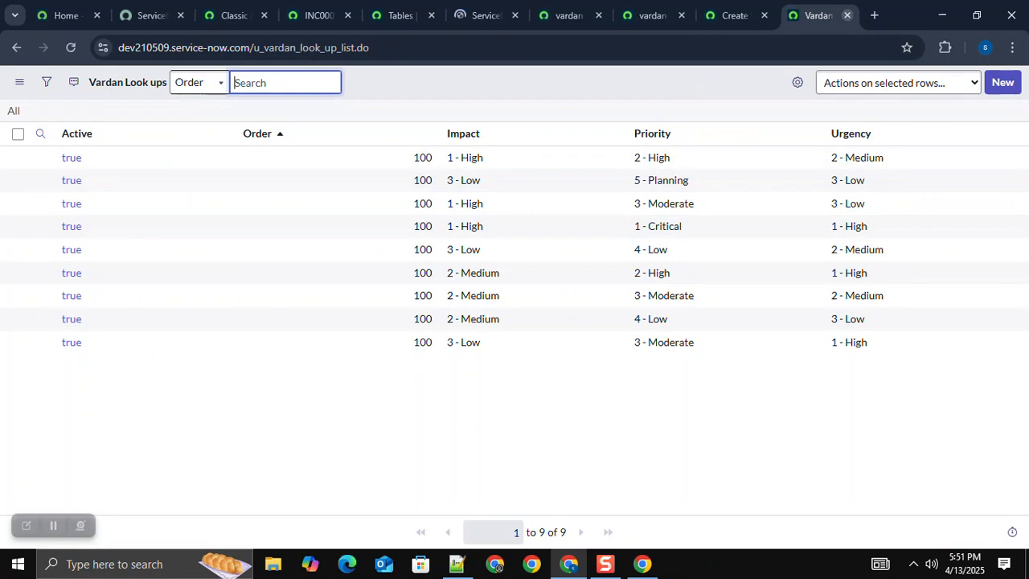
left_click(846, 15)
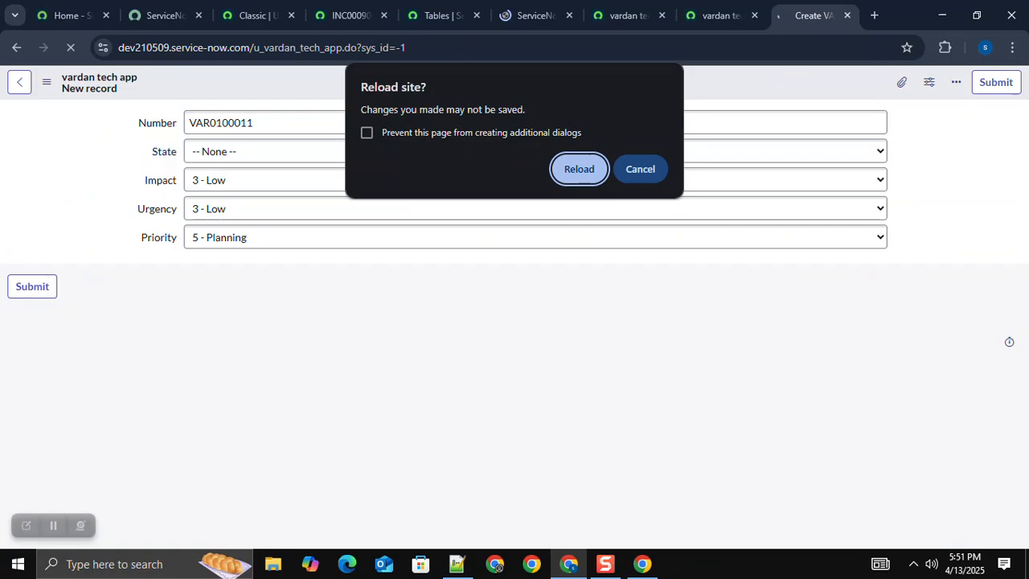
key("Return")
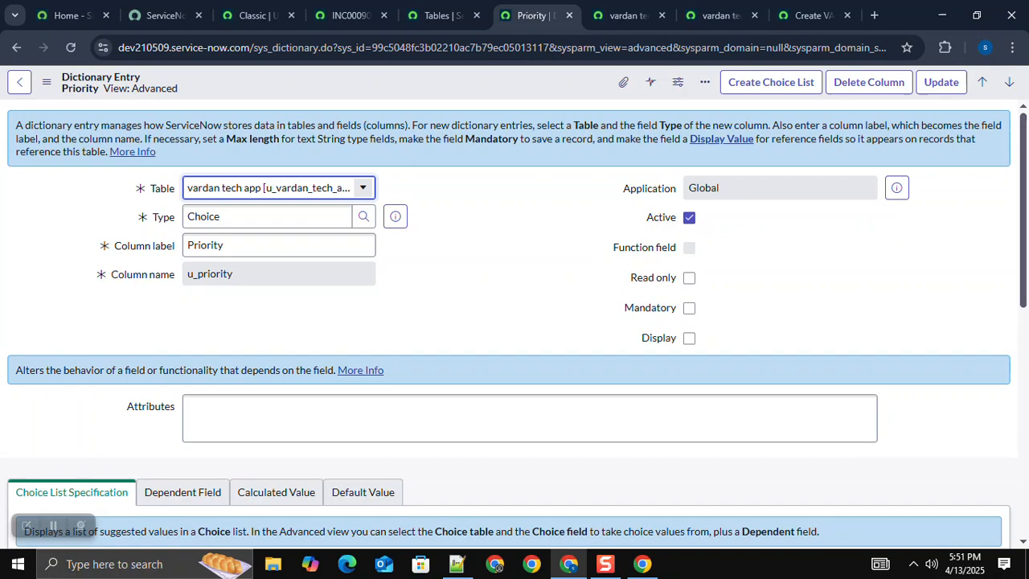
Step: Set the Priority column to read only and save its dictionary entry without leaving it
left_click(689, 279)
right_click(516, 81)
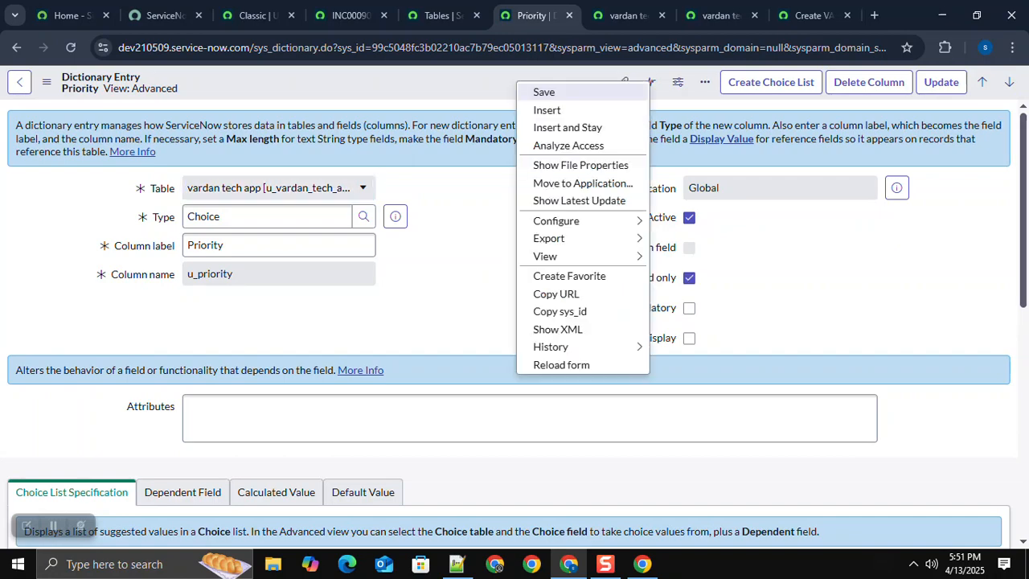
left_click(544, 91)
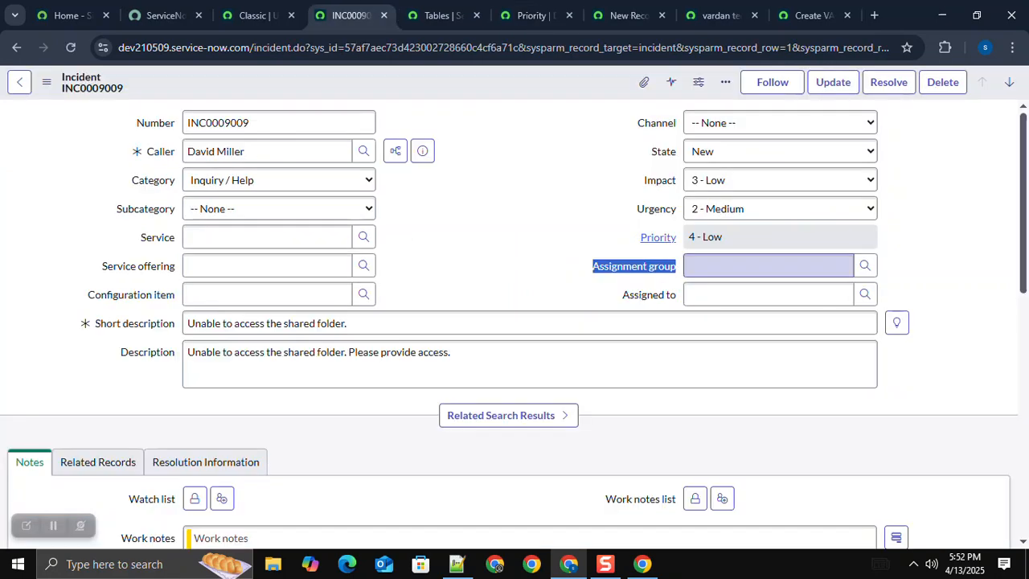
Step: Check the incident's Assignment group field and label the new vardan tech app Reference column Assignment Group
left_click(768, 266)
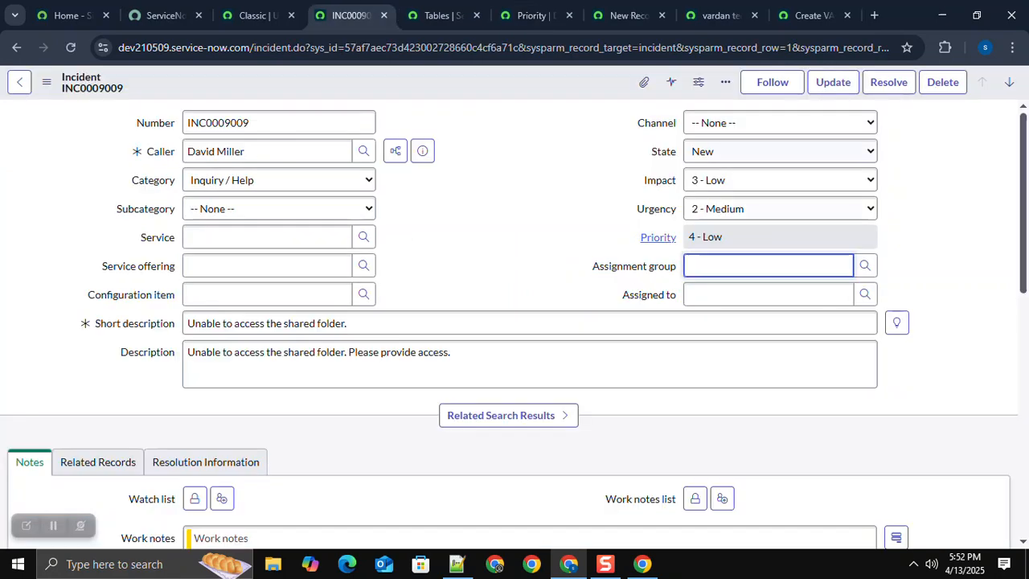
left_click(531, 16)
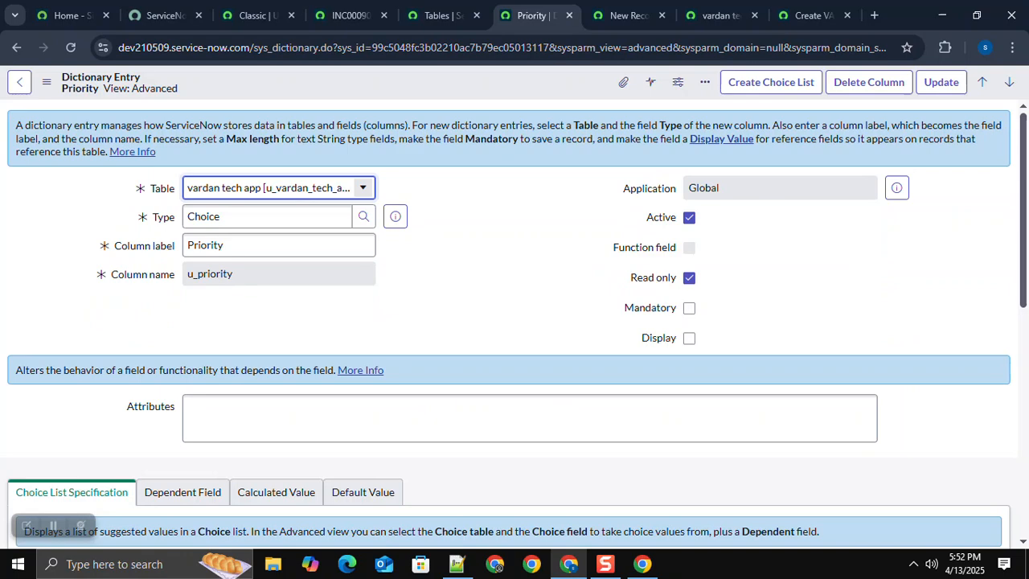
key("ctrl+Tab")
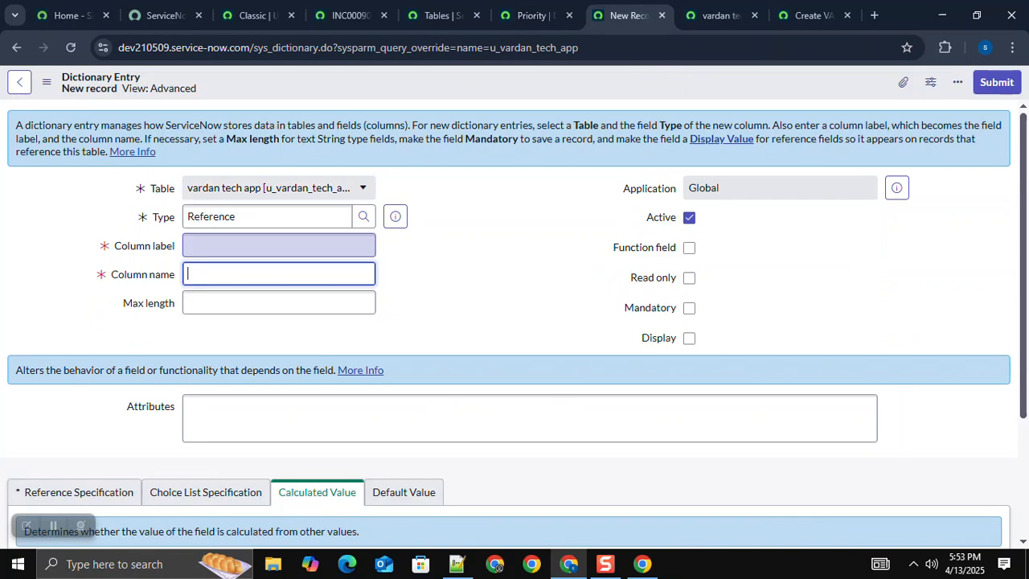
left_click(279, 245)
type("Priority")
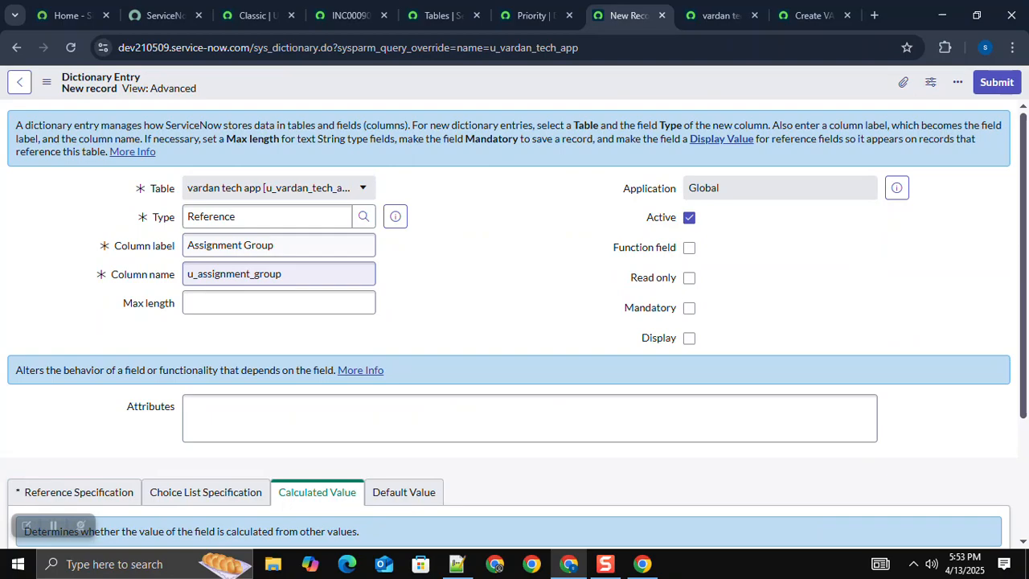
Step: Set the Assignment Group column's reference to sys_user_group, and return from its saved entry to the table definition
left_click(997, 82)
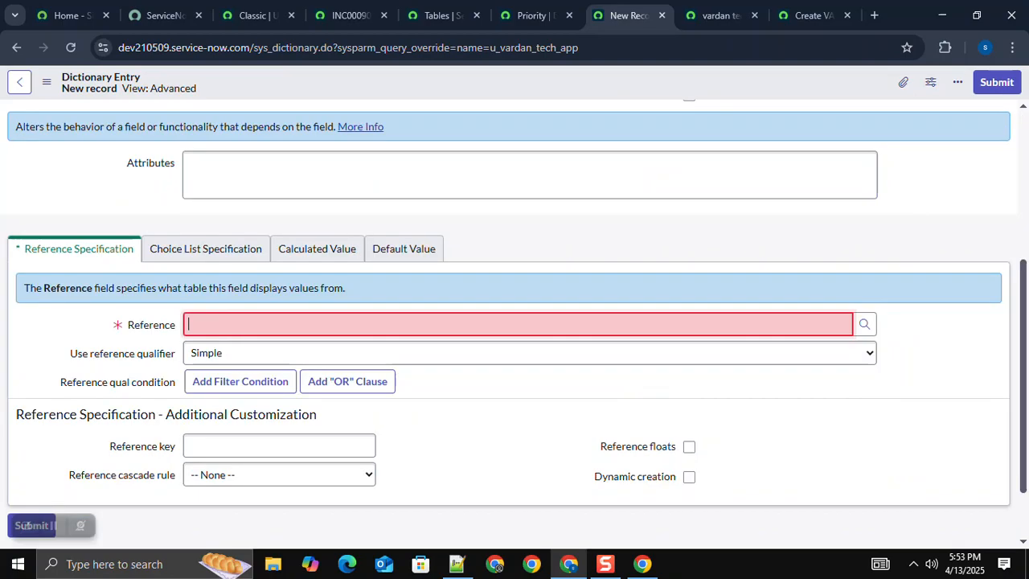
type("sys_user_")
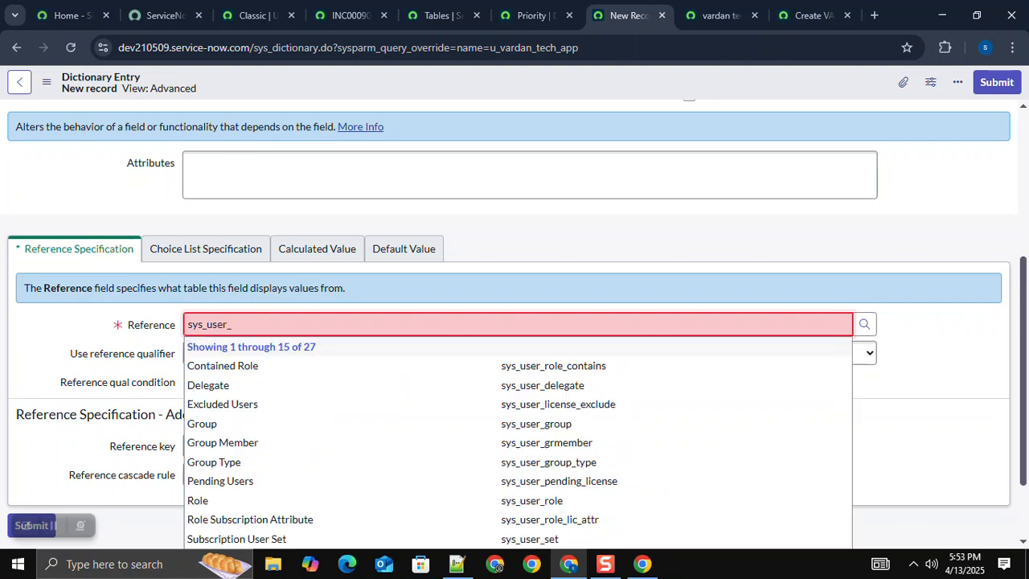
type("group")
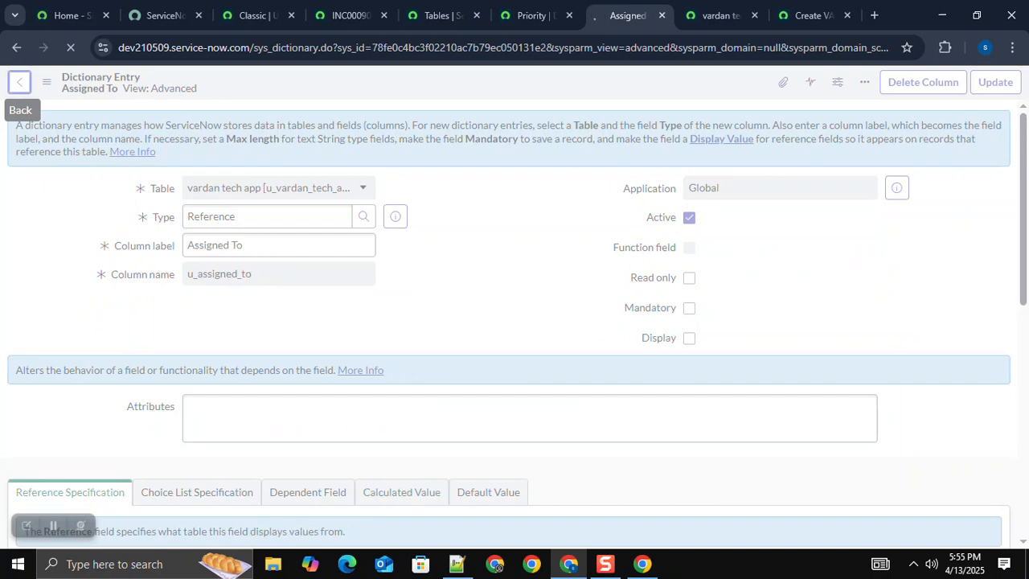
left_click(19, 81)
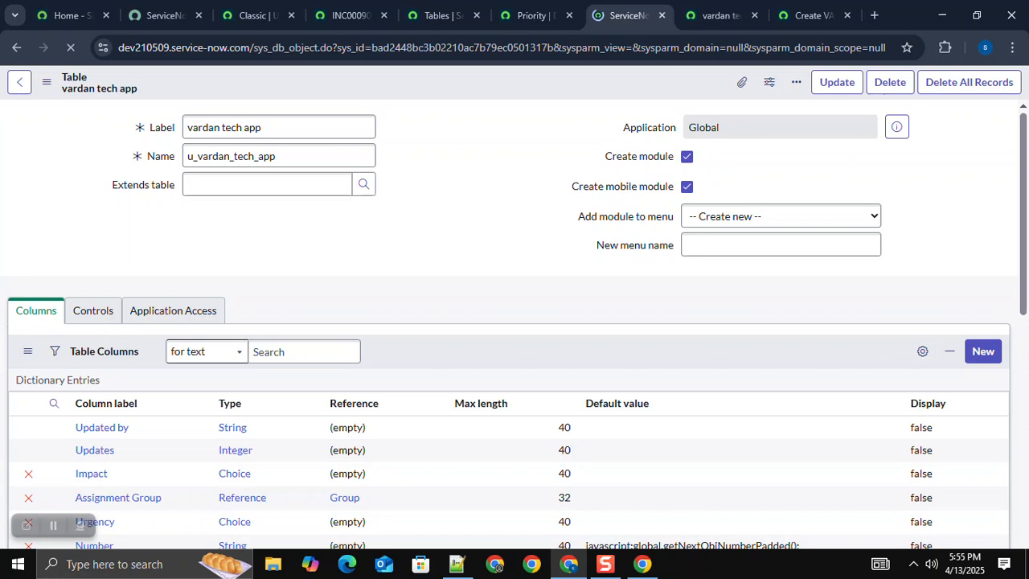
Step: Open the vardan tech app form for a new record and examine the incident's Description field for comparison
left_click(33, 399)
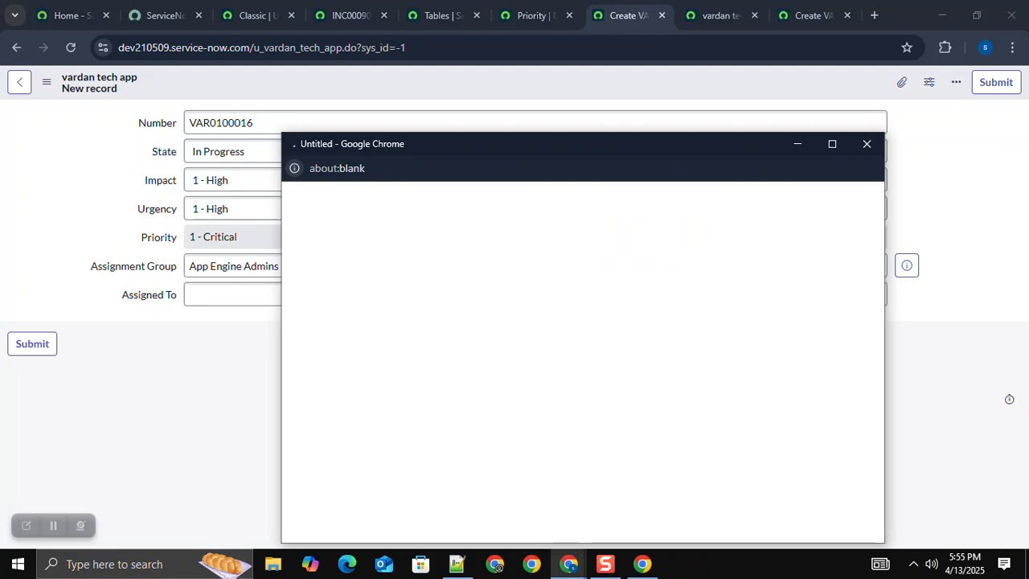
left_click(350, 15)
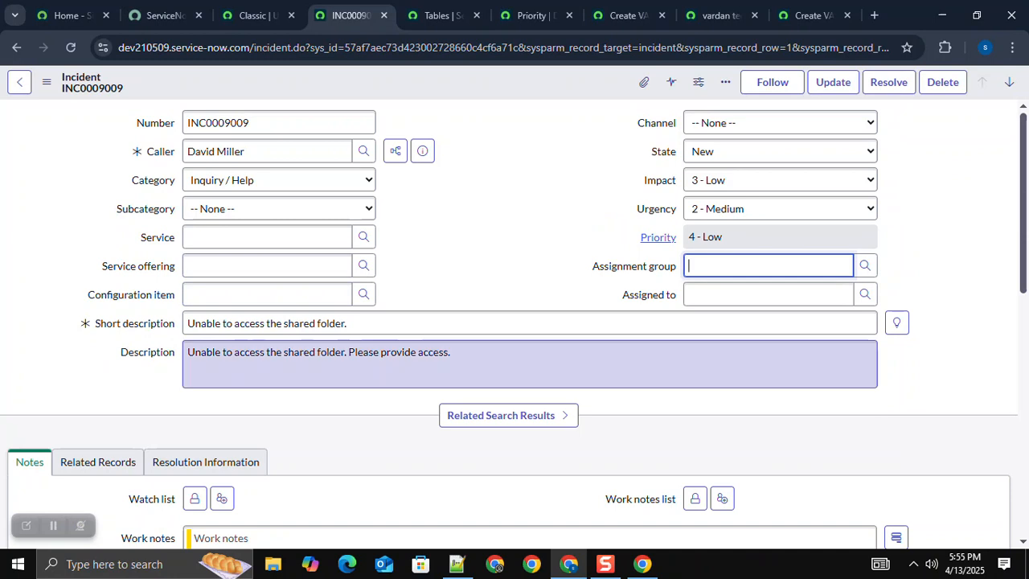
left_click_drag(451, 352, 239, 352)
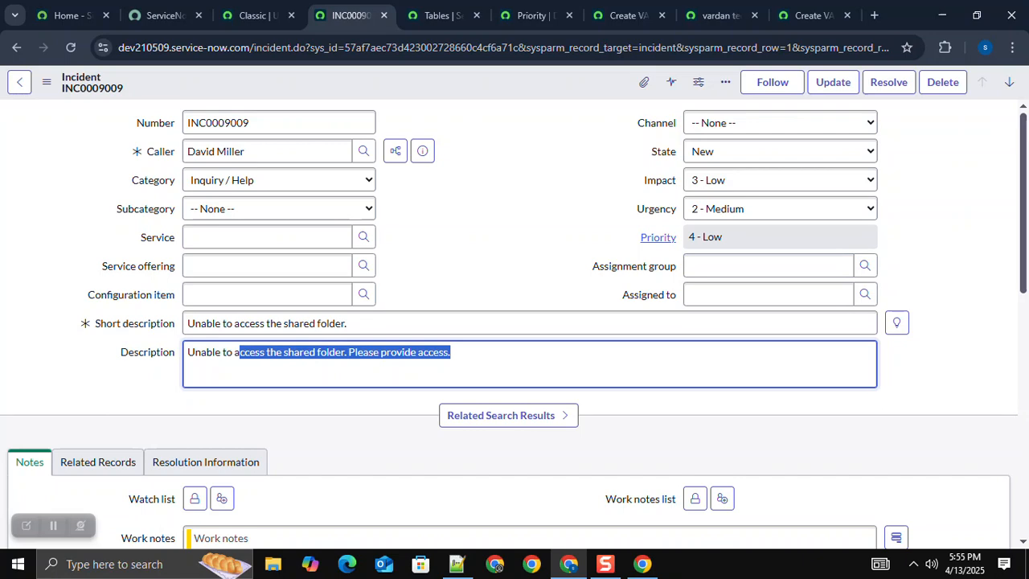
key("ctrl+a")
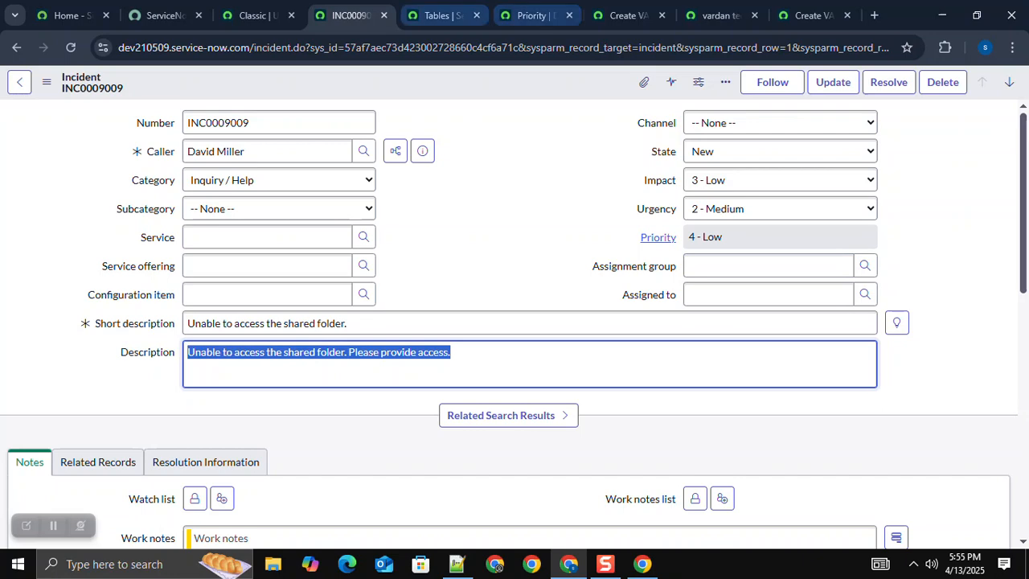
Step: Leave the Priority dictionary entry and return to the vardan tech app table definition
left_click(534, 15)
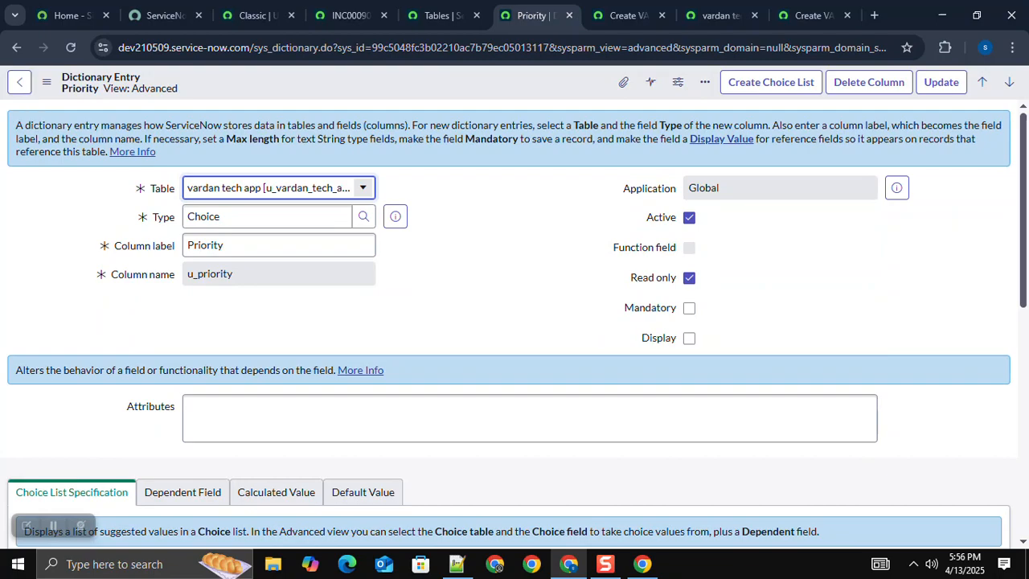
left_click(19, 82)
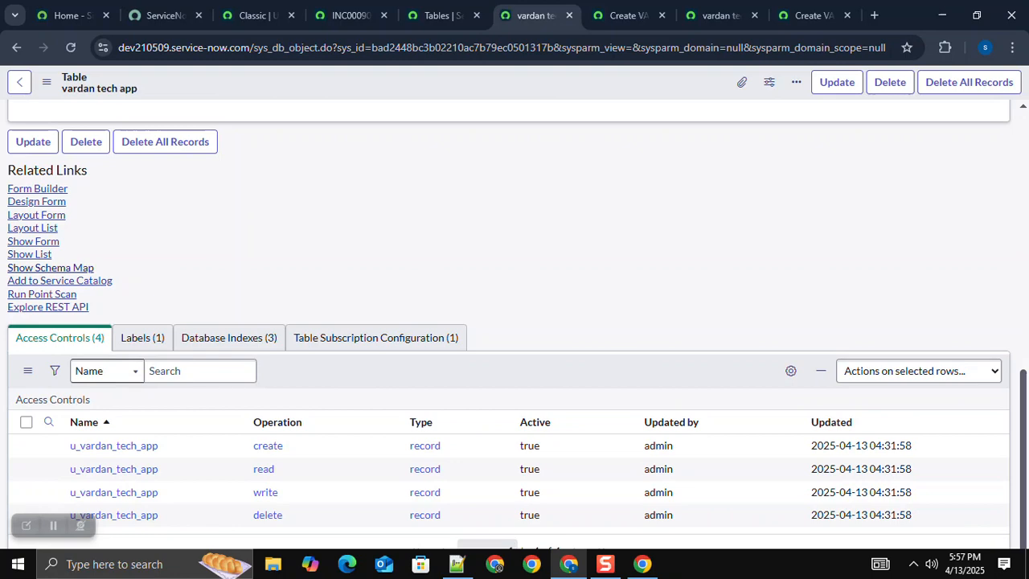
scroll(34, 242, "up", 1)
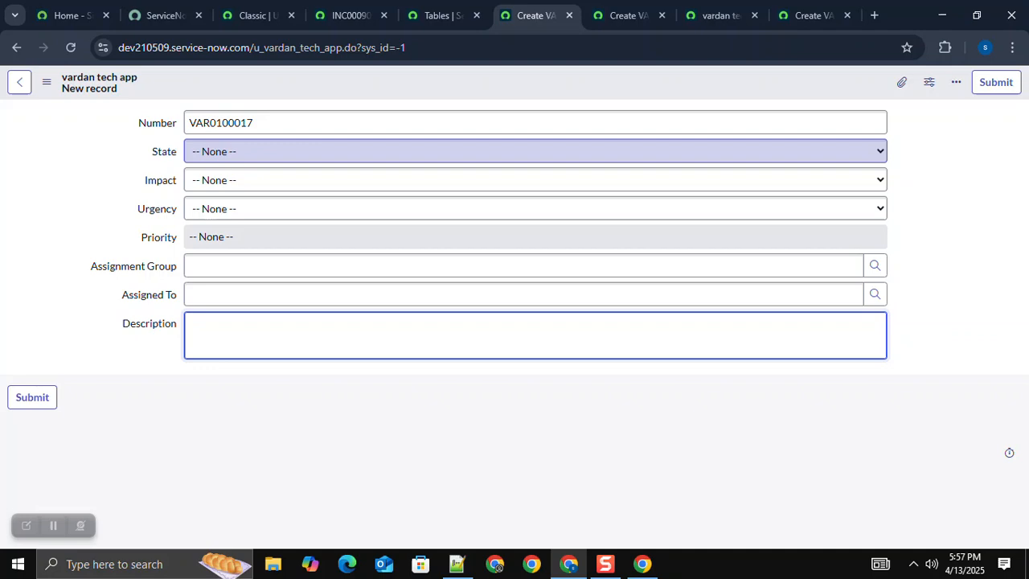
Step: Review the incident form and the new vardan tech app form, and go to the Active column's dictionary entry
left_click(351, 15)
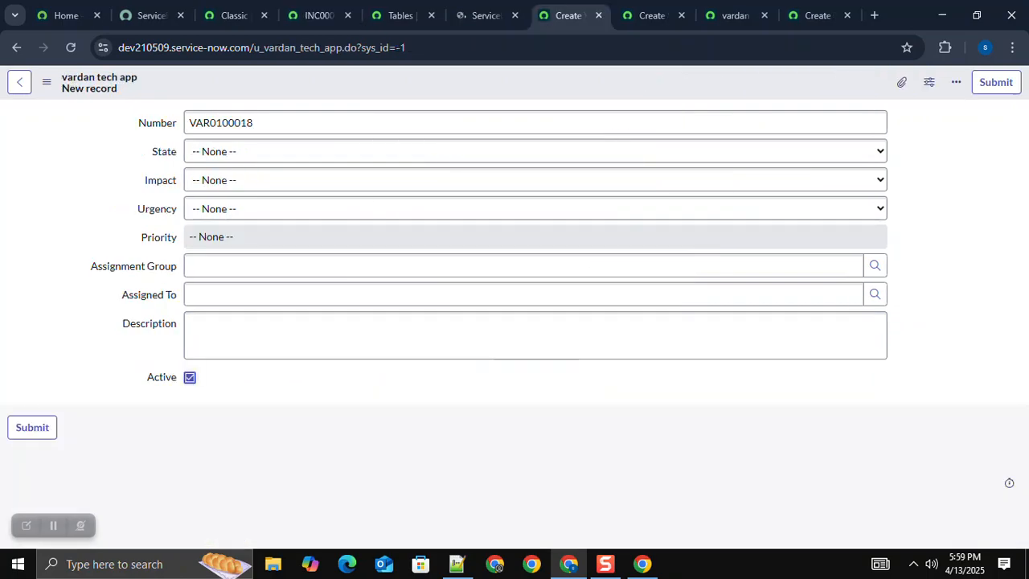
left_click(523, 294)
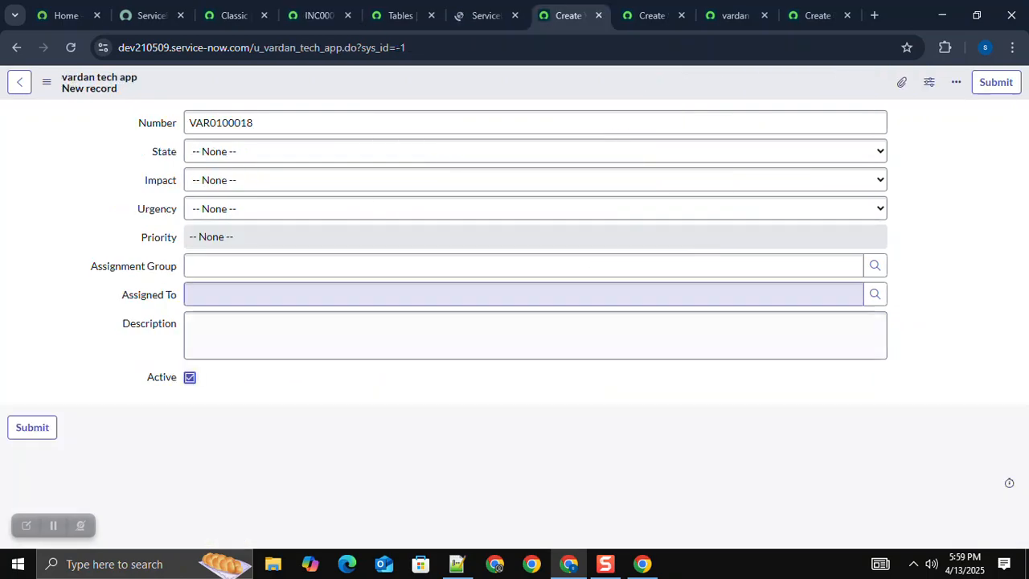
left_click(485, 16)
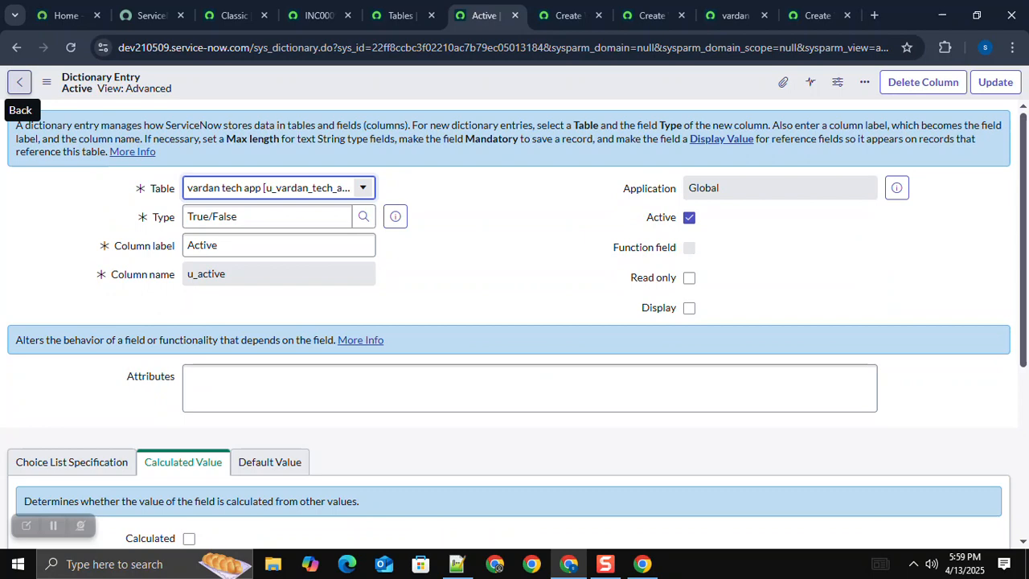
Step: Leave the Active column's entry and browse the field classes for another new vardan tech app column, including the second page
left_click(19, 81)
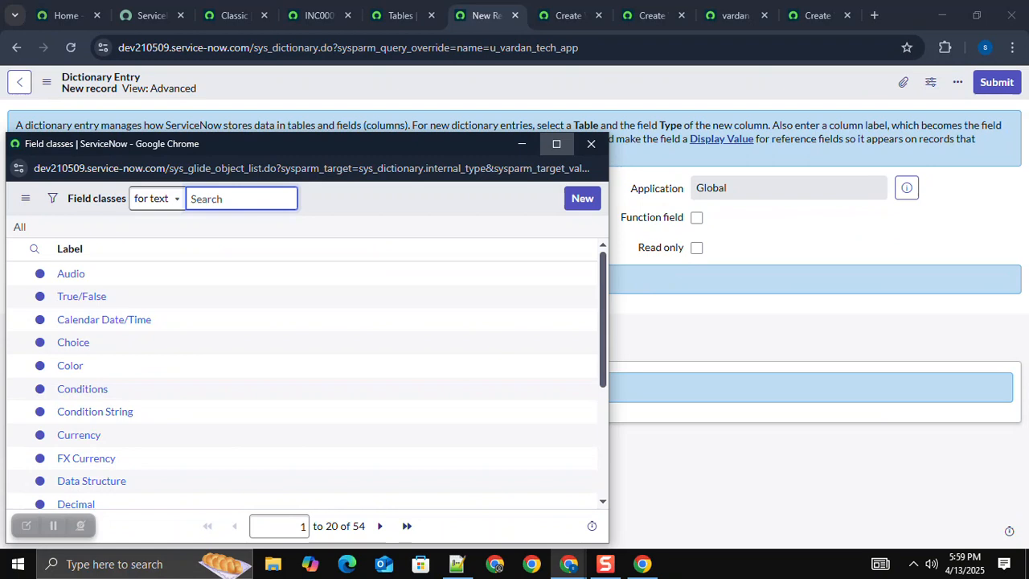
left_click(556, 144)
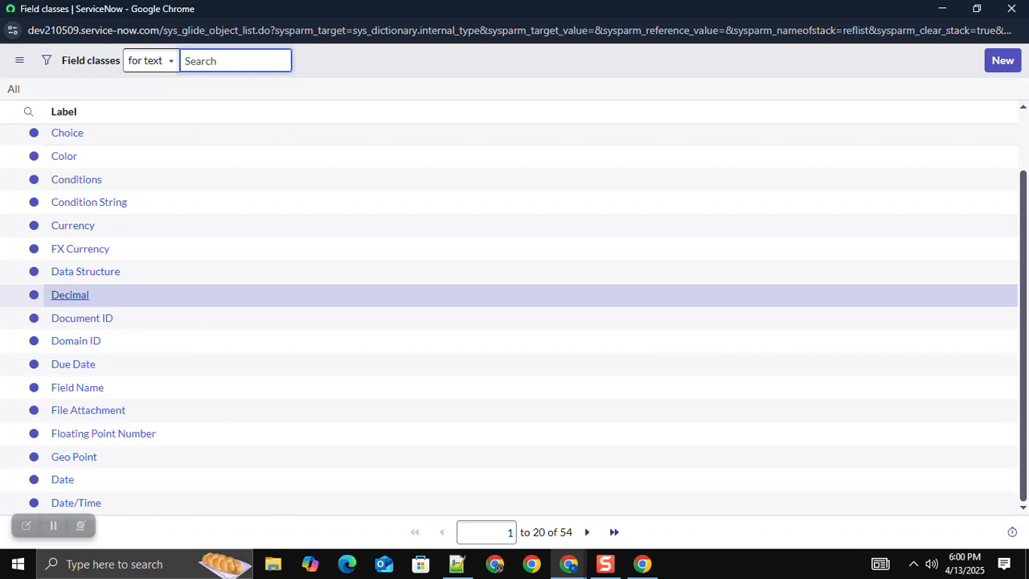
left_click(587, 533)
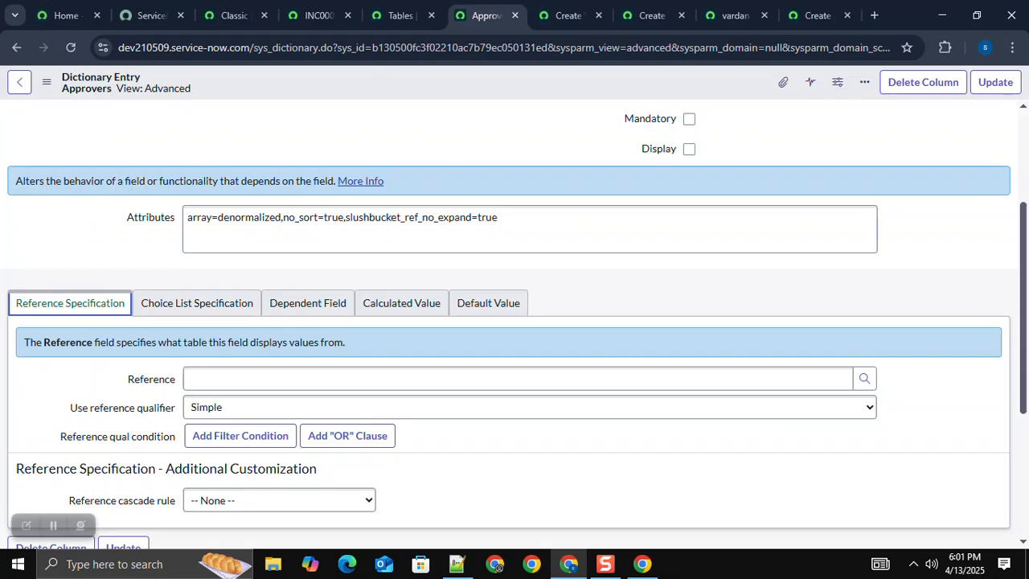
Step: Set the Approvers list column's reference to the User table (sys_user) and save its dictionary entry
left_click(518, 379)
type("s")
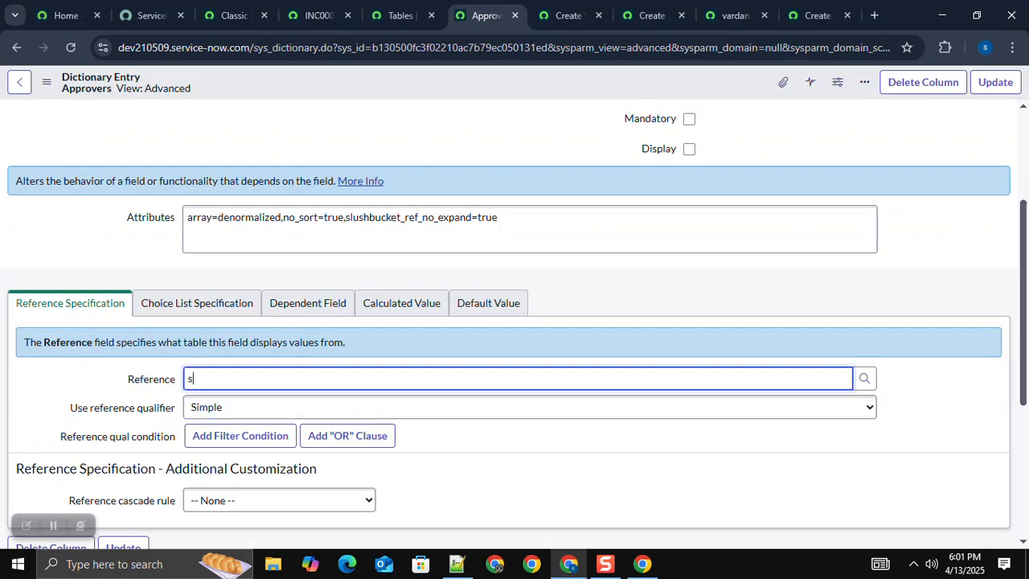
type("y")
type("s_user")
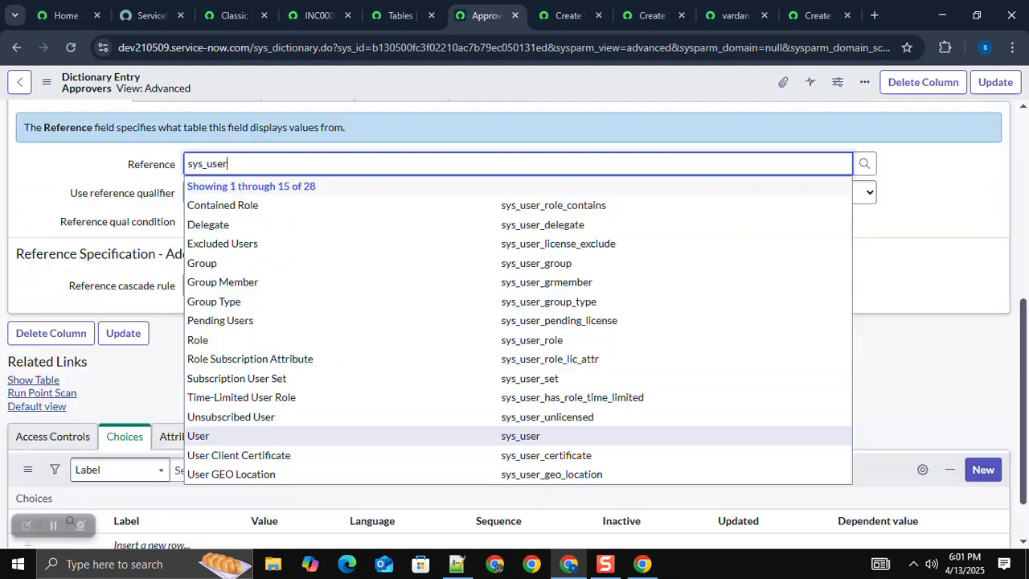
key("Return")
scroll(514, 265, "up", 5)
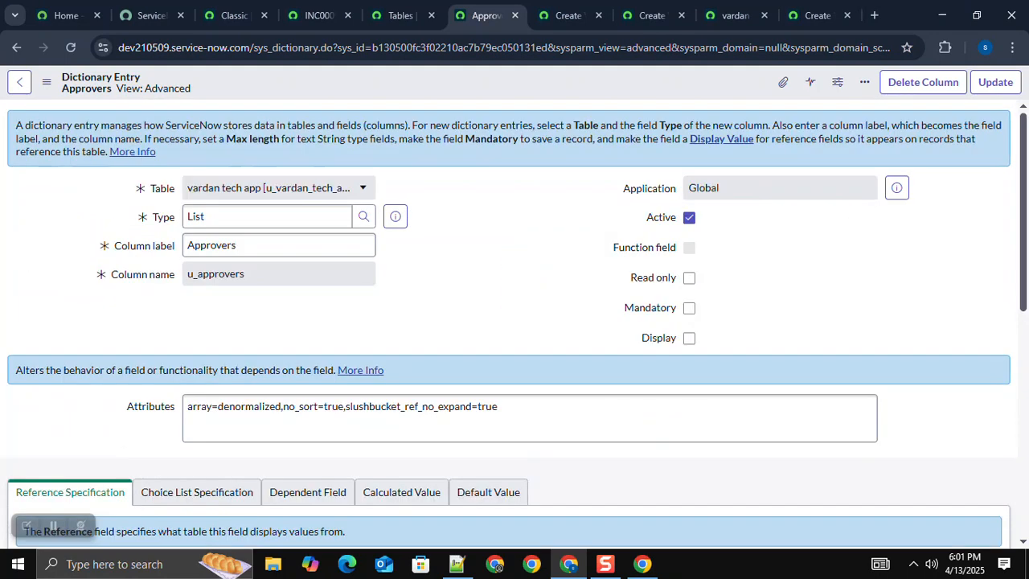
right_click(501, 87)
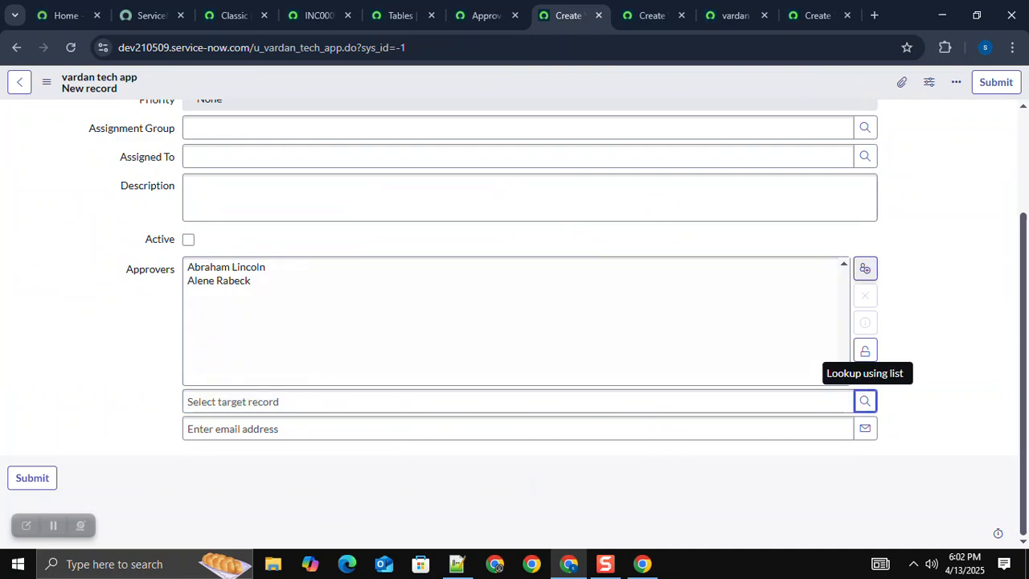
Step: Look up and add one more user to the Approvers list on the new vardan tech app record
left_click(865, 401)
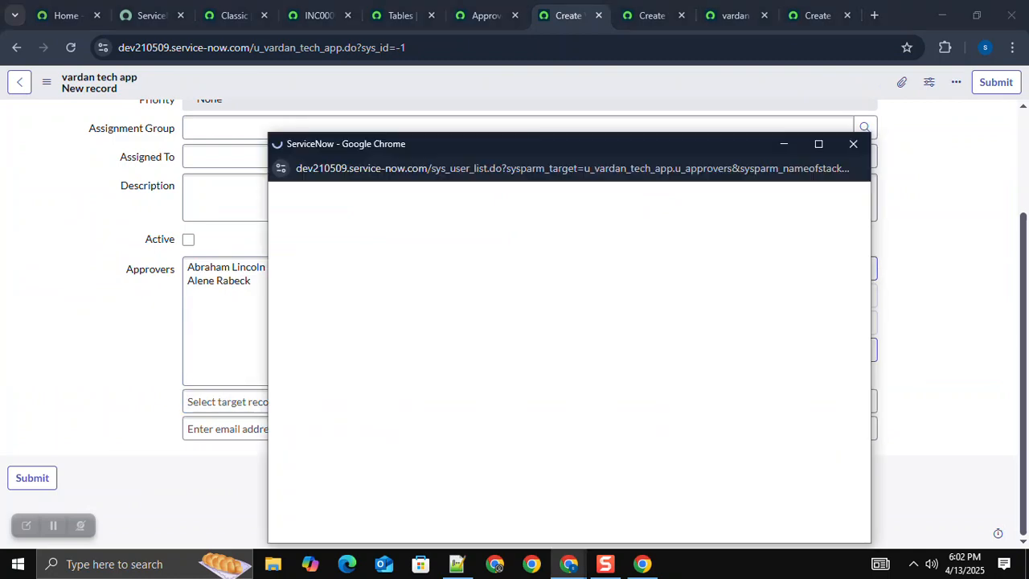
left_click(355, 481)
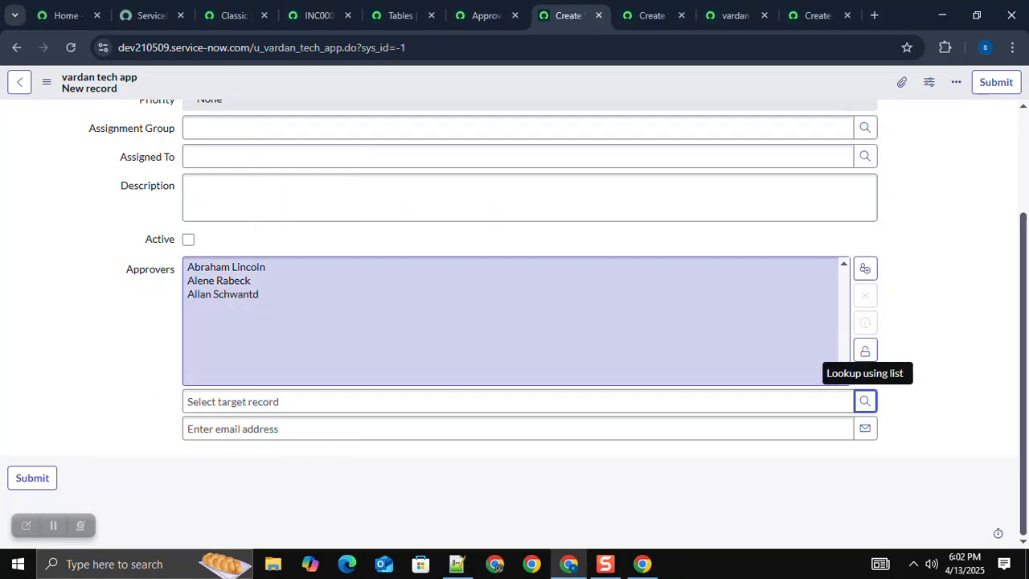
Step: Lock the Approvers list on the new vardan tech app record and add yourself as an approver
left_click(865, 351)
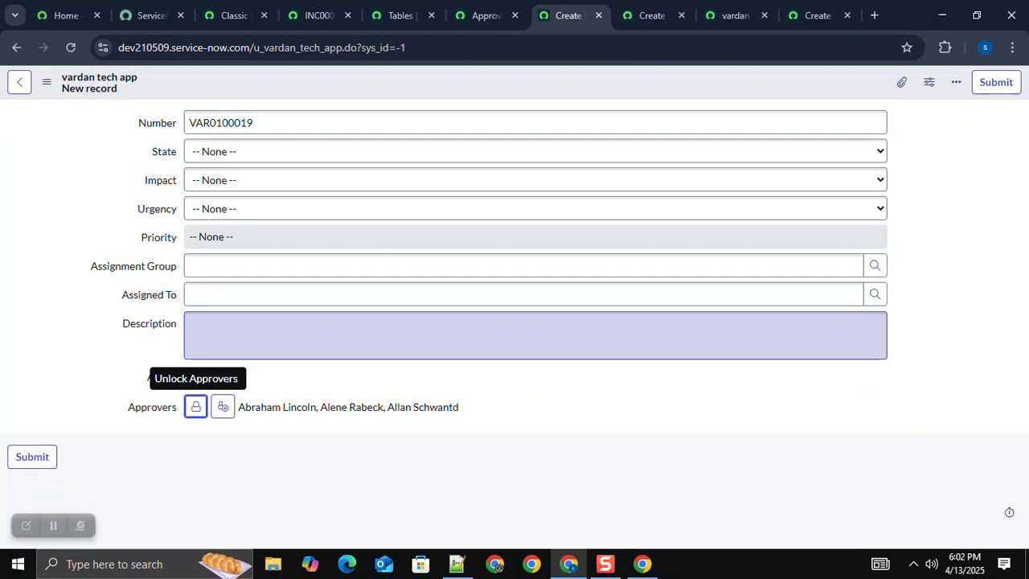
left_click(222, 407)
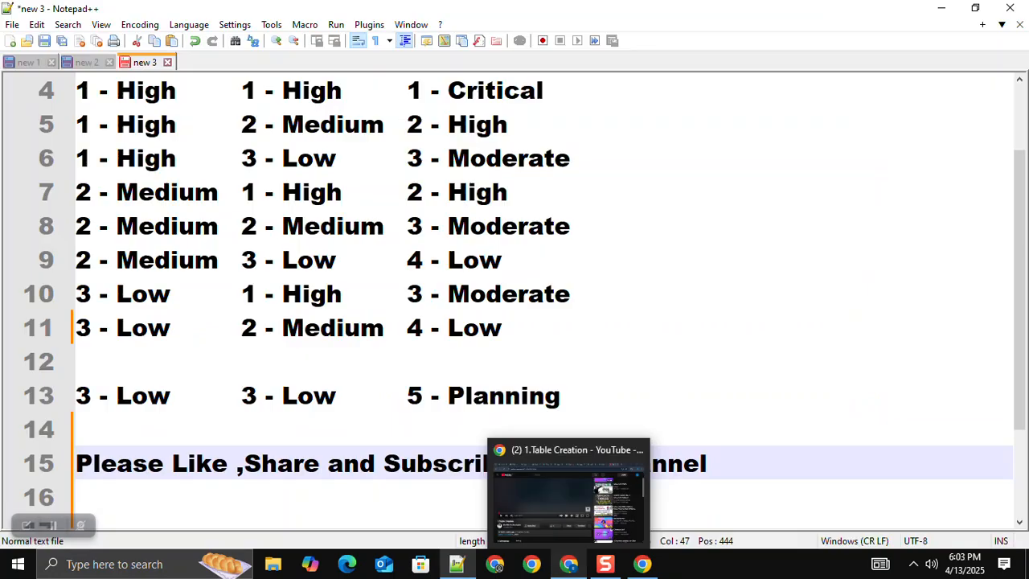
left_click(547, 497)
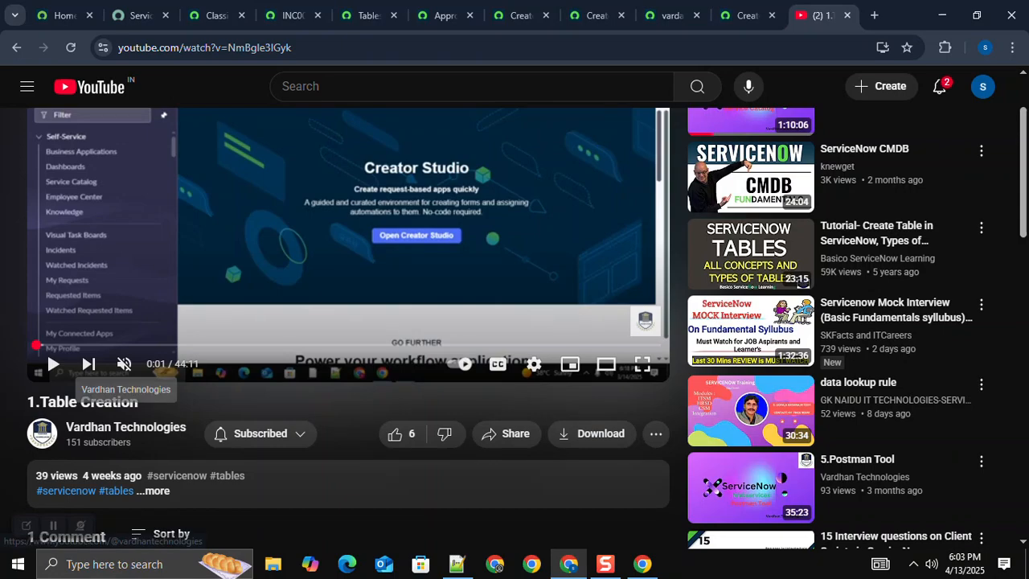
Step: Copy the Vardhan Technologies channel link from YouTube into the Notepad++ notes below "Please Like ,Share and Subscribe to my channel:" and return to the browser
right_click(149, 425)
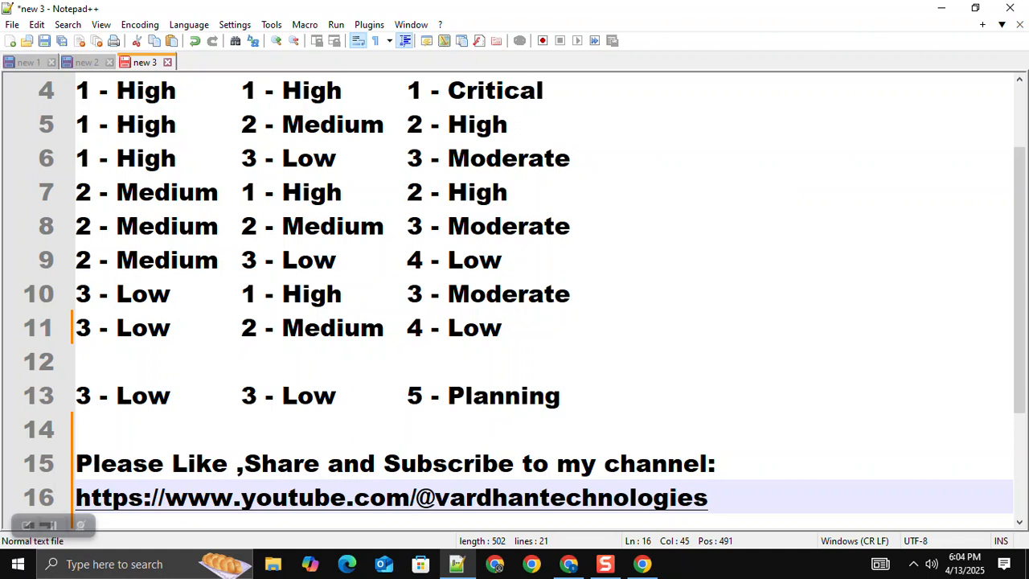
scroll(515, 297, "down", 1)
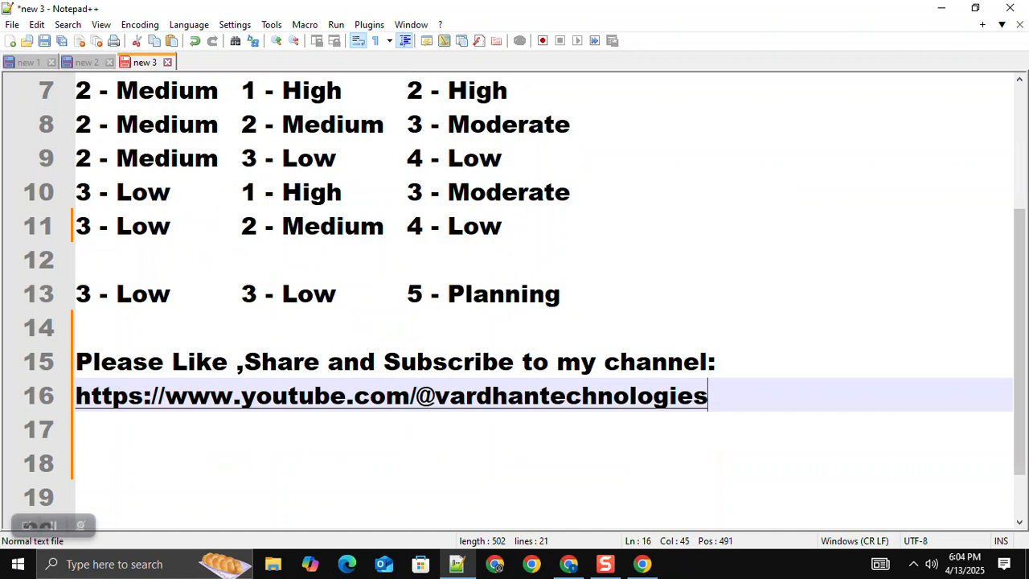
key("alt+Tab")
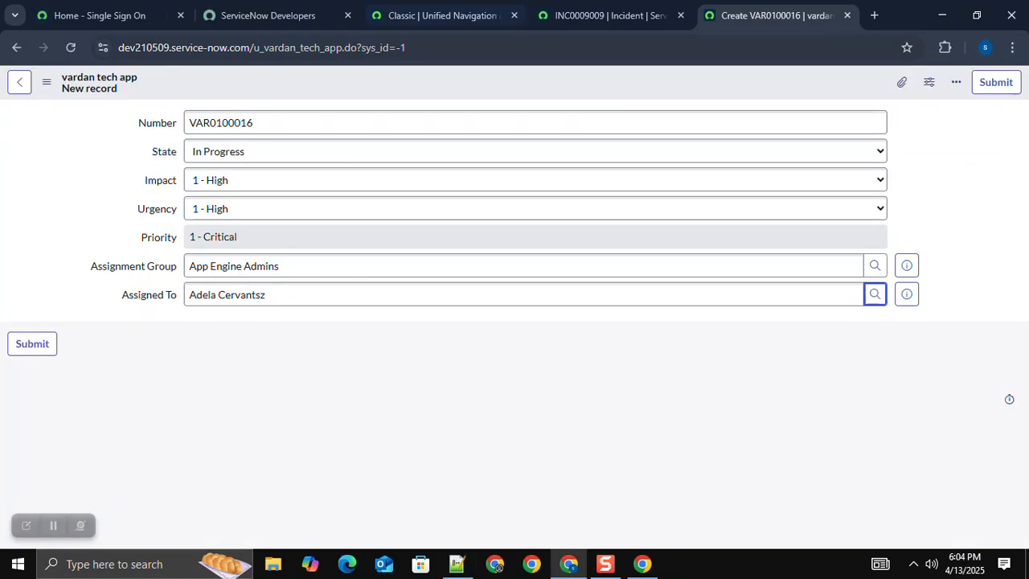